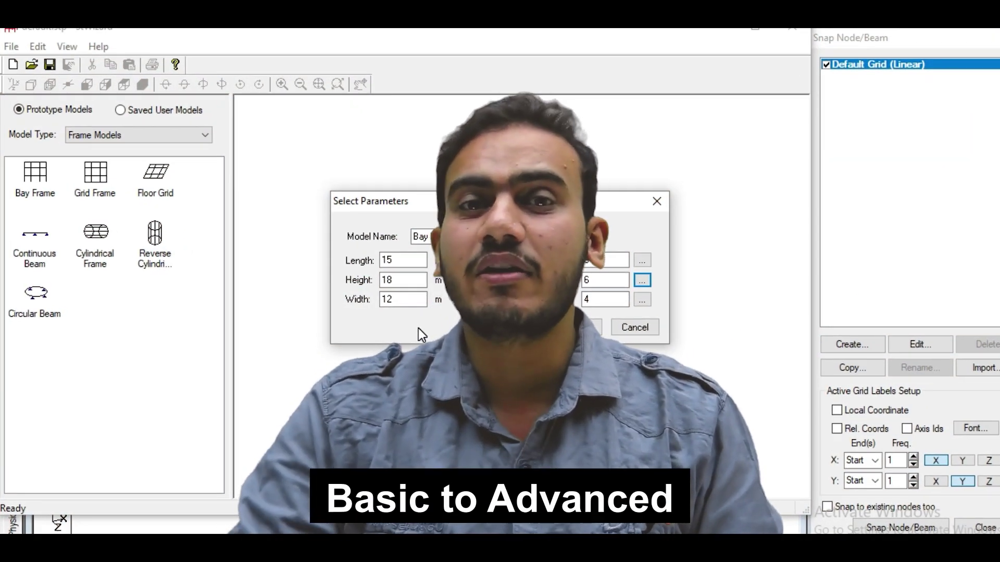
{"action": "left_click_drag", "start_coordinate": [599, 303], "coordinate": [578, 308]}
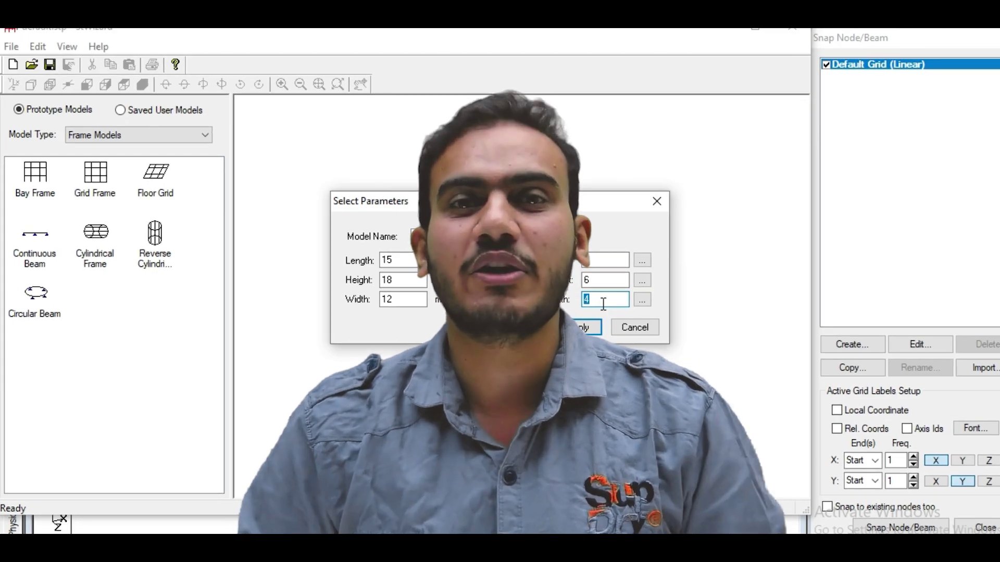
{"action": "left_click", "coordinate": [593, 301]}
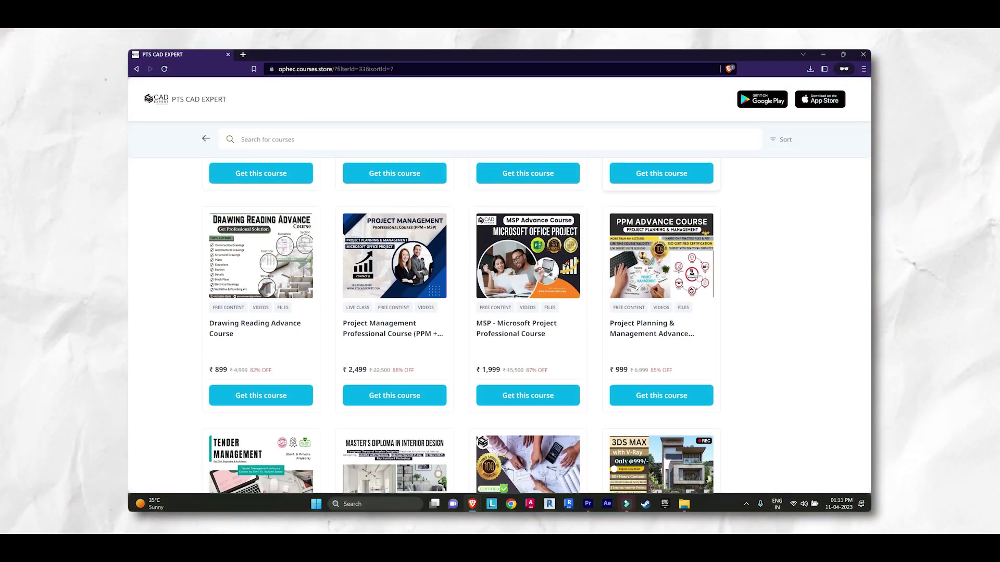
Step: Find the STAAD PRO V8I Professional Course LIVE Training in the course store and read its full description
{"action": "scroll", "coordinate": [737, 336], "scroll_direction": "down", "scroll_amount": 5}
{"action": "scroll", "coordinate": [736, 337], "scroll_direction": "down", "scroll_amount": 7}
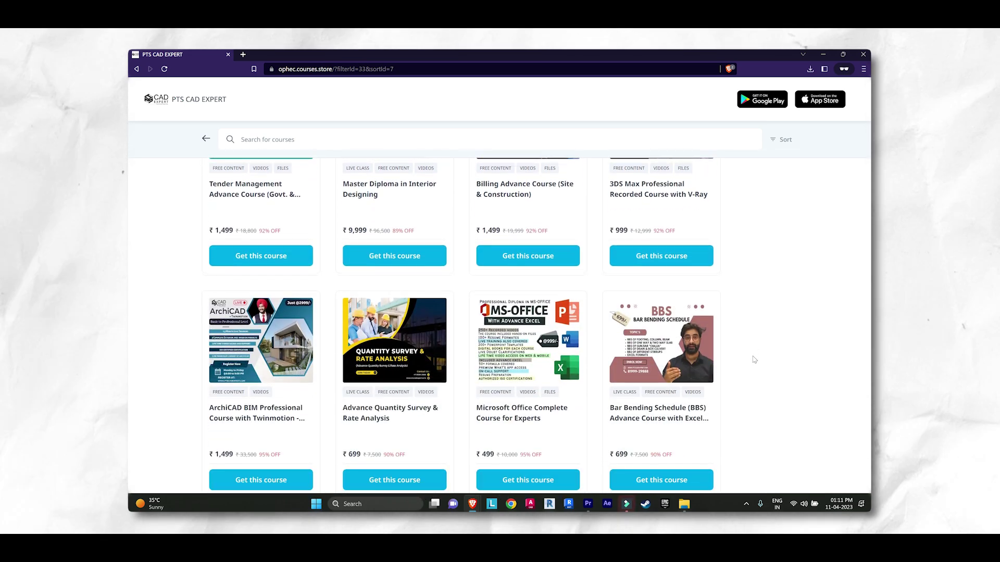
{"action": "left_click", "coordinate": [560, 297]}
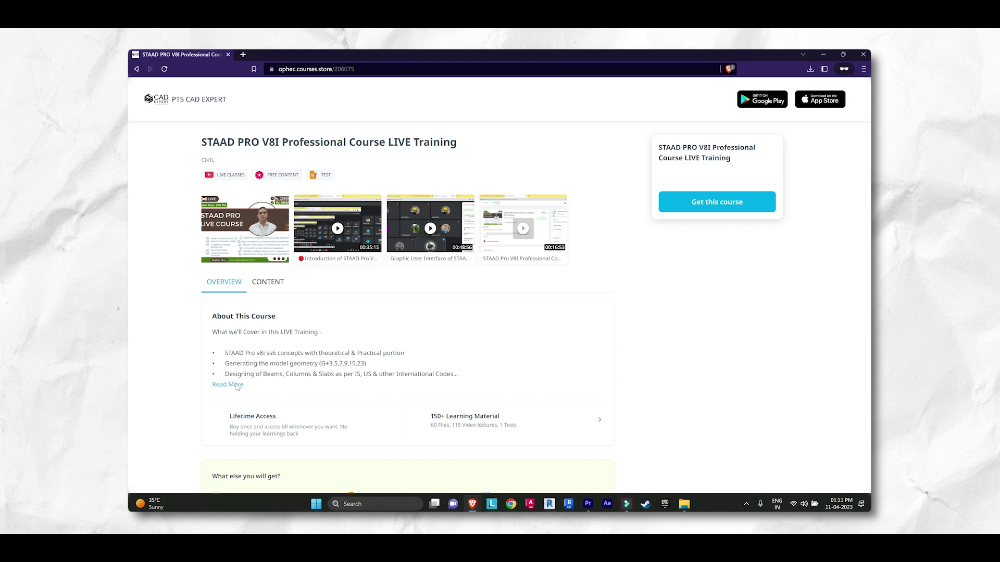
{"action": "left_click", "coordinate": [229, 385]}
{"action": "scroll", "coordinate": [449, 313], "scroll_direction": "down", "scroll_amount": 5}
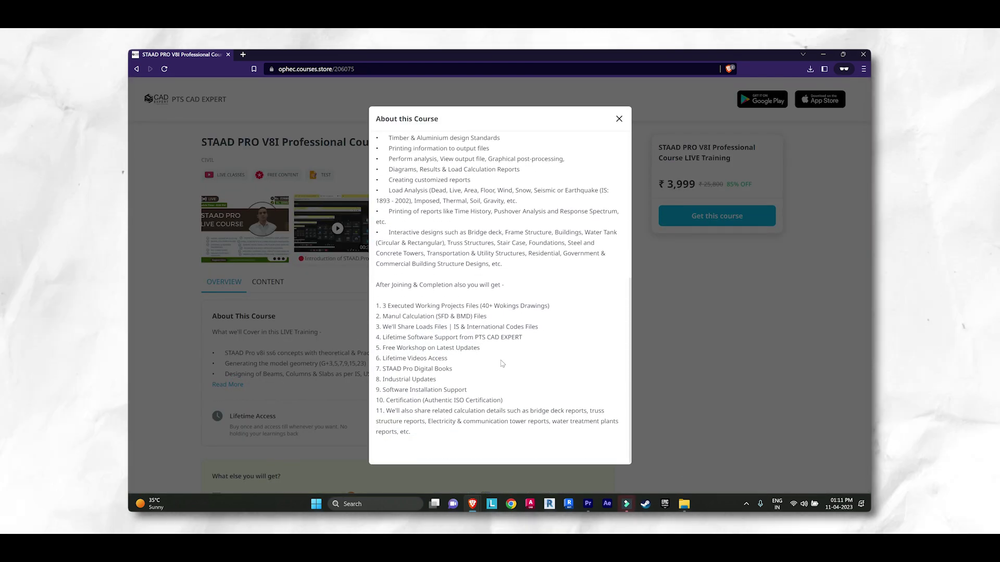
{"action": "left_click", "coordinate": [619, 120]}
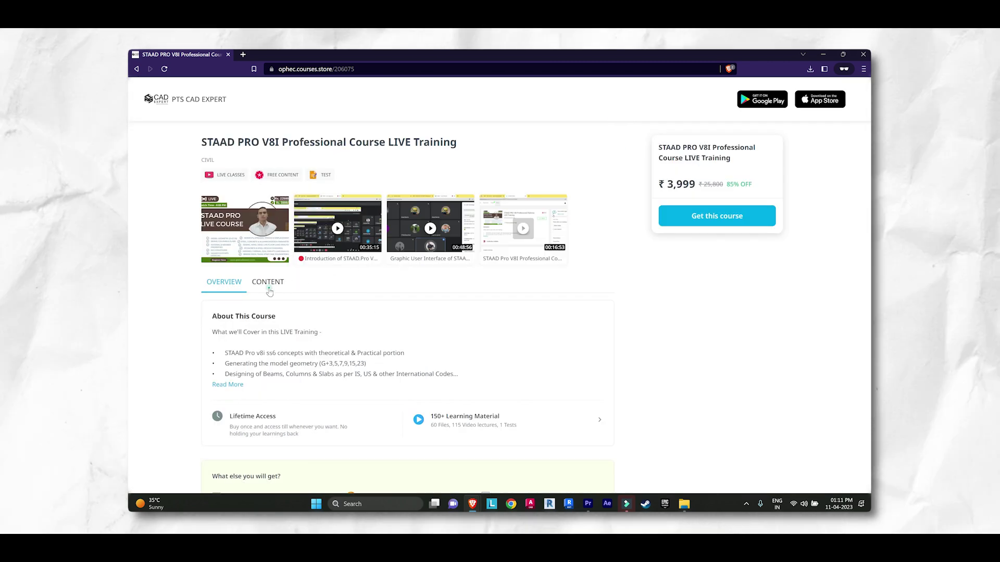
Step: Look through the course content, examining the lessons in the STAAD Pro Professional Live January 23 folder
{"action": "left_click", "coordinate": [268, 283]}
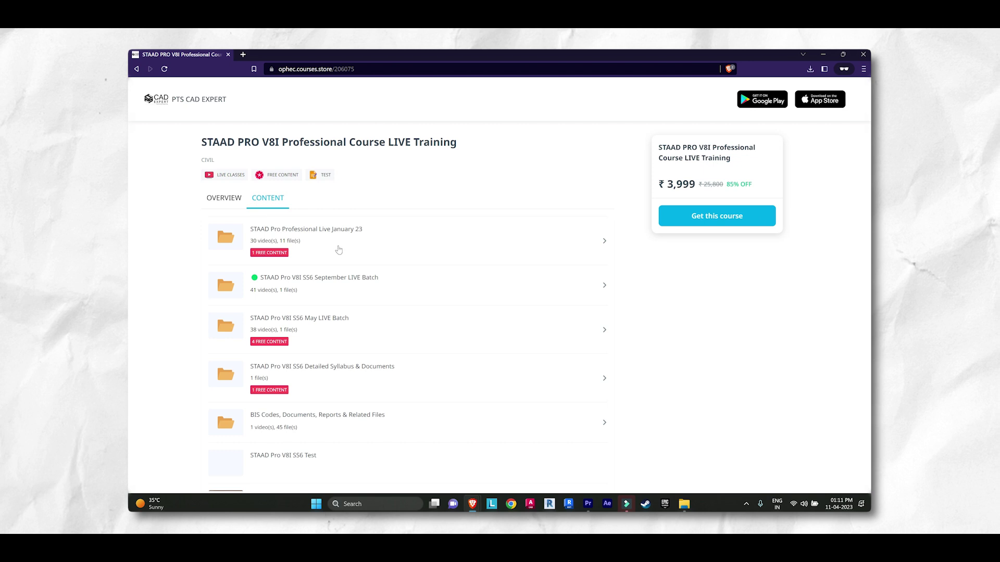
{"action": "left_click", "coordinate": [337, 235]}
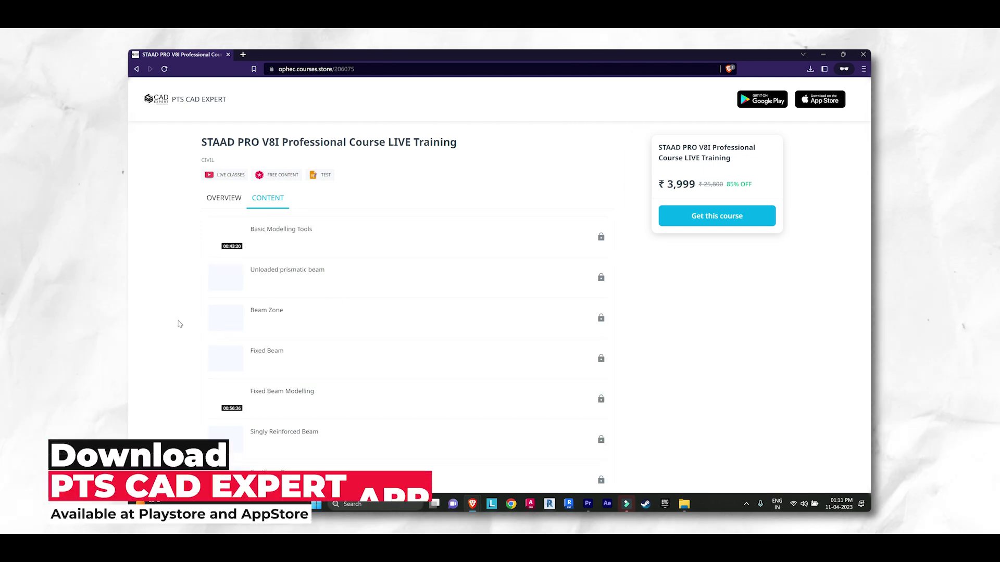
{"action": "scroll", "coordinate": [179, 324], "scroll_direction": "down", "scroll_amount": 1}
{"action": "scroll", "coordinate": [311, 310], "scroll_direction": "down", "scroll_amount": 2}
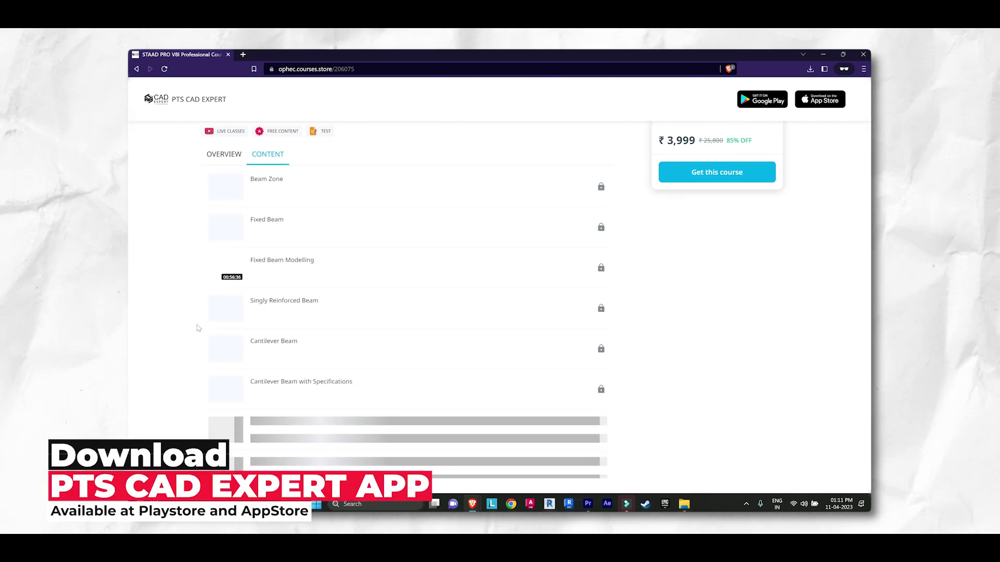
{"action": "scroll", "coordinate": [304, 315], "scroll_direction": "up", "scroll_amount": 1}
{"action": "scroll", "coordinate": [299, 320], "scroll_direction": "down", "scroll_amount": 1}
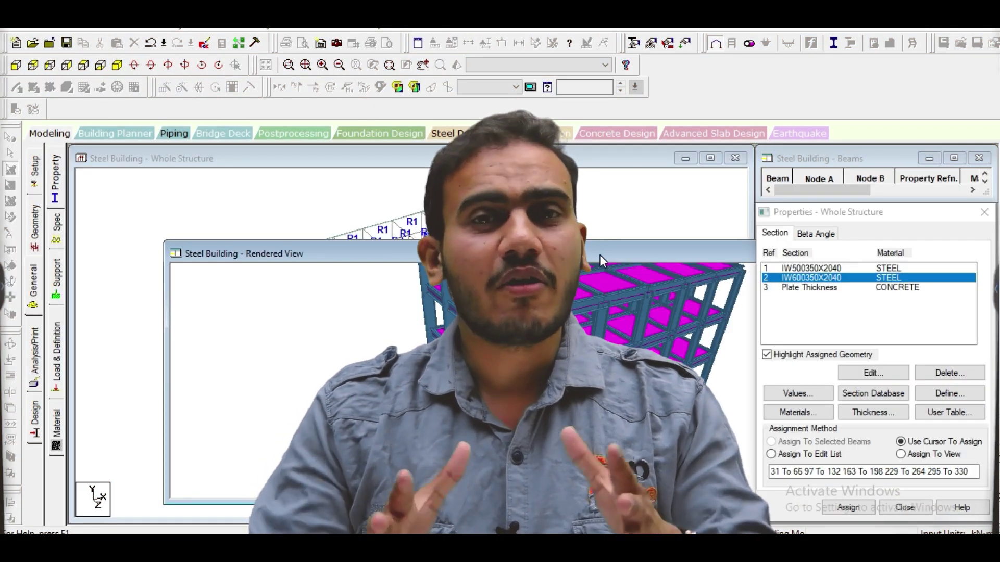
{"action": "left_click_drag", "start_coordinate": [600, 250], "coordinate": [292, 207]}
{"action": "left_click", "coordinate": [651, 211]}
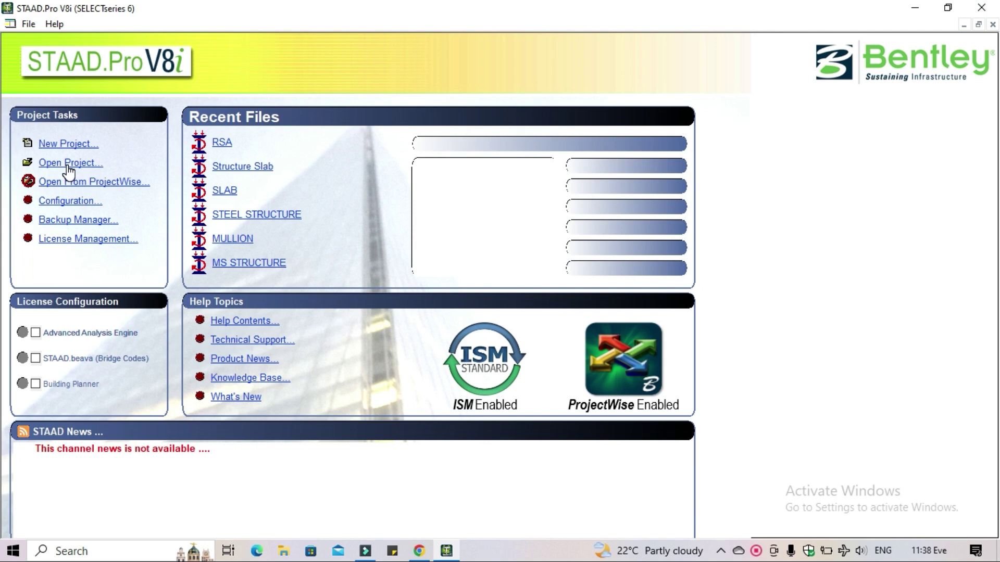
Step: Start a new project, compare the Plane, Floor and Truss structure descriptions, and choose the Space structure type
{"action": "left_click", "coordinate": [67, 145]}
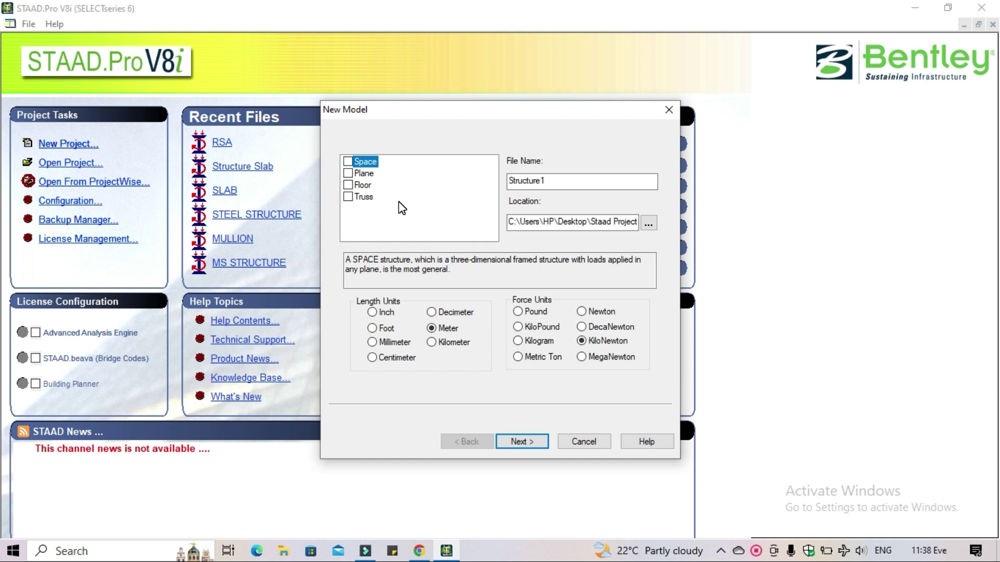
{"action": "left_click", "coordinate": [367, 187]}
{"action": "left_click", "coordinate": [372, 198]}
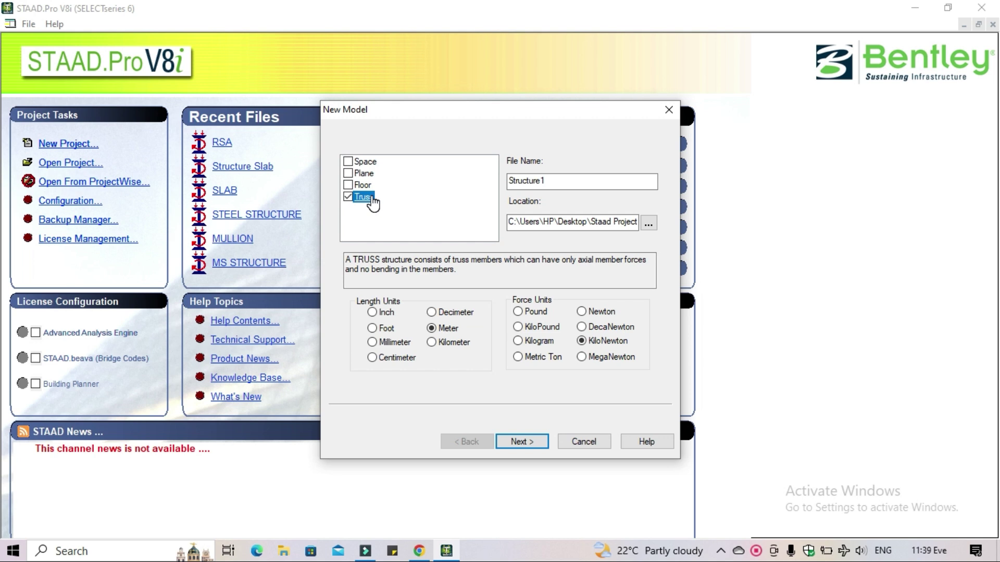
{"action": "left_click", "coordinate": [363, 162]}
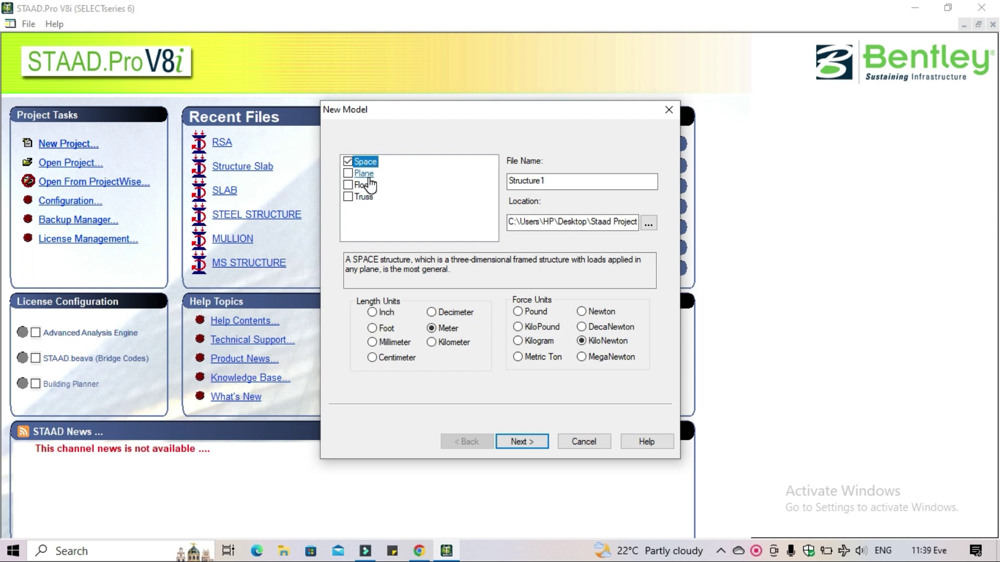
{"action": "left_click", "coordinate": [366, 175]}
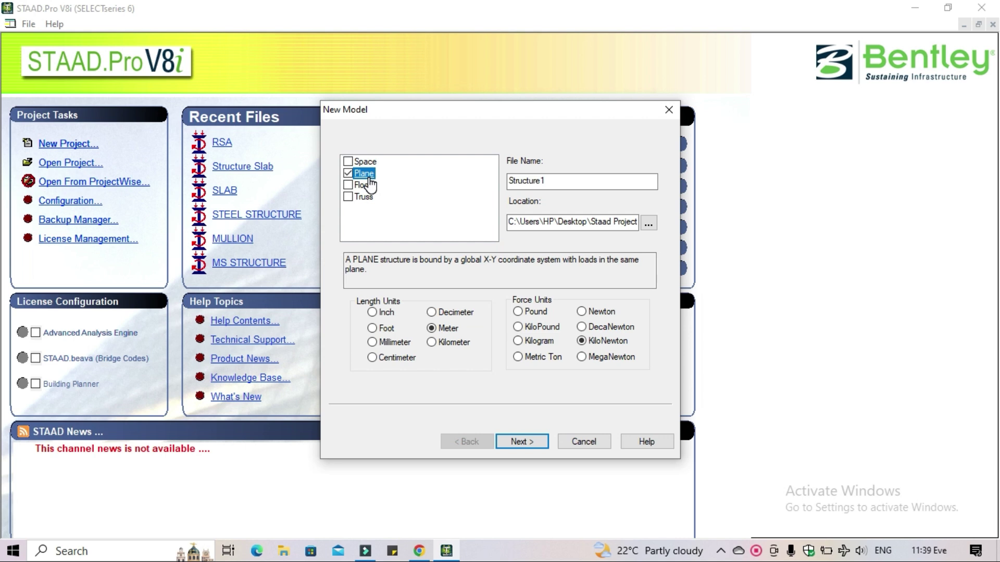
{"action": "left_click", "coordinate": [362, 186]}
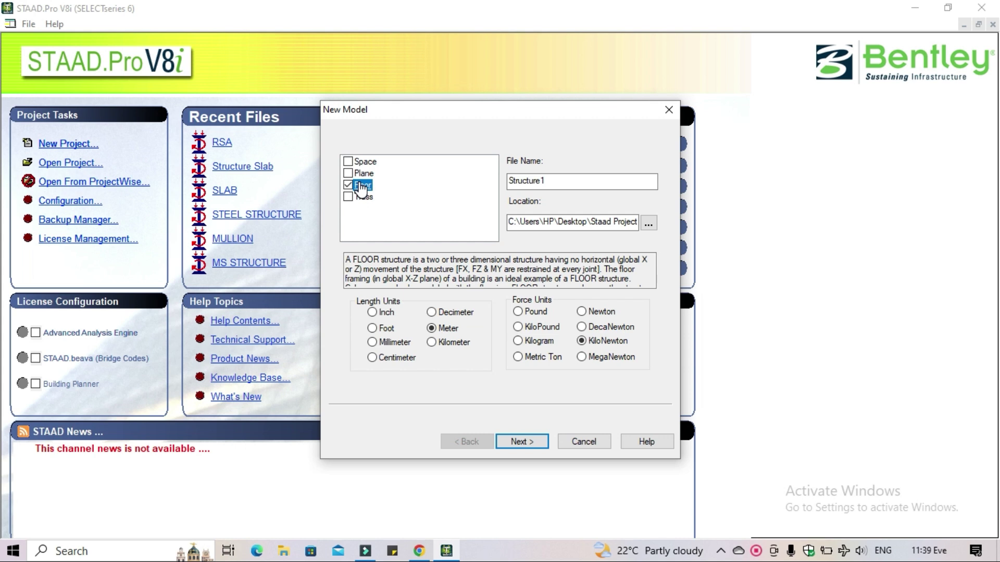
{"action": "left_click_drag", "start_coordinate": [523, 273], "coordinate": [538, 282]}
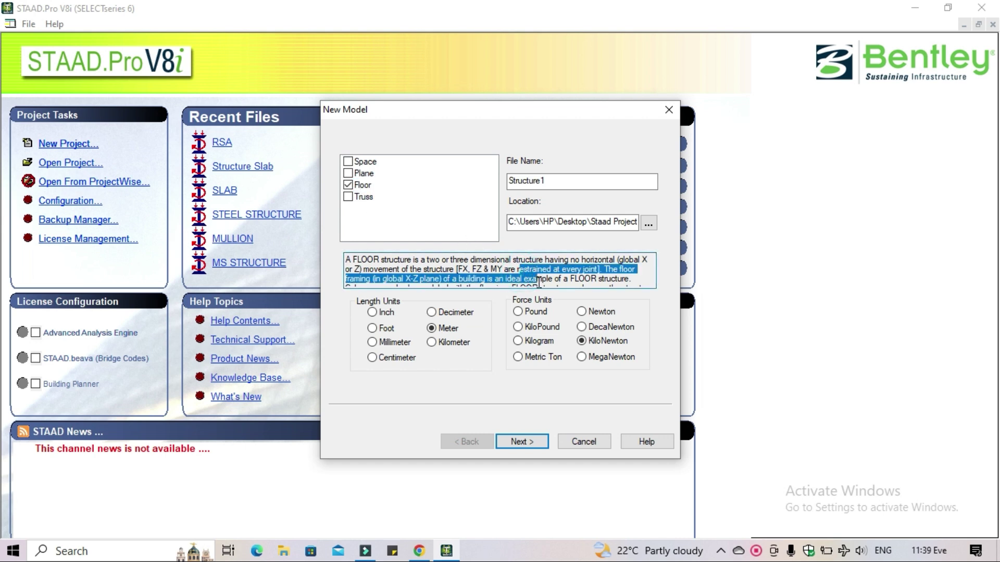
{"action": "left_click", "coordinate": [362, 200]}
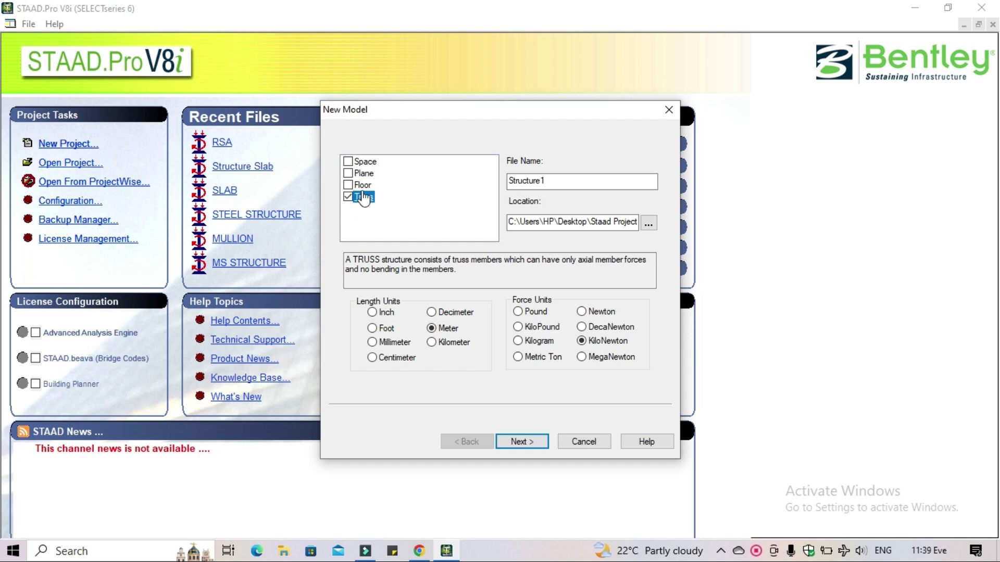
{"action": "left_click", "coordinate": [365, 162]}
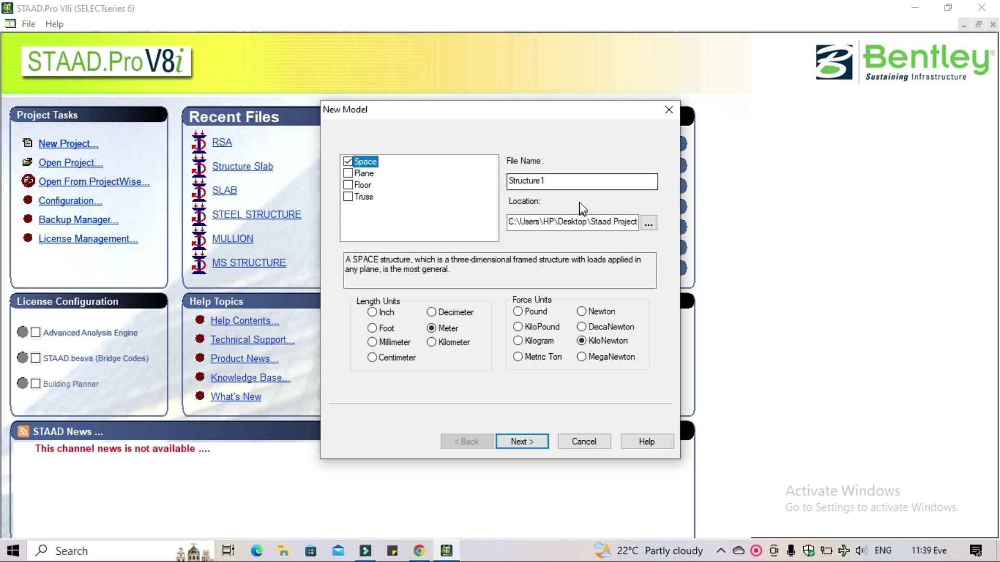
Step: Name the new model Steel Building and proceed with Meter as length unit and KiloNewton as force unit
{"action": "left_click_drag", "start_coordinate": [567, 183], "coordinate": [504, 193]}
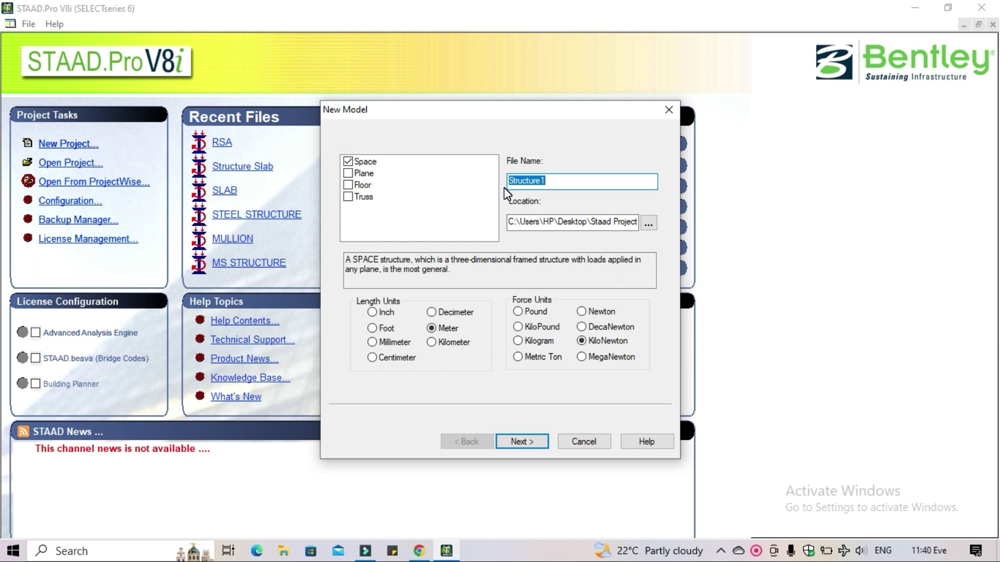
{"action": "type", "text": "Steel Building"}
{"action": "left_click", "coordinate": [384, 329]}
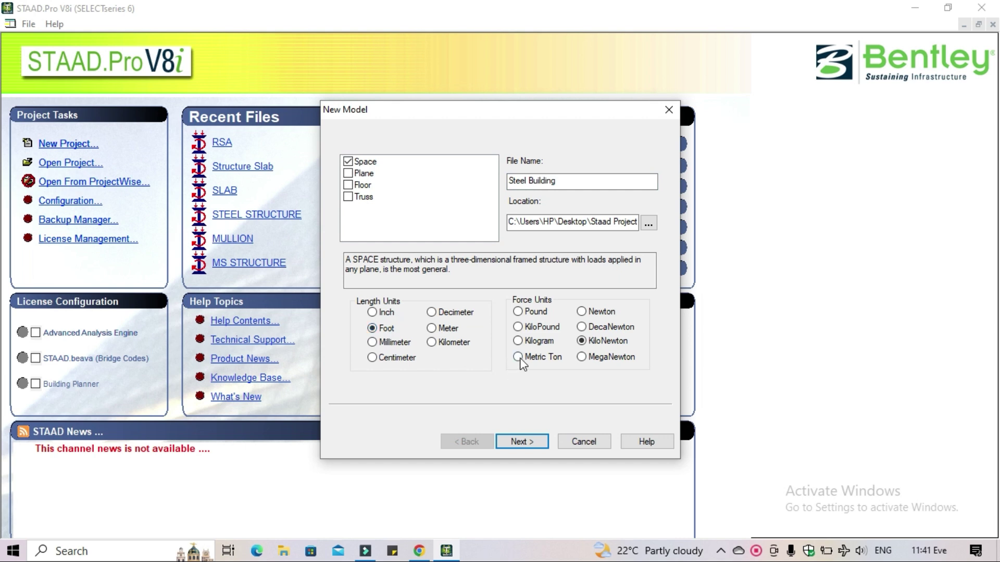
{"action": "left_click", "coordinate": [553, 342]}
{"action": "left_click", "coordinate": [544, 328]}
{"action": "left_click", "coordinate": [438, 331]}
{"action": "left_click", "coordinate": [602, 342]}
{"action": "left_click", "coordinate": [525, 448]}
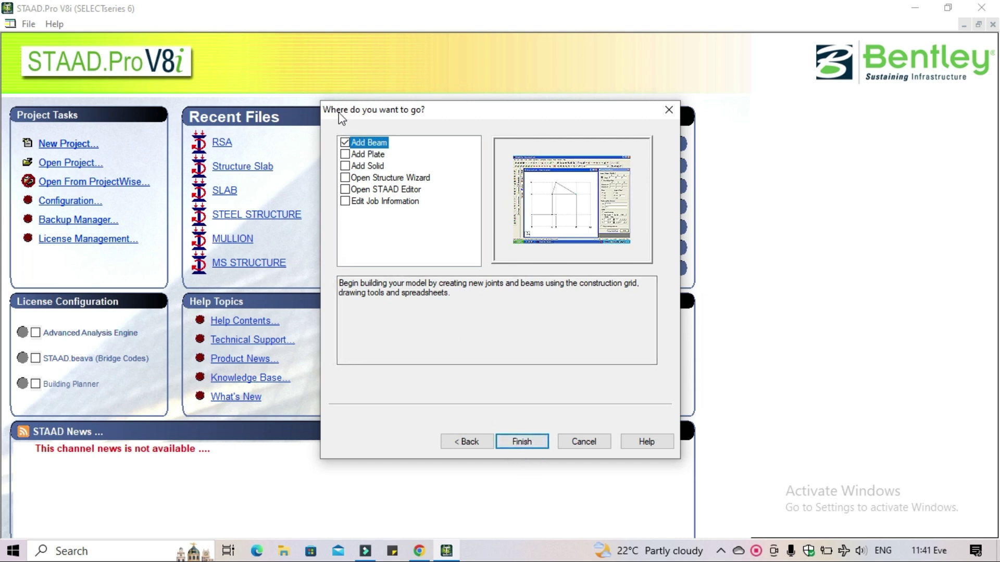
Step: Review the available starting options for the model, choose Add Beam and finish the new project setup
{"action": "left_click", "coordinate": [368, 155]}
{"action": "left_click", "coordinate": [367, 166]}
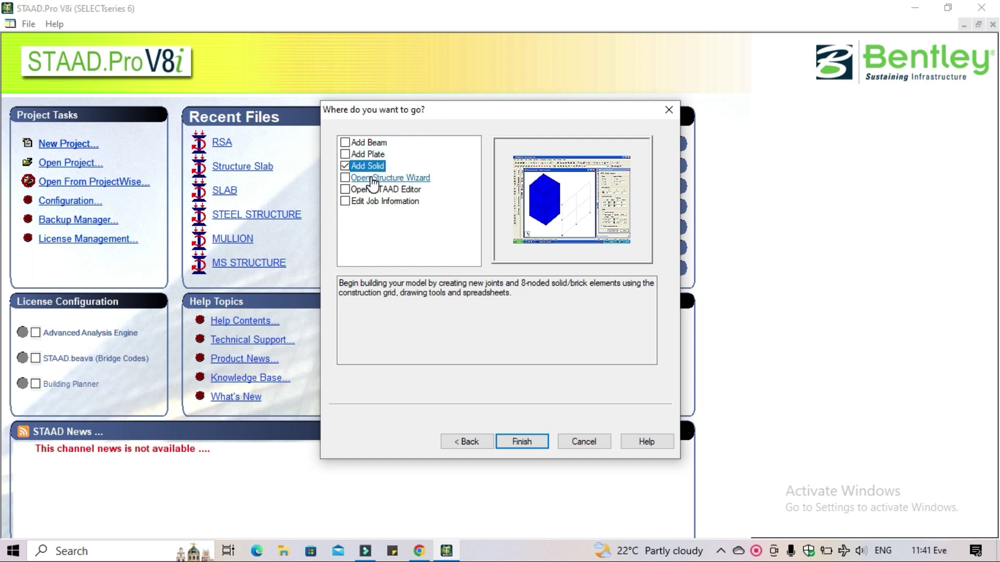
{"action": "left_click", "coordinate": [373, 180]}
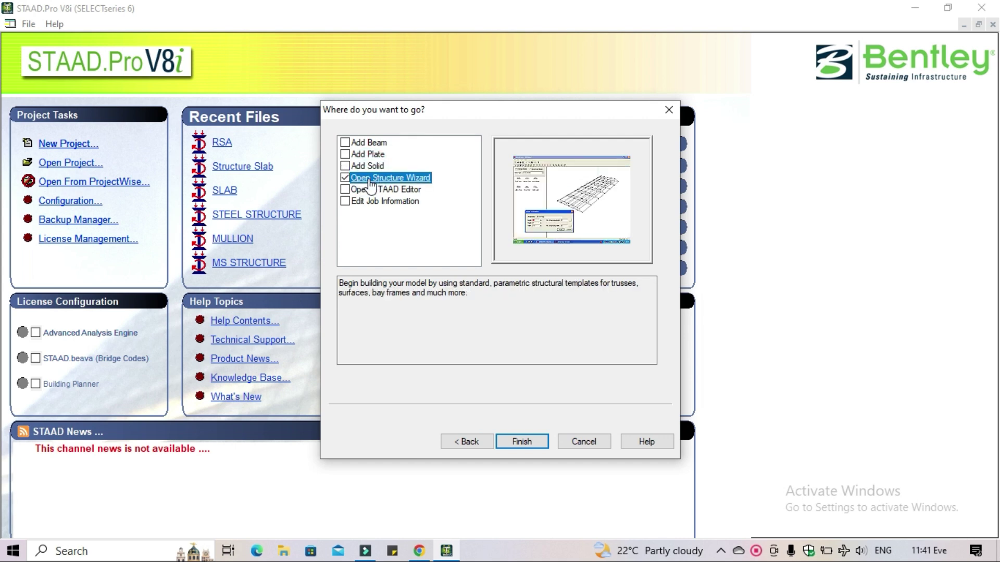
{"action": "left_click", "coordinate": [373, 191]}
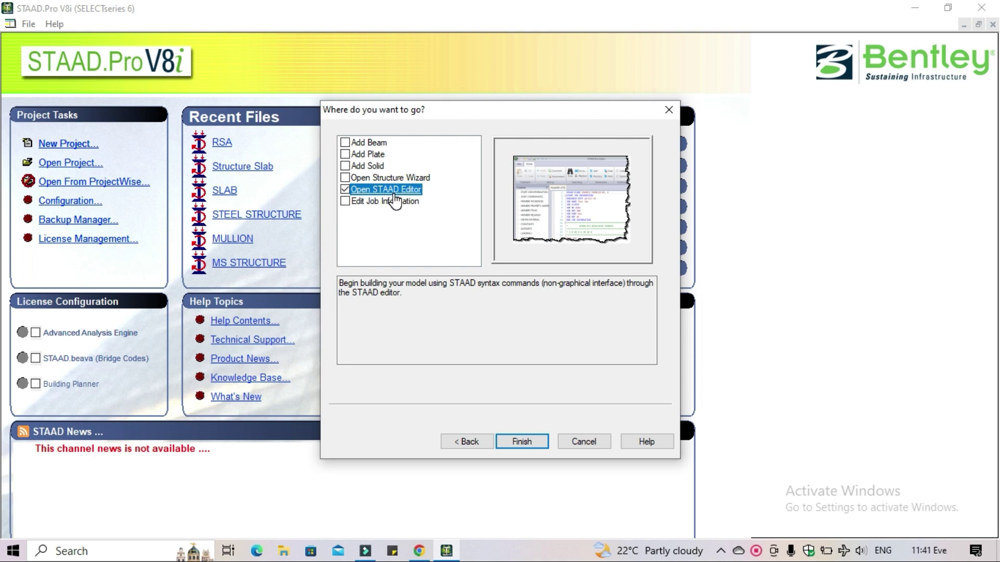
{"action": "left_click", "coordinate": [386, 203]}
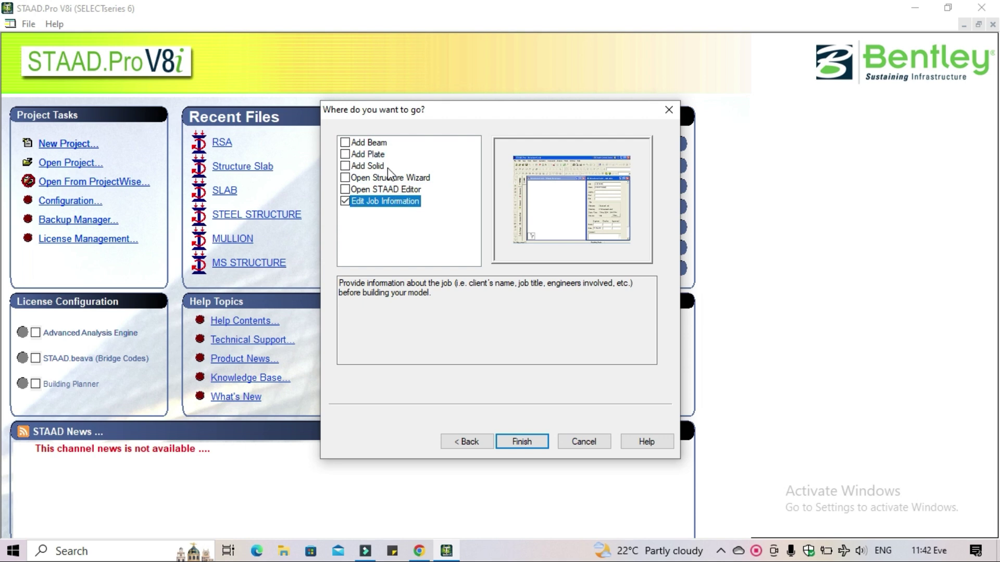
{"action": "left_click", "coordinate": [371, 143]}
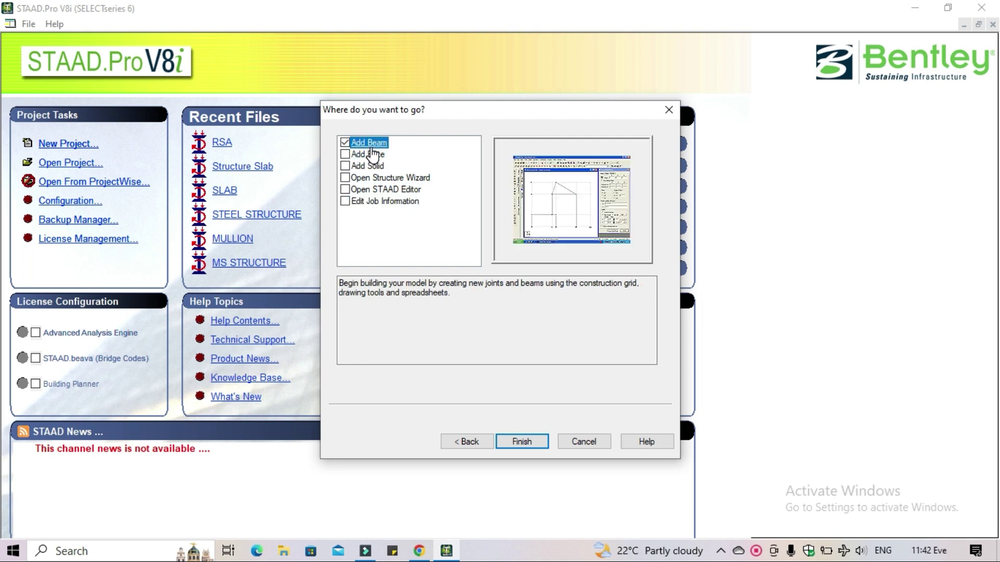
{"action": "left_click", "coordinate": [523, 443]}
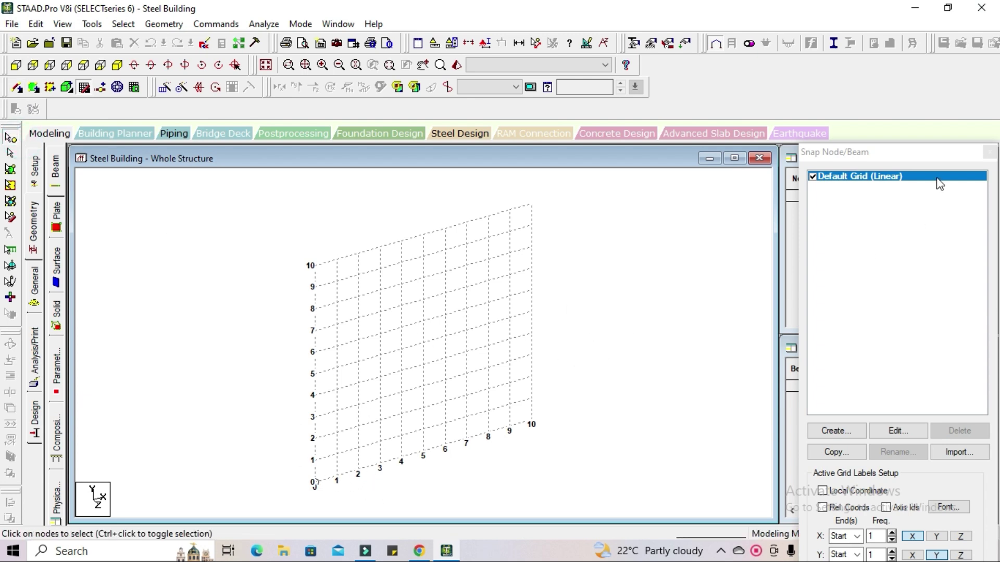
Step: Reposition the Snap Node/Beam window clear of the grid and activate node and beam snapping on the default grid
{"action": "left_click_drag", "start_coordinate": [908, 152], "coordinate": [889, 38]}
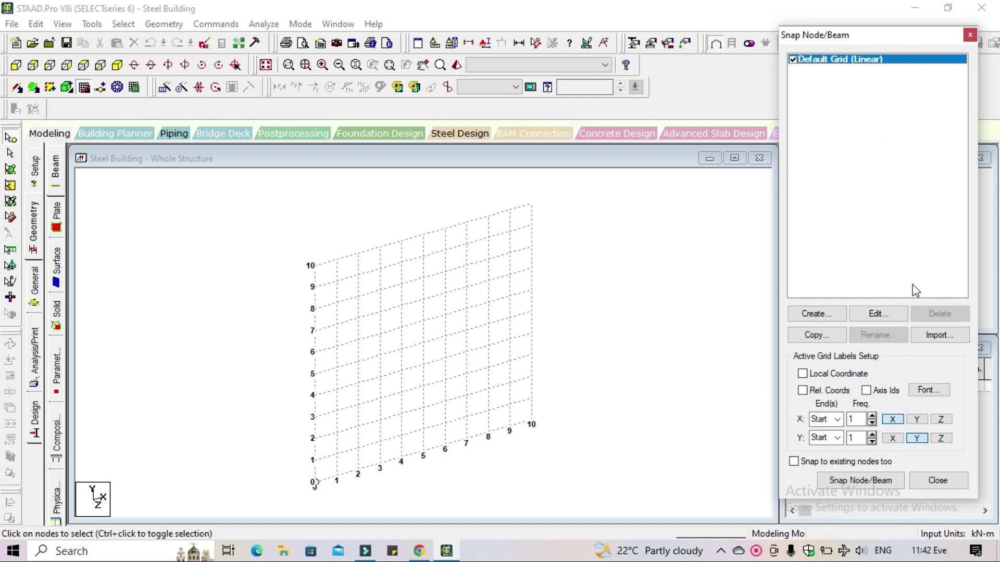
{"action": "left_click", "coordinate": [879, 484]}
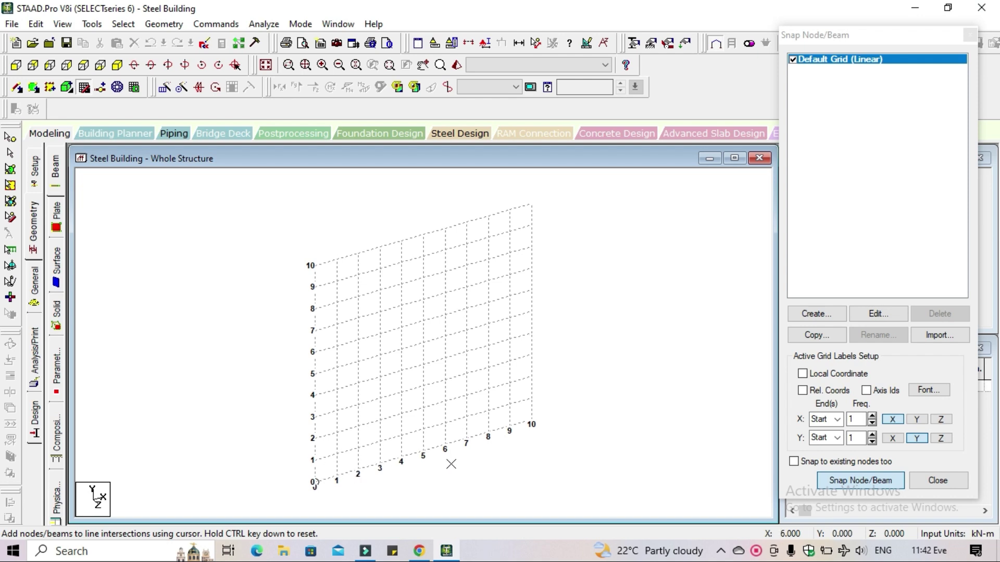
{"action": "left_click_drag", "start_coordinate": [914, 34], "coordinate": [707, 48]}
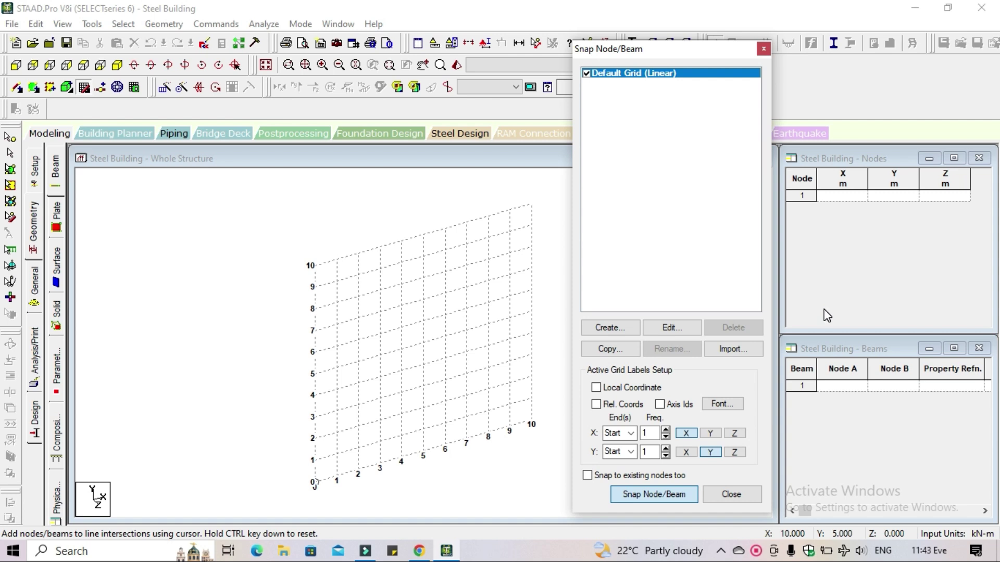
{"action": "left_click_drag", "start_coordinate": [658, 49], "coordinate": [868, 60]}
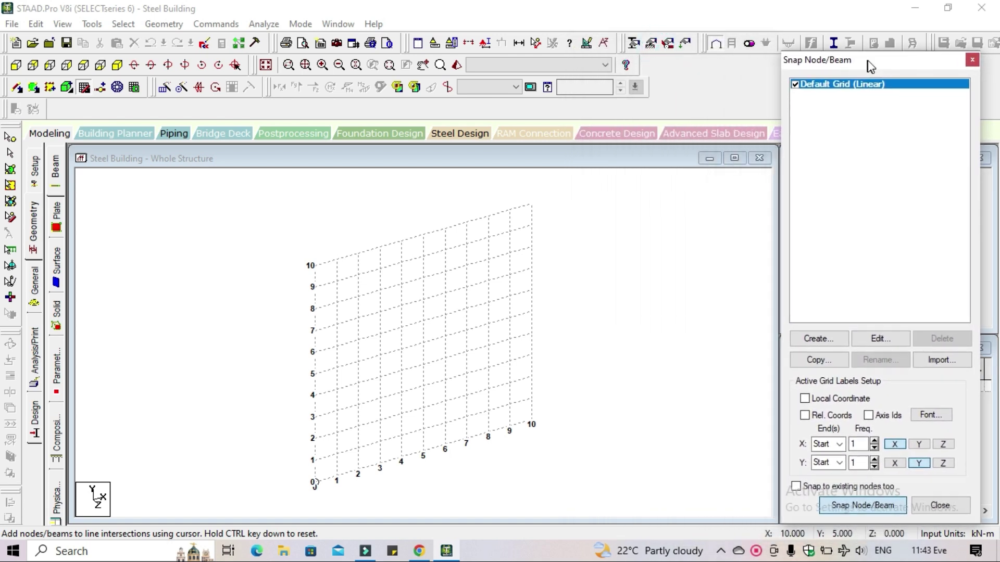
Step: Run the Structure Wizard and set its prototype model type to Frame Models
{"action": "left_click", "coordinate": [156, 27]}
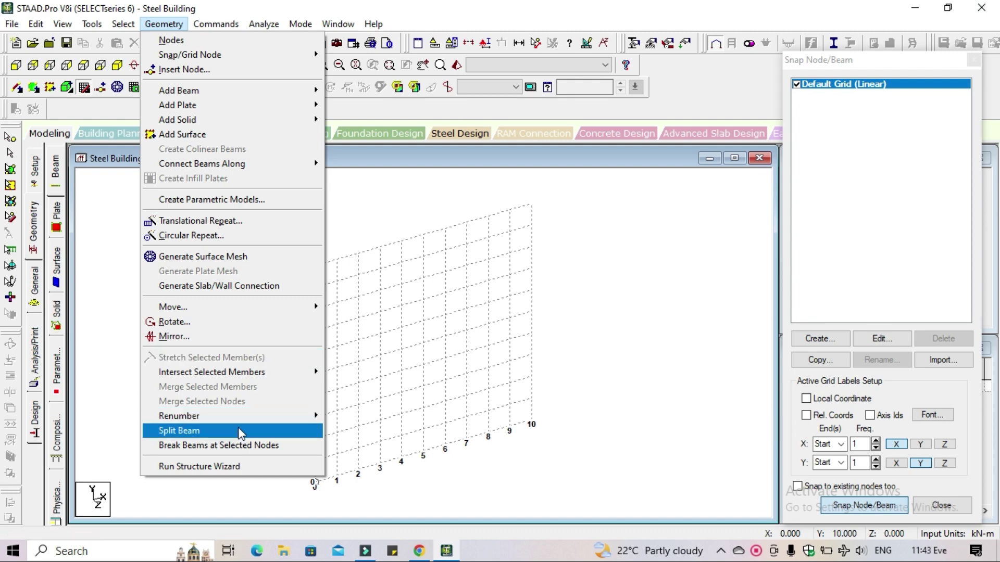
{"action": "left_click", "coordinate": [245, 467]}
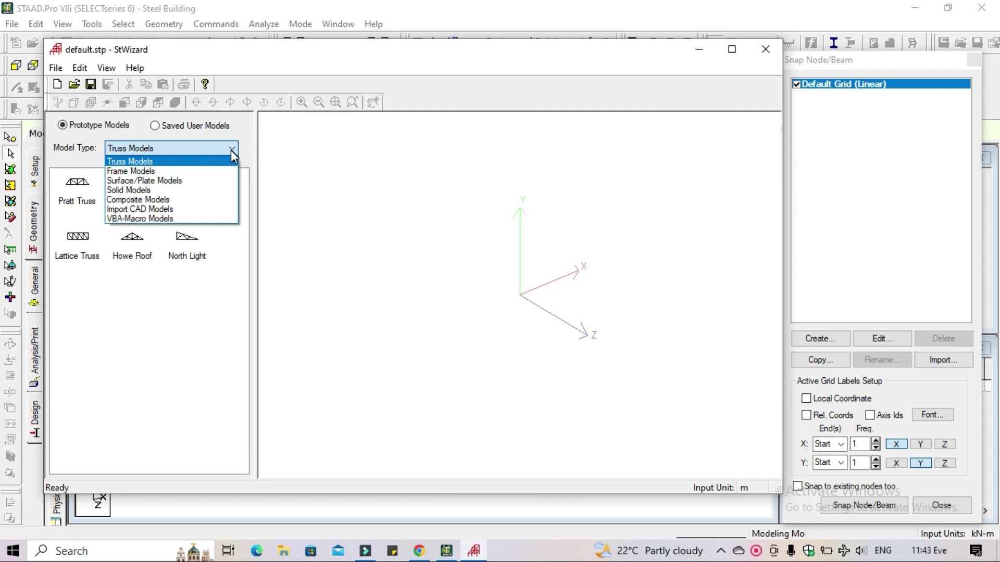
{"action": "left_click", "coordinate": [184, 172]}
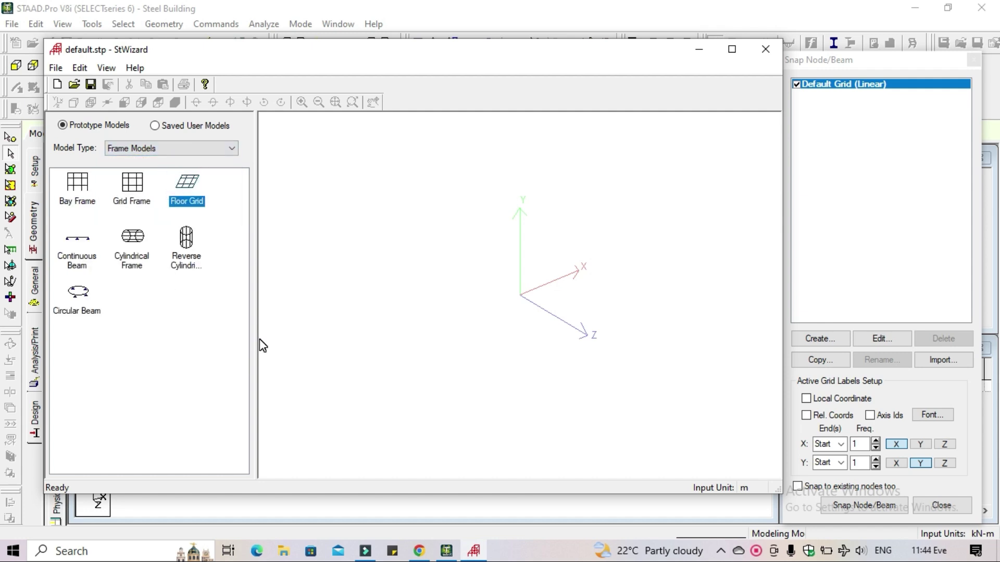
Step: Add a Bay Frame prototype and set its height to 18 m and its length to 15 m, keeping the width at 12 m
{"action": "left_click", "coordinate": [79, 194]}
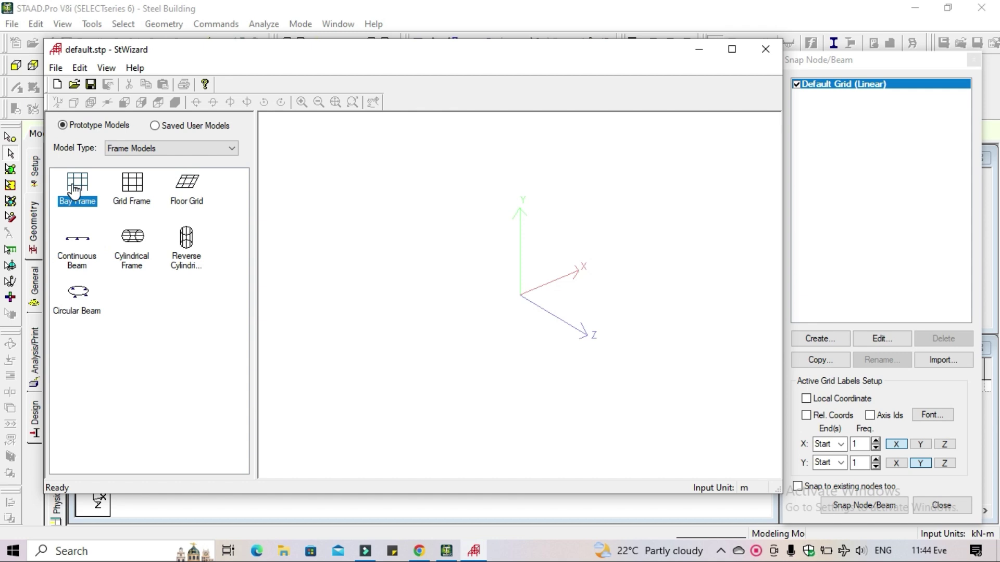
{"action": "mouse_move", "coordinate": [74, 192]}
{"action": "left_mouse_down"}
{"action": "mouse_move", "coordinate": [296, 269]}
{"action": "mouse_move", "coordinate": [444, 284]}
{"action": "left_mouse_up"}
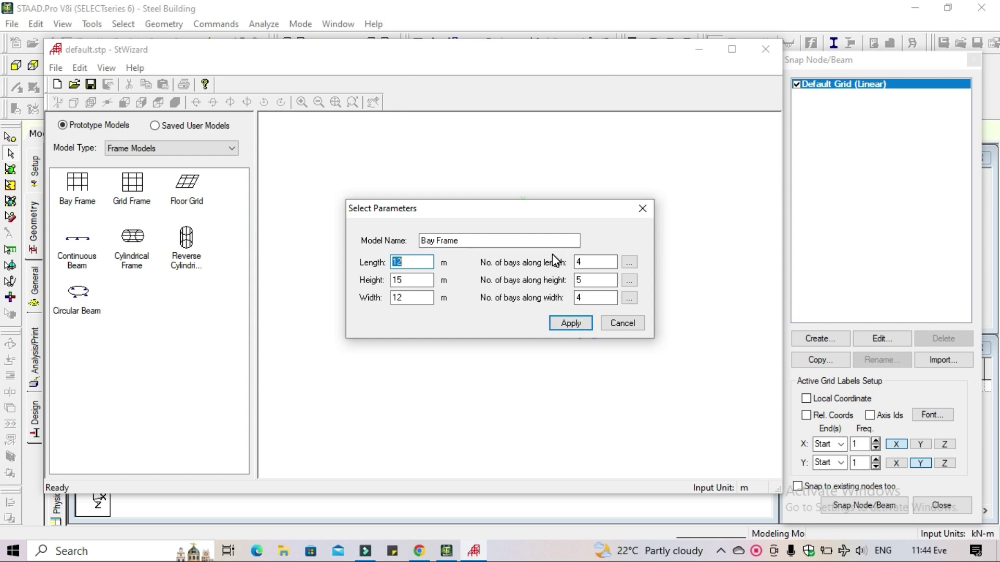
{"action": "left_click", "coordinate": [464, 243]}
{"action": "left_click_drag", "start_coordinate": [464, 243], "coordinate": [420, 241]}
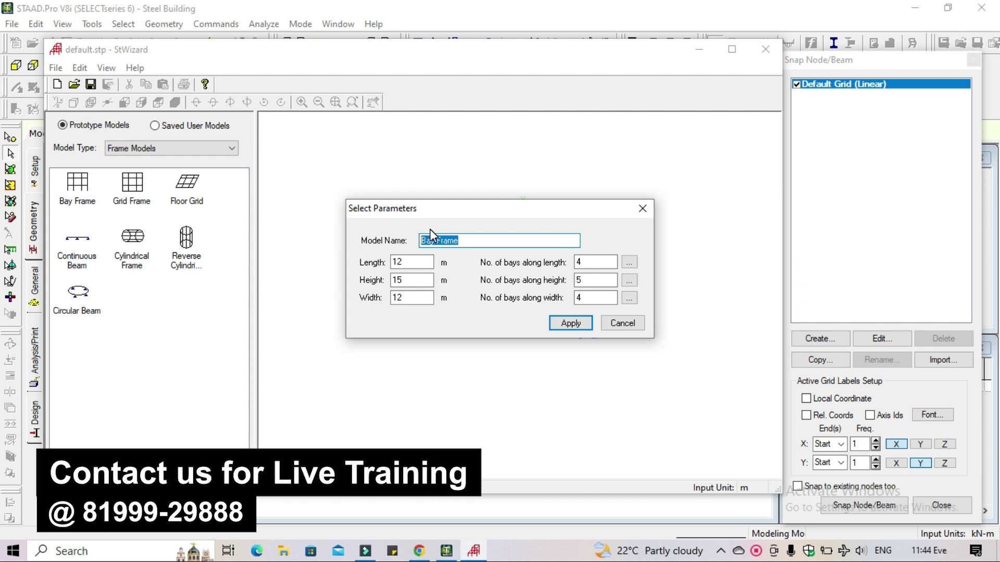
{"action": "left_click", "coordinate": [430, 266]}
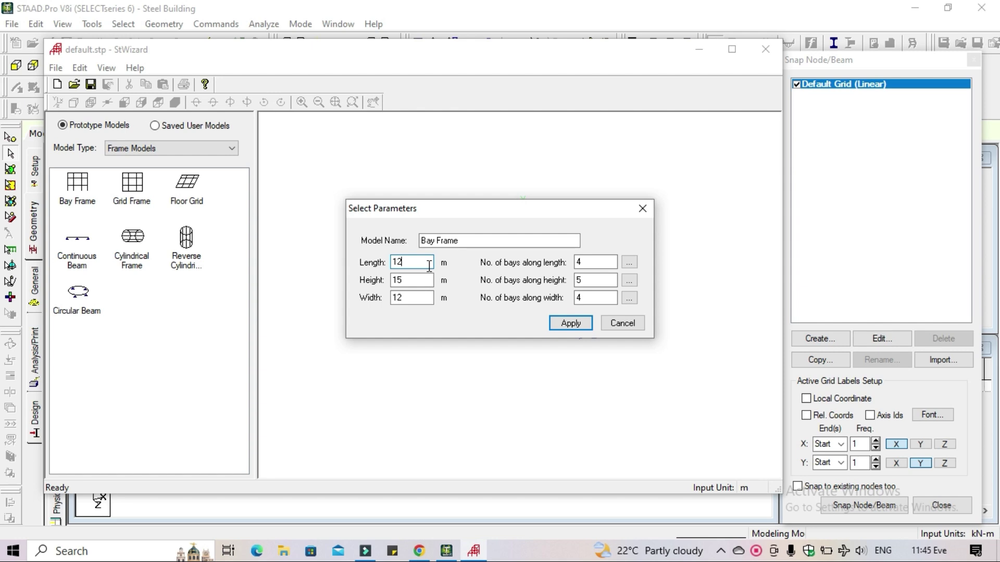
{"action": "double_click", "coordinate": [412, 279]}
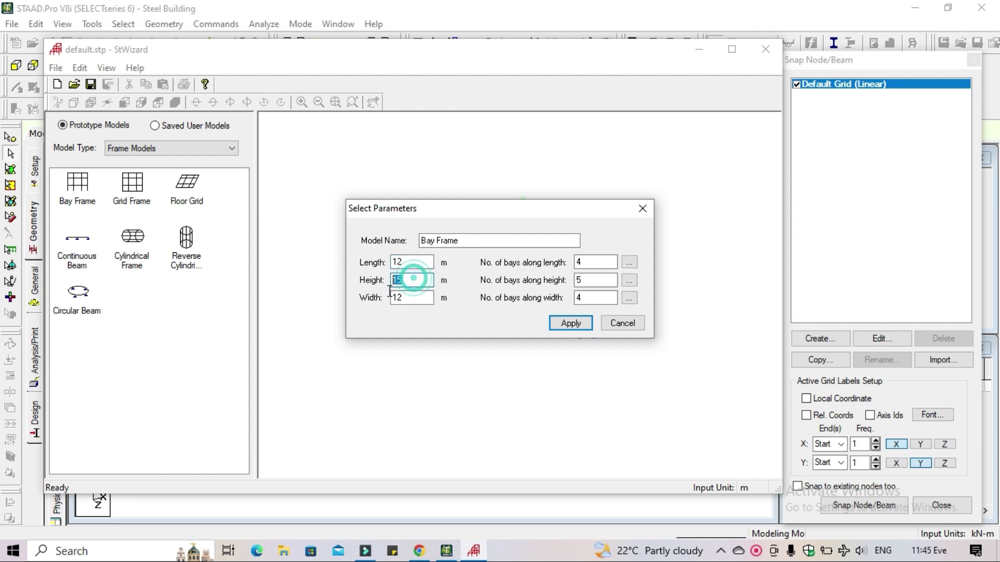
{"action": "type", "text": "18"}
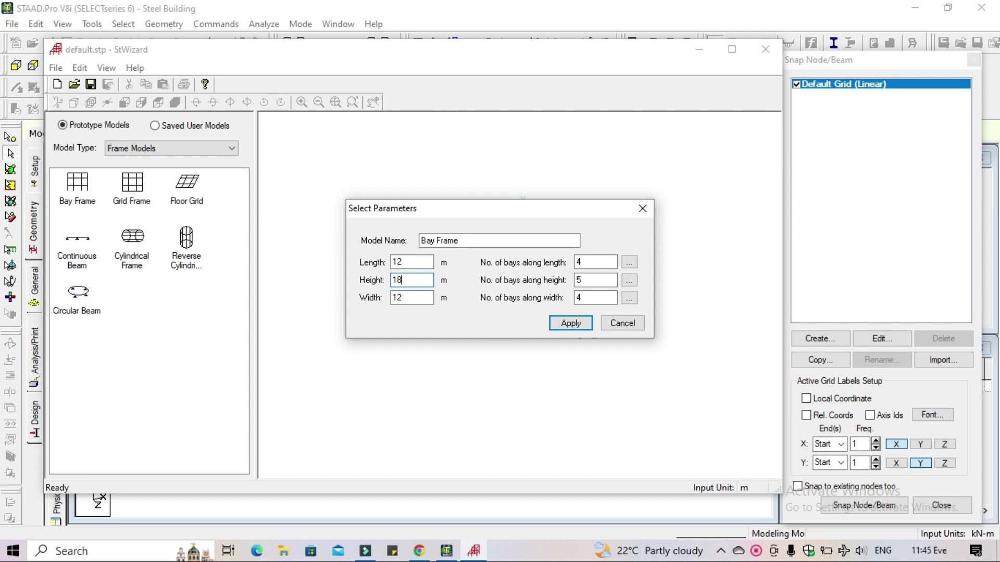
{"action": "double_click", "coordinate": [431, 262]}
{"action": "type", "text": "15"}
{"action": "left_click", "coordinate": [461, 324]}
Step: Set the number of bays along the length to 5, then review and accept the individual bay lengths
{"action": "left_click", "coordinate": [632, 264]}
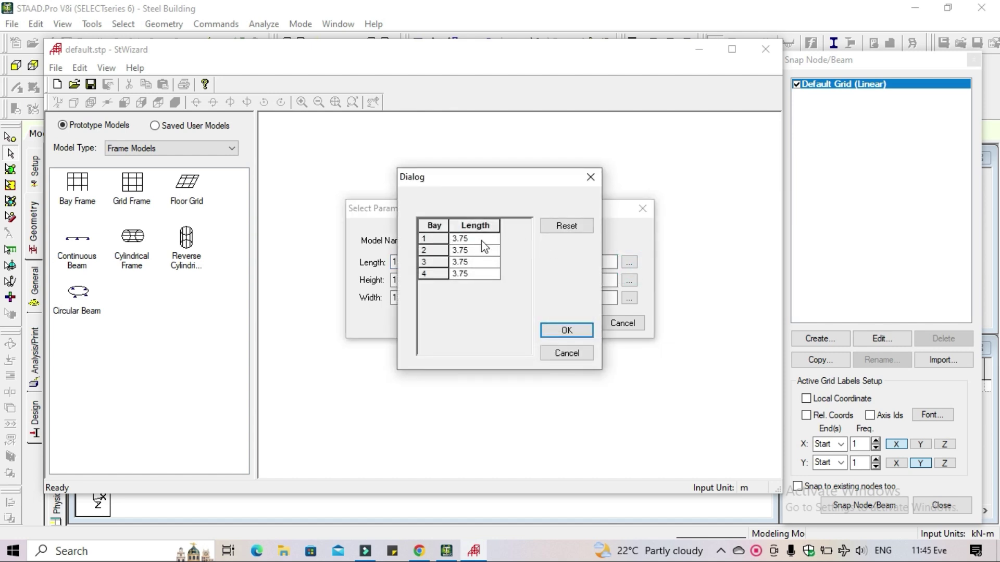
{"action": "left_click", "coordinate": [590, 177]}
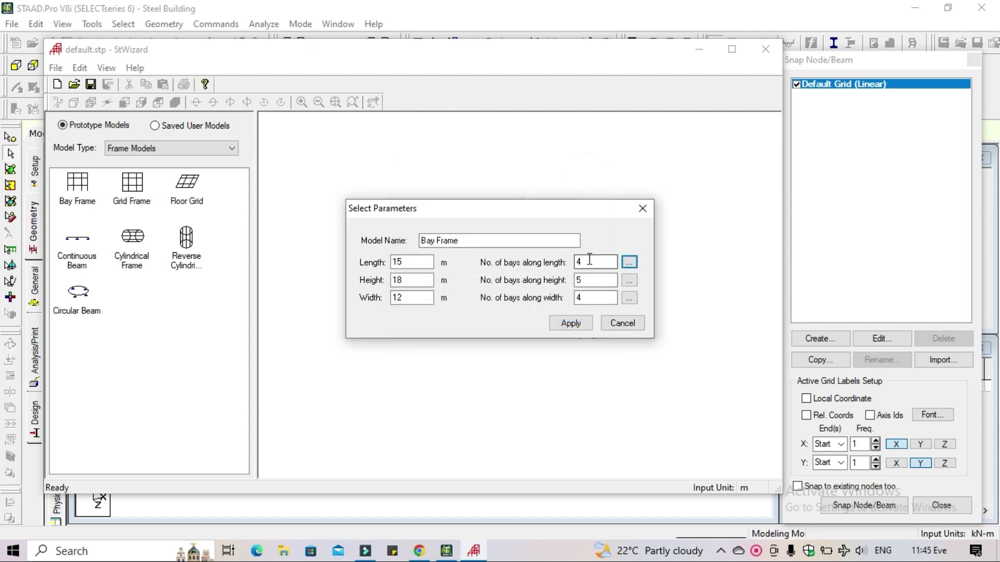
{"action": "double_click", "coordinate": [575, 263]}
{"action": "left_click", "coordinate": [620, 237]}
{"action": "left_click", "coordinate": [629, 262]}
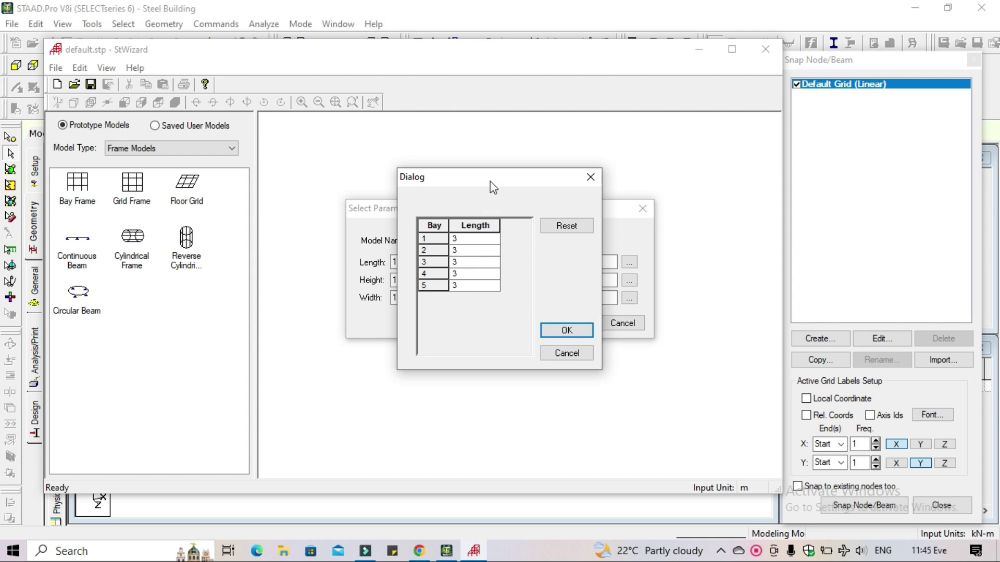
{"action": "left_click_drag", "start_coordinate": [490, 181], "coordinate": [769, 182]}
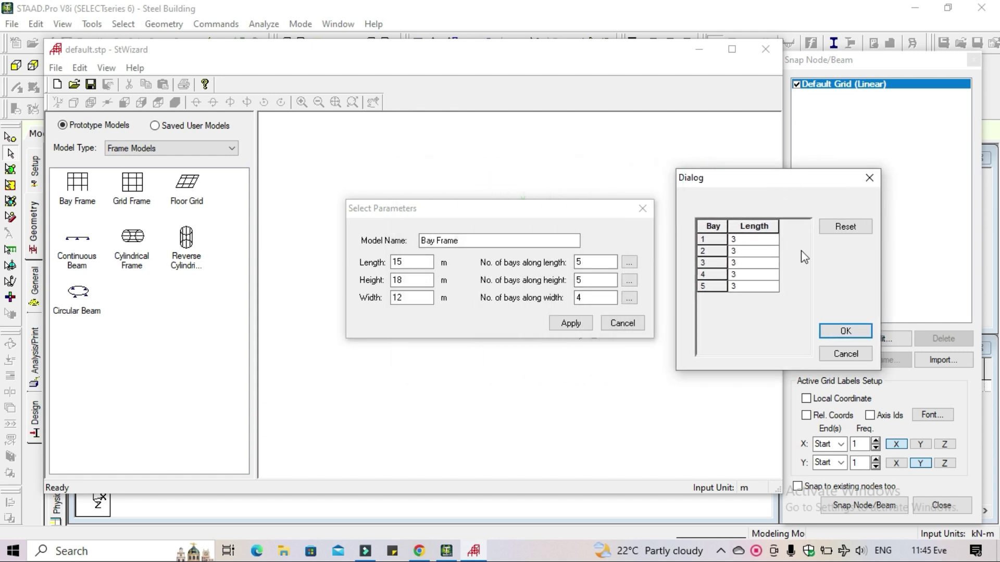
{"action": "left_click", "coordinate": [847, 331]}
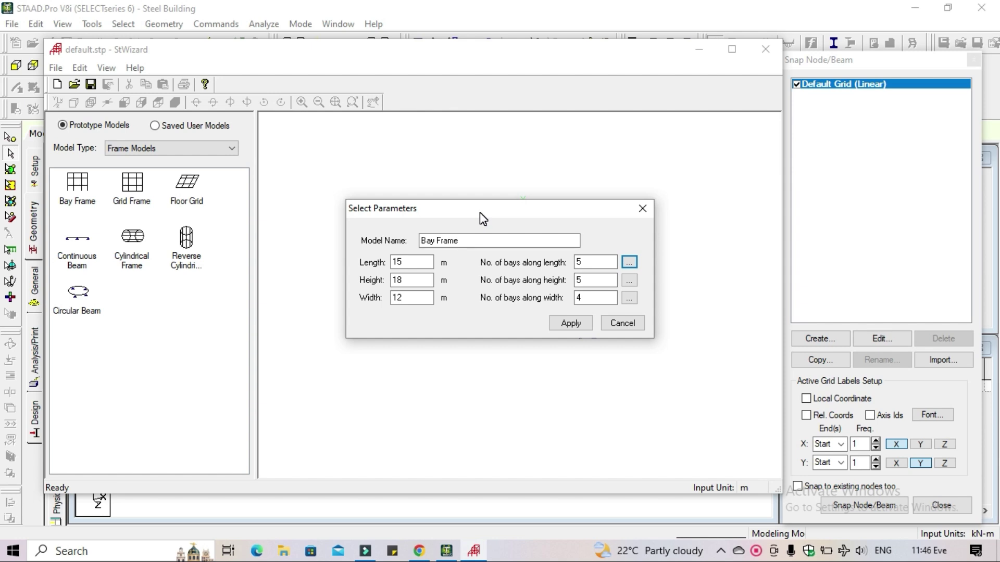
Step: Set the number of bays along the height to 6, then review and accept the individual bay heights
{"action": "key", "text": "Tab"}
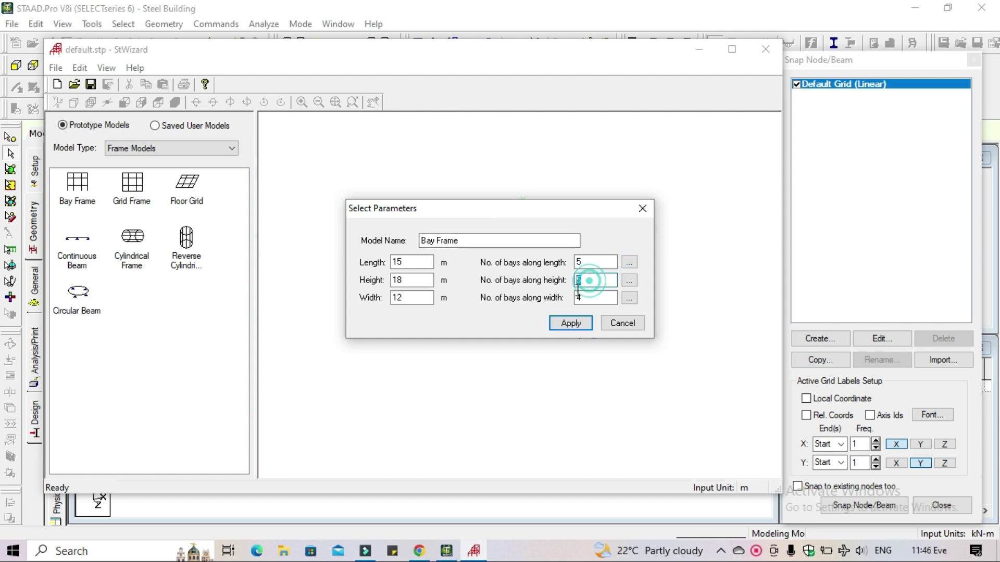
{"action": "type", "text": "6"}
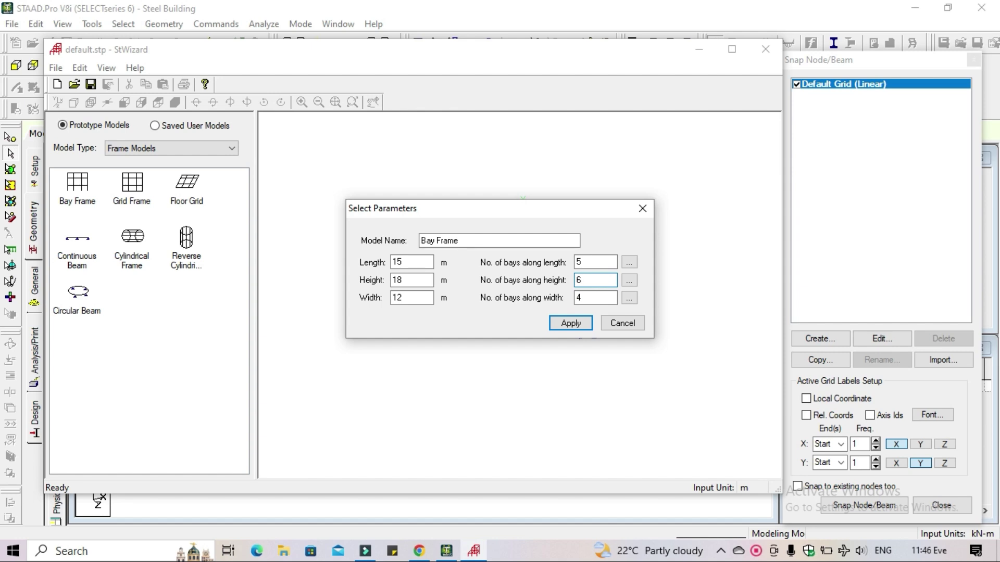
{"action": "left_click", "coordinate": [629, 281]}
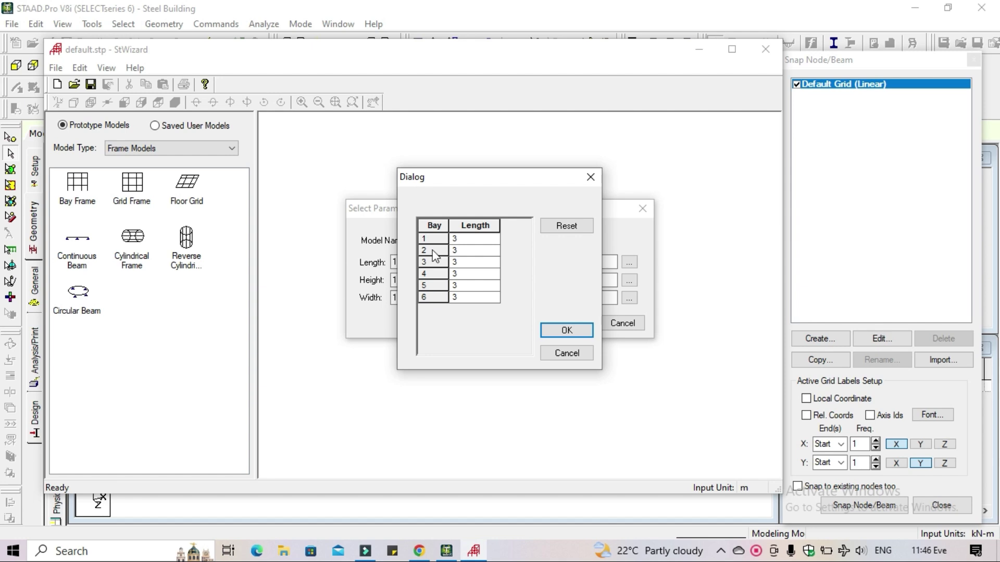
{"action": "left_click", "coordinate": [462, 240]}
{"action": "left_click", "coordinate": [470, 293]}
{"action": "left_click_drag", "start_coordinate": [496, 186], "coordinate": [765, 187]}
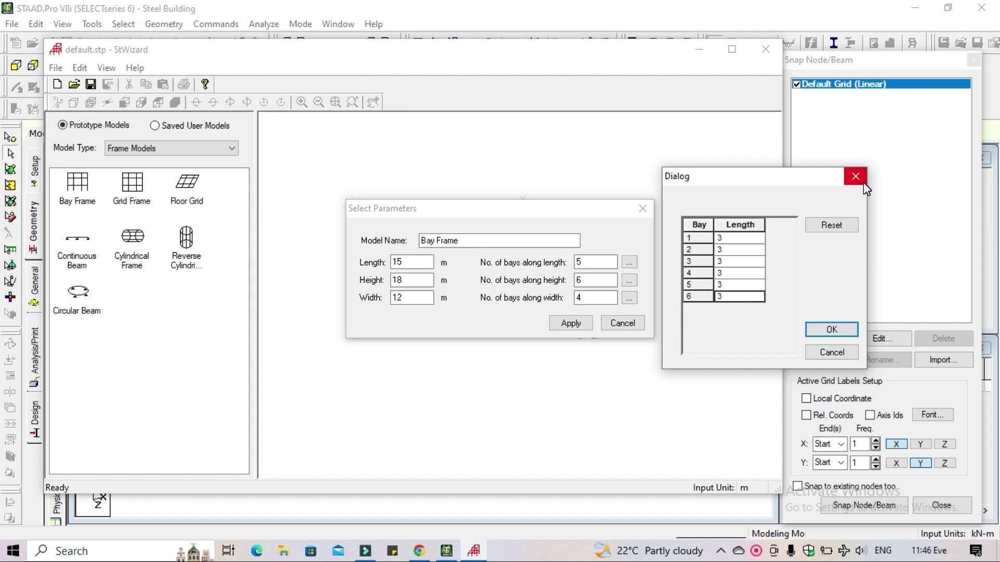
{"action": "left_click", "coordinate": [831, 331]}
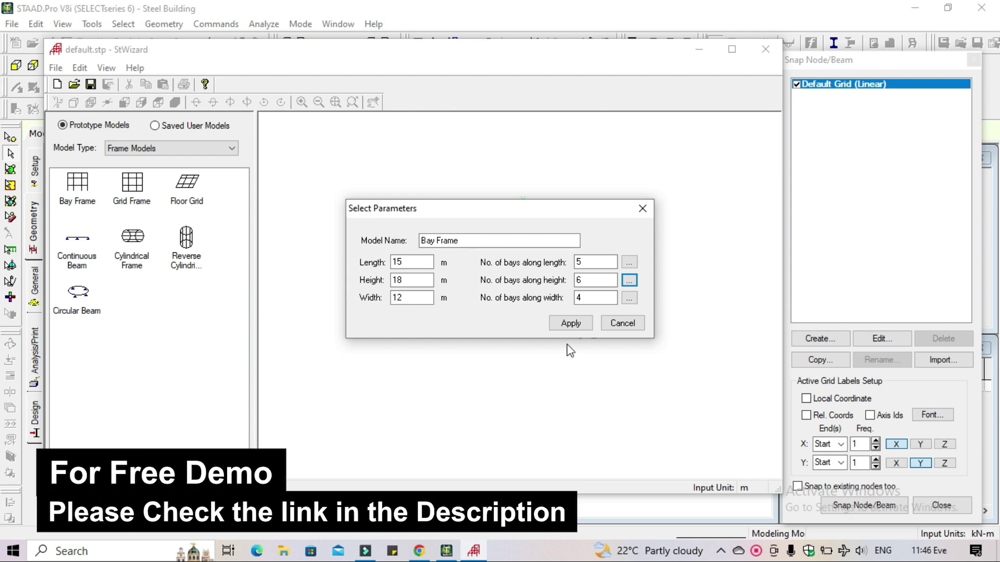
Step: Keep 4 bays along the width, generate the bay frame and inspect it from several angles
{"action": "double_click", "coordinate": [590, 301]}
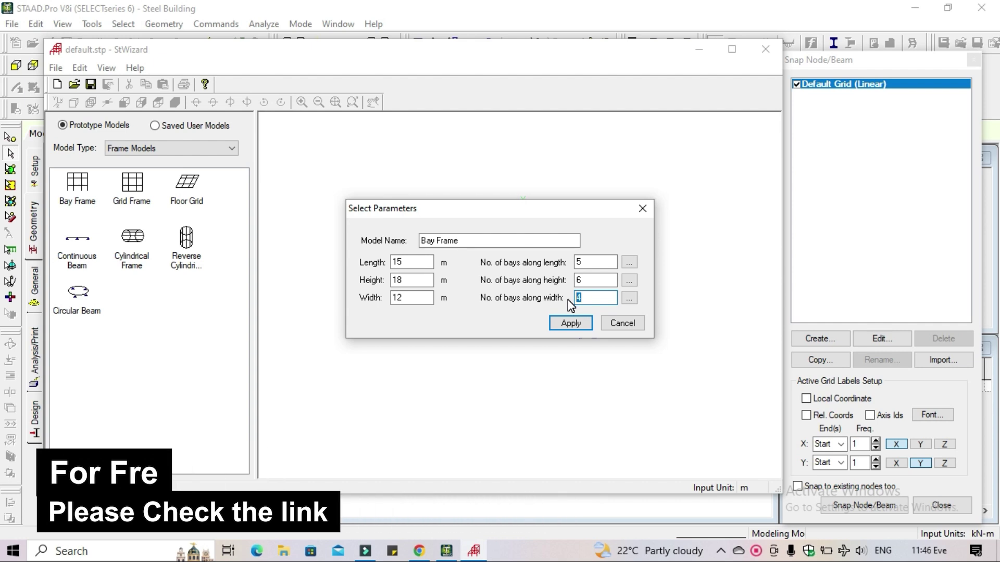
{"action": "left_click", "coordinate": [594, 302]}
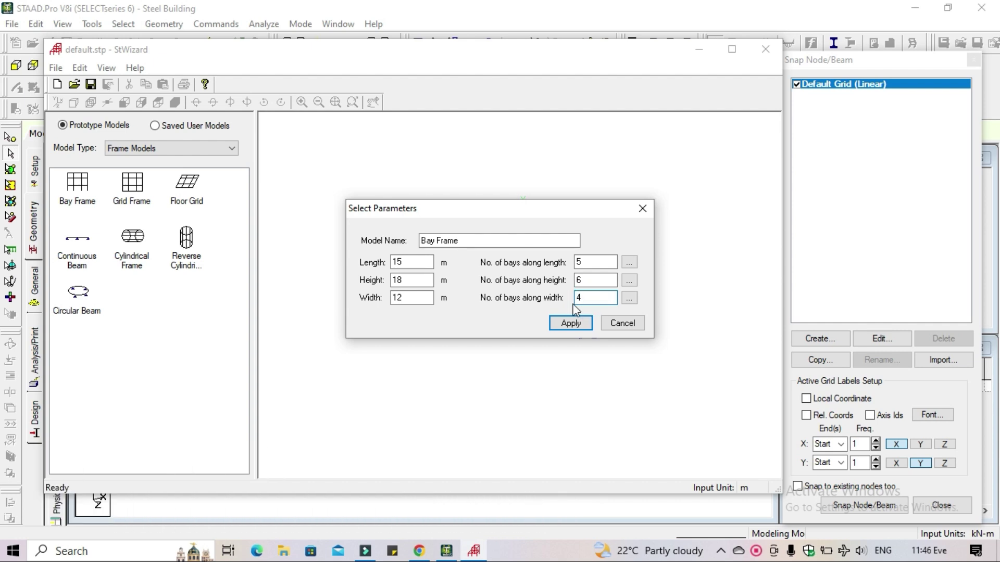
{"action": "left_click", "coordinate": [561, 324]}
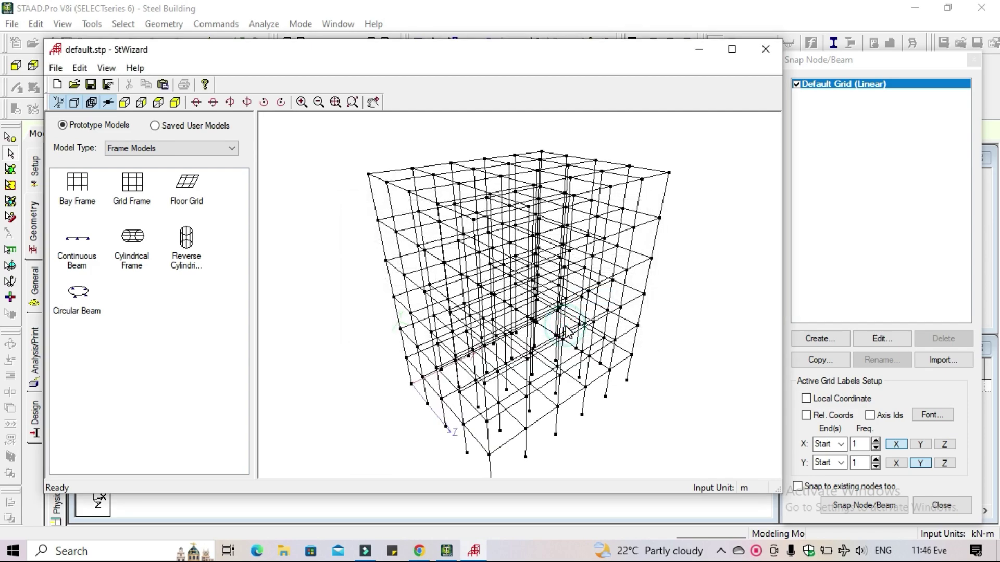
{"action": "mouse_move", "coordinate": [465, 366]}
{"action": "left_mouse_down"}
{"action": "mouse_move", "coordinate": [482, 378]}
{"action": "mouse_move", "coordinate": [459, 349]}
{"action": "left_mouse_up"}
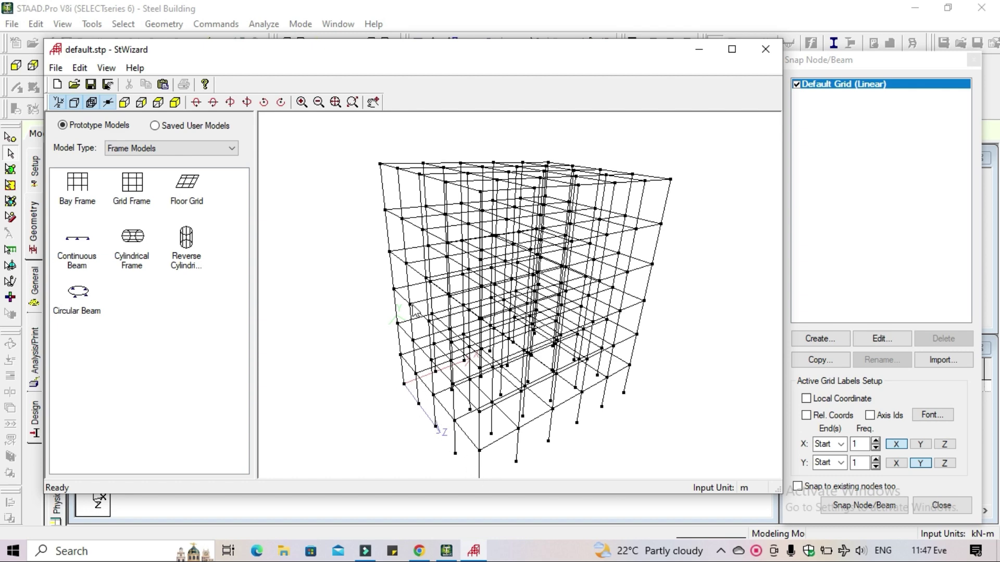
{"action": "left_click_drag", "start_coordinate": [394, 333], "coordinate": [461, 266]}
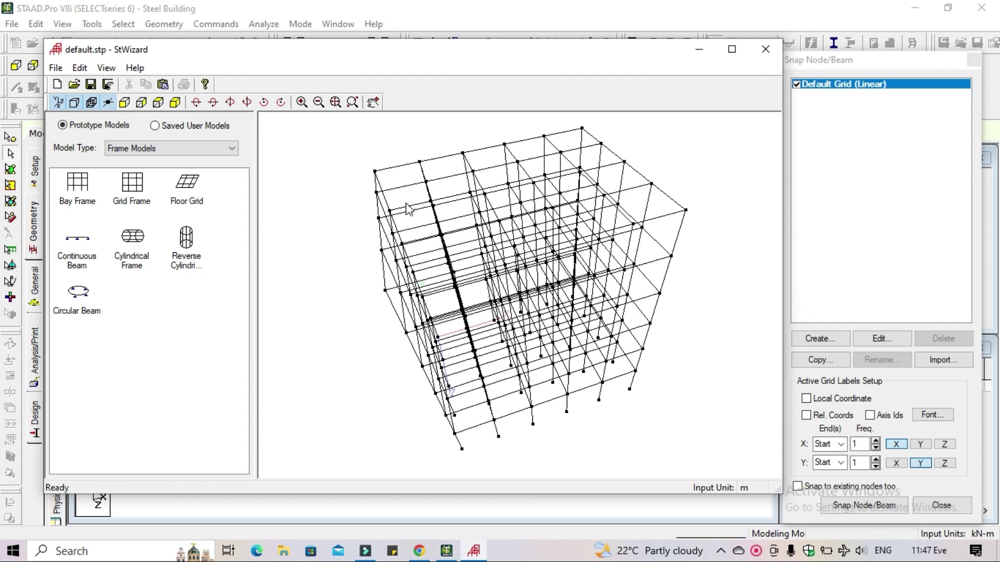
{"action": "left_click_drag", "start_coordinate": [406, 203], "coordinate": [465, 218]}
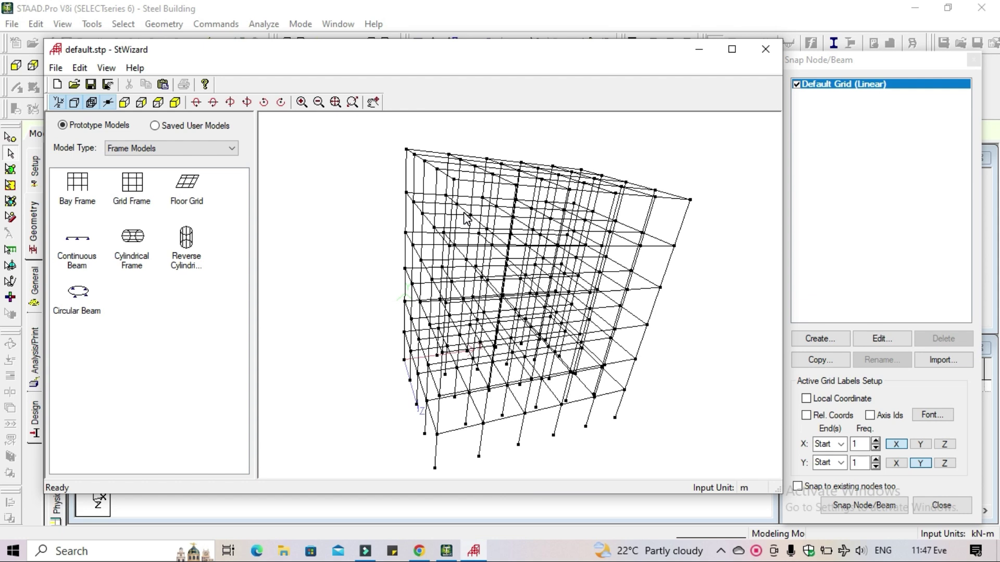
Step: Close the wizard and merge the bay frame into the STAAD.Pro model with X, Y and Z offsets of 0 m
{"action": "left_click", "coordinate": [55, 68]}
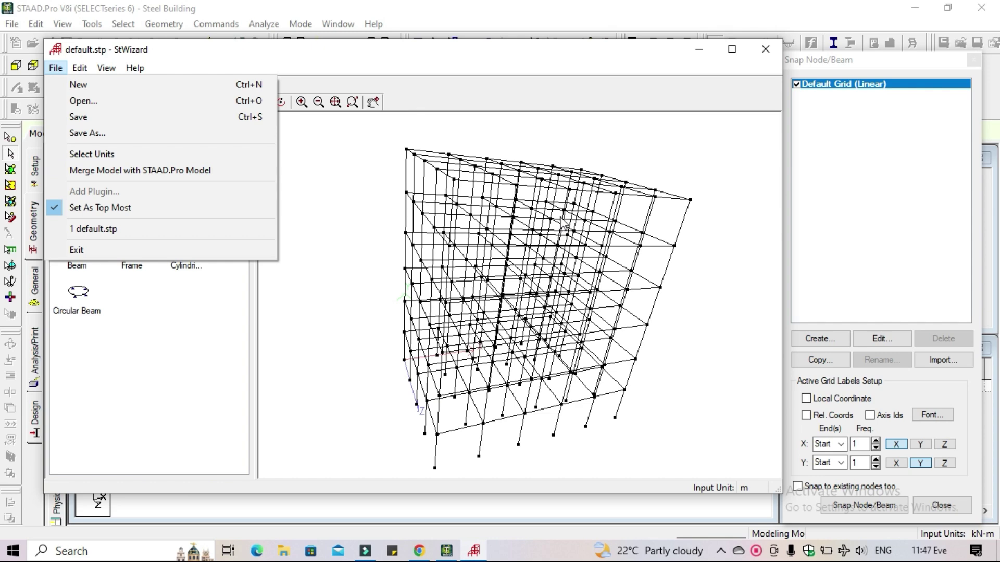
{"action": "left_click", "coordinate": [688, 141]}
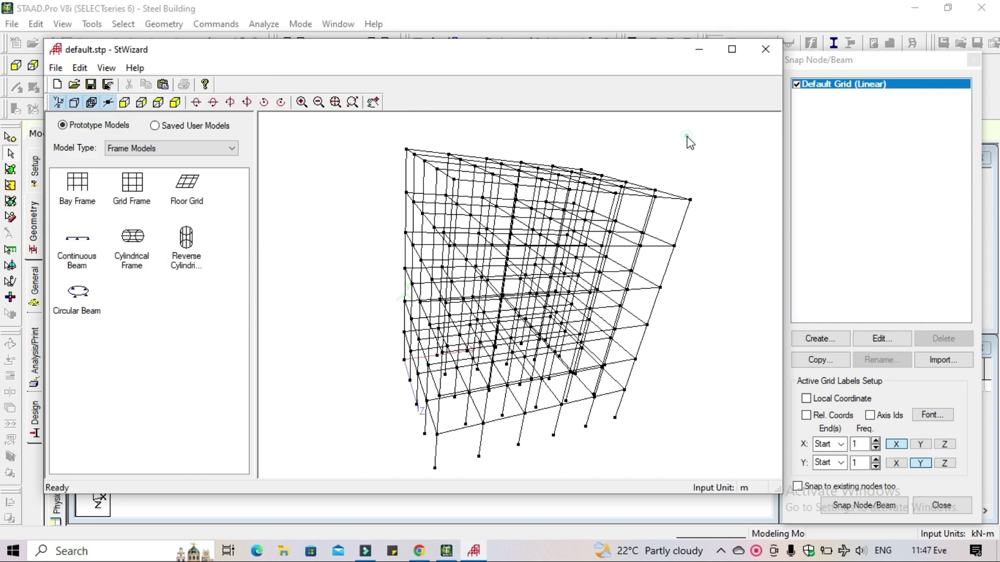
{"action": "left_click", "coordinate": [766, 49]}
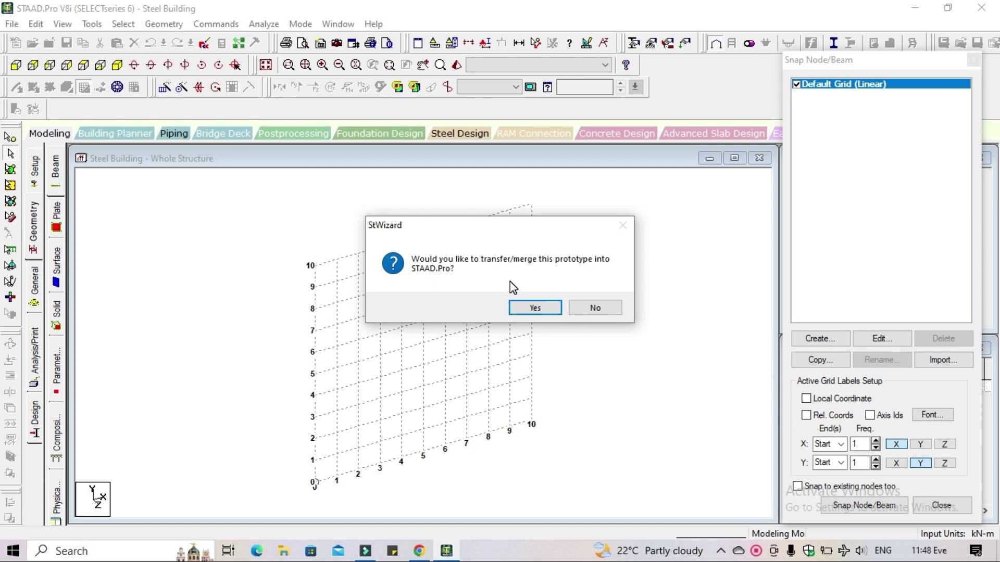
{"action": "left_click", "coordinate": [547, 309]}
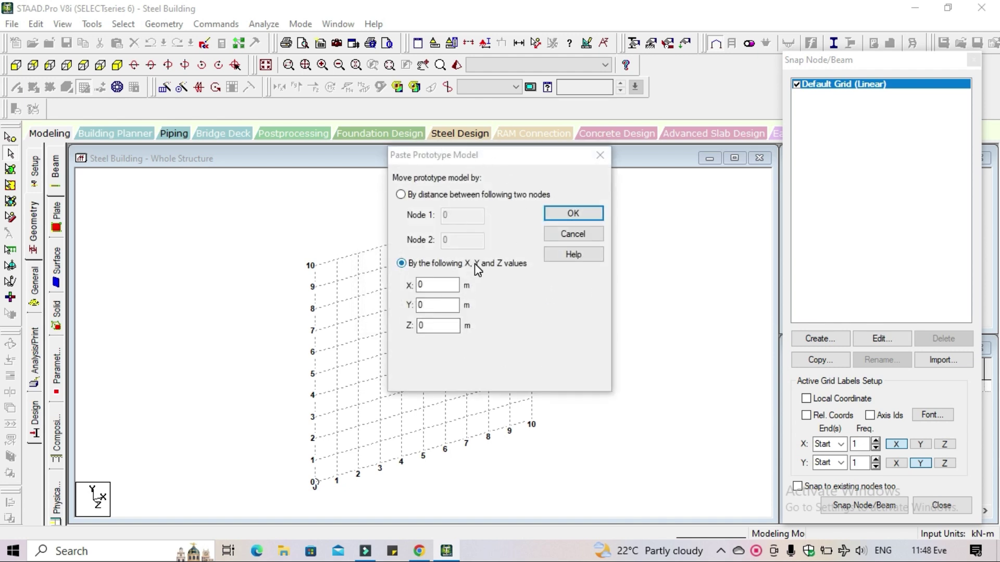
{"action": "left_click", "coordinate": [442, 281]}
{"action": "left_click", "coordinate": [458, 306]}
{"action": "left_click", "coordinate": [449, 308]}
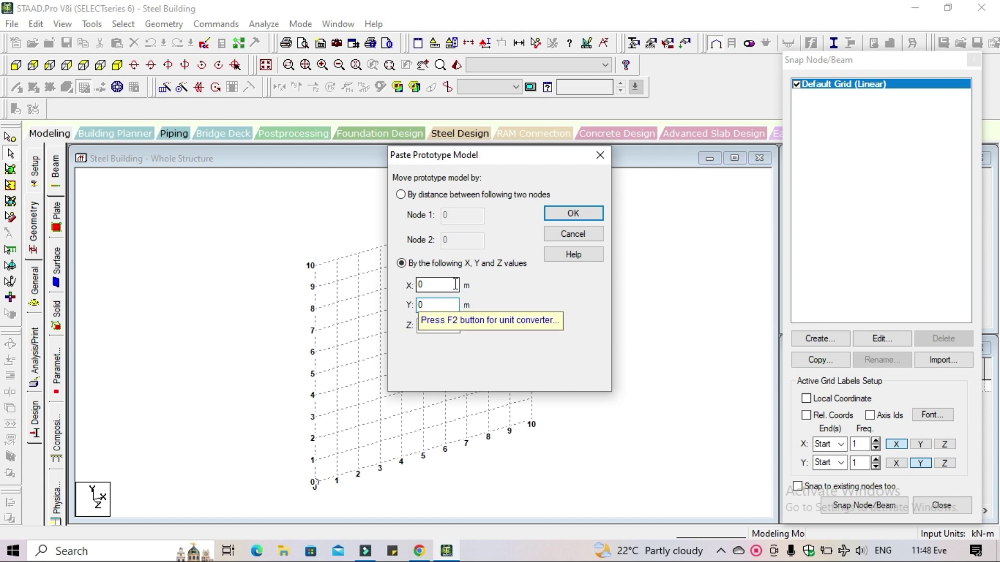
{"action": "left_click", "coordinate": [558, 214]}
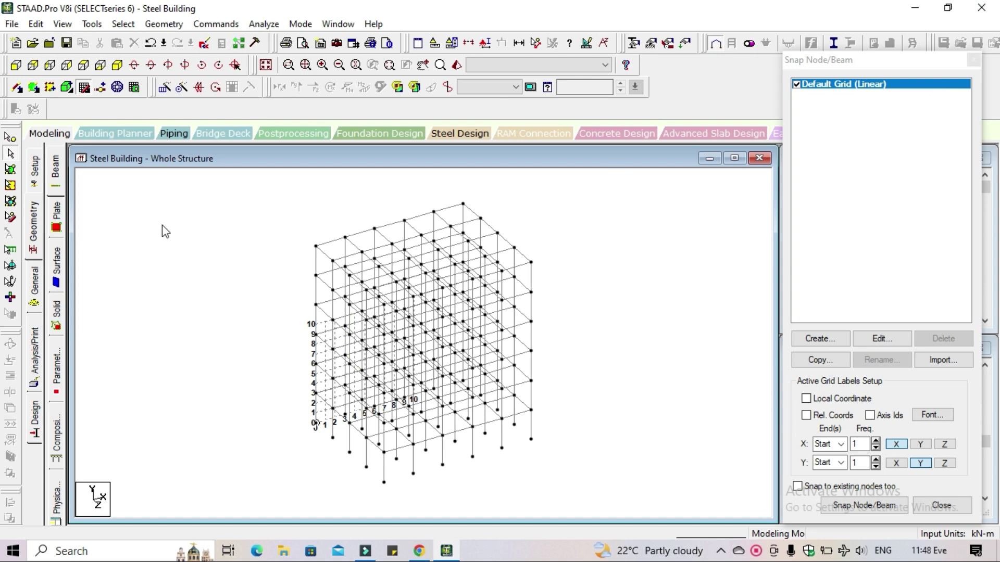
Step: Close the Snap Node/Beam window and review the node and beam tables through to their last entries
{"action": "left_click", "coordinate": [973, 61]}
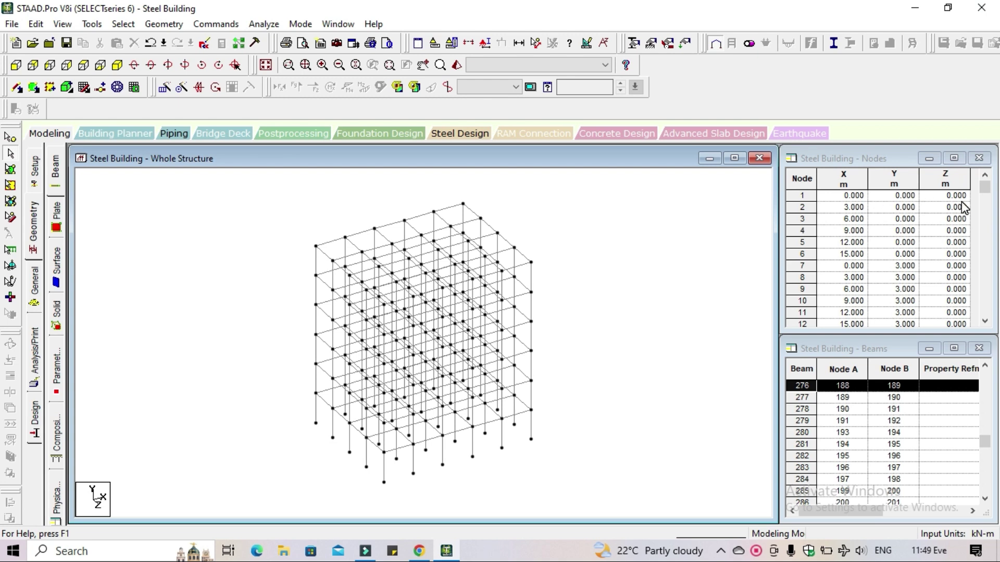
{"action": "left_click", "coordinate": [984, 192]}
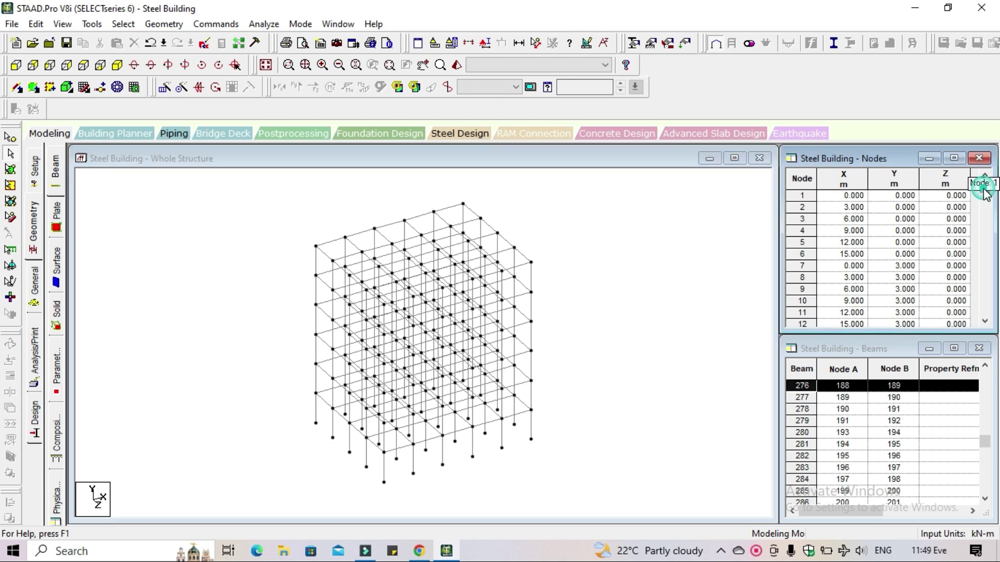
{"action": "left_click_drag", "start_coordinate": [983, 229], "coordinate": [981, 327]}
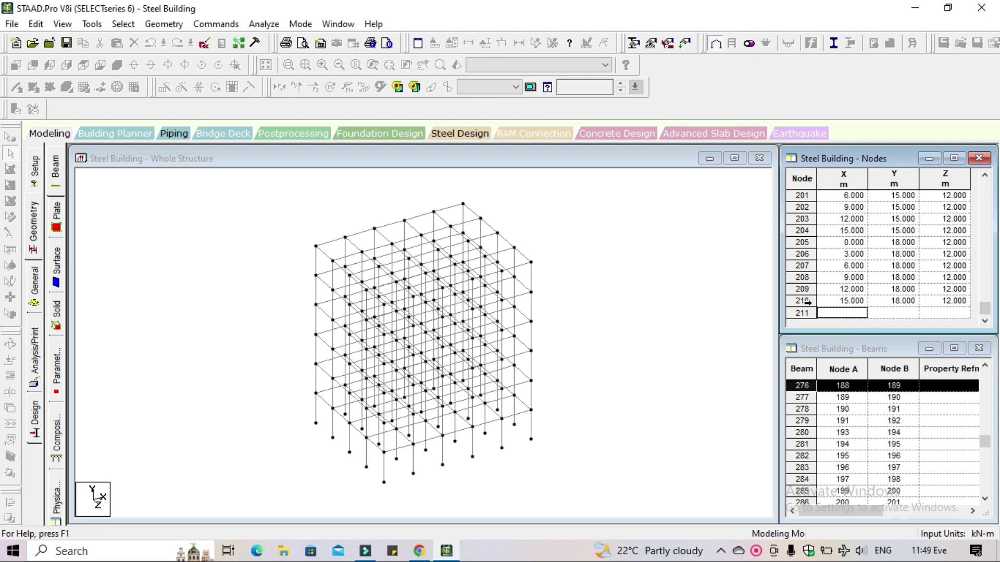
{"action": "left_click_drag", "start_coordinate": [985, 441], "coordinate": [987, 490]}
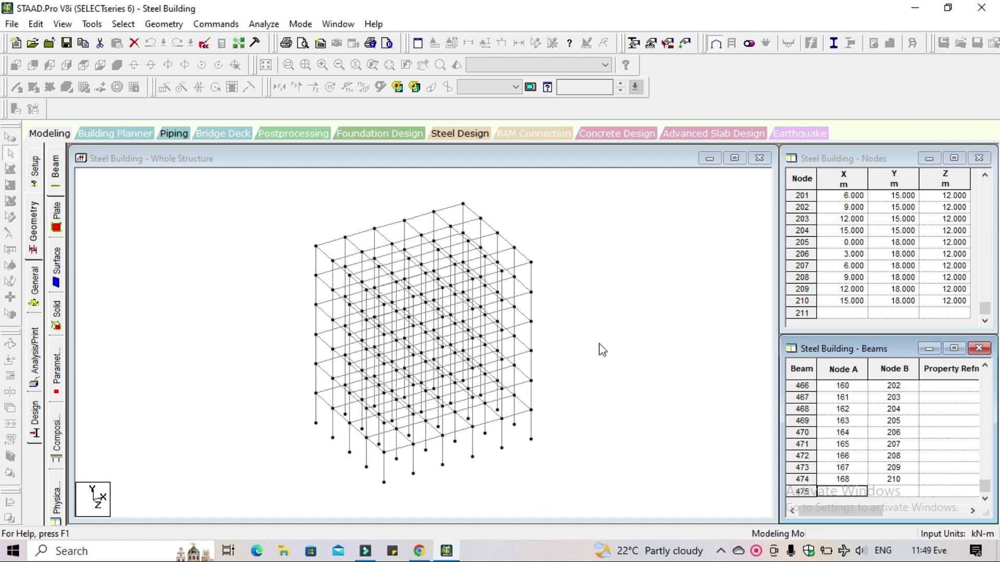
Step: Examine the whole structure in front view, then return it to the isometric view
{"action": "left_click", "coordinate": [598, 329]}
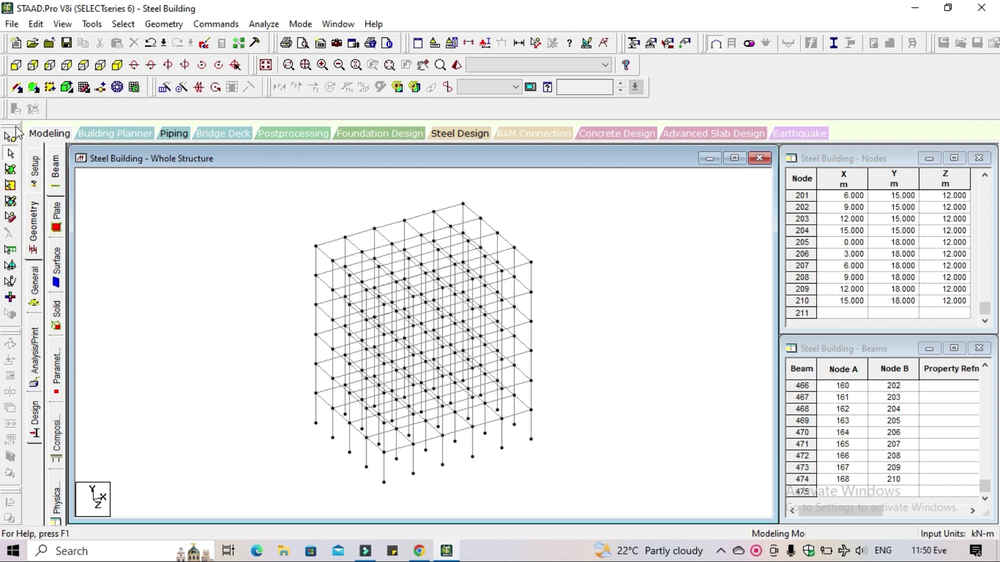
{"action": "left_click", "coordinate": [16, 66]}
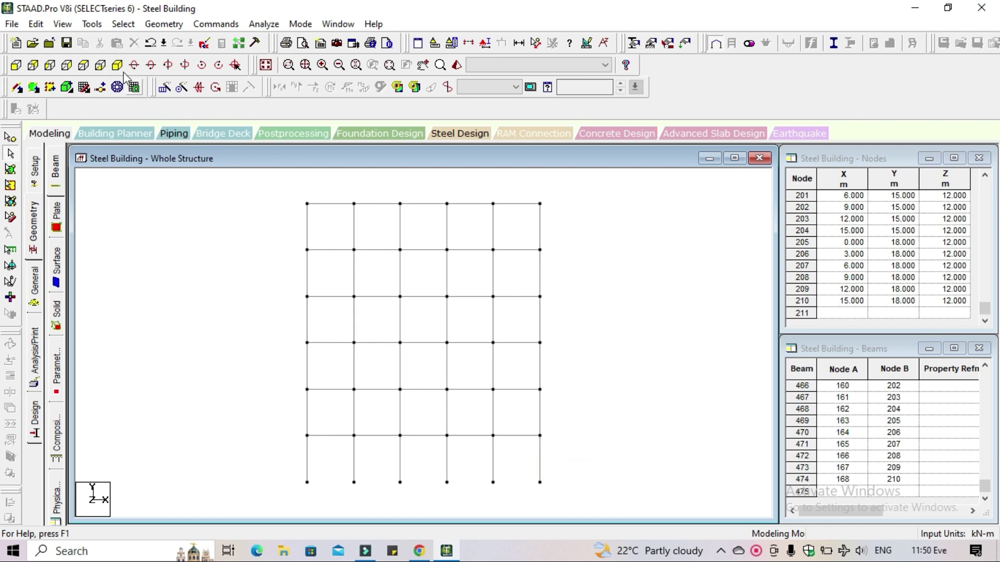
{"action": "left_click", "coordinate": [134, 87]}
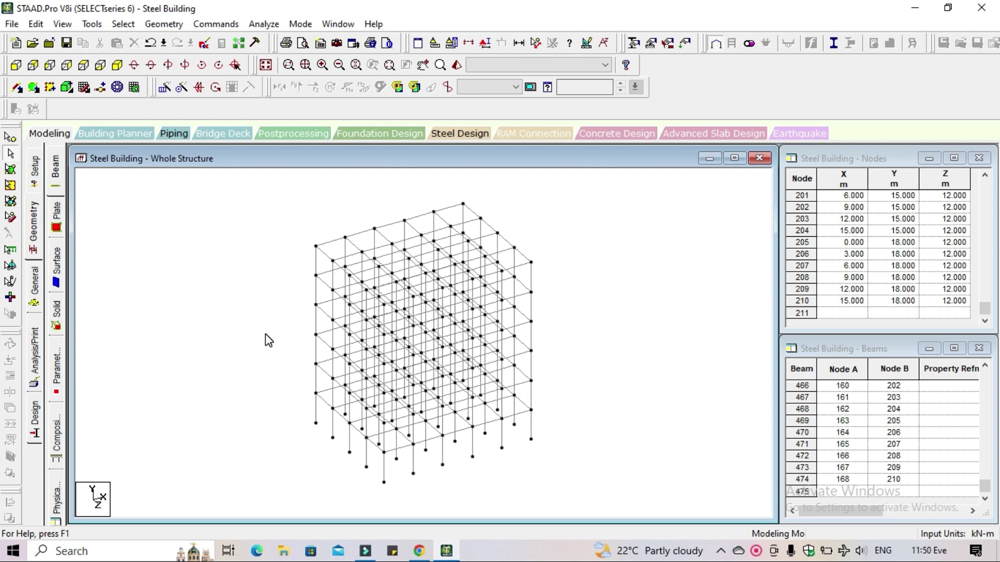
Step: Isolate the lowest storey of the frame in front view using a Window / Rubber Band section
{"action": "left_click", "coordinate": [19, 66]}
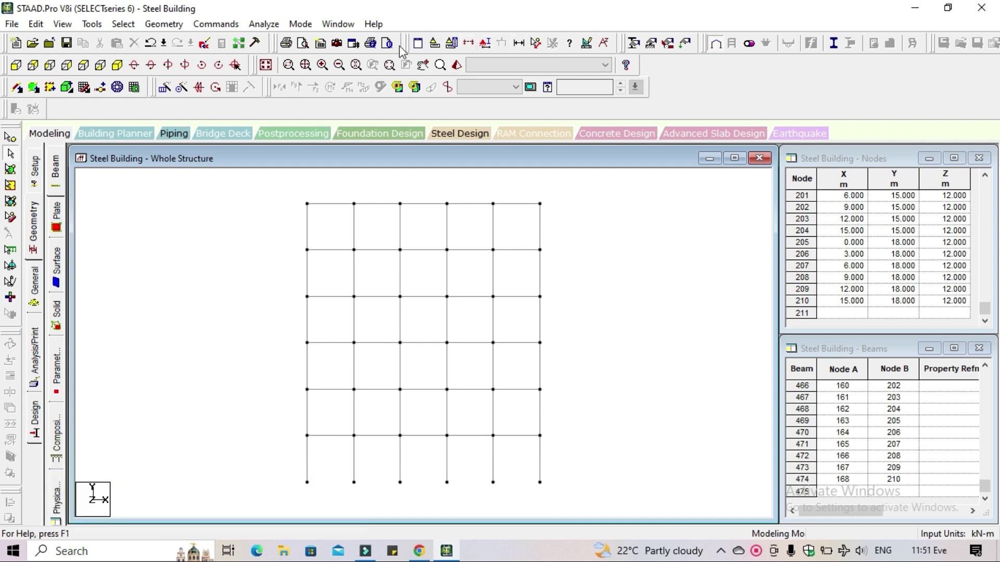
{"action": "left_click", "coordinate": [468, 44]}
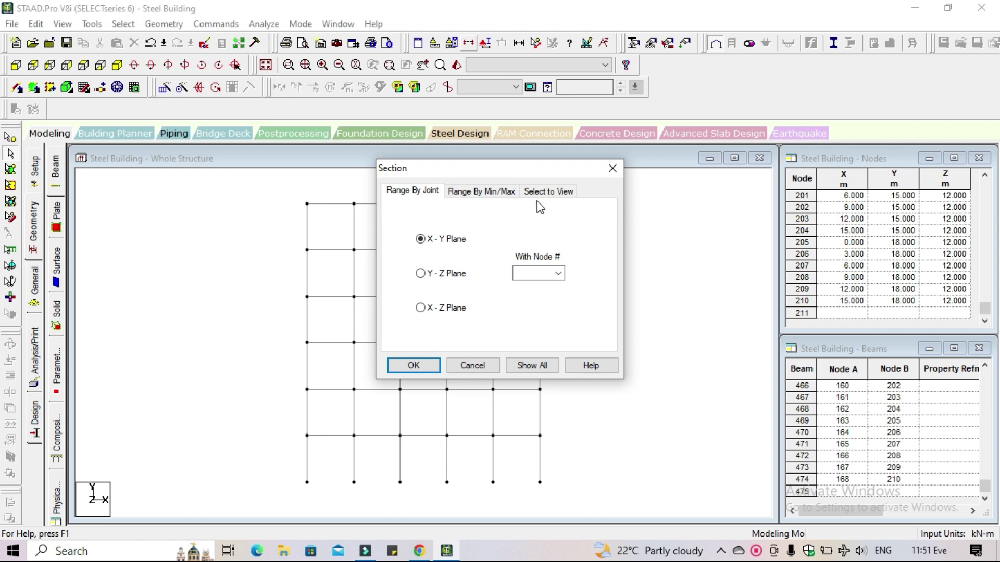
{"action": "left_click", "coordinate": [549, 193]}
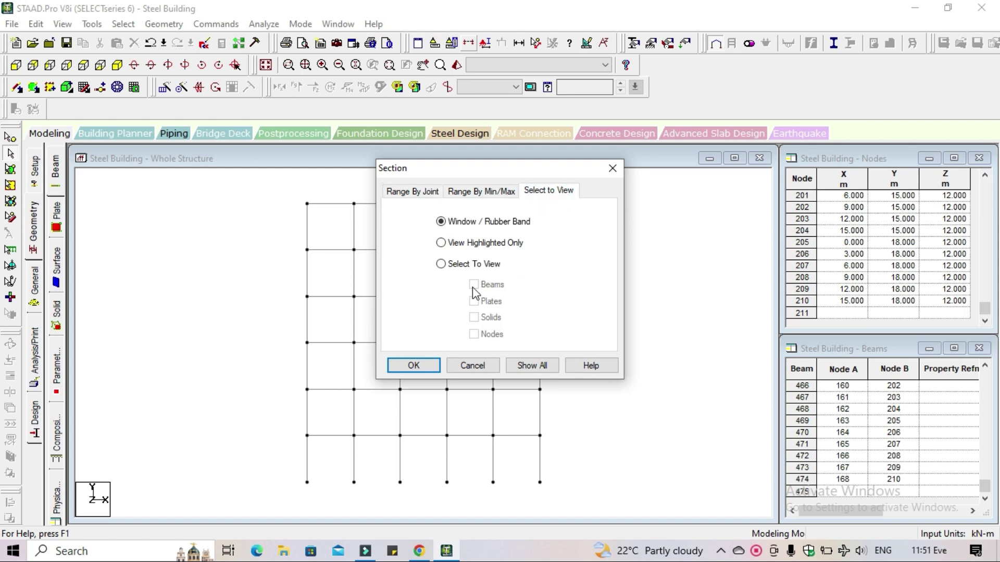
{"action": "left_click", "coordinate": [414, 366]}
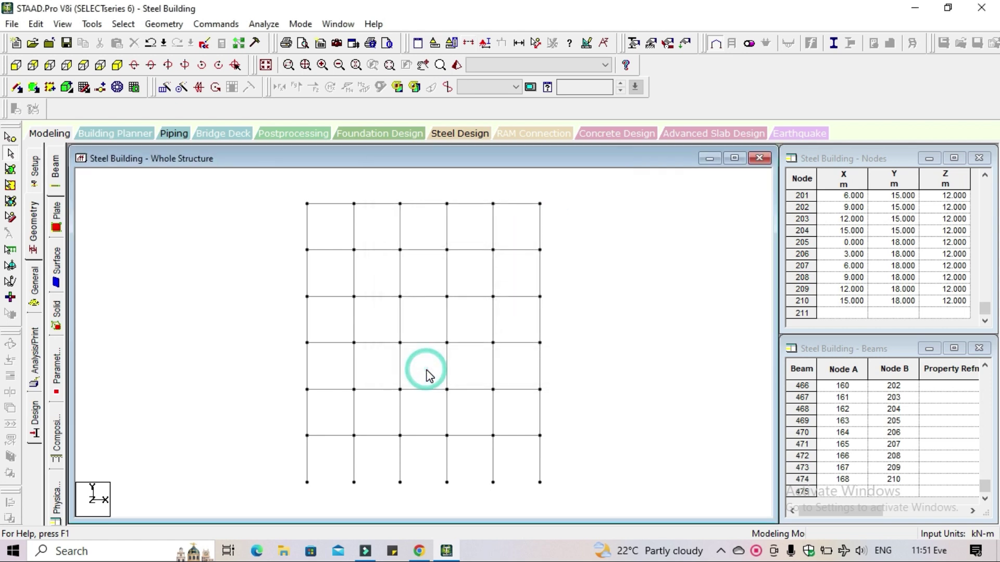
{"action": "left_click_drag", "start_coordinate": [263, 424], "coordinate": [566, 493]}
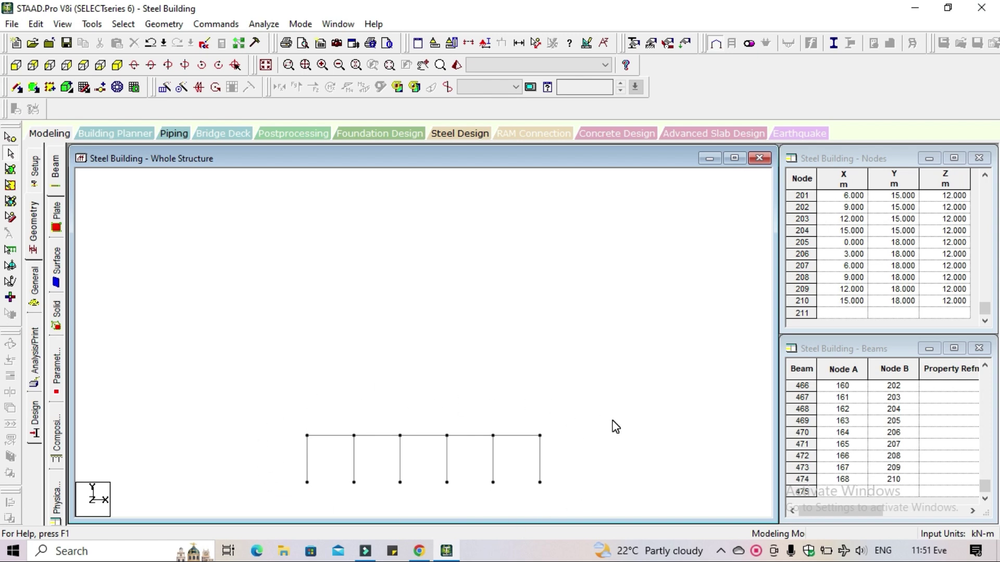
Step: Add one four-noded plate spanning the four outer corner nodes of the isolated storey's beam level
{"action": "left_click", "coordinate": [117, 66]}
{"action": "scroll", "coordinate": [476, 474], "scroll_direction": "up", "scroll_amount": 3}
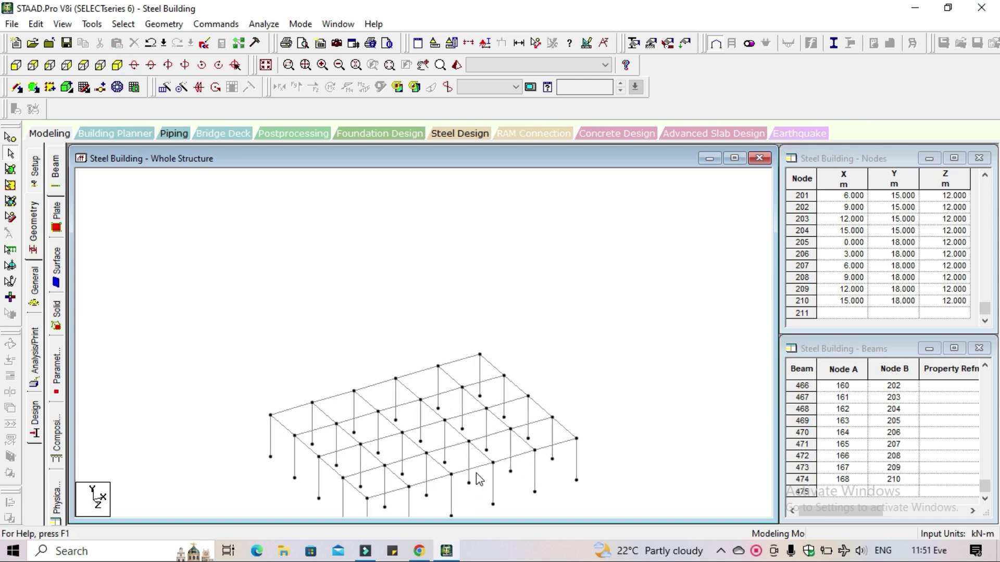
{"action": "middle_click_drag", "start_coordinate": [486, 485], "coordinate": [476, 401]}
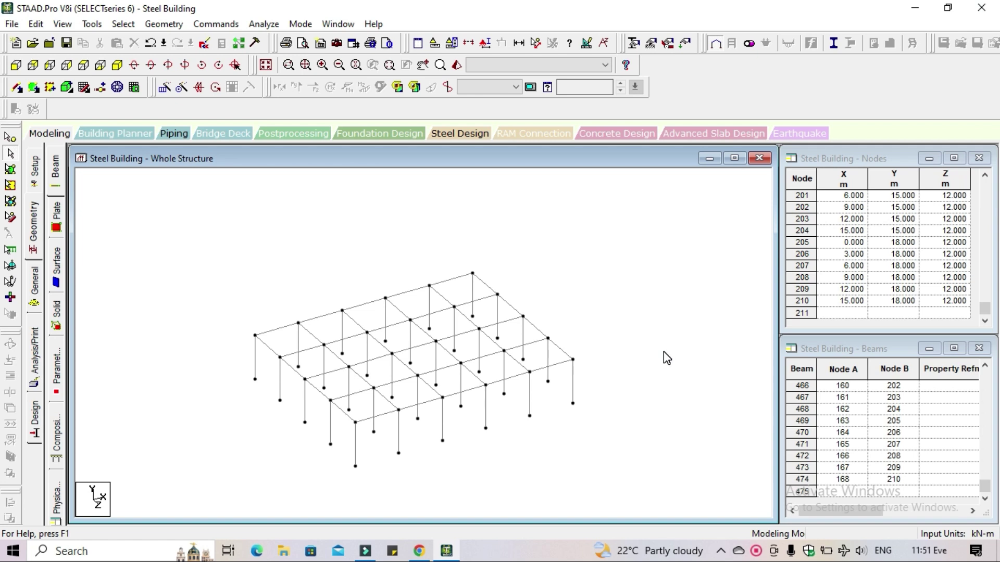
{"action": "left_click", "coordinate": [34, 88]}
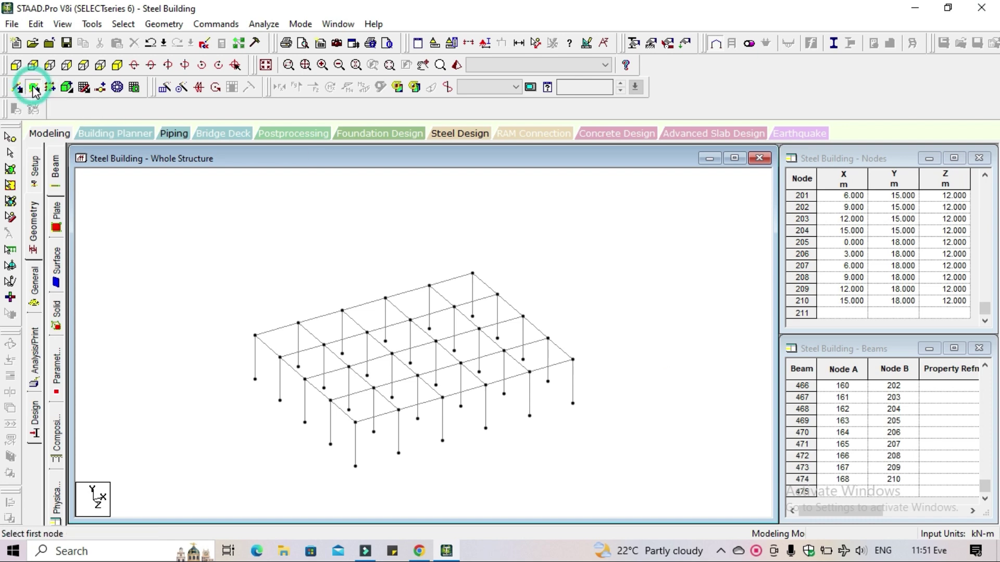
{"action": "left_click", "coordinate": [255, 335]}
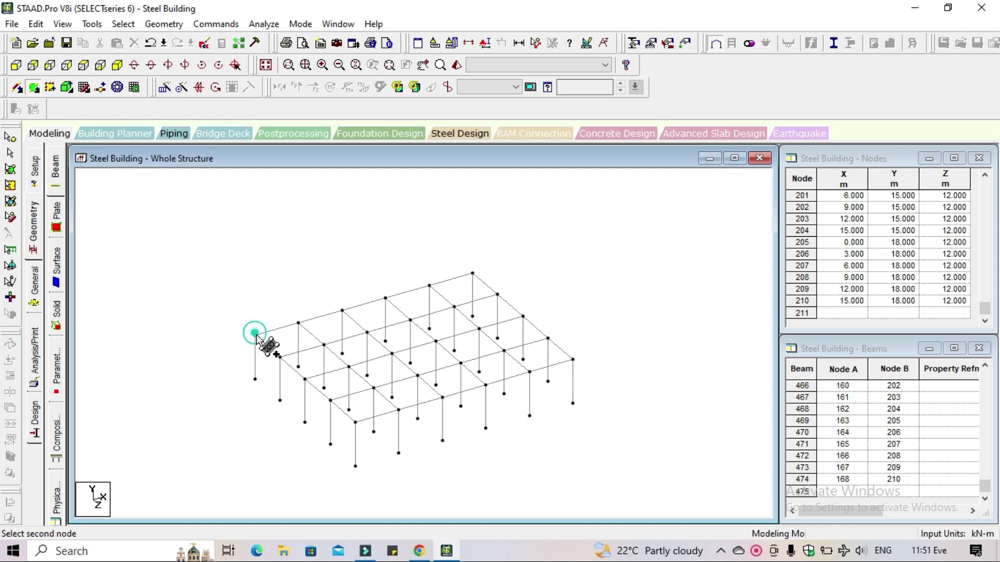
{"action": "left_click", "coordinate": [472, 273]}
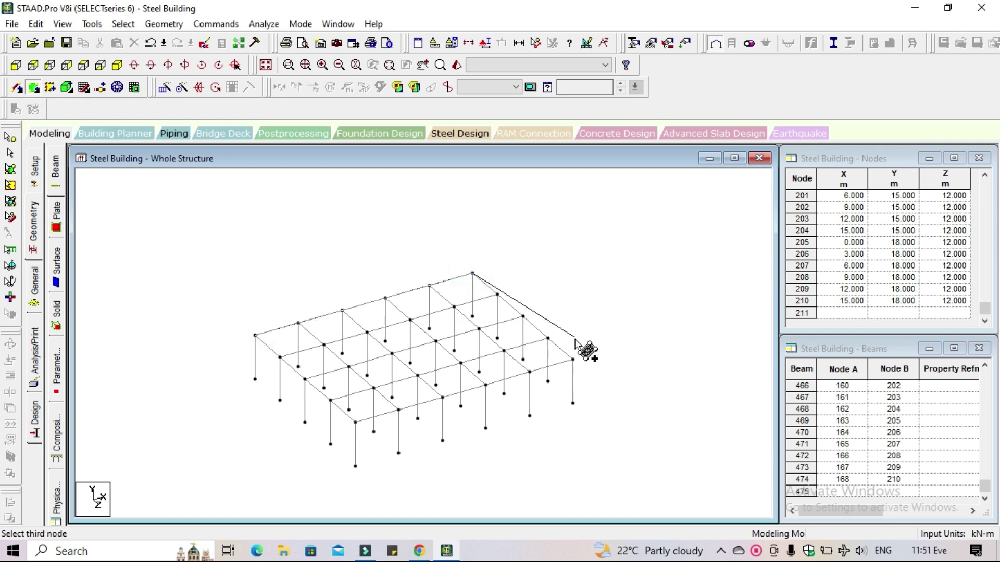
{"action": "left_click", "coordinate": [573, 360]}
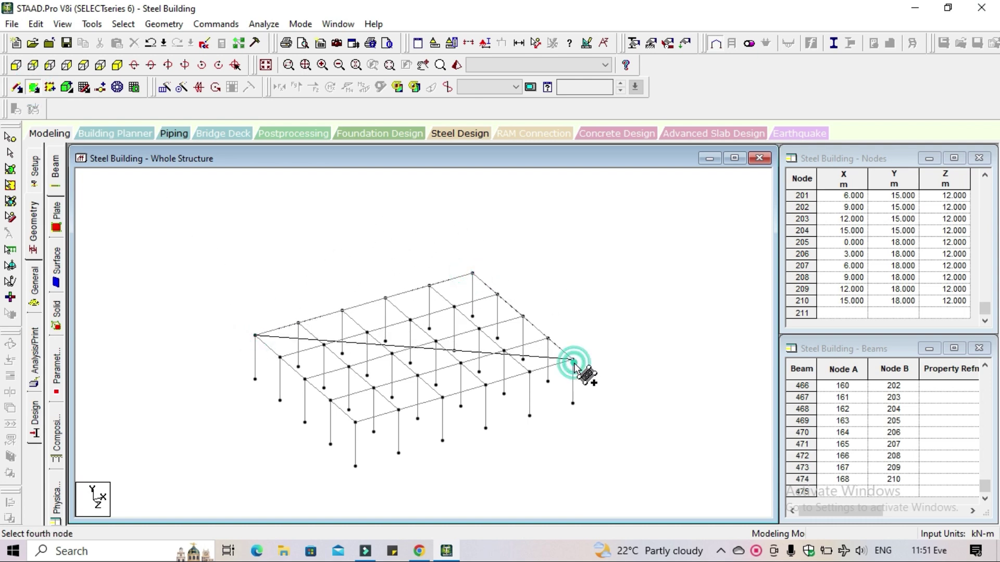
{"action": "left_click", "coordinate": [355, 422]}
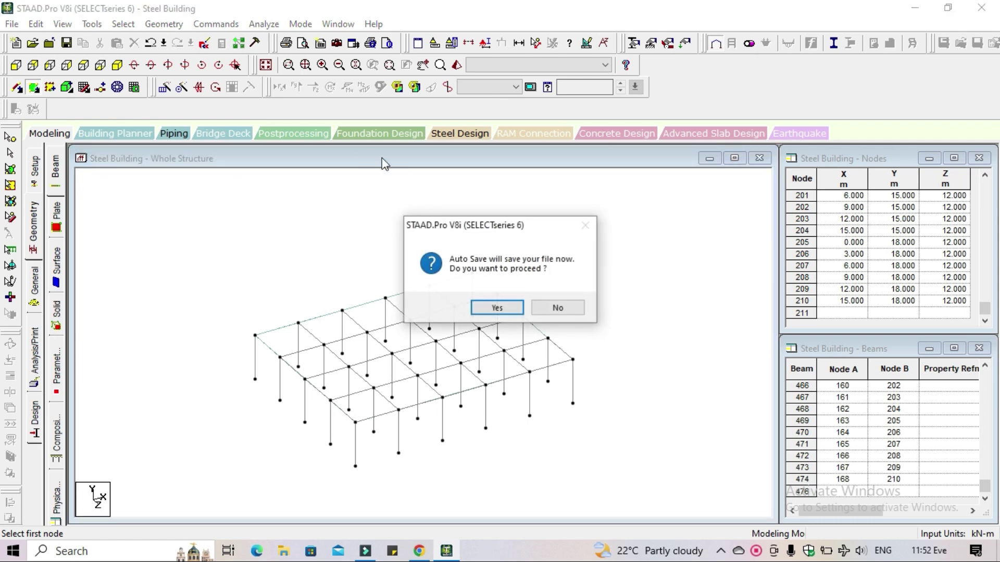
Step: Accept the auto save of the modified model and display the whole structure again
{"action": "left_click", "coordinate": [497, 309]}
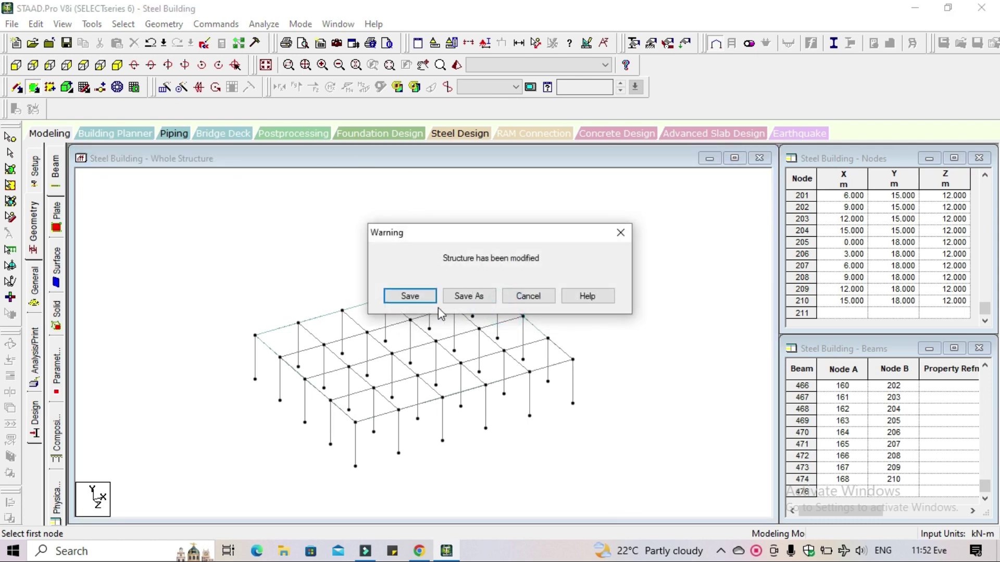
{"action": "left_click", "coordinate": [416, 297]}
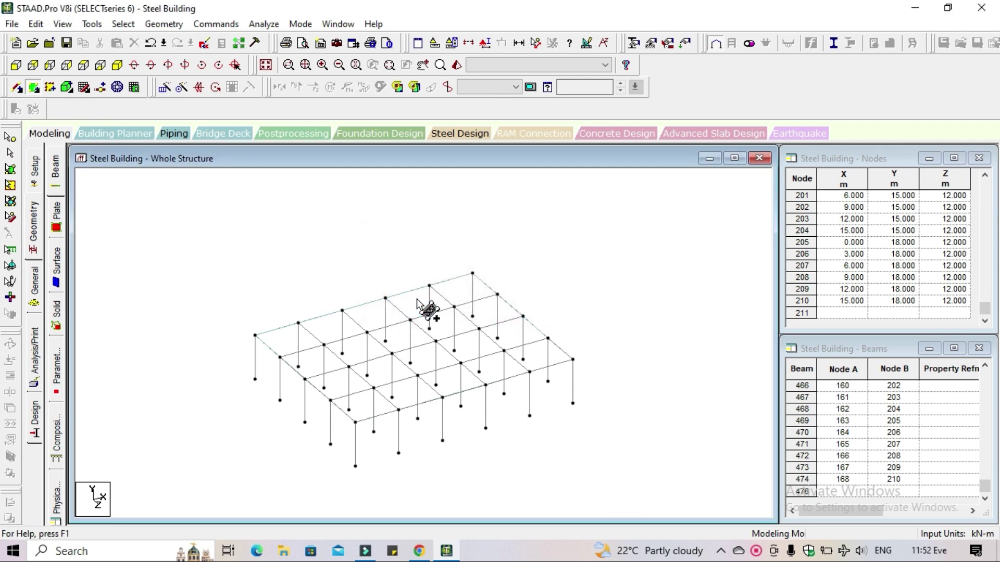
{"action": "left_click", "coordinate": [269, 68]}
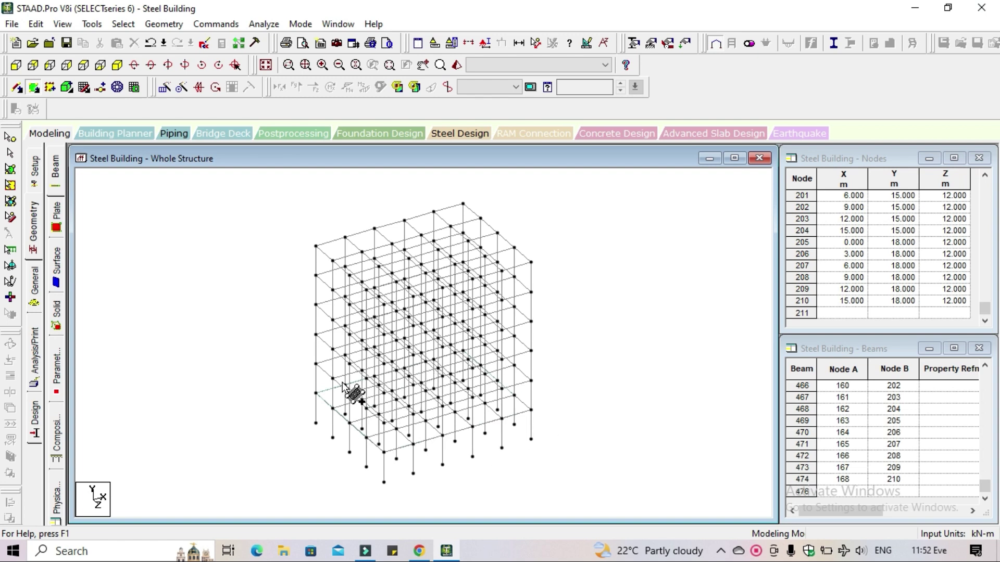
Step: Copy the first-floor plate to the floors above with Translational Repeat in global Y, using 5 steps at 3 m spacing and all generation flags
{"action": "left_click", "coordinate": [8, 169]}
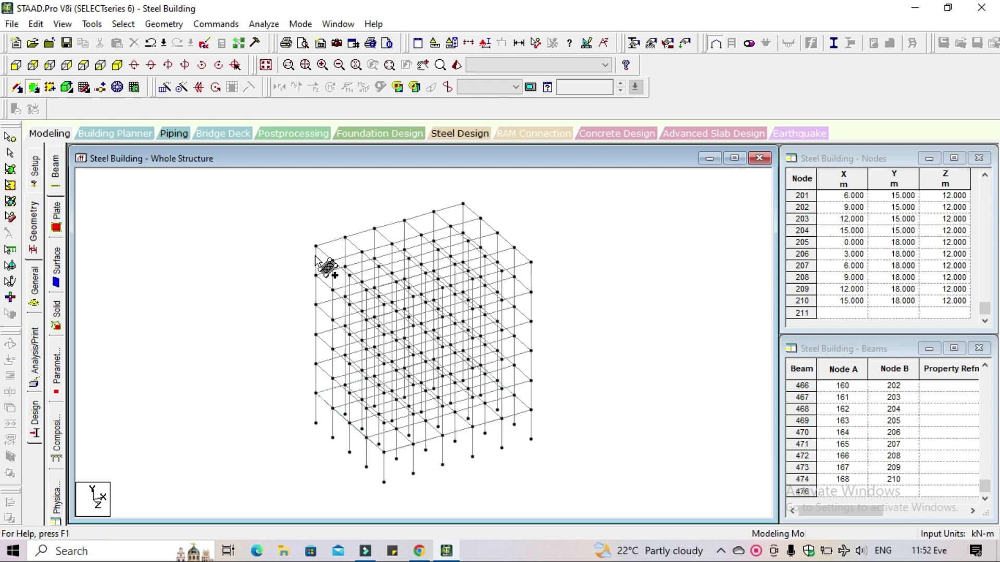
{"action": "left_click", "coordinate": [9, 137]}
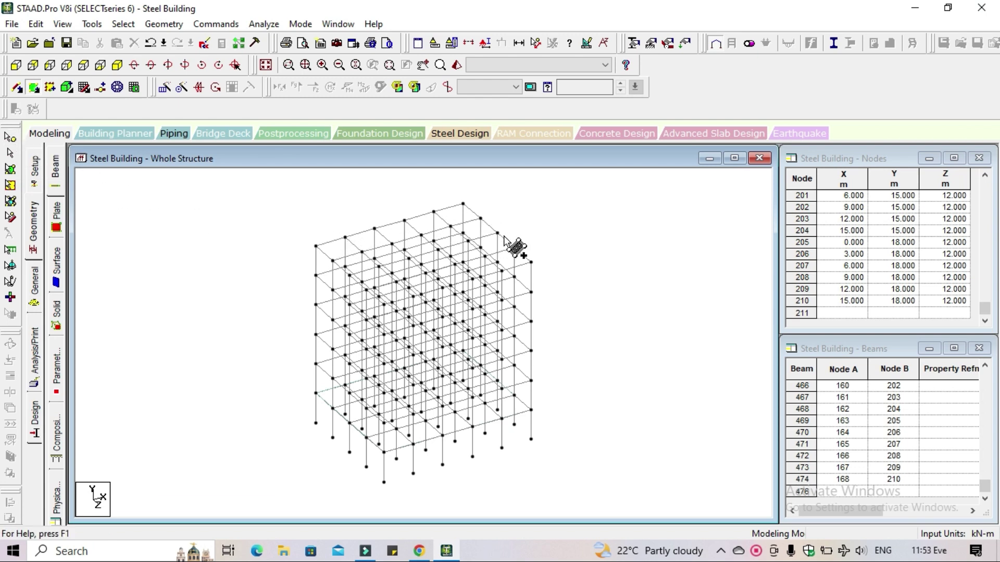
{"action": "left_click", "coordinate": [11, 171]}
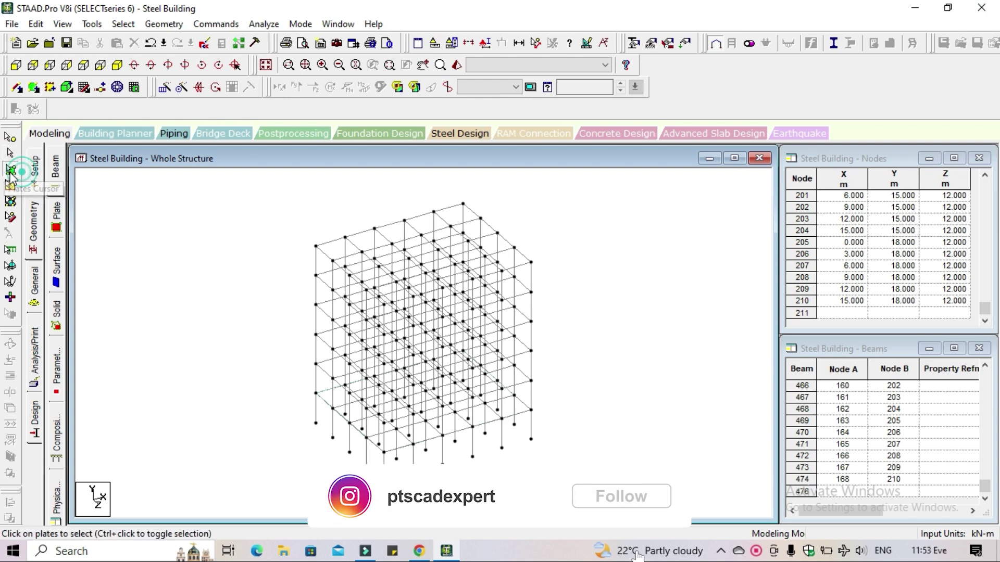
{"action": "left_click", "coordinate": [399, 437]}
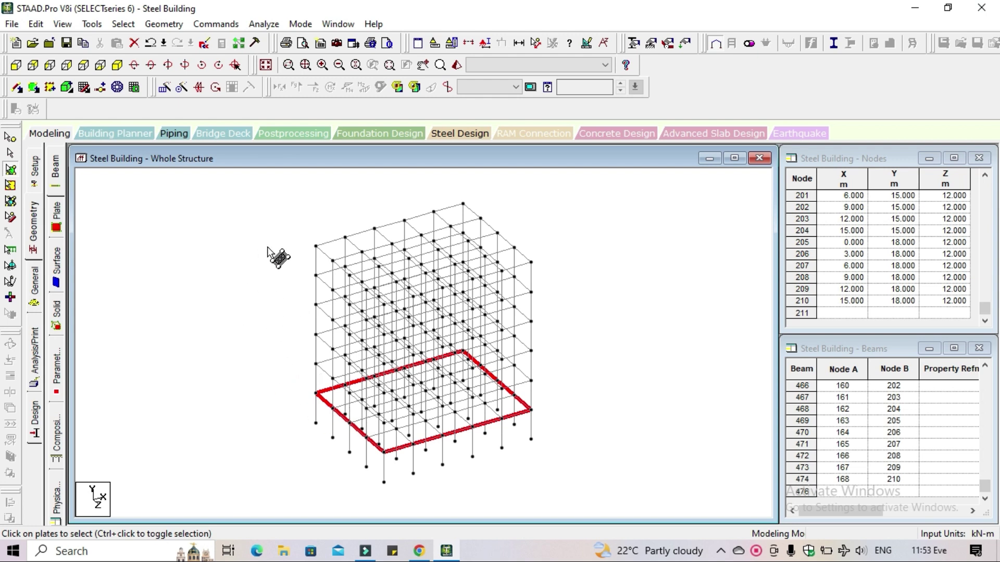
{"action": "left_click", "coordinate": [165, 89]}
{"action": "left_click_drag", "start_coordinate": [472, 192], "coordinate": [227, 47]}
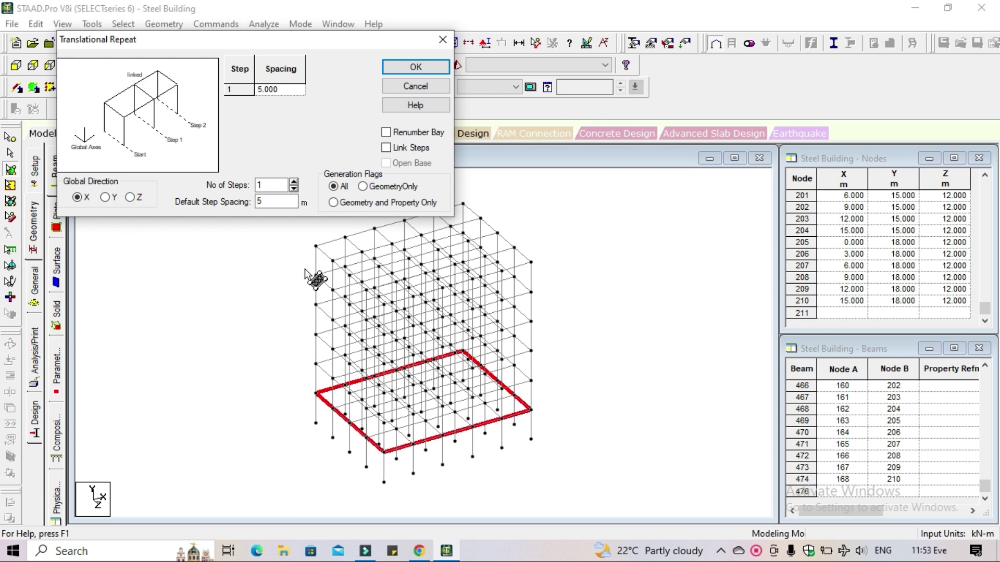
{"action": "left_click", "coordinate": [108, 198]}
{"action": "double_click", "coordinate": [271, 202]}
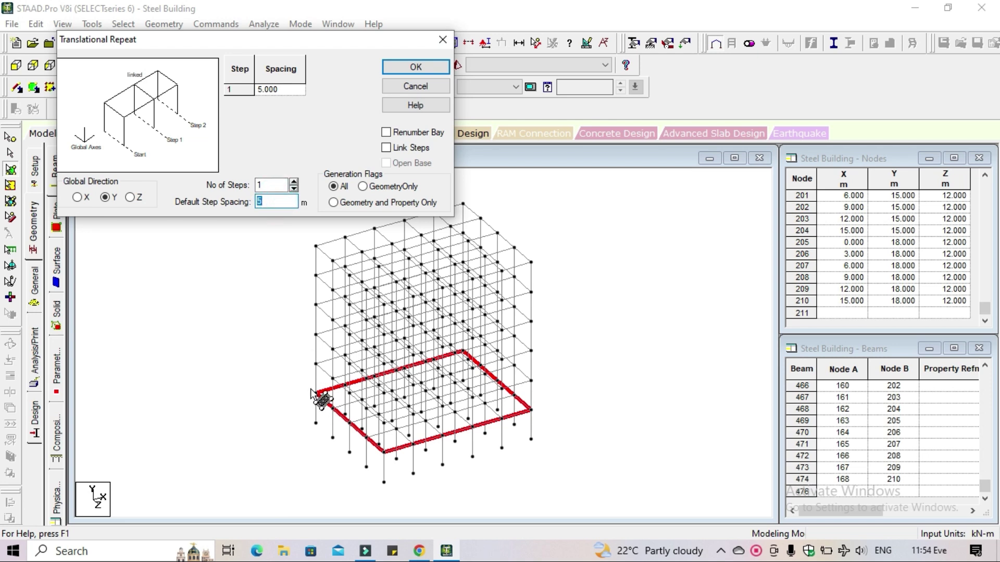
{"action": "type", "text": "3"}
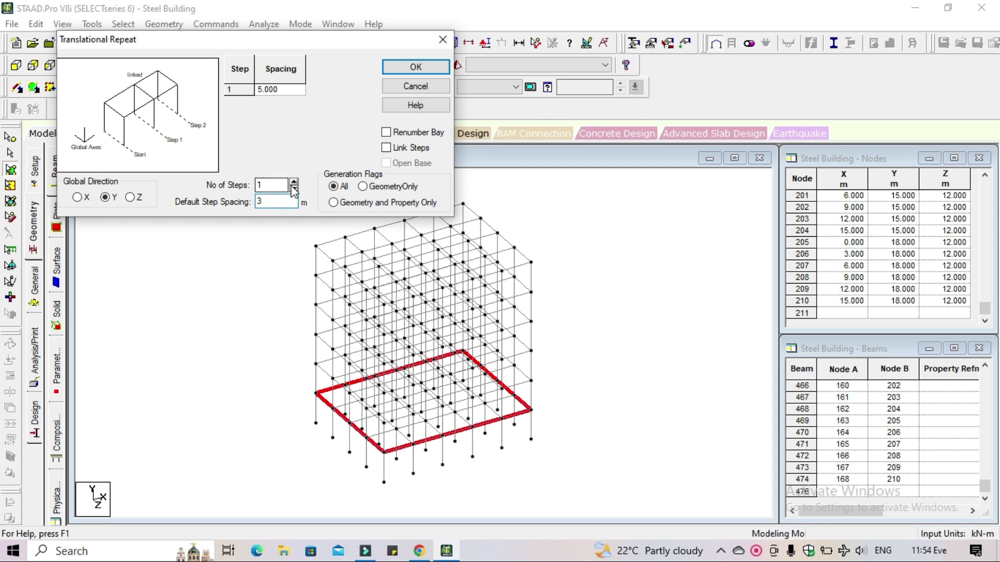
{"action": "left_click", "coordinate": [293, 181]}
{"action": "left_click", "coordinate": [293, 181]}
{"action": "left_click", "coordinate": [293, 182]}
{"action": "left_click", "coordinate": [293, 181]}
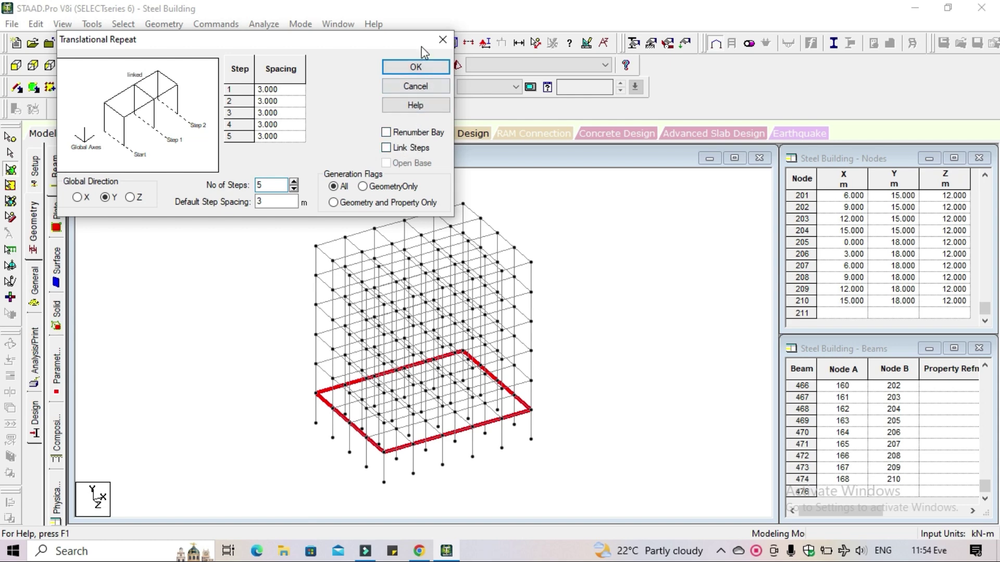
{"action": "left_click", "coordinate": [415, 68]}
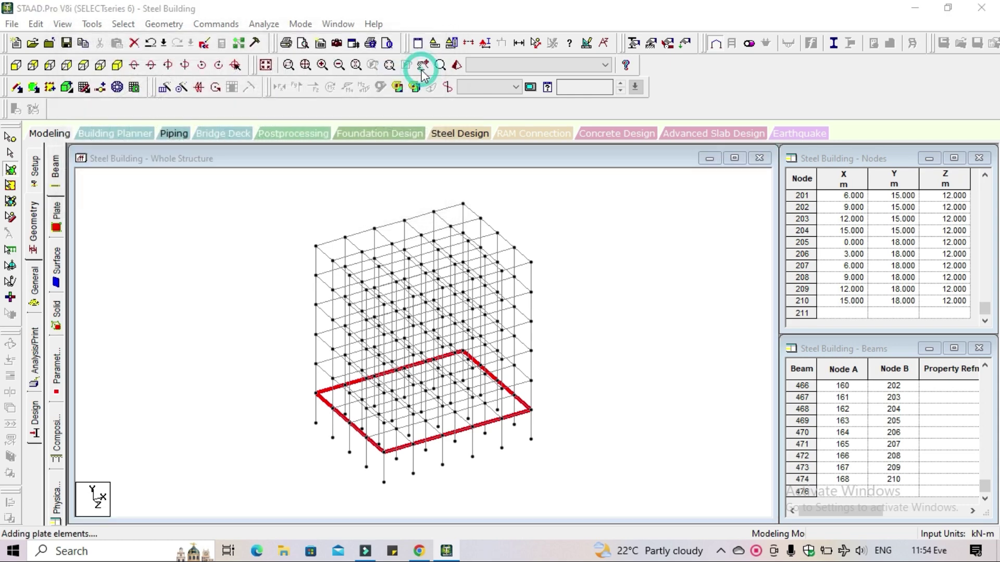
{"action": "left_click", "coordinate": [596, 300]}
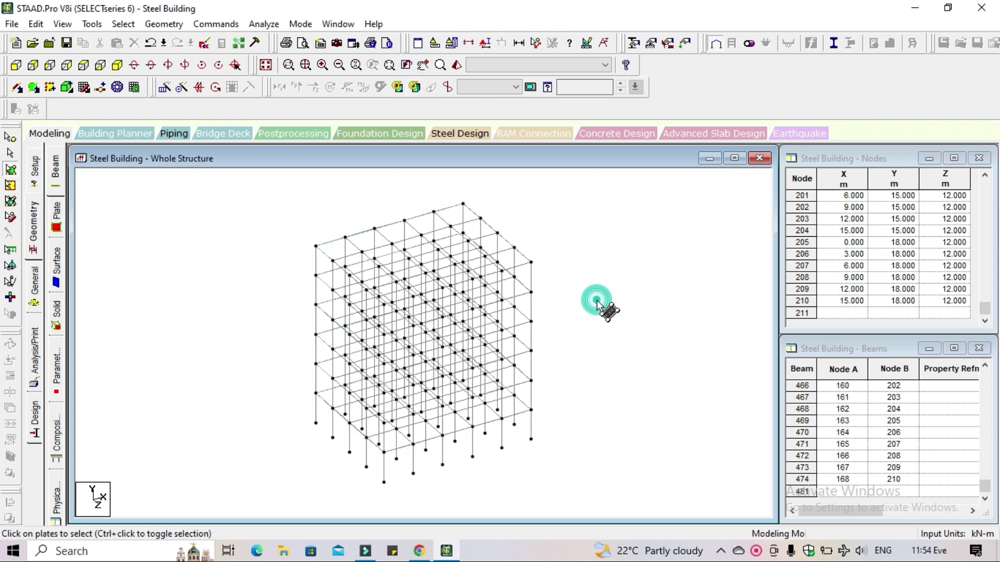
Step: Inspect the floor plates in the 3D rendered view from a slightly rotated angle, then close that view
{"action": "left_click", "coordinate": [457, 66]}
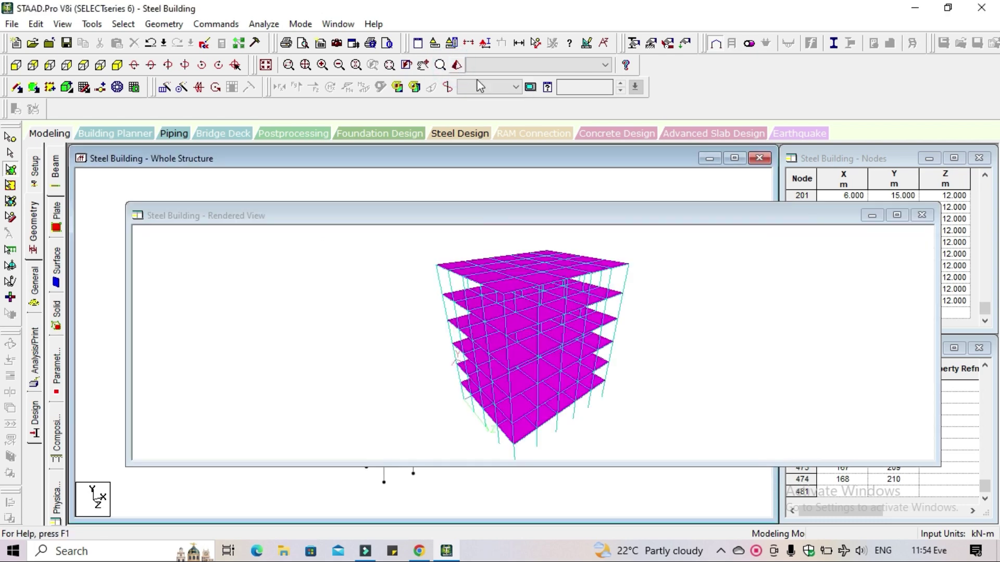
{"action": "mouse_move", "coordinate": [550, 416]}
{"action": "left_mouse_down"}
{"action": "mouse_move", "coordinate": [508, 331]}
{"action": "mouse_move", "coordinate": [536, 414]}
{"action": "left_mouse_up"}
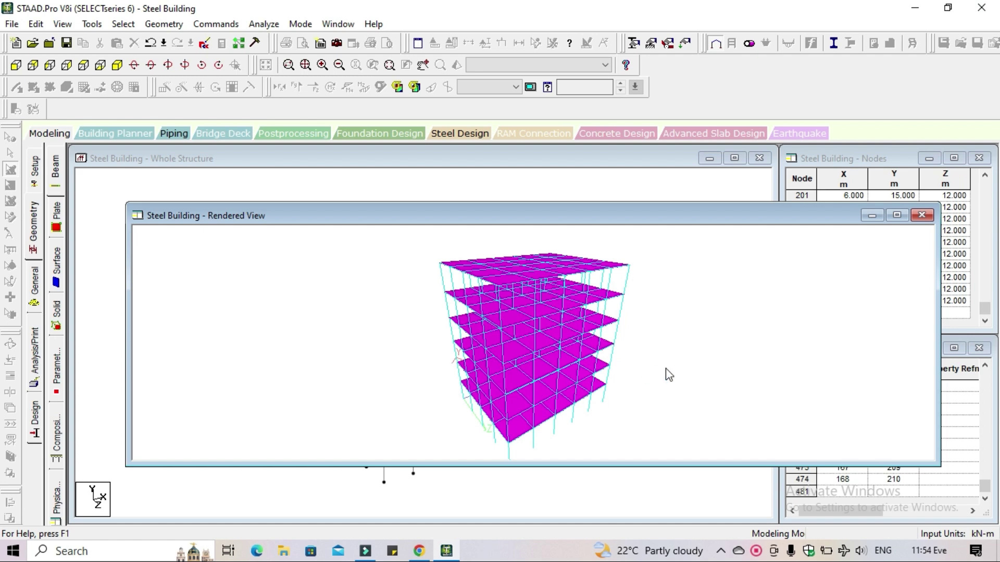
{"action": "left_click", "coordinate": [922, 215]}
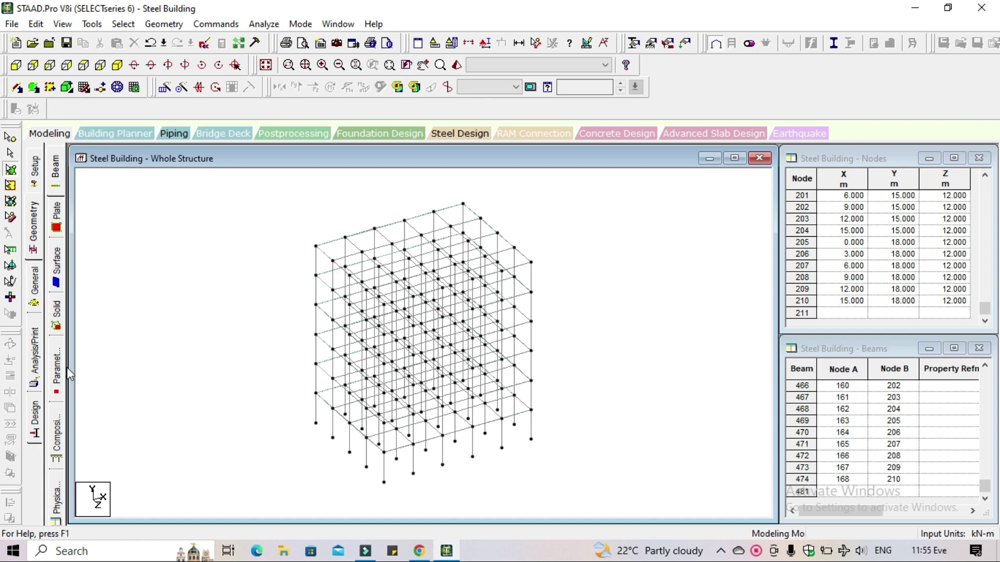
Step: Add the Indian W Shape section IW500350X2040 in steel from the section database to the structure's properties
{"action": "left_click", "coordinate": [35, 289]}
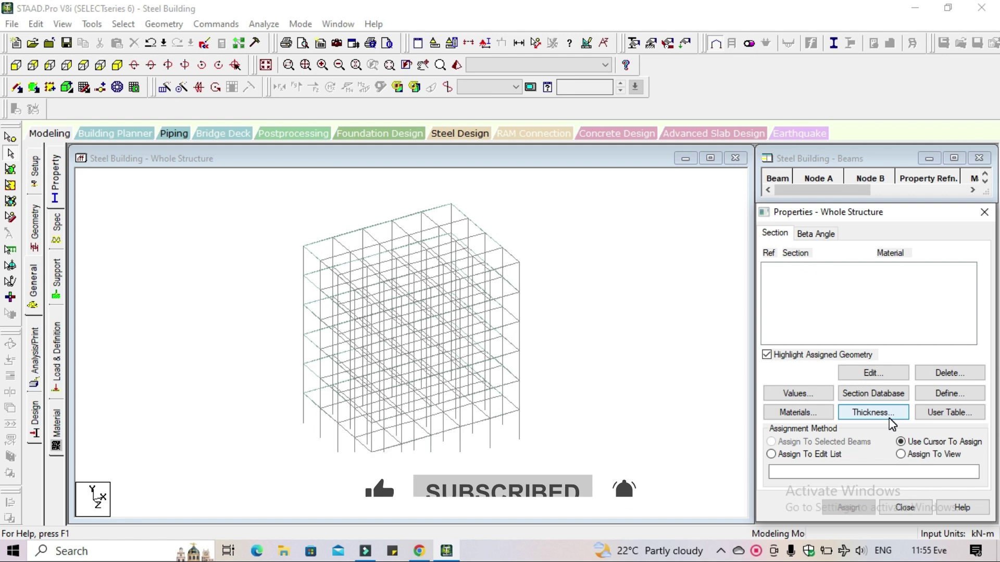
{"action": "left_click", "coordinate": [950, 394]}
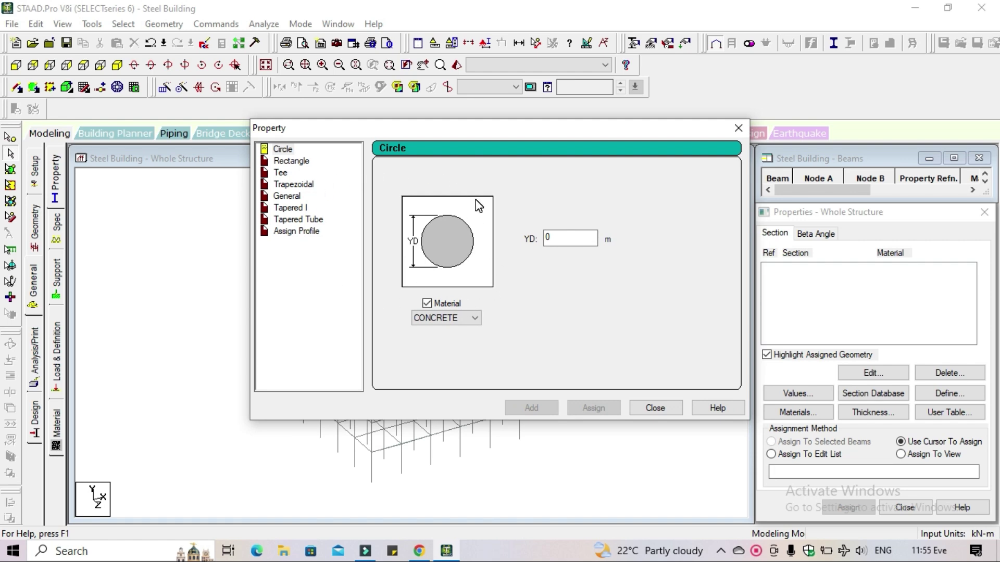
{"action": "left_click", "coordinate": [739, 128]}
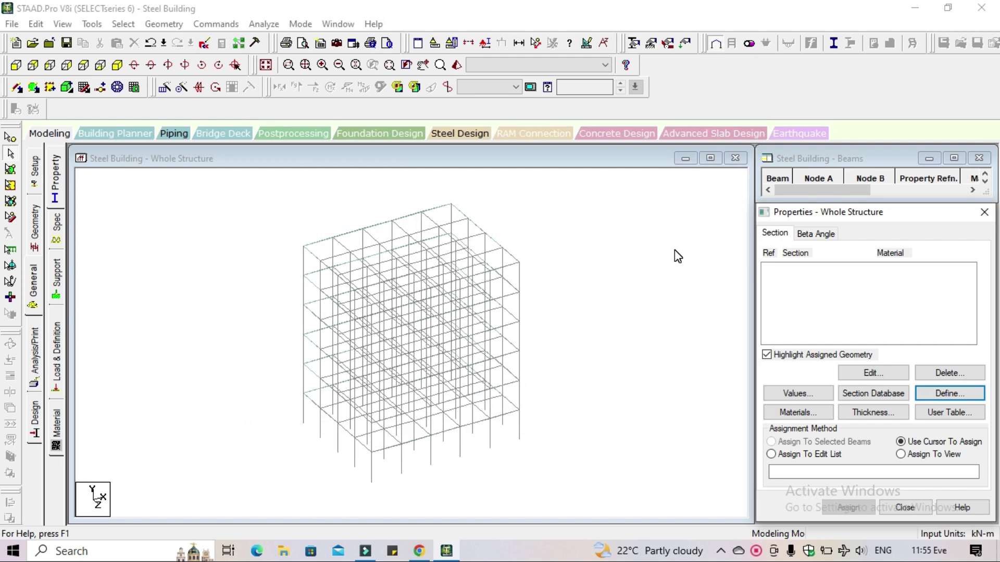
{"action": "left_click", "coordinate": [867, 396]}
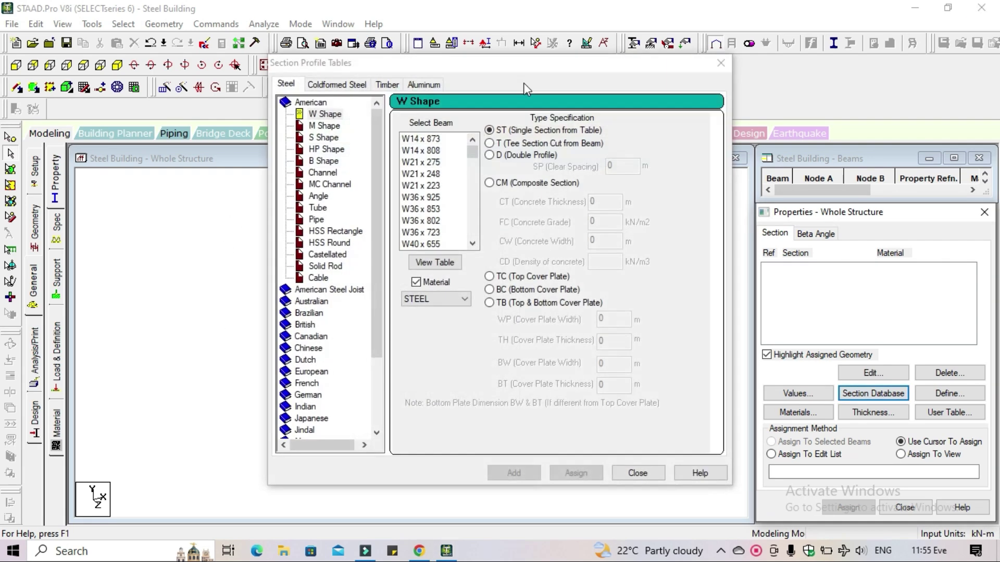
{"action": "left_click_drag", "start_coordinate": [397, 64], "coordinate": [194, 21]}
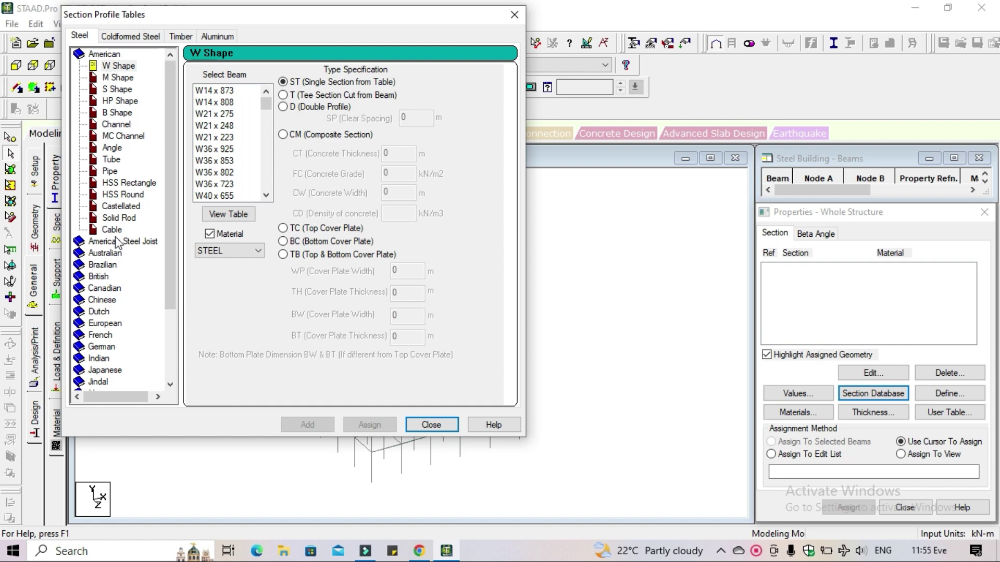
{"action": "scroll", "coordinate": [109, 312], "scroll_direction": "down", "scroll_amount": 2}
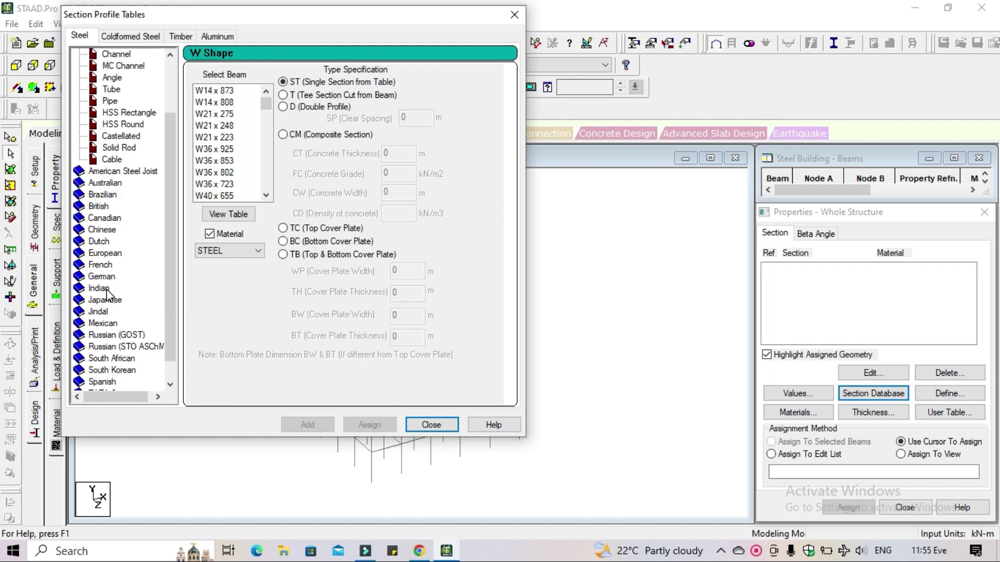
{"action": "double_click", "coordinate": [100, 289]}
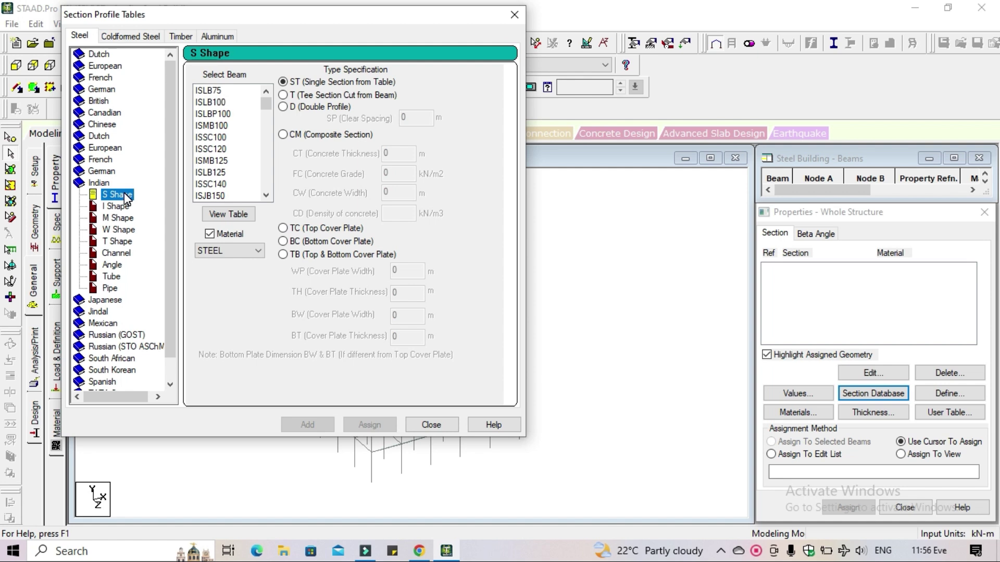
{"action": "left_click", "coordinate": [121, 230]}
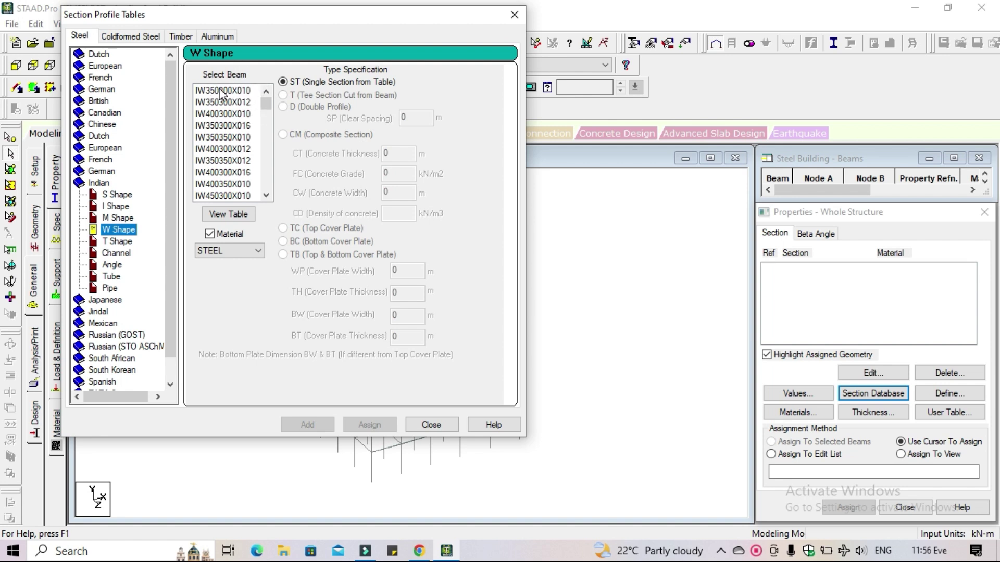
{"action": "left_click_drag", "start_coordinate": [266, 111], "coordinate": [272, 193]}
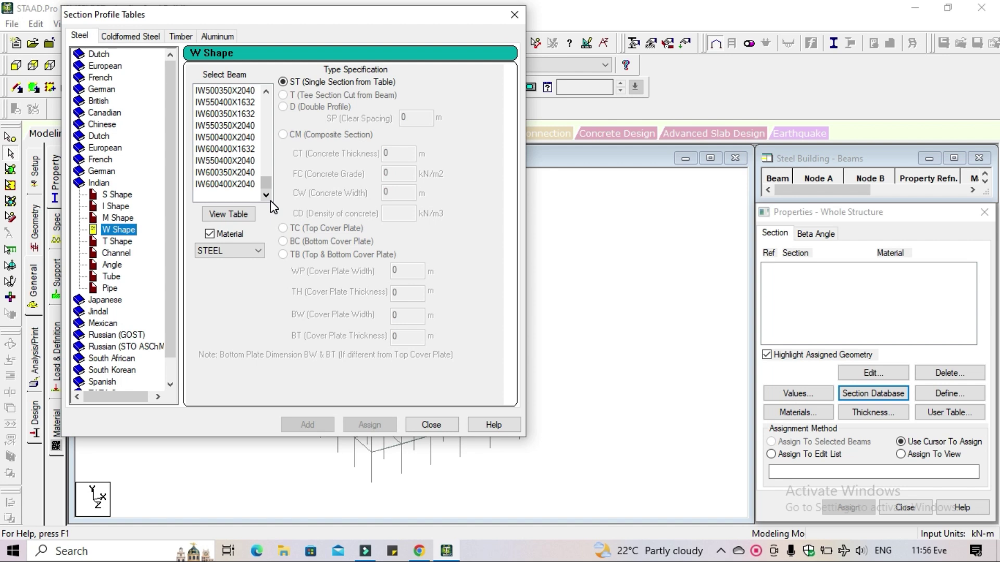
{"action": "left_click", "coordinate": [252, 94]}
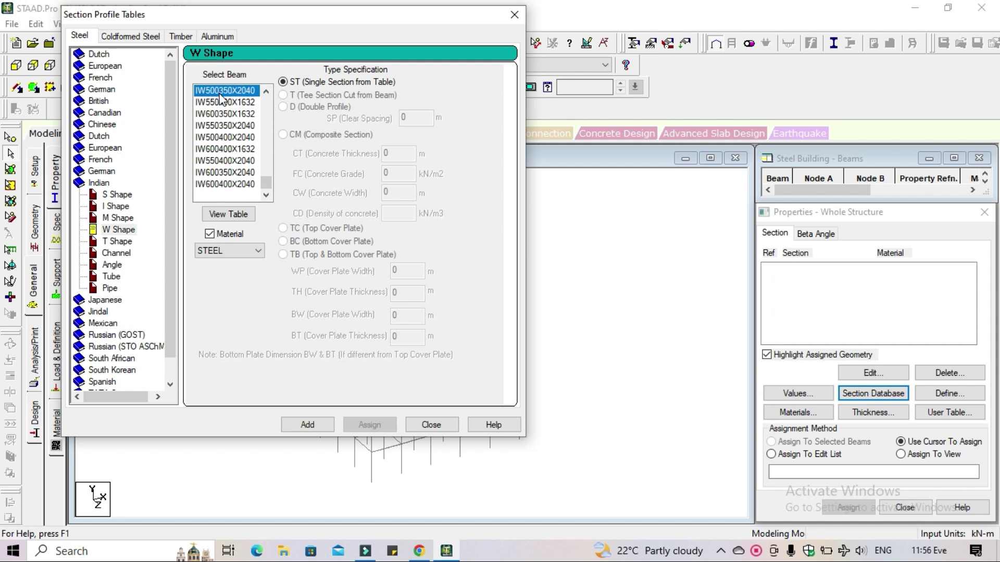
{"action": "scroll", "coordinate": [229, 112], "scroll_direction": "up", "scroll_amount": 1}
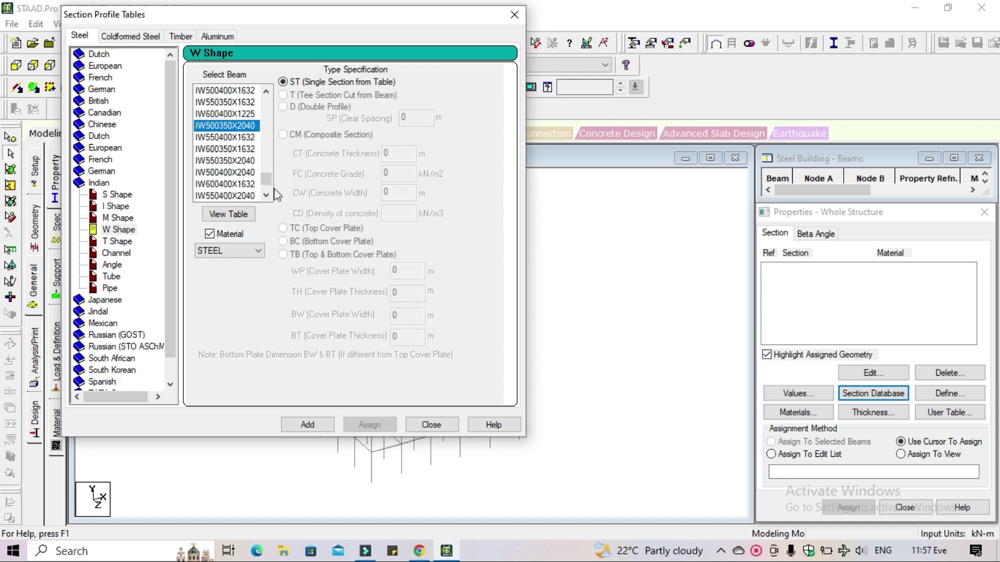
{"action": "left_click", "coordinate": [321, 424]}
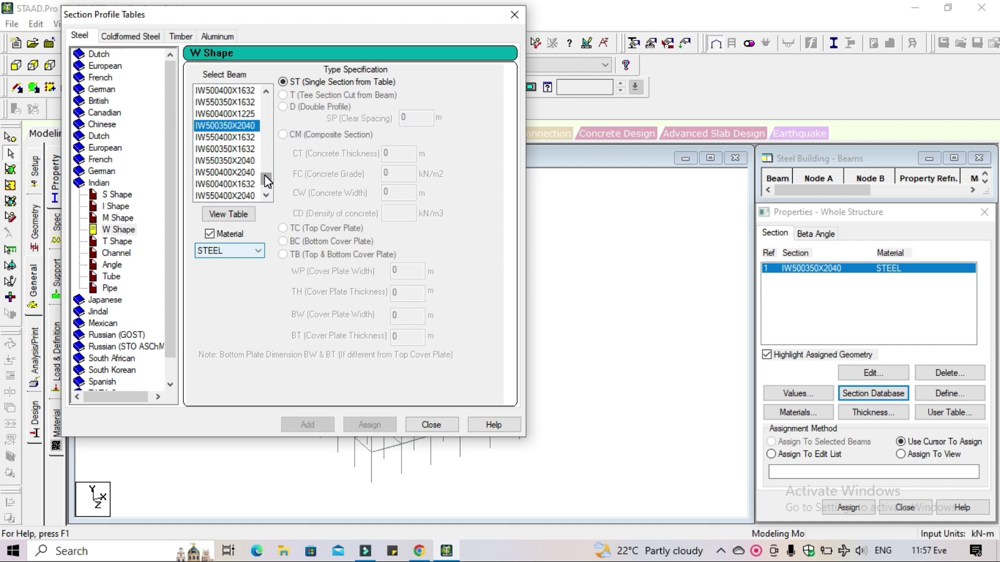
Step: Add the Indian W Shape section IW600350X2040 in steel as a second property and close the section tables
{"action": "scroll", "coordinate": [263, 188], "scroll_direction": "down", "scroll_amount": 1}
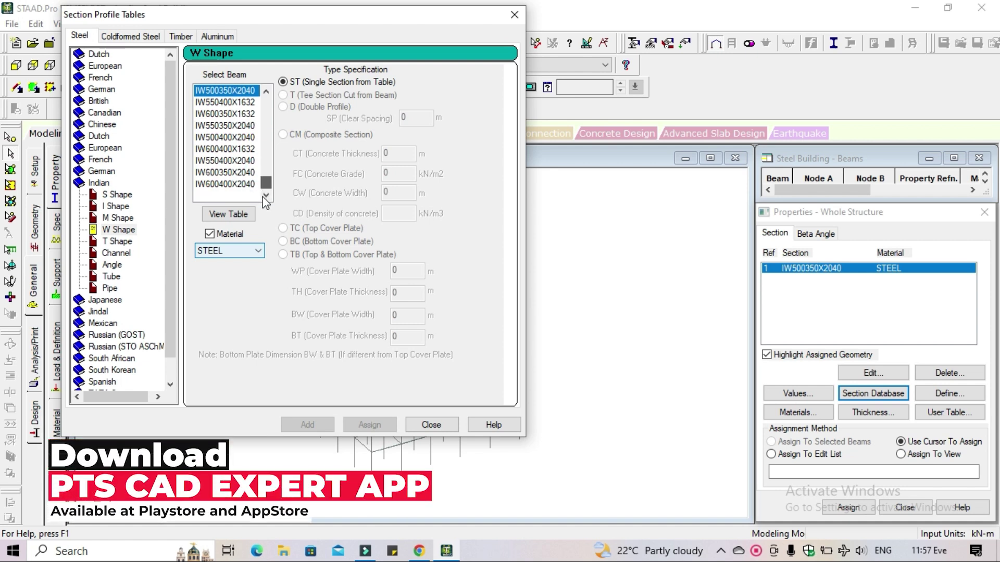
{"action": "left_click", "coordinate": [242, 176]}
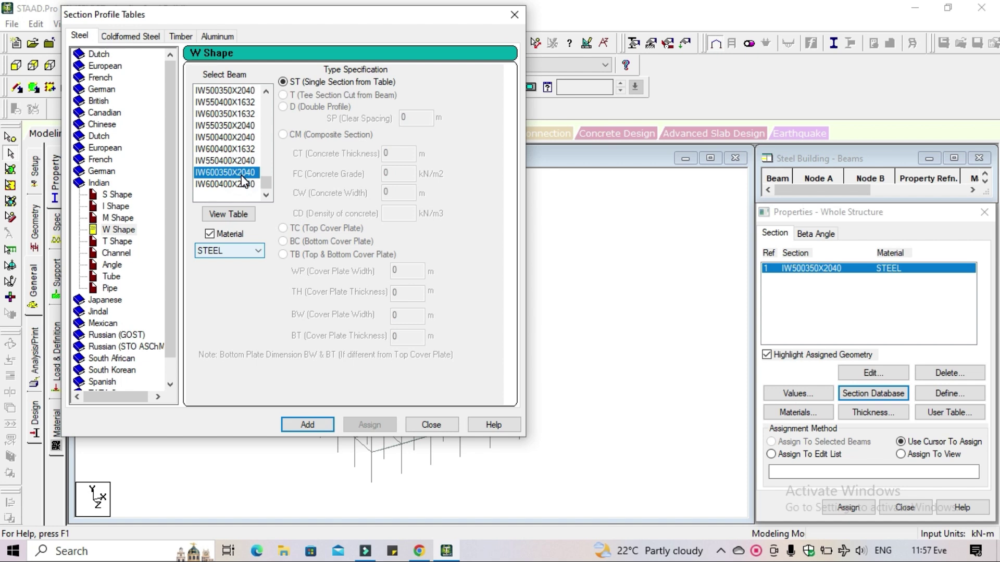
{"action": "left_click", "coordinate": [312, 426]}
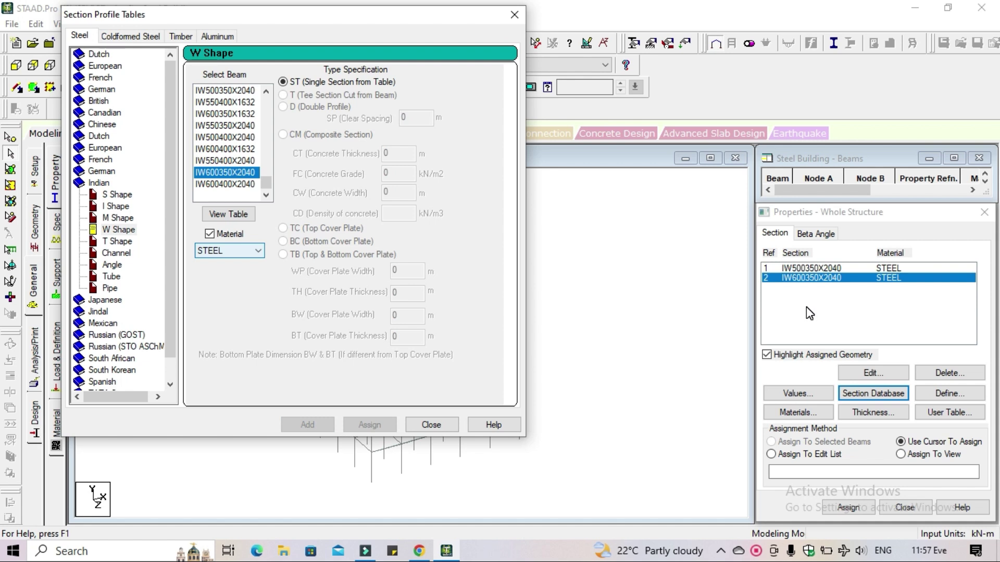
{"action": "left_click", "coordinate": [431, 425]}
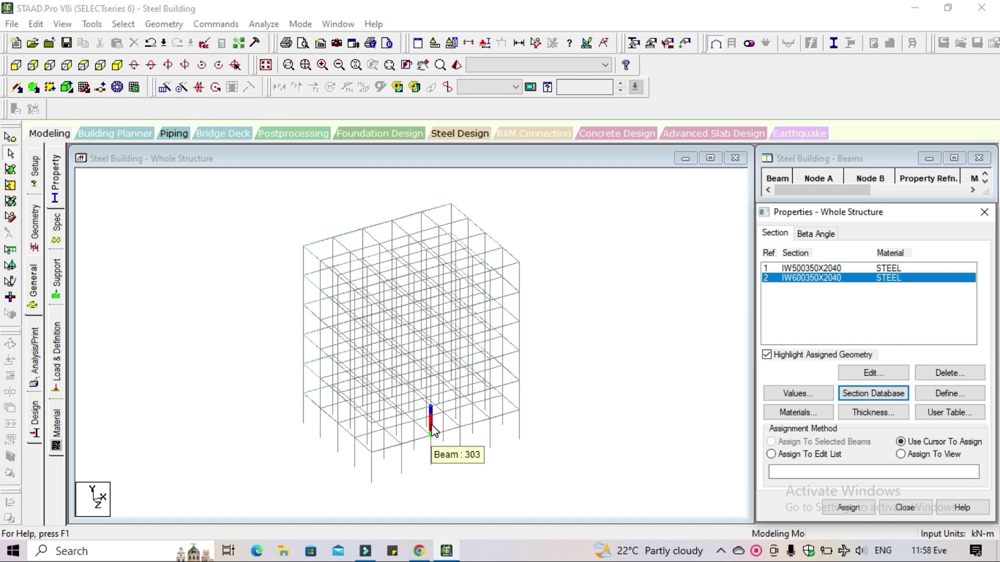
Step: Add a concrete plate element thickness property of 0.15 m at all four nodes
{"action": "left_click", "coordinate": [886, 414]}
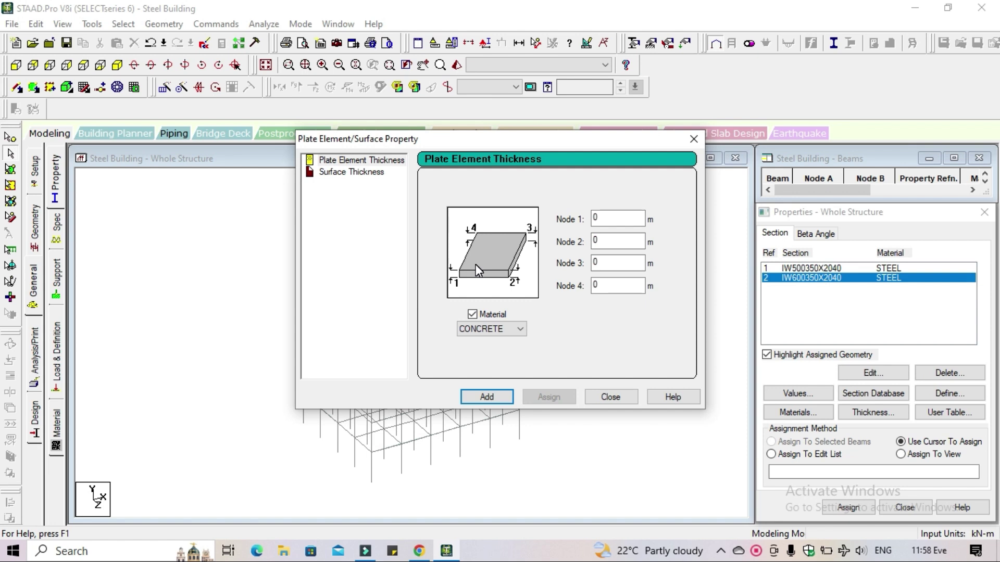
{"action": "left_click", "coordinate": [622, 217]}
{"action": "type", "text": ".15"}
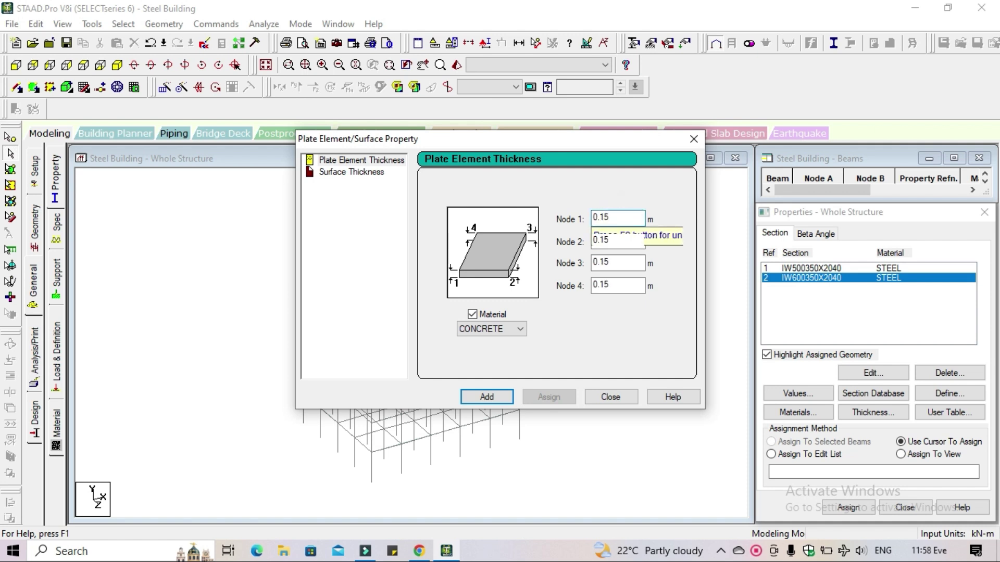
{"action": "left_click", "coordinate": [503, 398]}
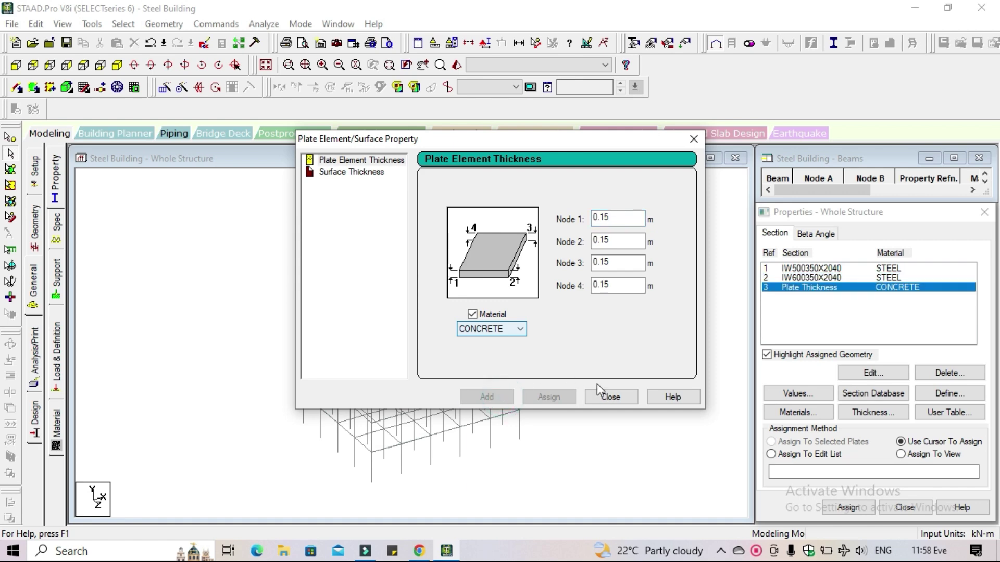
{"action": "left_click", "coordinate": [606, 397]}
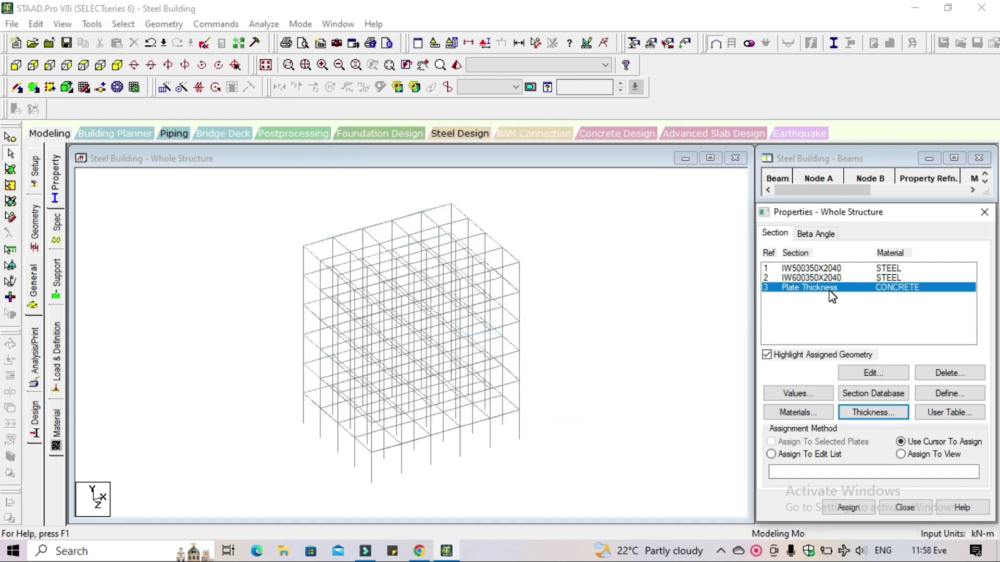
Step: Assign the concrete plate thickness to all floor plates with the Assign To View method, then clear the selection
{"action": "left_click", "coordinate": [907, 457]}
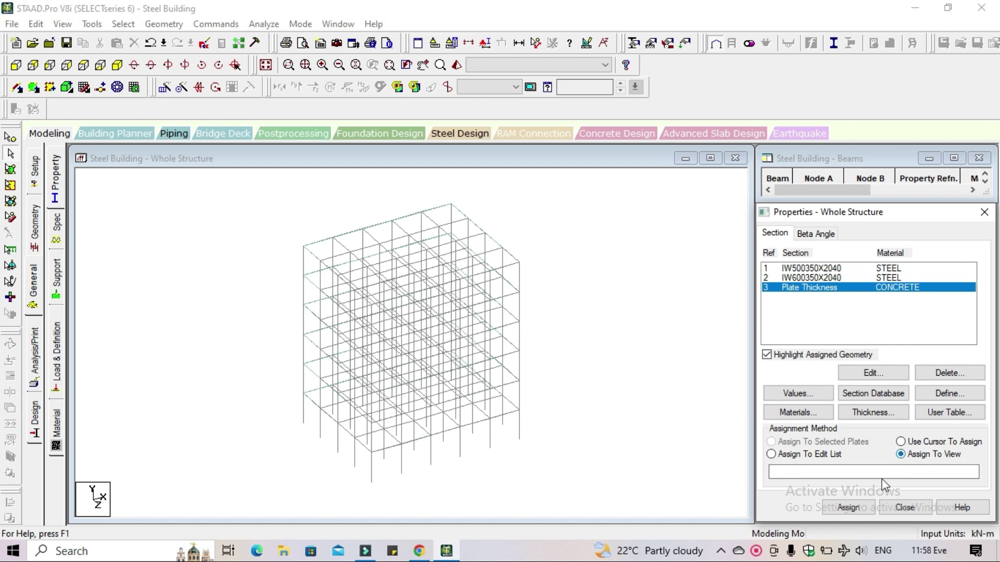
{"action": "left_click", "coordinate": [857, 507]}
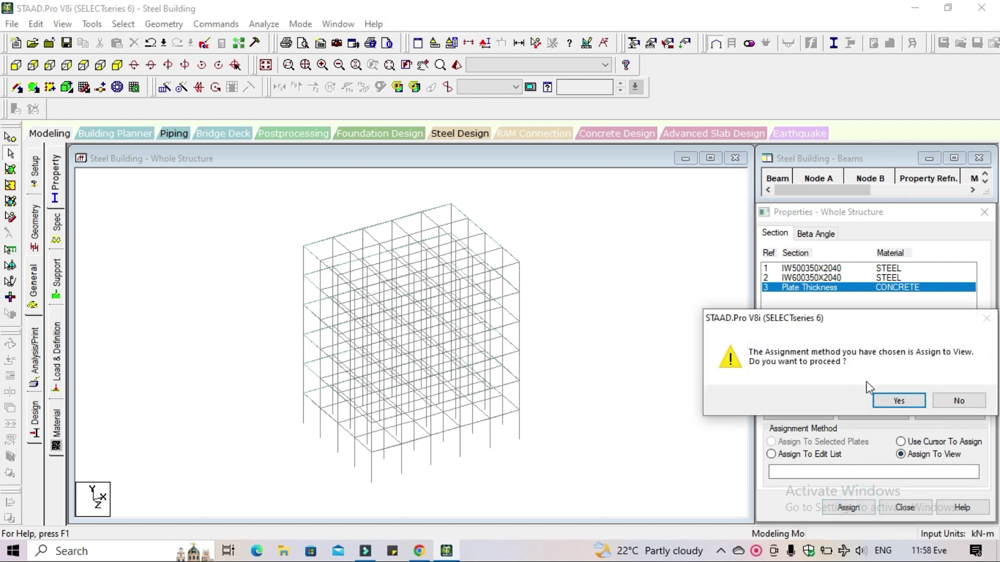
{"action": "left_click", "coordinate": [898, 401]}
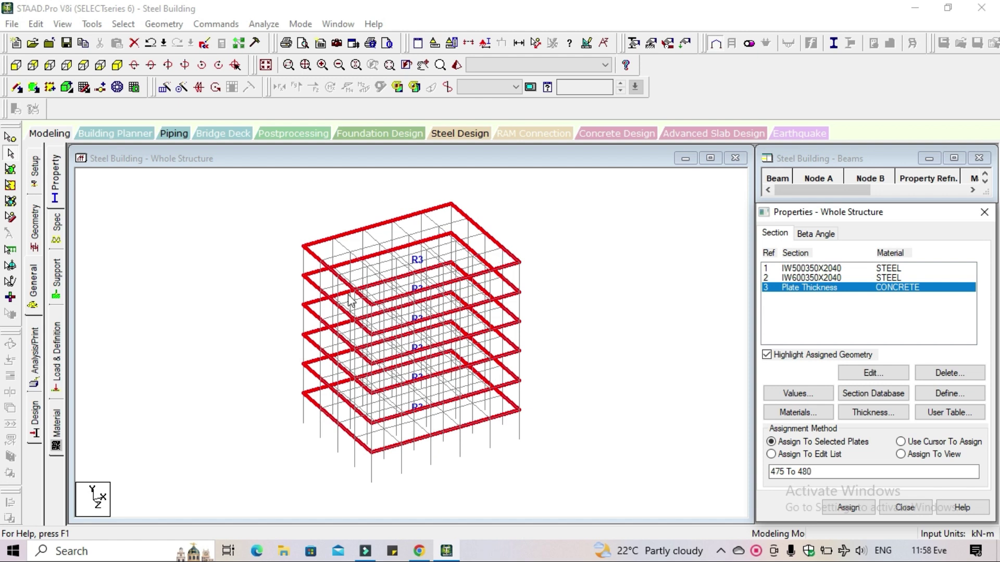
{"action": "left_click", "coordinate": [632, 294]}
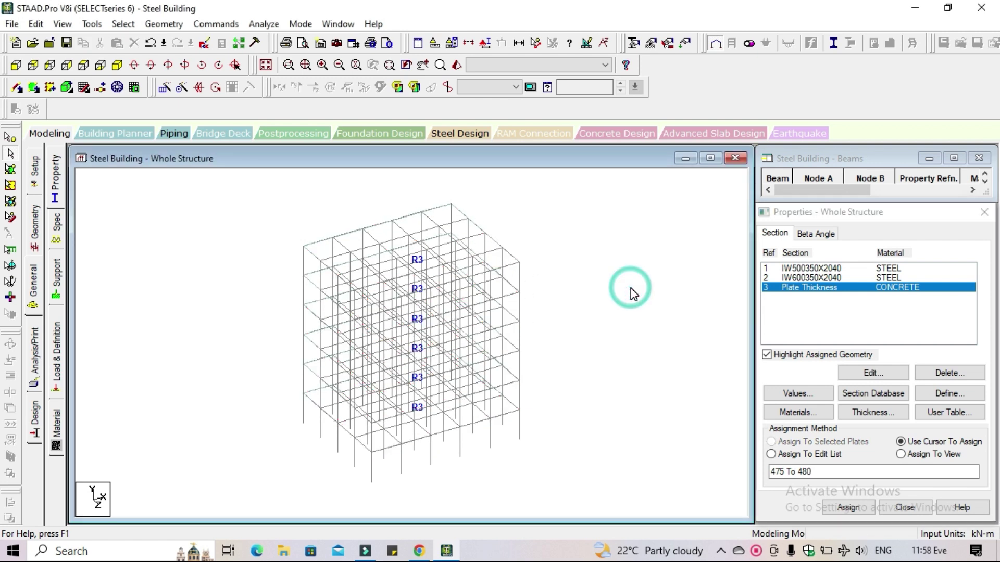
Step: Try to select the beams parallel to Z for the IW500350X2040 section
{"action": "left_click", "coordinate": [828, 269]}
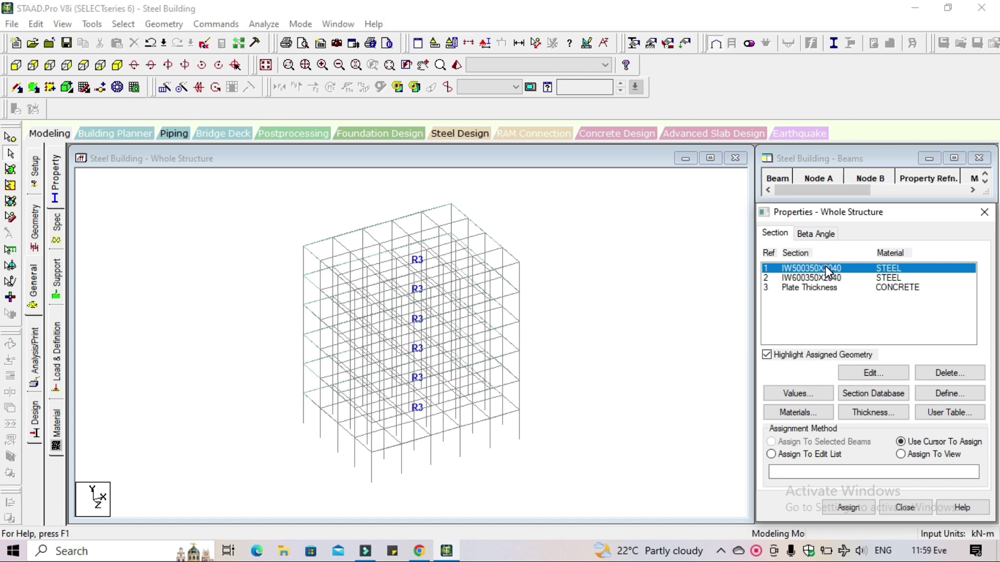
{"action": "left_click", "coordinate": [121, 24]}
{"action": "mouse_move", "coordinate": [191, 284]}
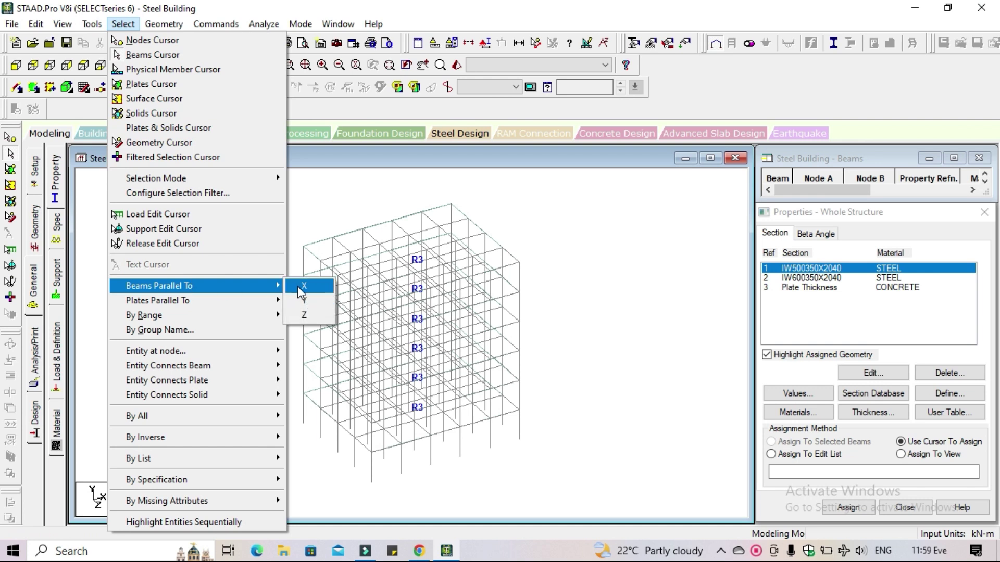
{"action": "left_click", "coordinate": [306, 316]}
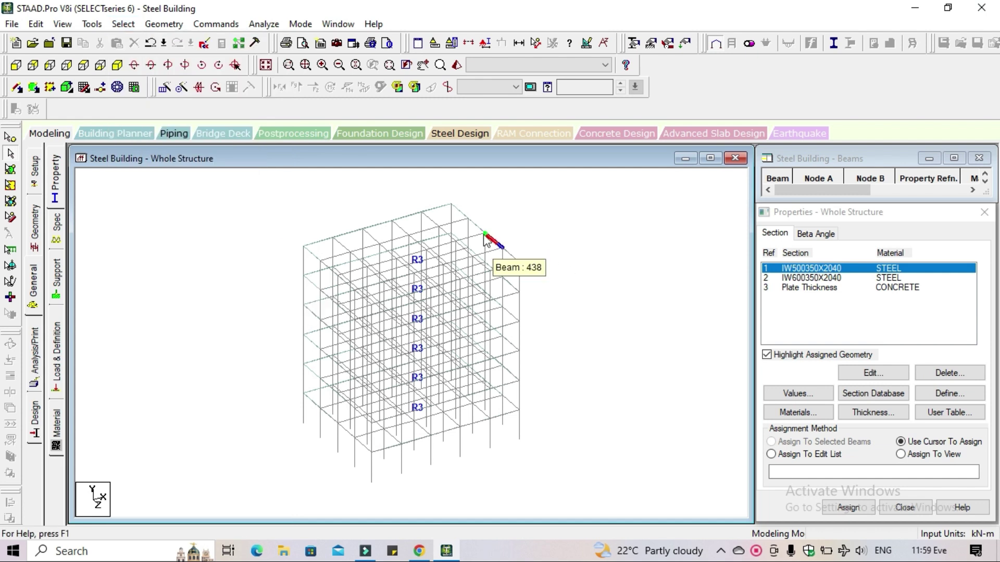
{"action": "left_click", "coordinate": [169, 25]}
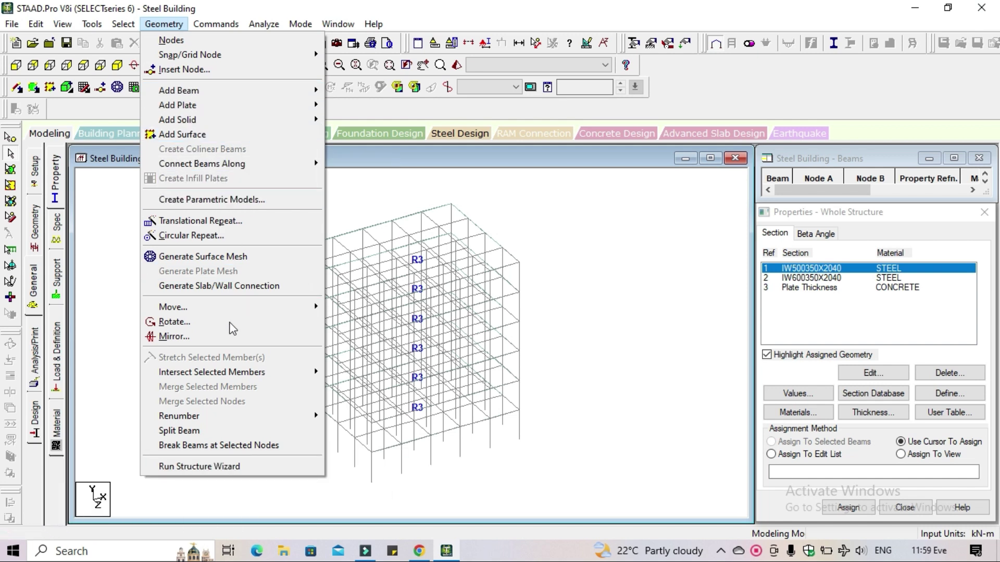
{"action": "mouse_move", "coordinate": [231, 373]}
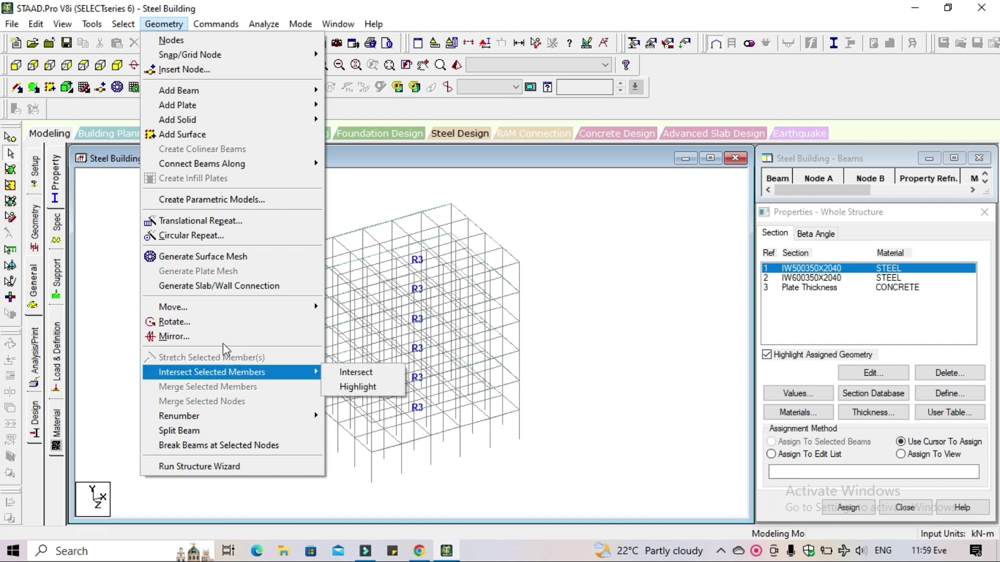
{"action": "mouse_move", "coordinate": [122, 24]}
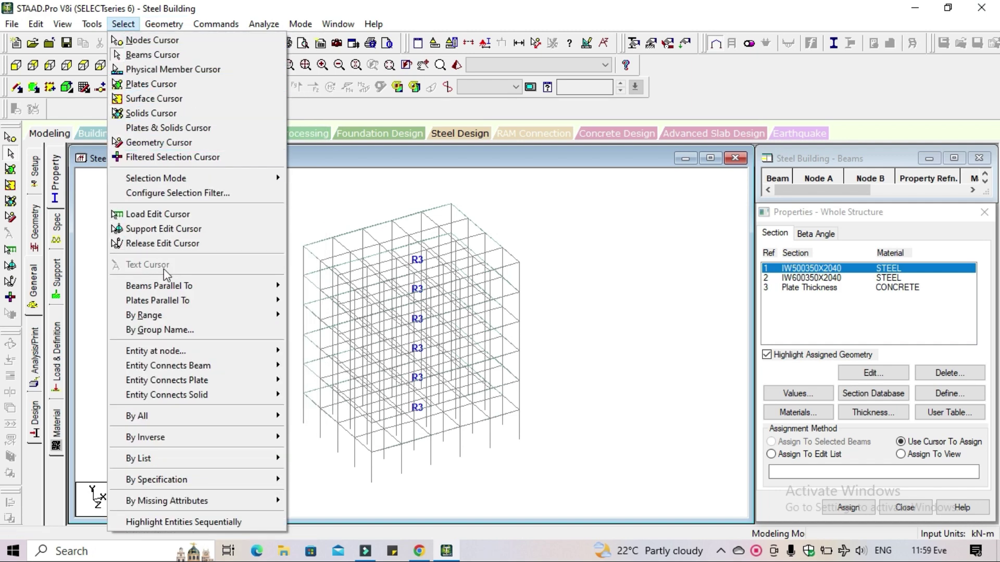
{"action": "mouse_move", "coordinate": [170, 301]}
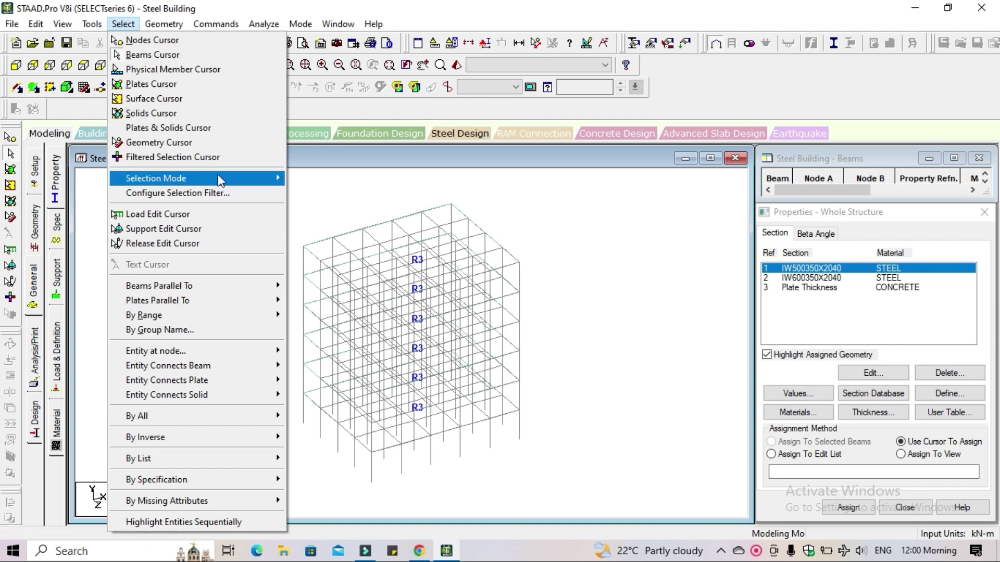
Step: Create a new group named BEAMS with the Beam type
{"action": "left_click", "coordinate": [92, 24]}
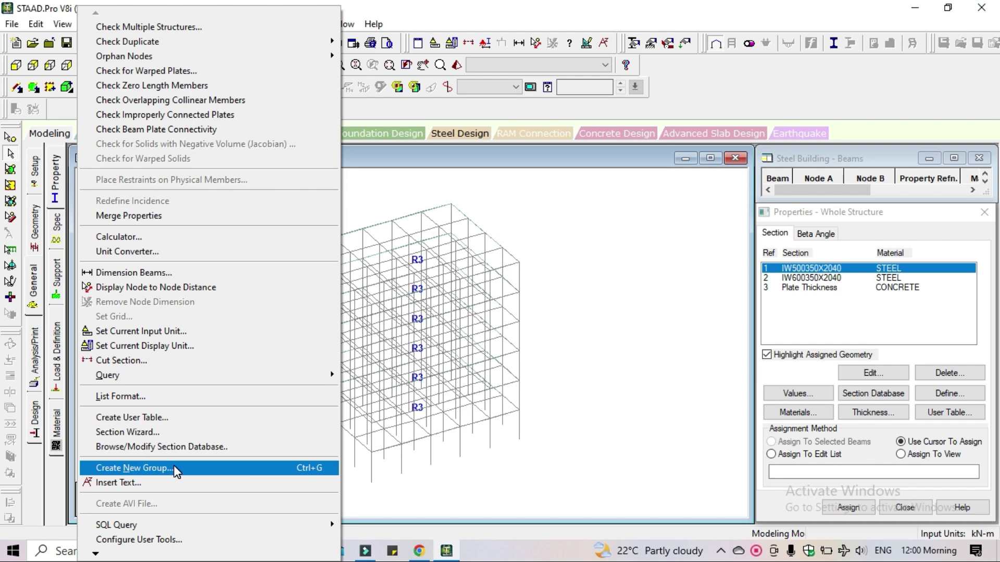
{"action": "left_click", "coordinate": [266, 467]}
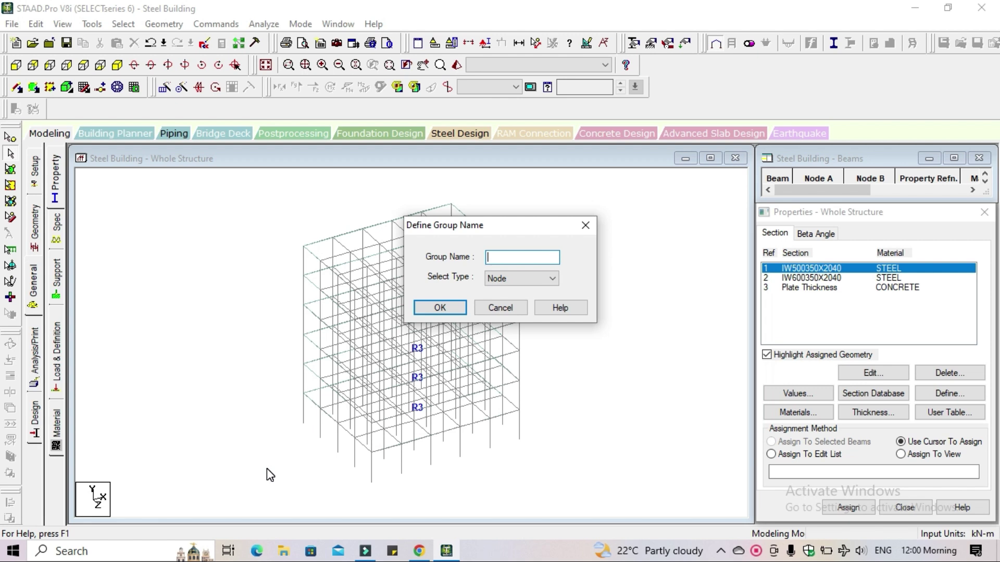
{"action": "type", "text": "BEAMS"}
{"action": "left_click", "coordinate": [534, 280]}
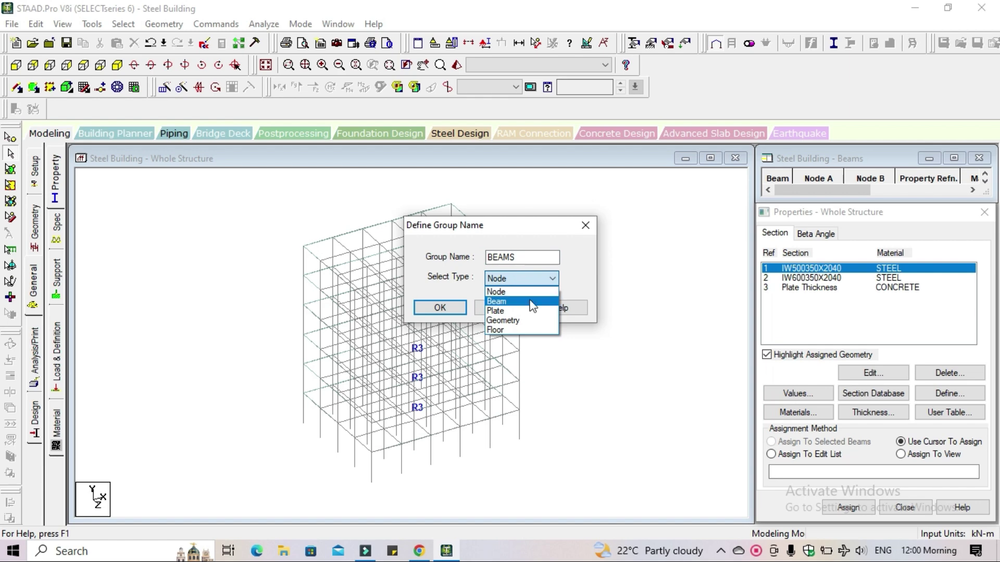
{"action": "left_click", "coordinate": [529, 302]}
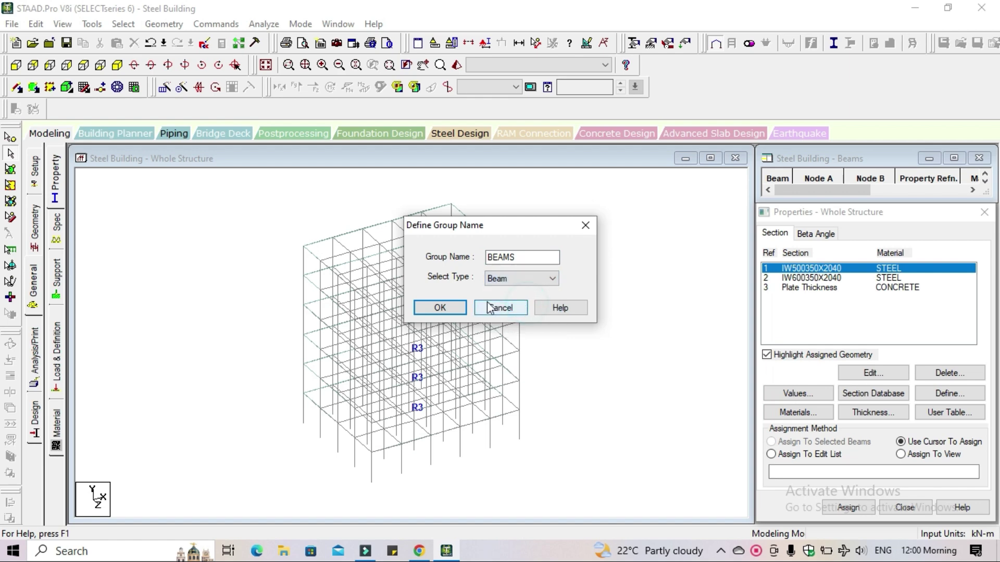
{"action": "left_click", "coordinate": [441, 308]}
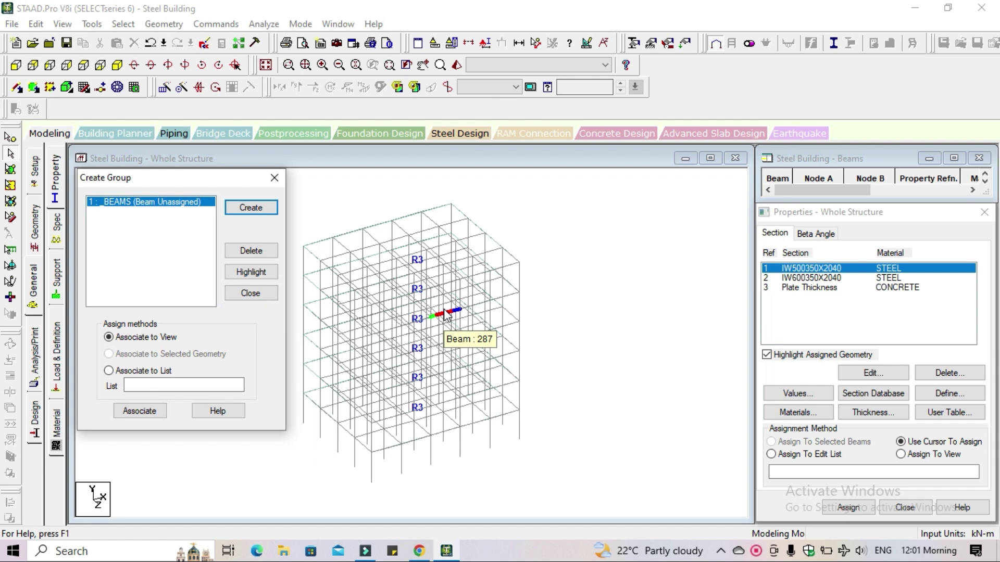
Step: Select all beams parallel to X and to Z and associate the selected geometry with the BEAMS group
{"action": "left_click", "coordinate": [127, 27]}
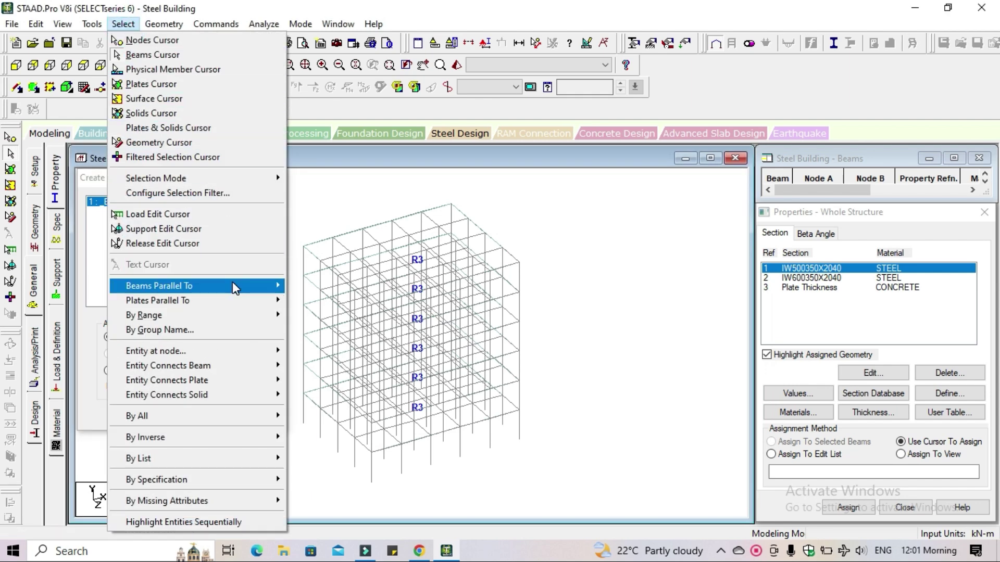
{"action": "mouse_move", "coordinate": [232, 282]}
{"action": "left_click", "coordinate": [309, 288]}
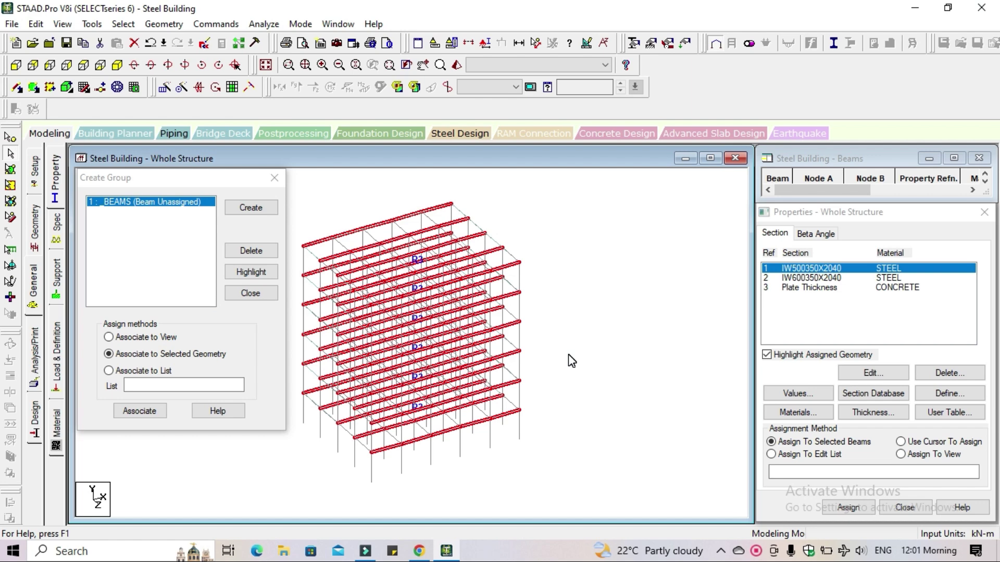
{"action": "left_click", "coordinate": [123, 24]}
{"action": "mouse_move", "coordinate": [191, 286]}
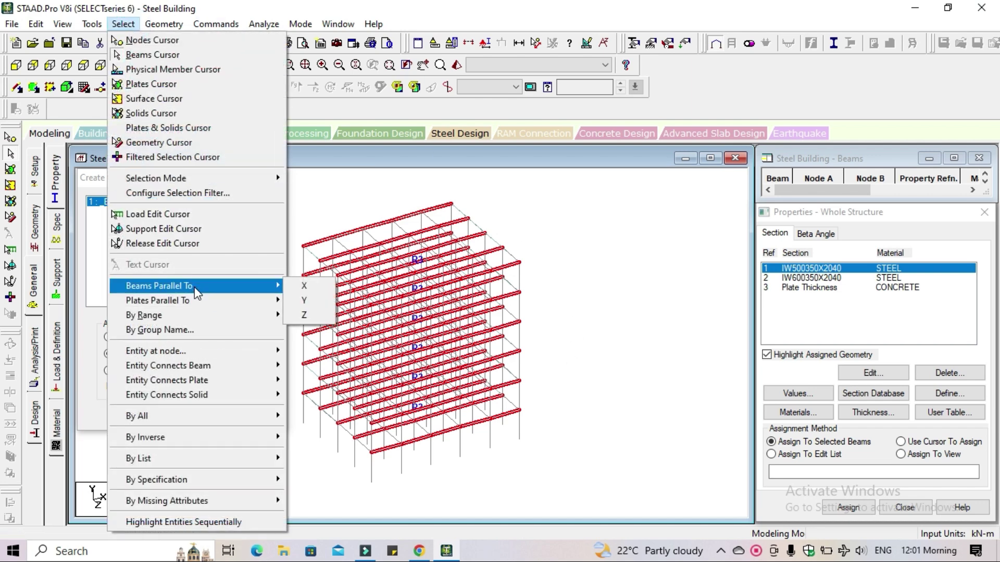
{"action": "left_click", "coordinate": [312, 317]}
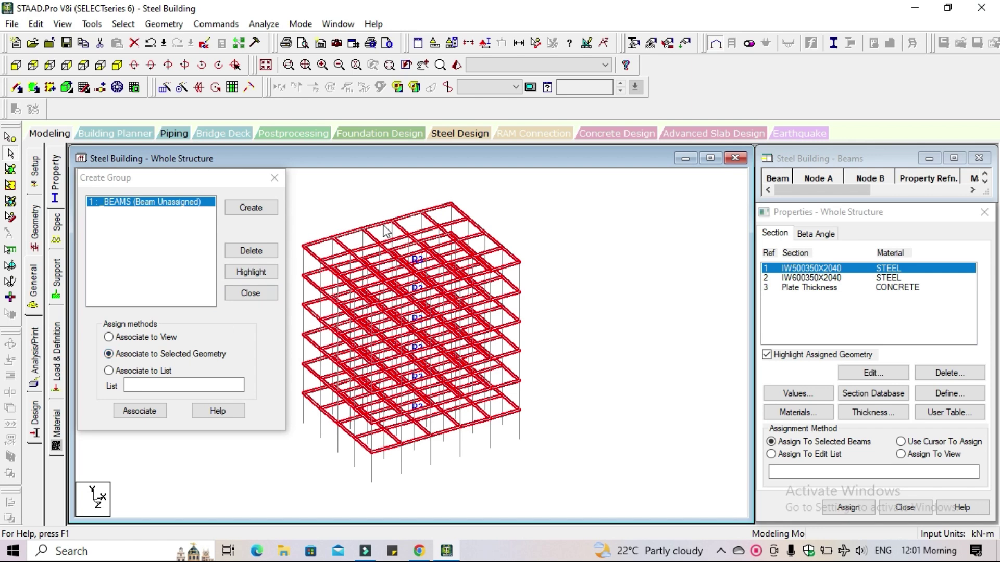
{"action": "left_click", "coordinate": [148, 415]}
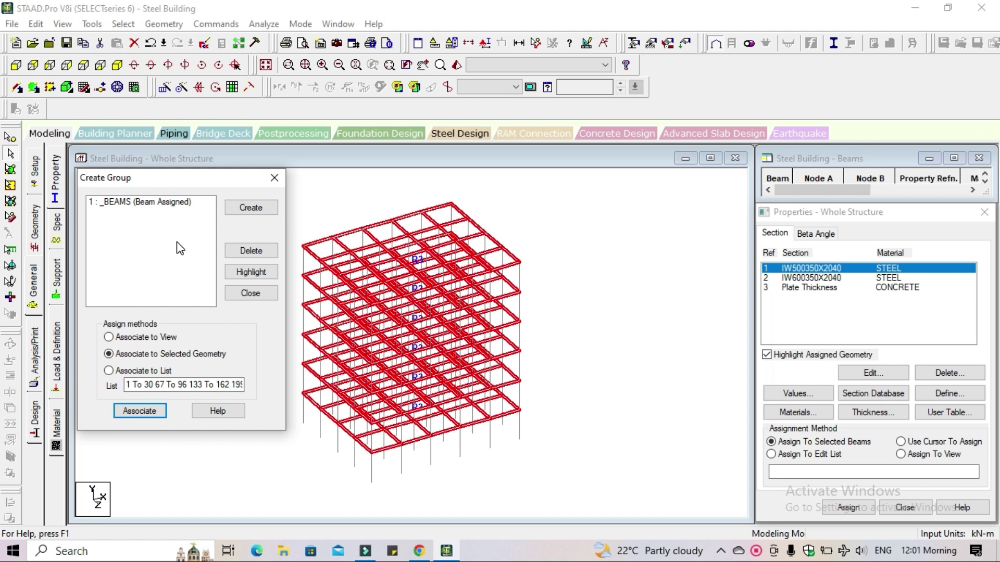
Step: Create a second group named Columns with the Beam type
{"action": "left_click", "coordinate": [273, 205]}
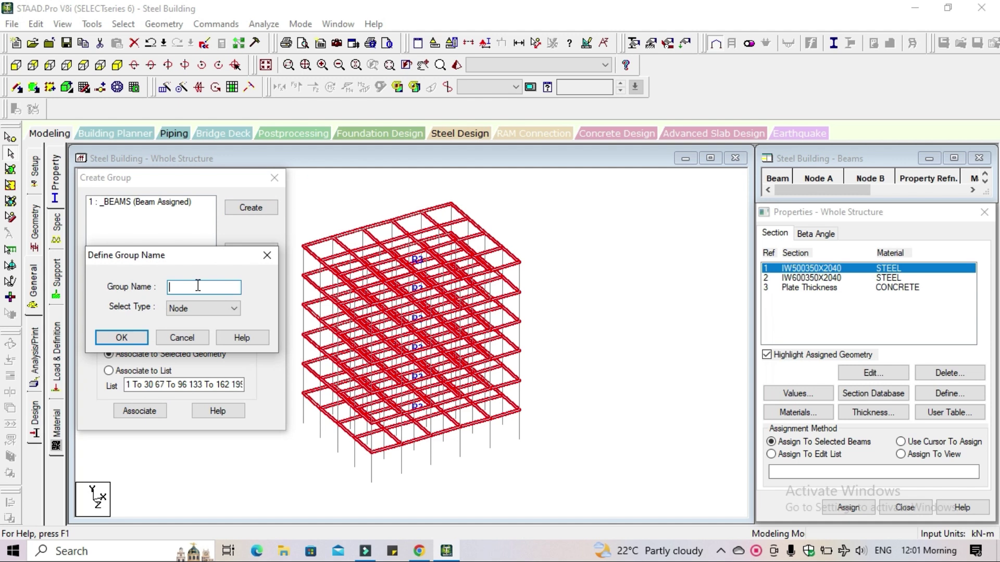
{"action": "type", "text": "Columns"}
{"action": "left_click", "coordinate": [186, 311]}
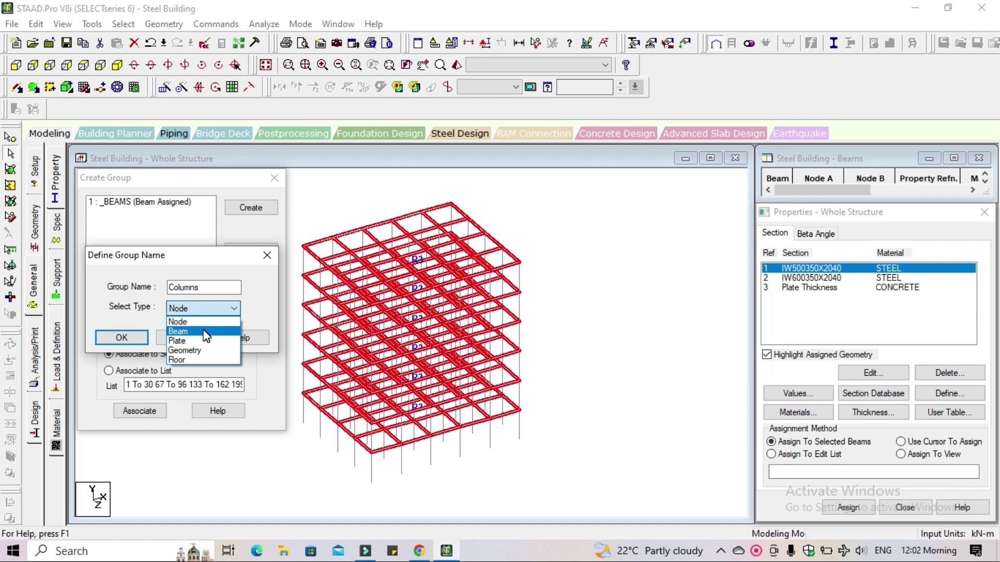
{"action": "left_click", "coordinate": [204, 331]}
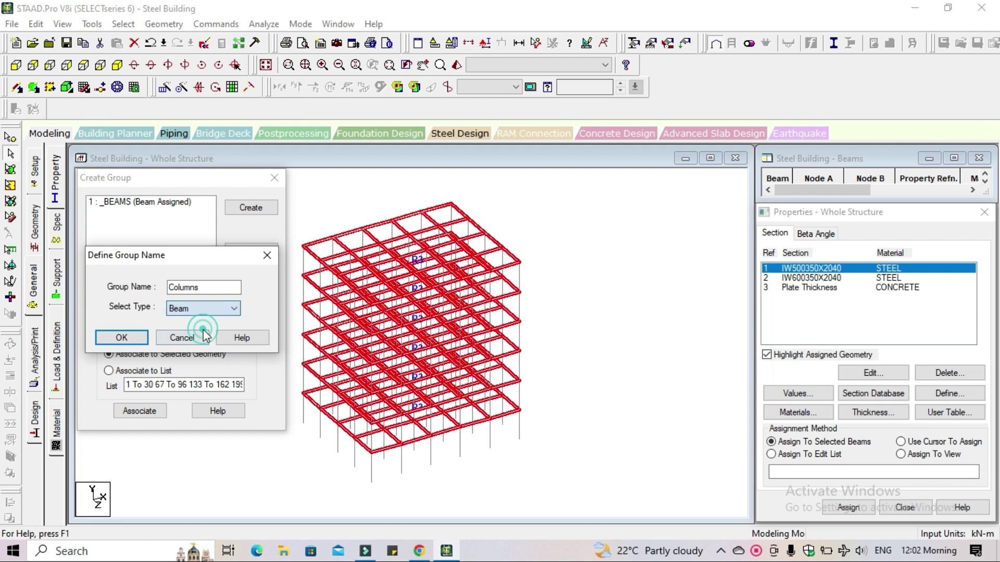
{"action": "left_click", "coordinate": [122, 338]}
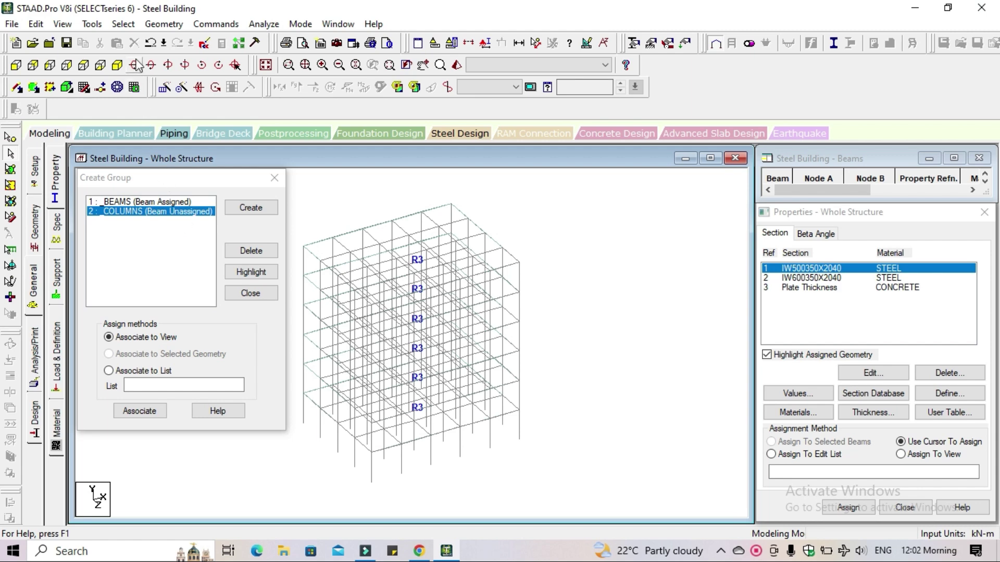
Step: Select all members parallel to Y, associate them with the COLUMNS group, and clear the selection
{"action": "left_click", "coordinate": [123, 24]}
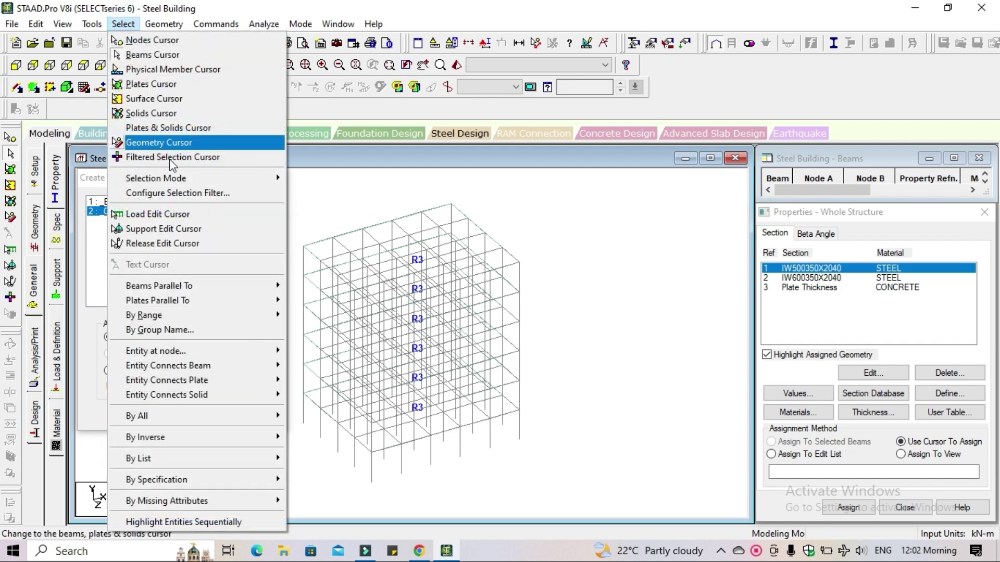
{"action": "mouse_move", "coordinate": [216, 286]}
{"action": "left_click", "coordinate": [304, 300]}
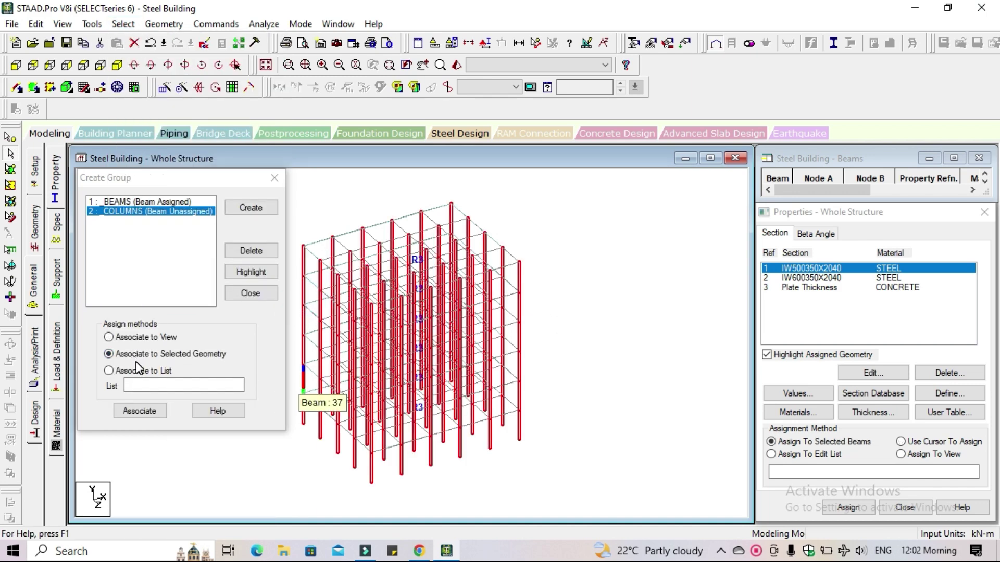
{"action": "left_click", "coordinate": [140, 412]}
{"action": "left_click", "coordinate": [183, 234]}
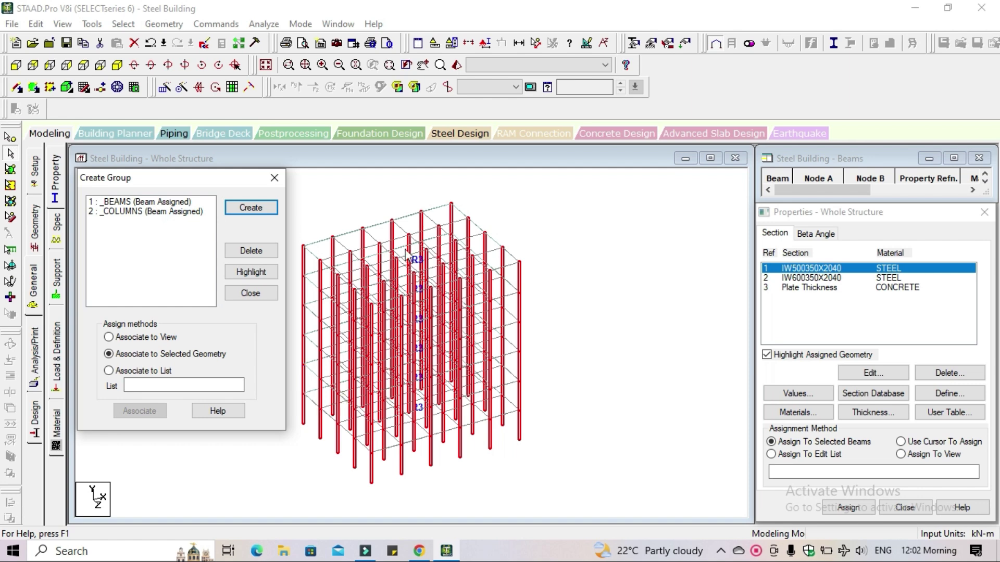
{"action": "left_click", "coordinate": [587, 263]}
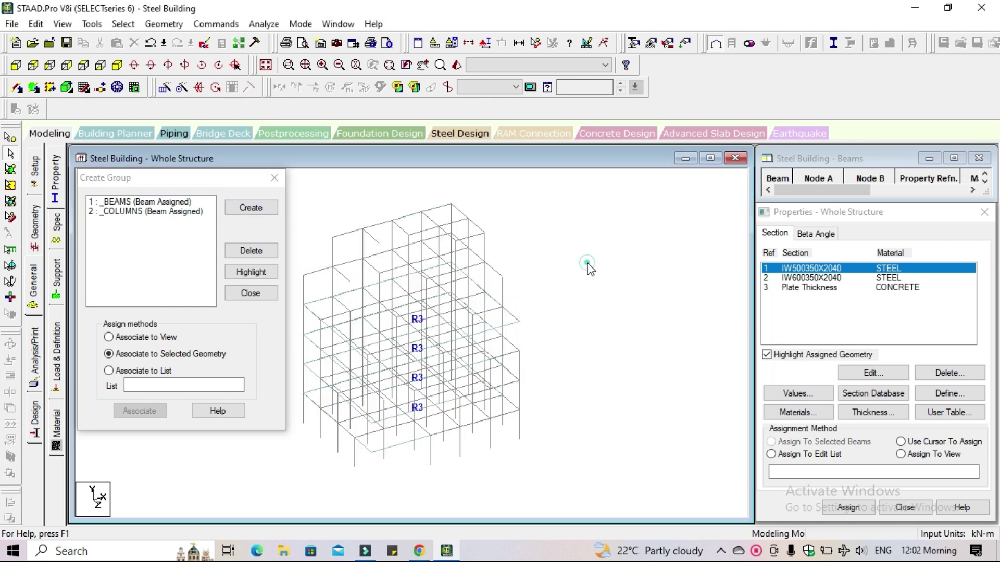
Step: Create a third group named Slabs with the Plate type
{"action": "left_click", "coordinate": [267, 210]}
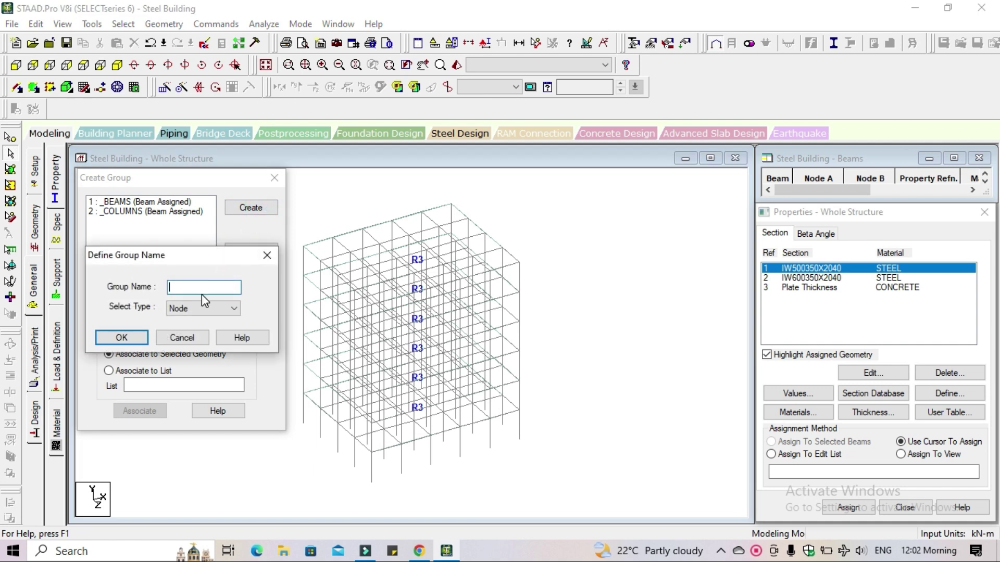
{"action": "type", "text": "Slabs"}
{"action": "left_click", "coordinate": [183, 307]}
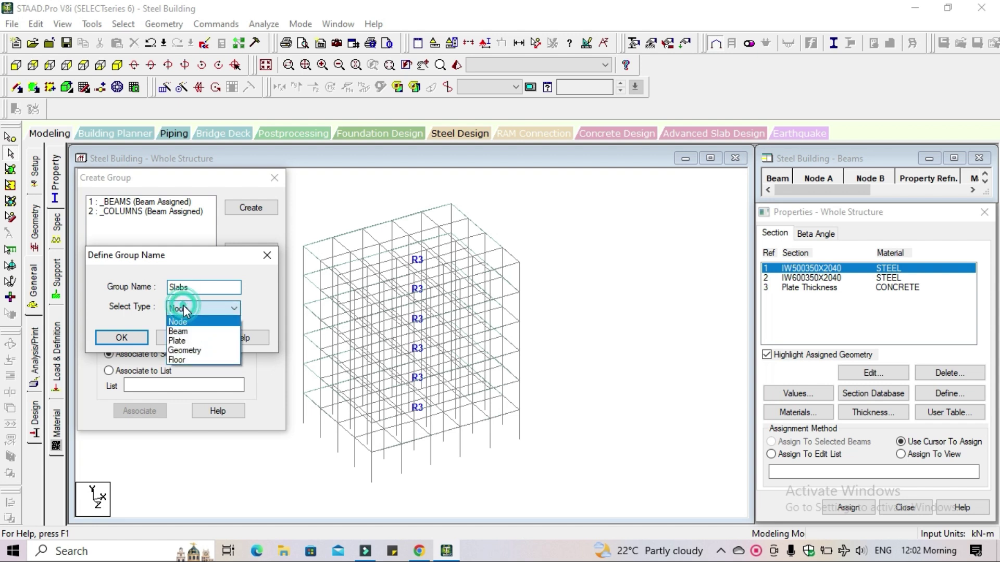
{"action": "left_click", "coordinate": [187, 341]}
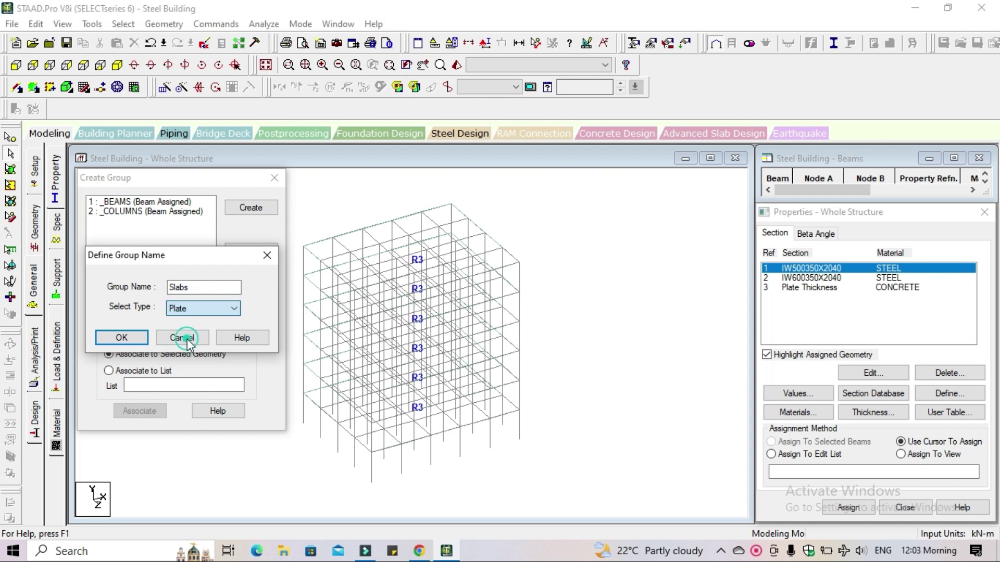
{"action": "left_click", "coordinate": [128, 338]}
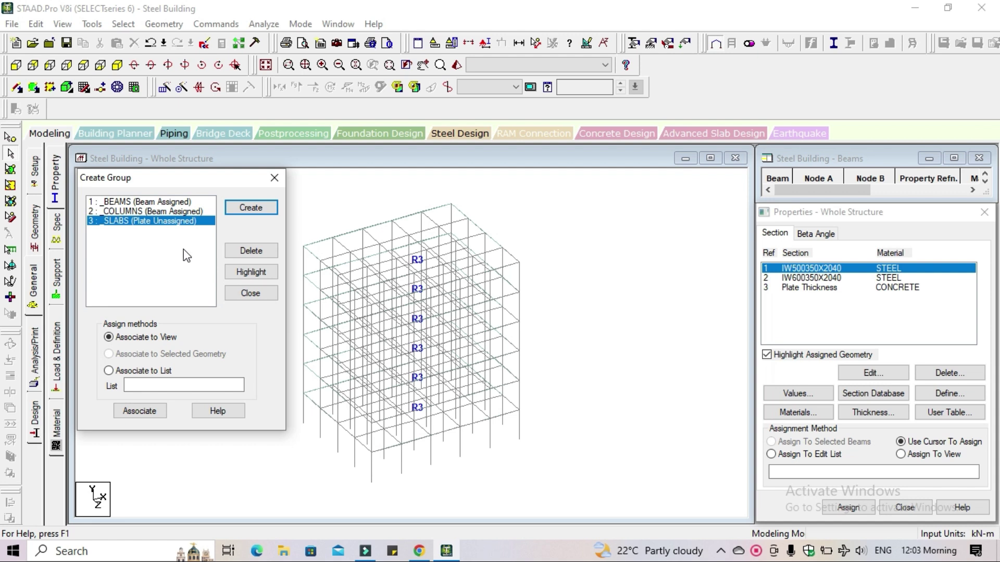
Step: Select all floor plates, associate them with the SLABS group, then close the group dialog and clear the selection
{"action": "left_click", "coordinate": [10, 184]}
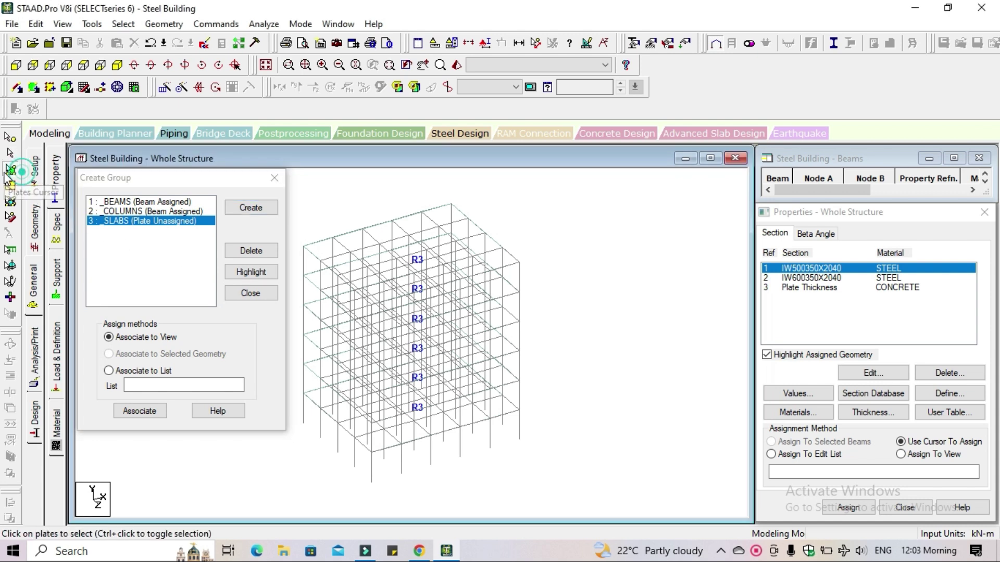
{"action": "left_click_drag", "start_coordinate": [539, 481], "coordinate": [299, 196]}
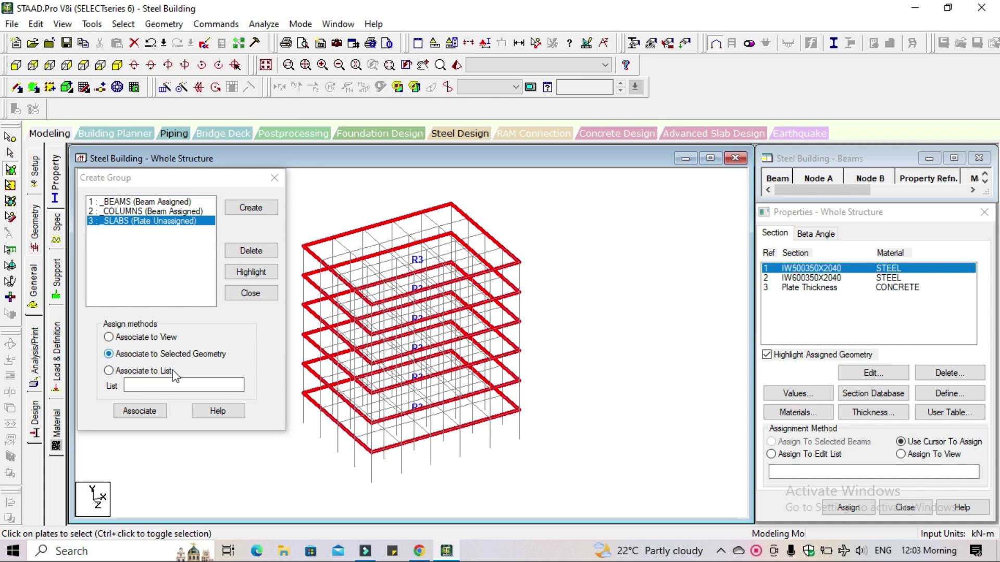
{"action": "left_click", "coordinate": [150, 414]}
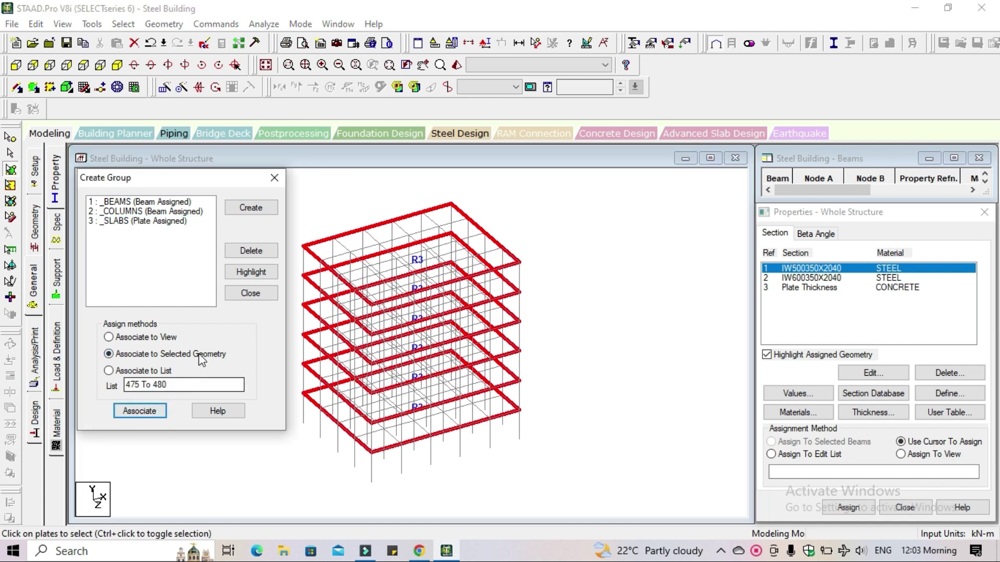
{"action": "left_click", "coordinate": [201, 262]}
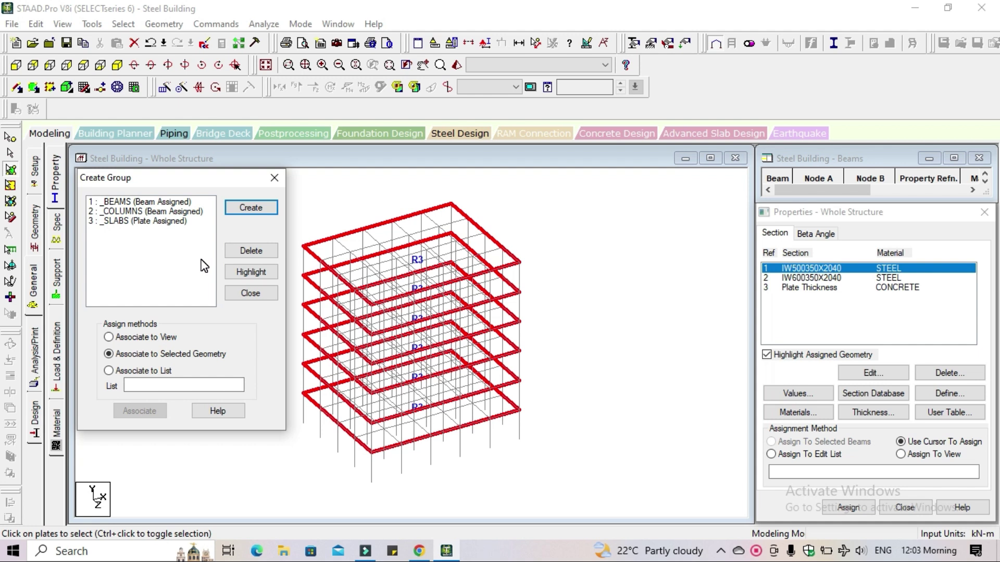
{"action": "left_click", "coordinate": [275, 177]}
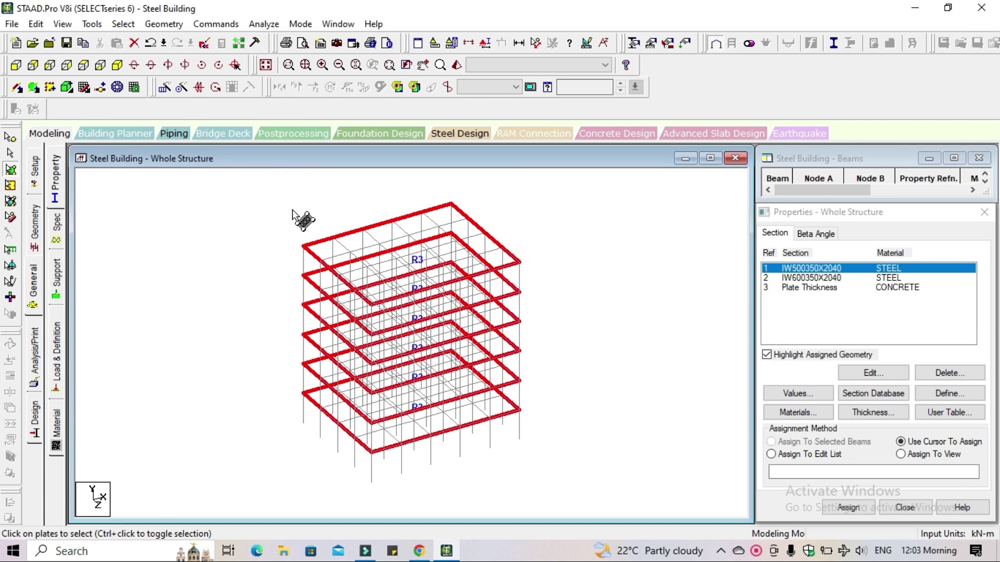
{"action": "left_click", "coordinate": [292, 210]}
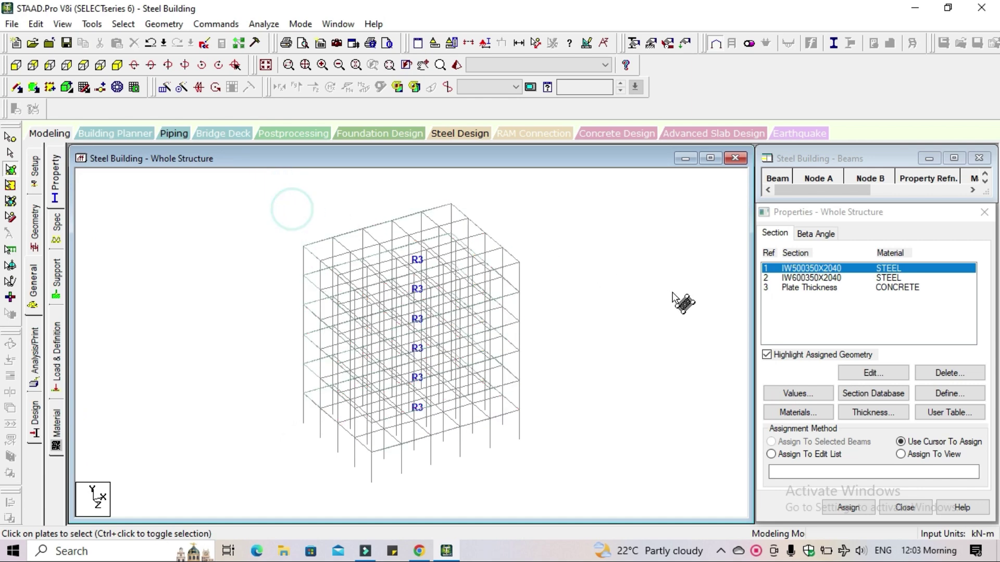
Step: Turn off the COLUMNS group label, select the BEAMS group by name, and assign section IW500350X2040 to the selected beams
{"action": "left_click", "coordinate": [832, 271]}
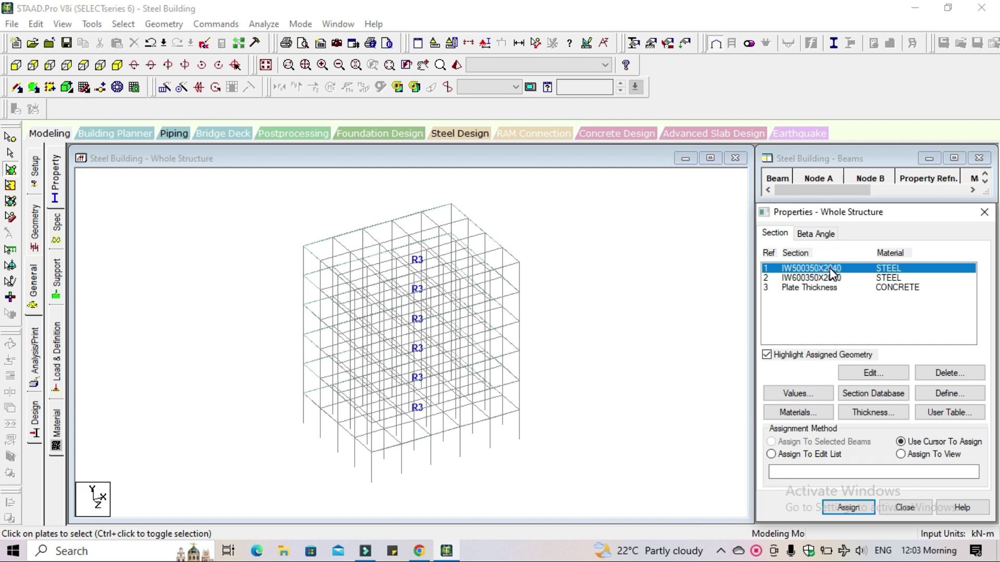
{"action": "left_click", "coordinate": [124, 24]}
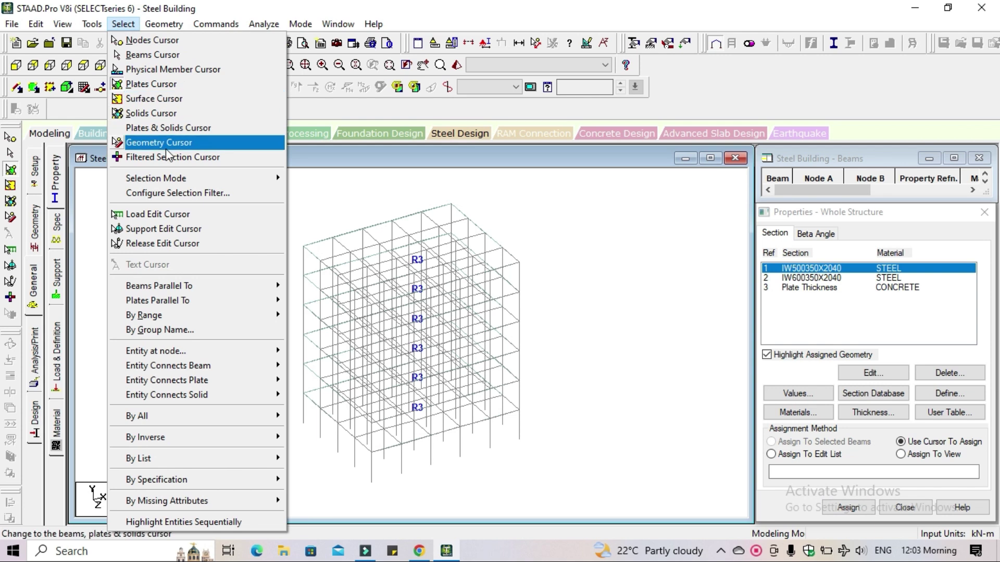
{"action": "left_click", "coordinate": [209, 329]}
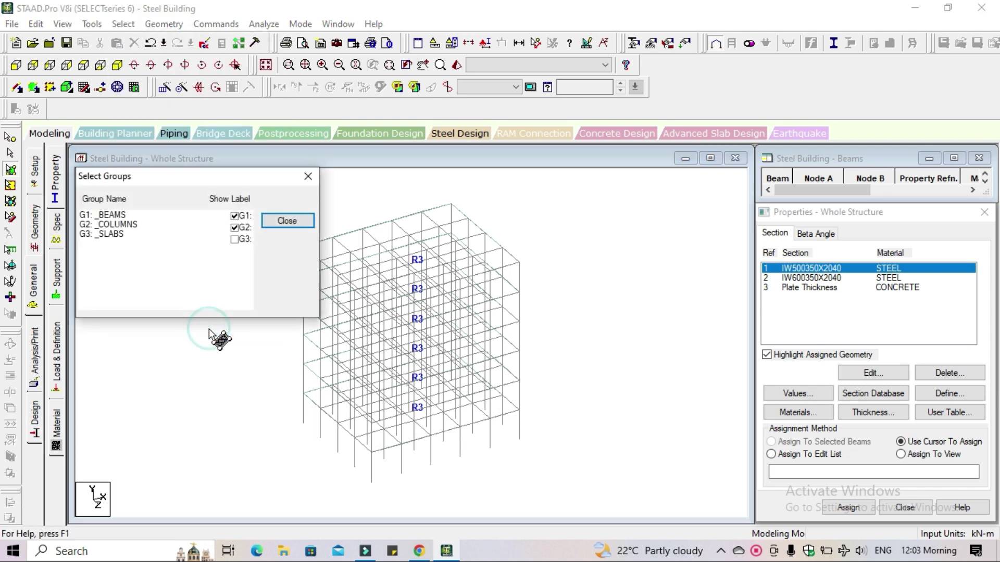
{"action": "left_click", "coordinate": [234, 228]}
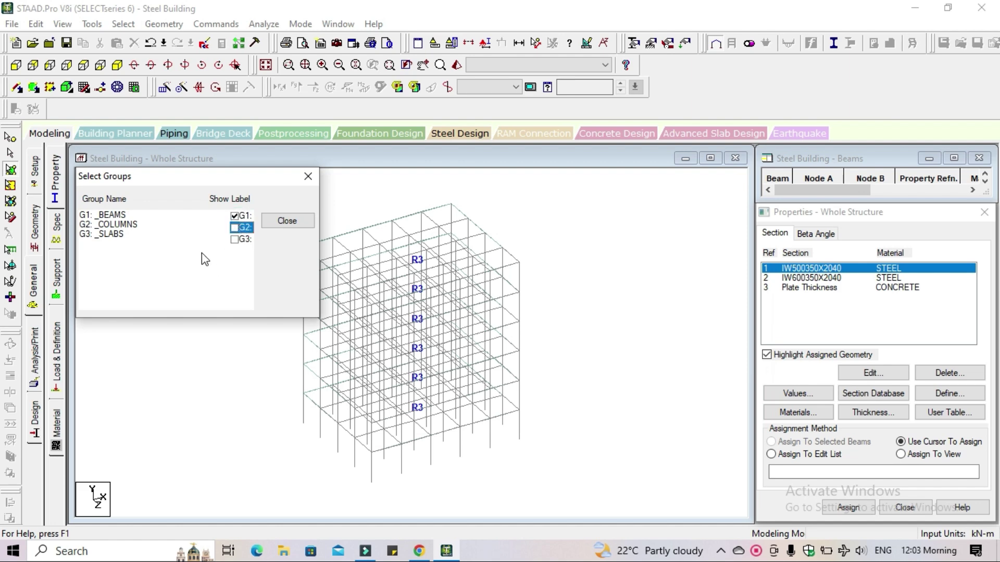
{"action": "left_click", "coordinate": [174, 218]}
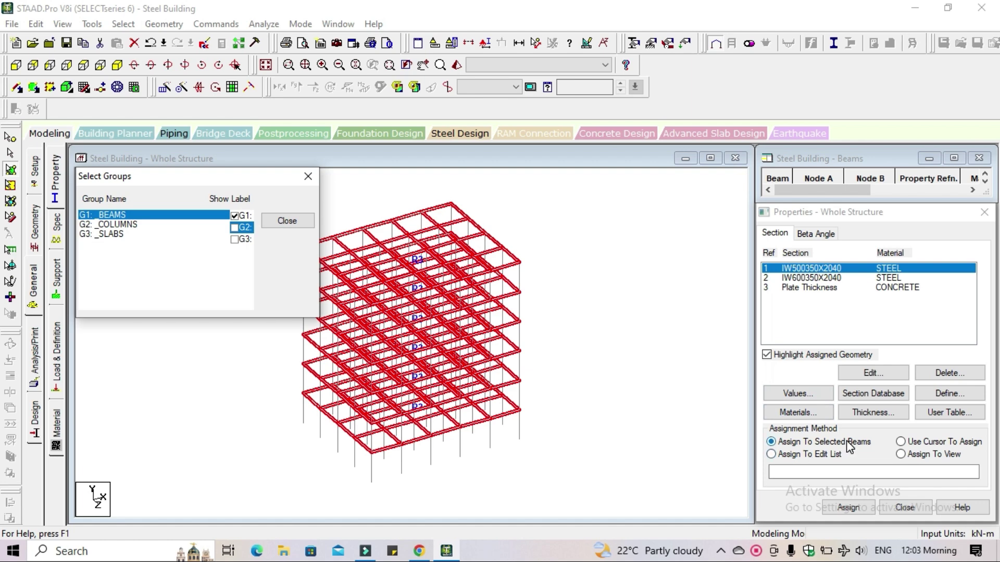
{"action": "left_click", "coordinate": [849, 508]}
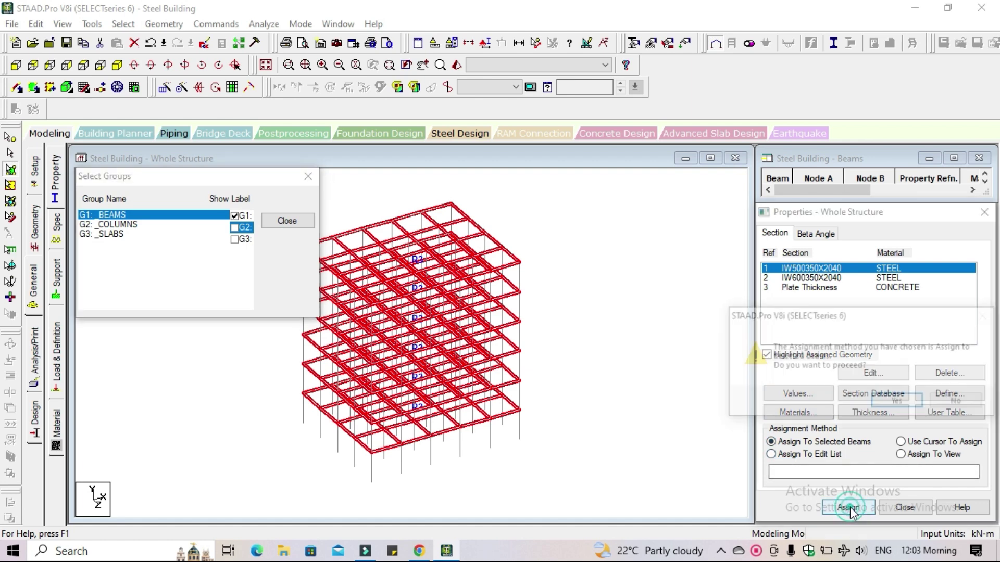
{"action": "left_click", "coordinate": [896, 405]}
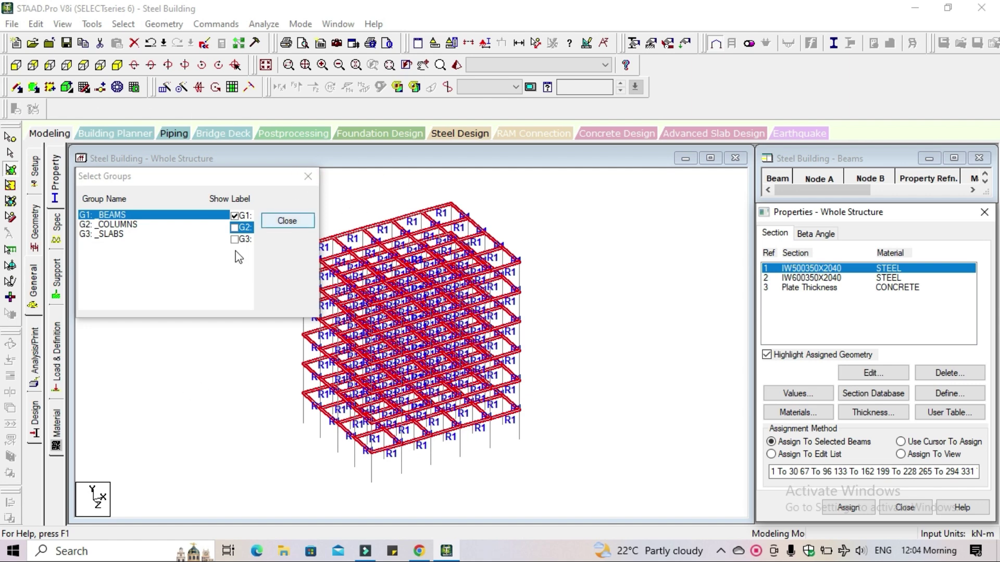
Step: Clear the beam selection, switch the shown group label from BEAMS to COLUMNS, and select the COLUMNS group
{"action": "left_click", "coordinate": [714, 321]}
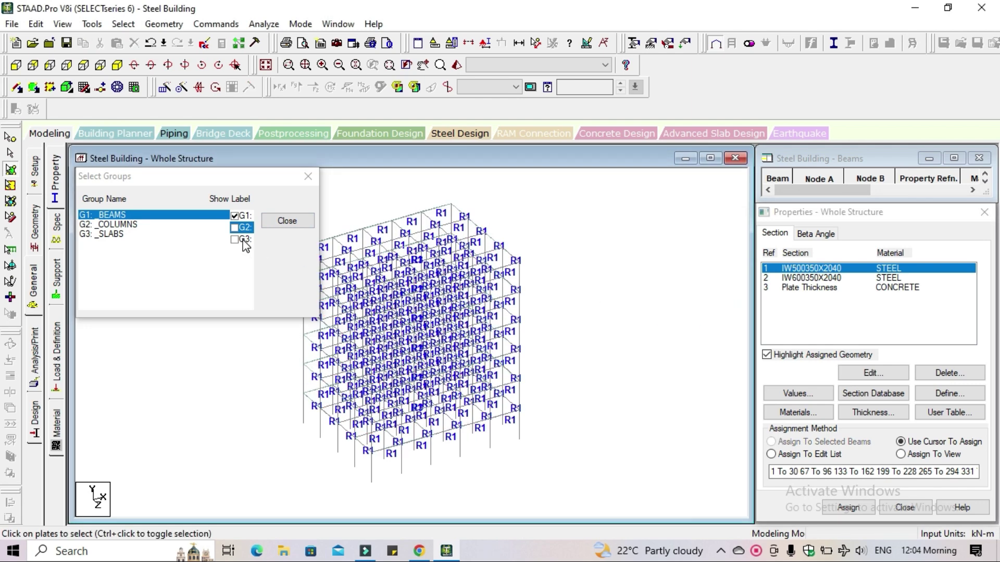
{"action": "left_click", "coordinate": [235, 227]}
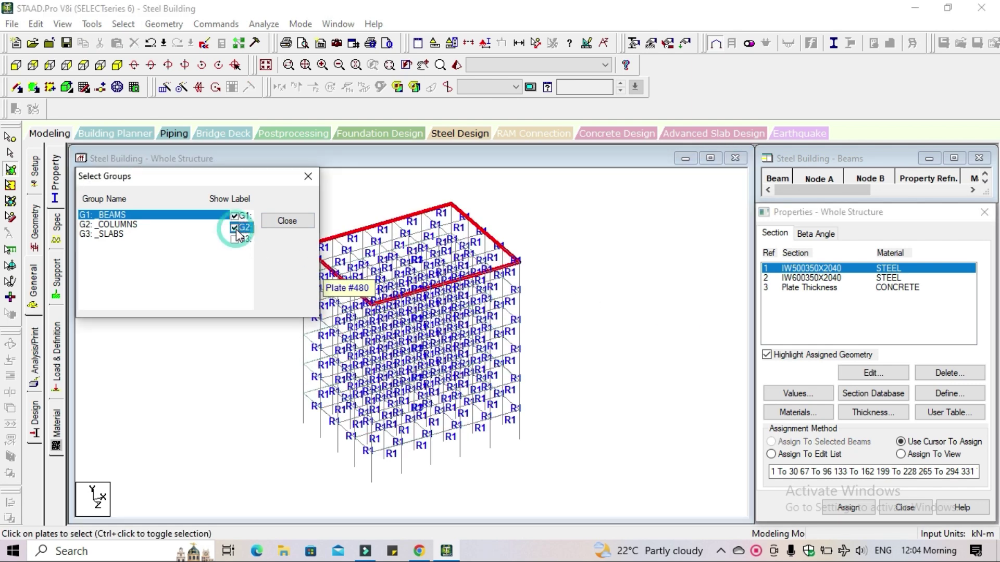
{"action": "left_click", "coordinate": [179, 224]}
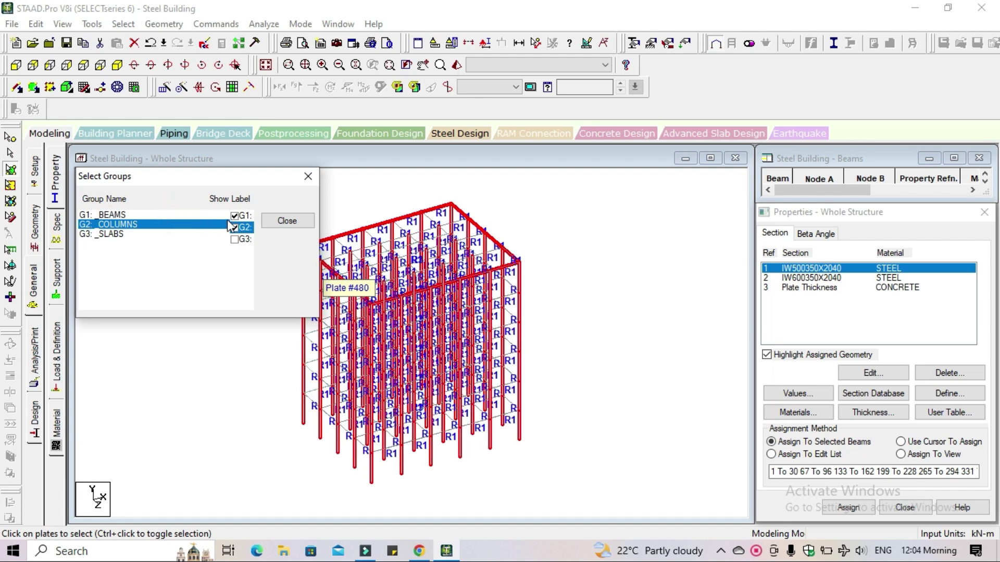
{"action": "left_click", "coordinate": [628, 294]}
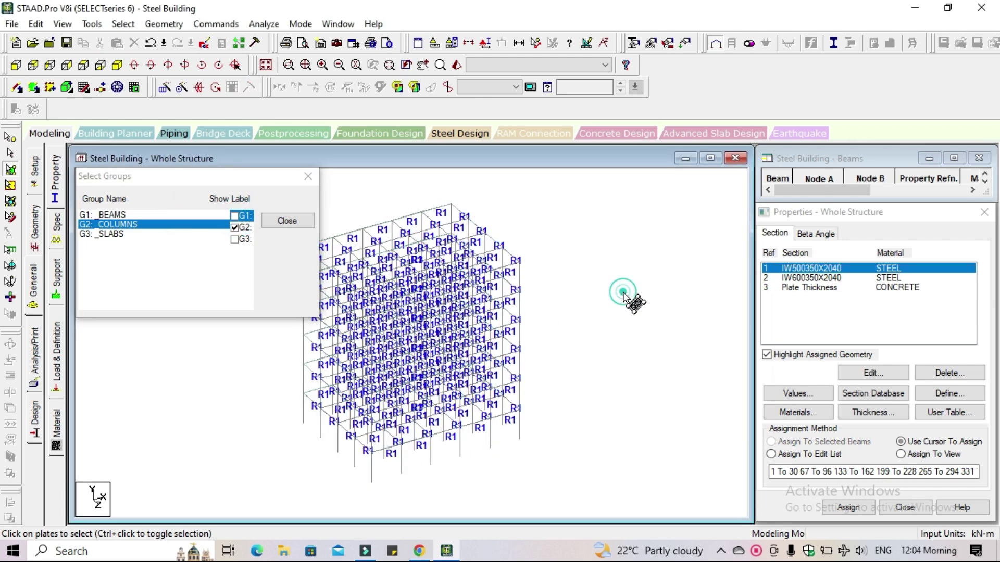
{"action": "left_click", "coordinate": [136, 226]}
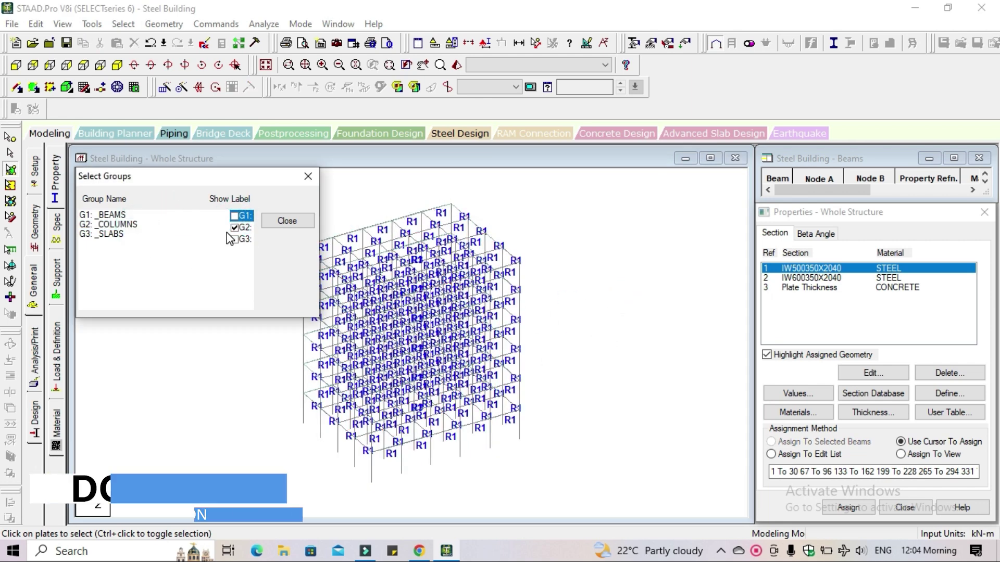
{"action": "left_click", "coordinate": [209, 224]}
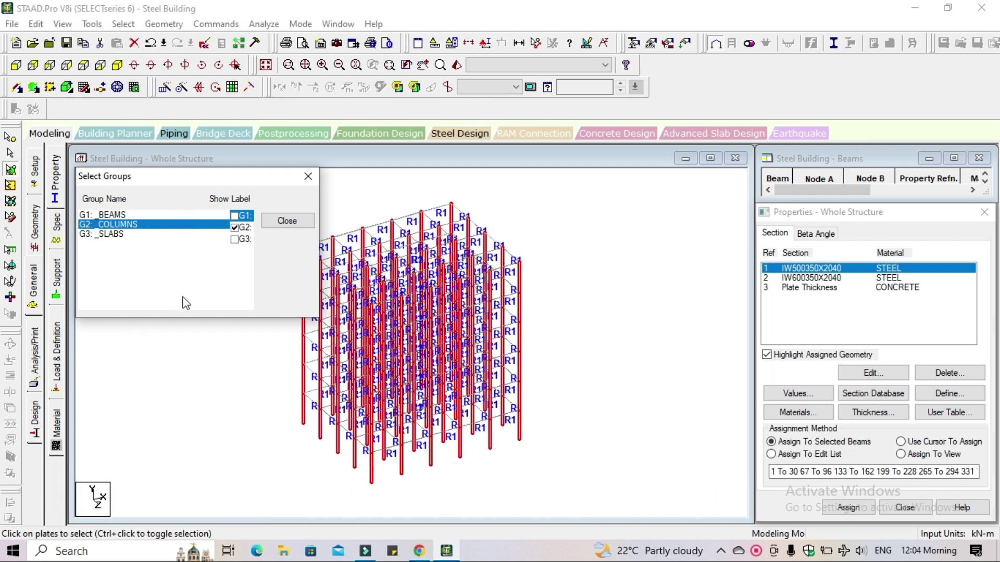
Step: Assign section IW600350X2040 to the members of the COLUMNS group, then clear the selection and close the group selection dialog
{"action": "left_click", "coordinate": [835, 280]}
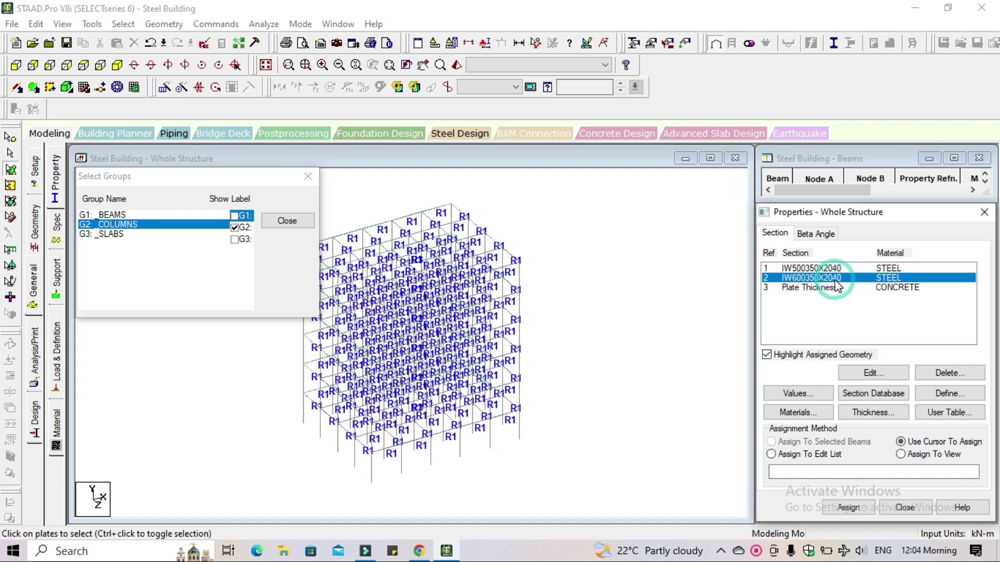
{"action": "left_click", "coordinate": [174, 227]}
{"action": "left_click", "coordinate": [114, 225]}
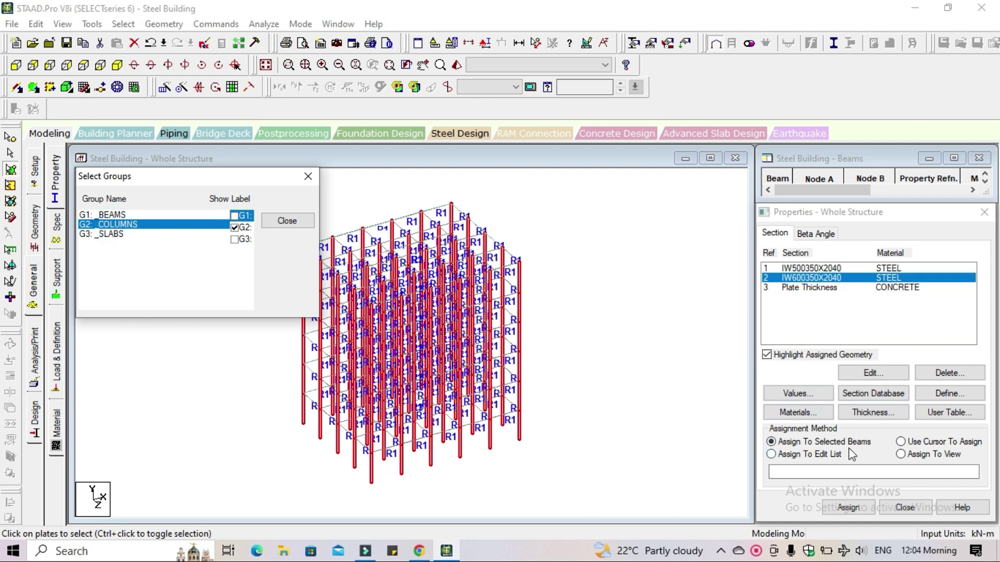
{"action": "left_click", "coordinate": [843, 507]}
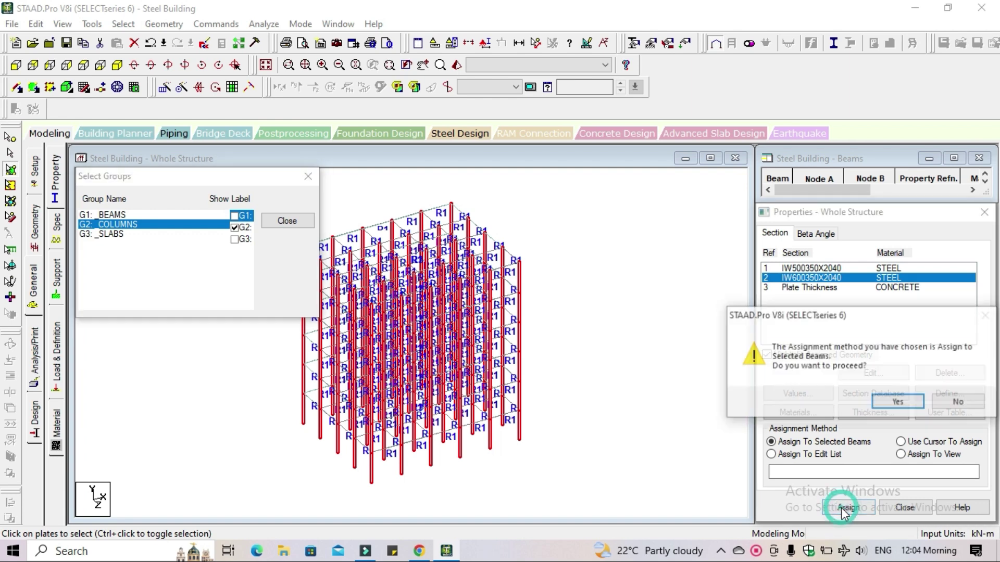
{"action": "left_click", "coordinate": [891, 402]}
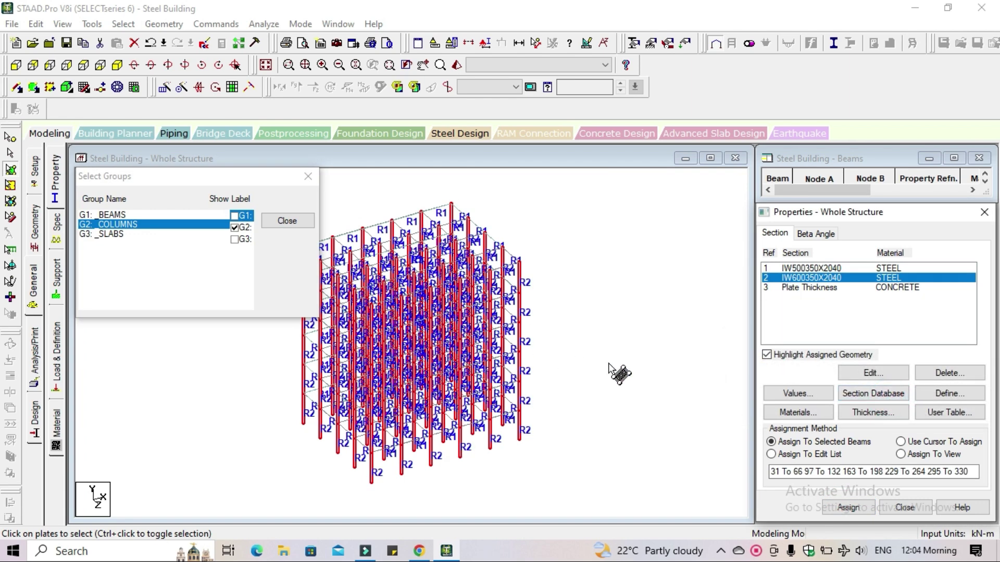
{"action": "left_click", "coordinate": [608, 363]}
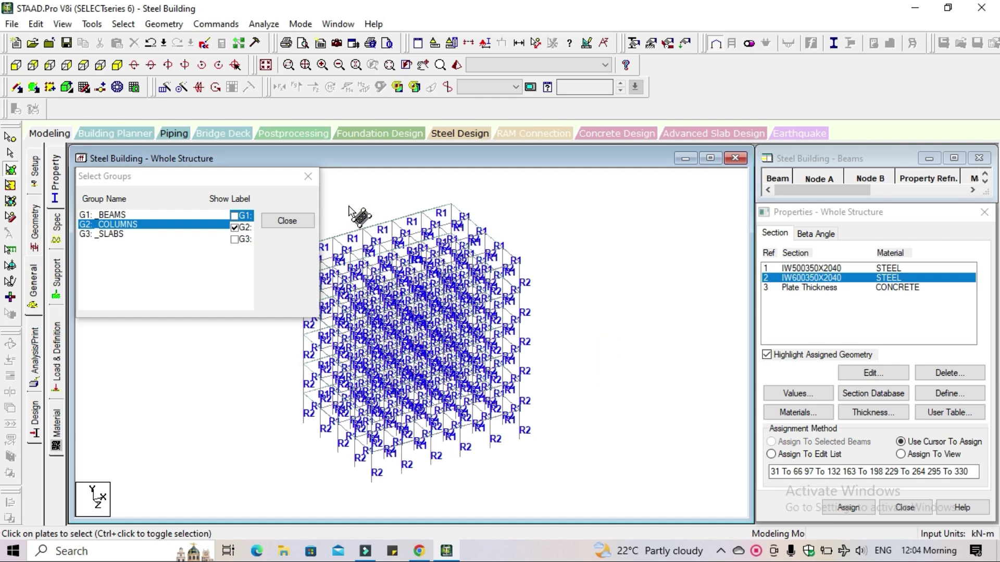
{"action": "left_click", "coordinate": [310, 179]}
{"action": "left_click", "coordinate": [624, 259]}
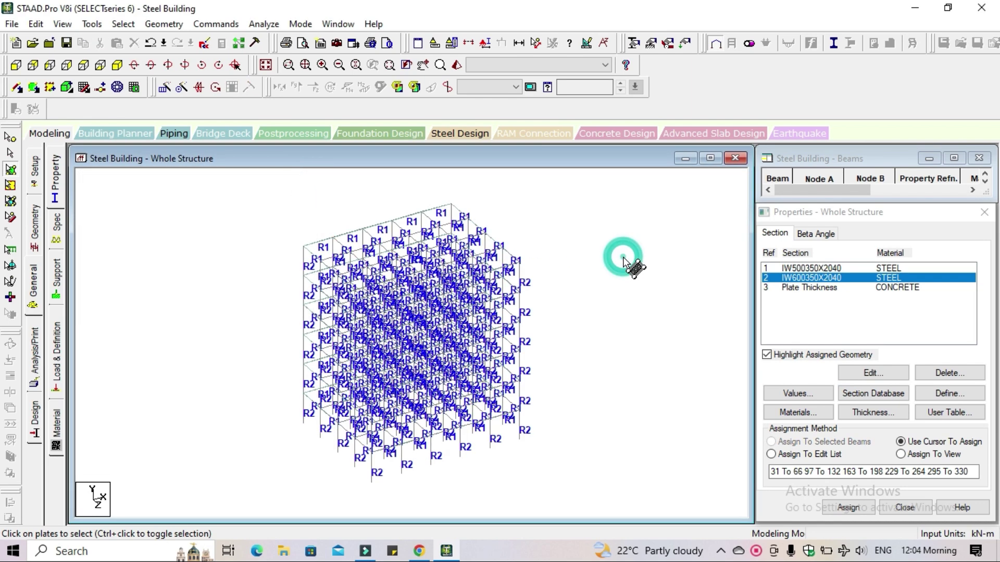
Step: Render the building in 3D, examine the beam, column and slab connections from several angles, and close the rendered view
{"action": "left_click", "coordinate": [457, 65]}
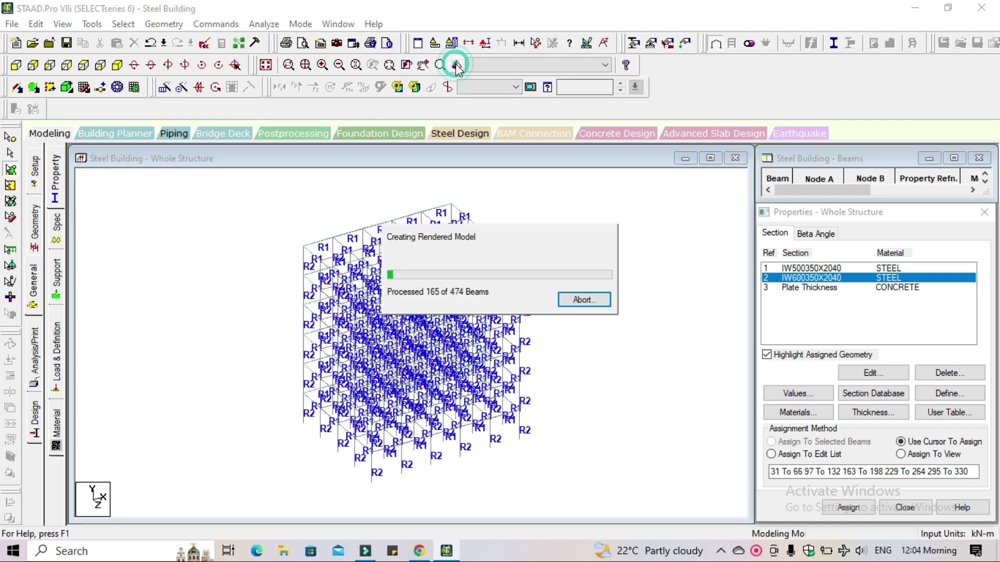
{"action": "mouse_move", "coordinate": [575, 398]}
{"action": "left_mouse_down"}
{"action": "mouse_move", "coordinate": [518, 314]}
{"action": "mouse_move", "coordinate": [589, 408]}
{"action": "mouse_move", "coordinate": [577, 354]}
{"action": "mouse_move", "coordinate": [593, 398]}
{"action": "left_mouse_up"}
{"action": "scroll", "coordinate": [593, 398], "scroll_direction": "up", "scroll_amount": 5}
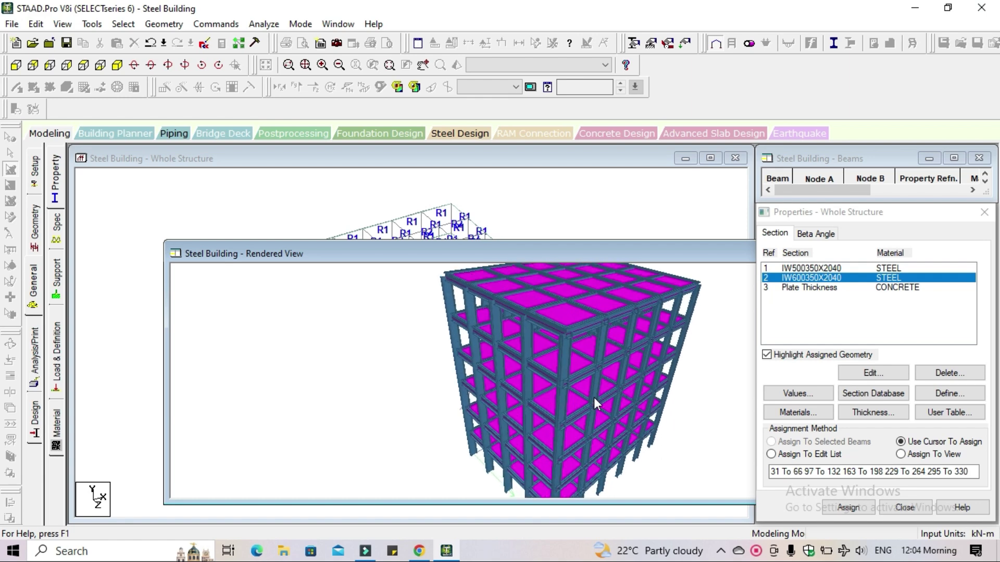
{"action": "scroll", "coordinate": [594, 398], "scroll_direction": "up", "scroll_amount": 5}
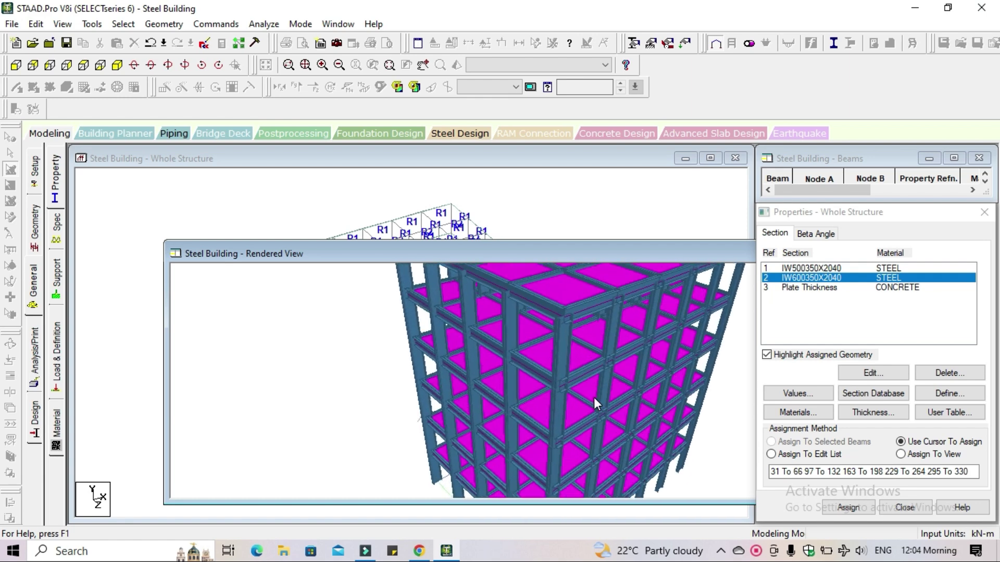
{"action": "scroll", "coordinate": [593, 398], "scroll_direction": "up", "scroll_amount": 5}
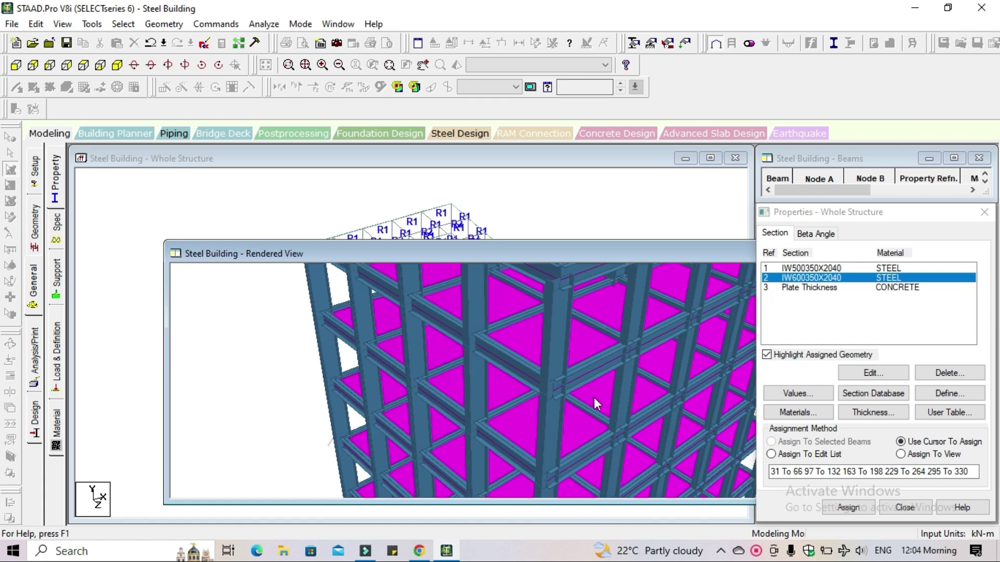
{"action": "scroll", "coordinate": [594, 398], "scroll_direction": "up", "scroll_amount": 5}
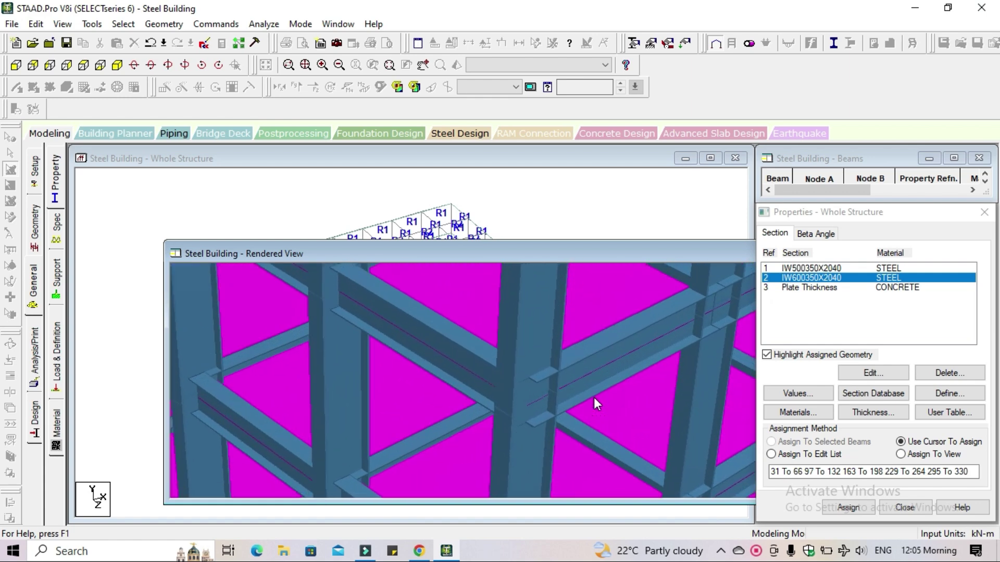
{"action": "left_click_drag", "start_coordinate": [520, 416], "coordinate": [477, 398]}
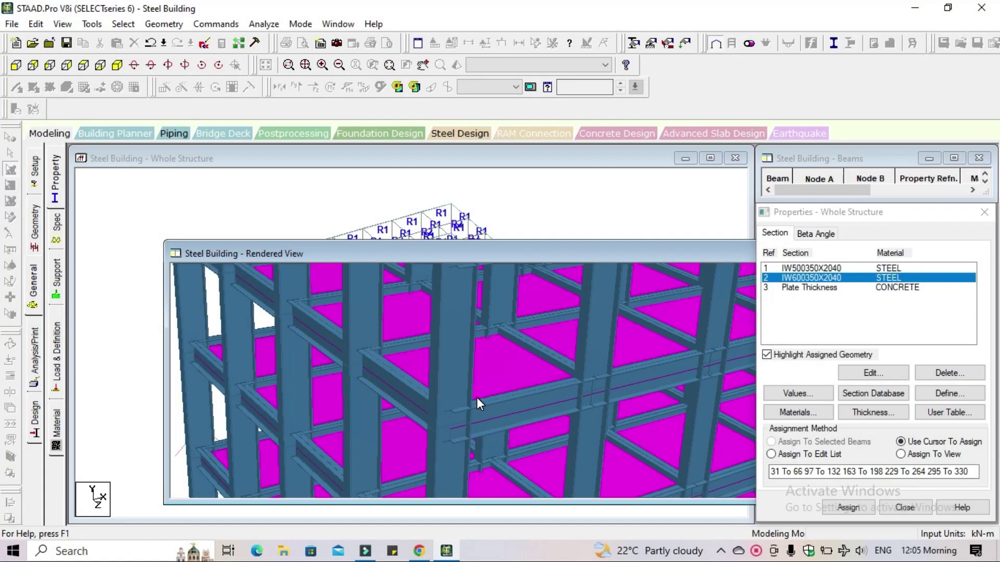
{"action": "left_click_drag", "start_coordinate": [532, 380], "coordinate": [552, 393]}
{"action": "scroll", "coordinate": [552, 392], "scroll_direction": "down", "scroll_amount": 10}
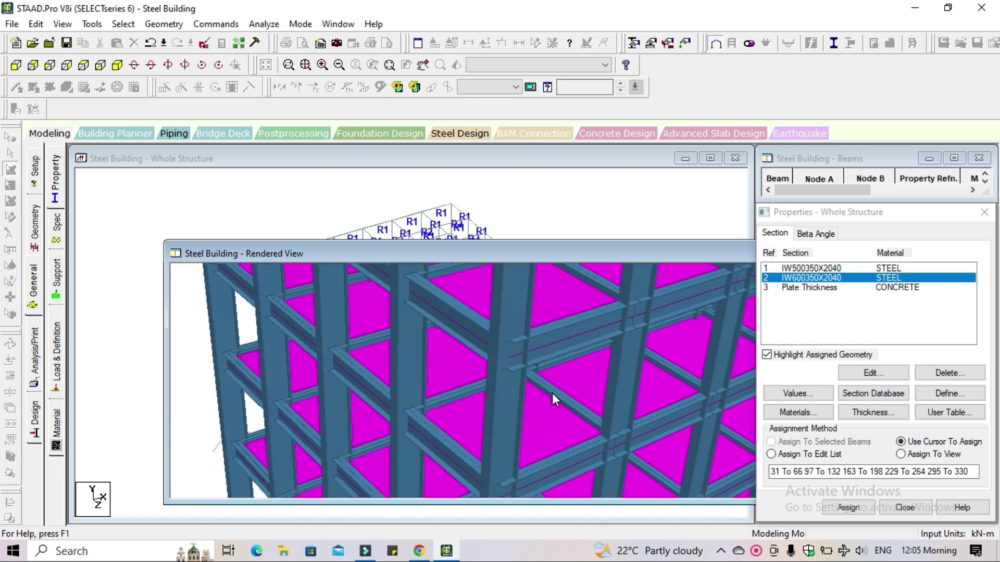
{"action": "scroll", "coordinate": [552, 392], "scroll_direction": "down", "scroll_amount": 10}
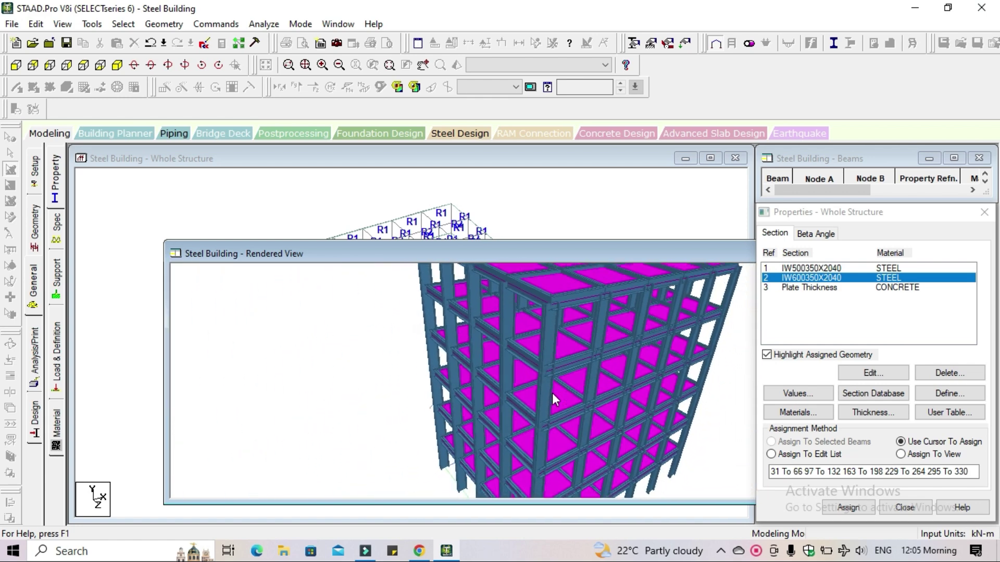
{"action": "left_click_drag", "start_coordinate": [546, 395], "coordinate": [507, 376]}
{"action": "left_click_drag", "start_coordinate": [599, 244], "coordinate": [502, 201]}
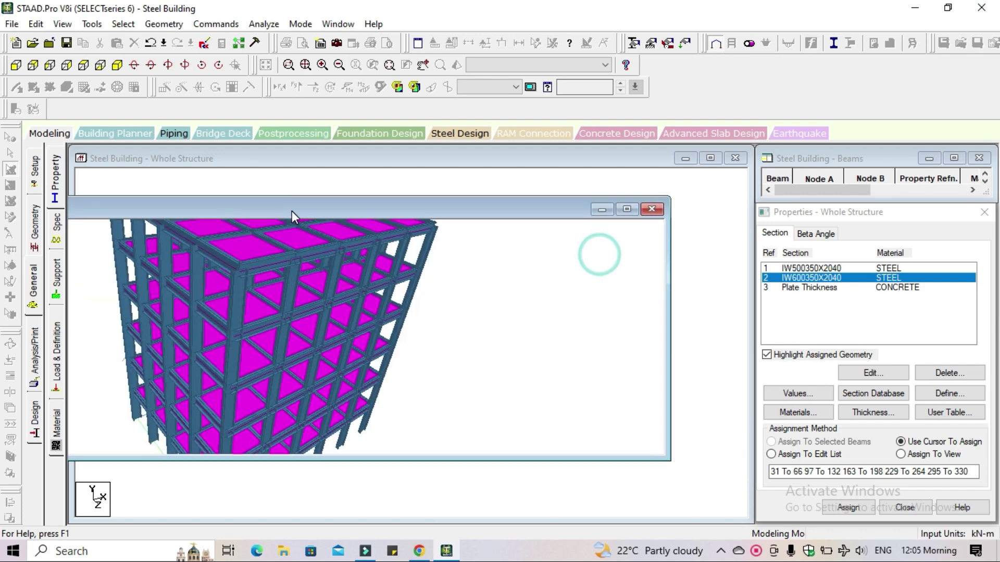
{"action": "left_click", "coordinate": [652, 211]}
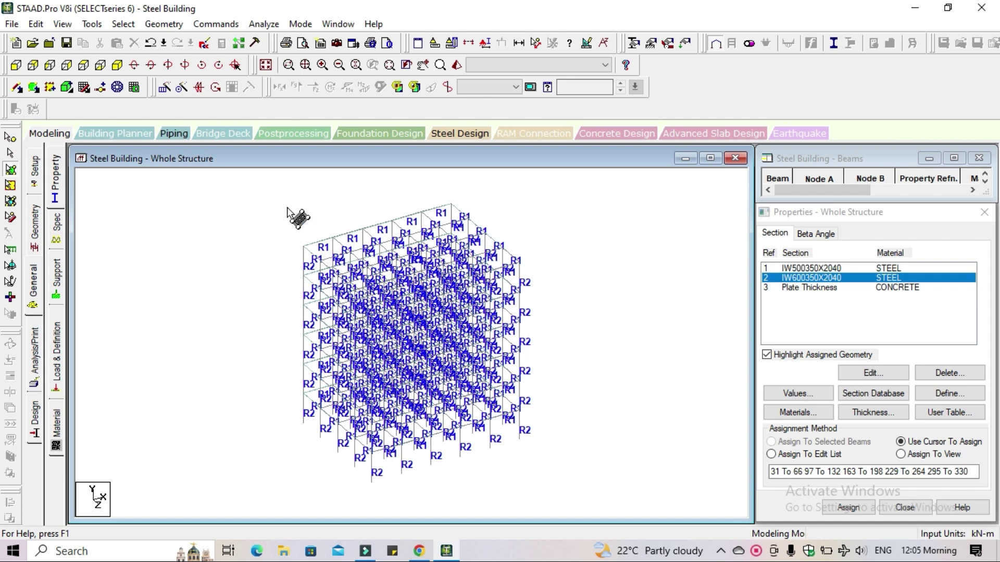
Step: Create a fixed support definition for the structure
{"action": "left_click", "coordinate": [56, 276]}
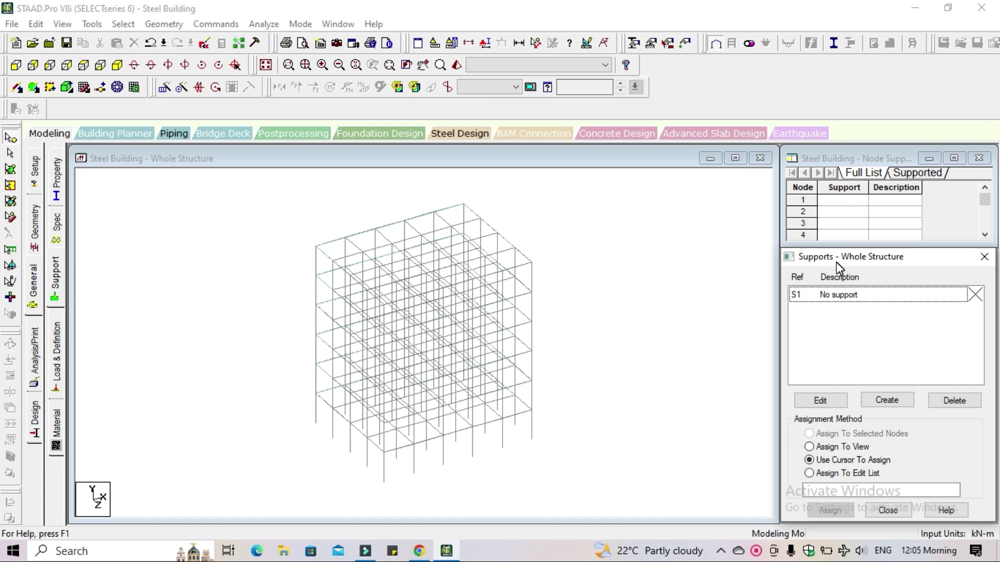
{"action": "left_click", "coordinate": [898, 400]}
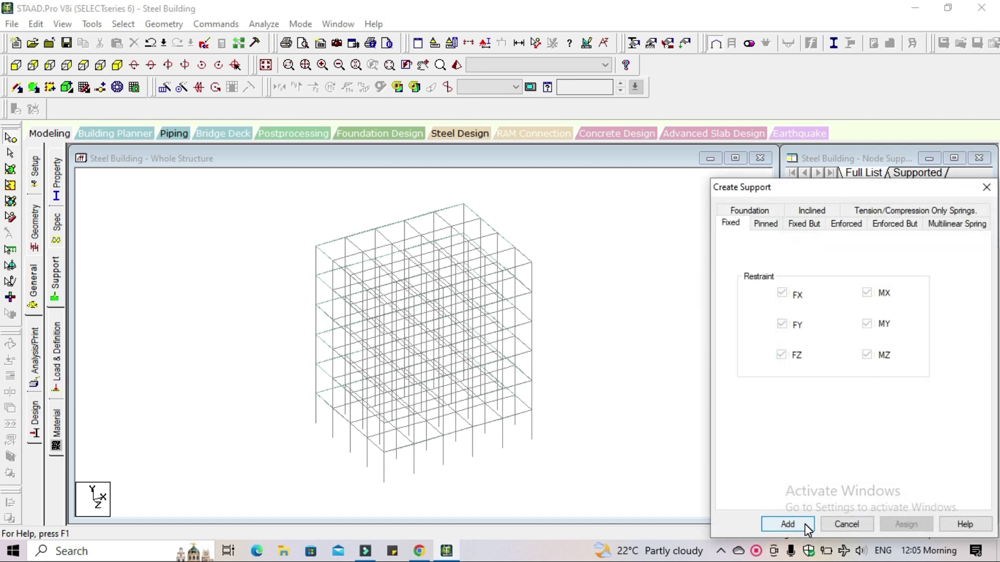
{"action": "left_click", "coordinate": [786, 524]}
Step: Assign the fixed support to all column base nodes, selecting them in the front view, then clear the selection
{"action": "left_click", "coordinate": [852, 314]}
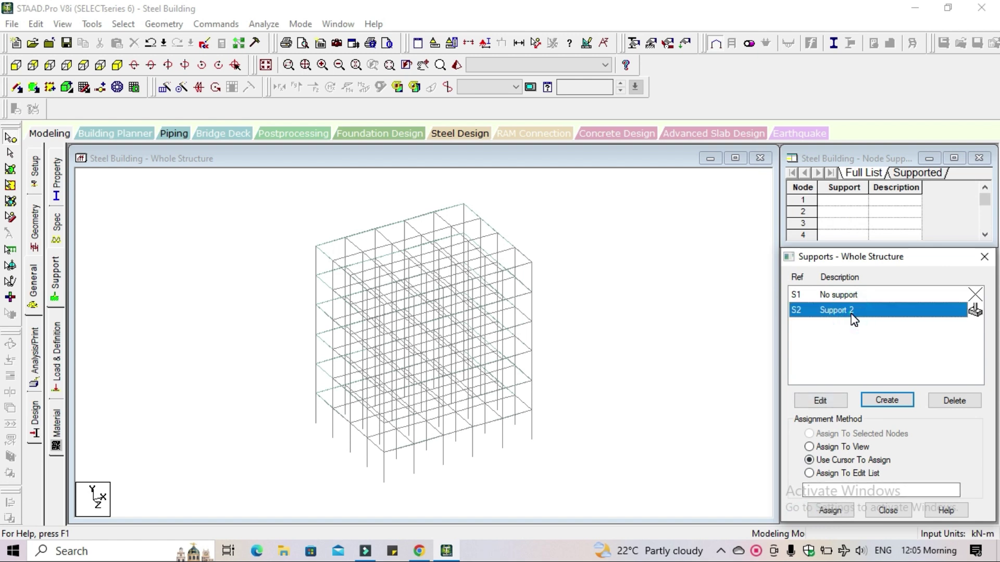
{"action": "left_click", "coordinate": [17, 66]}
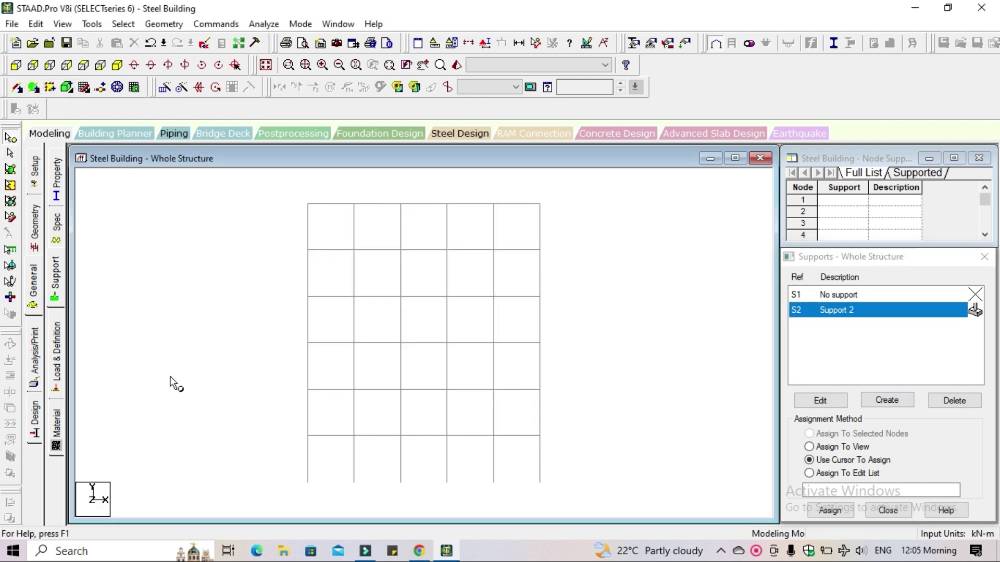
{"action": "left_click_drag", "start_coordinate": [289, 471], "coordinate": [559, 506]}
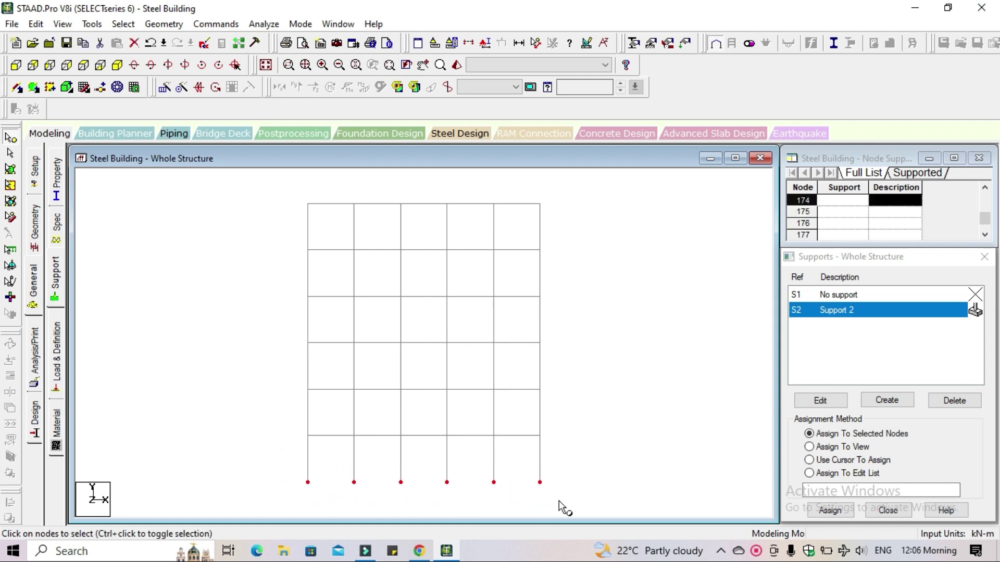
{"action": "left_click", "coordinate": [117, 64]}
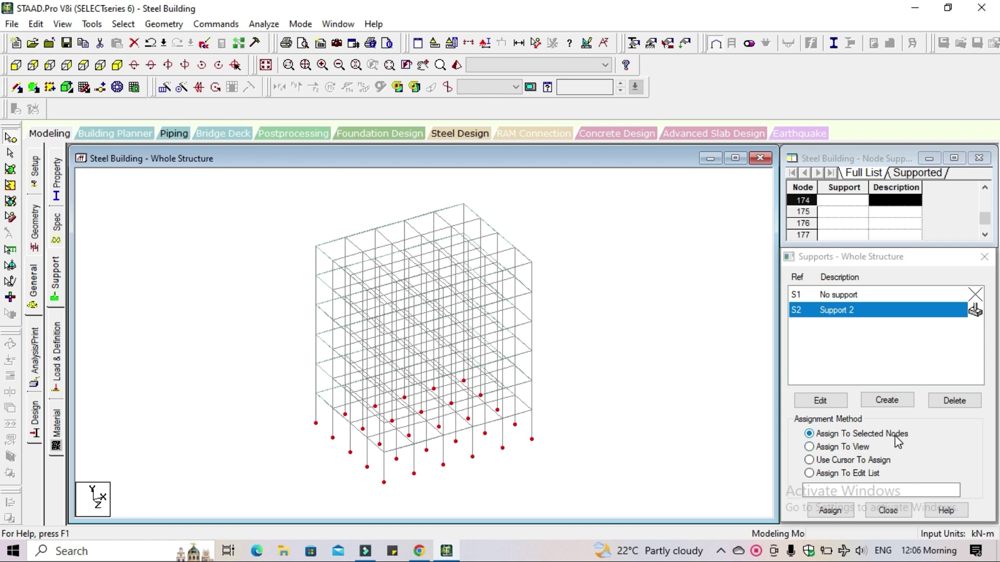
{"action": "left_click", "coordinate": [830, 510]}
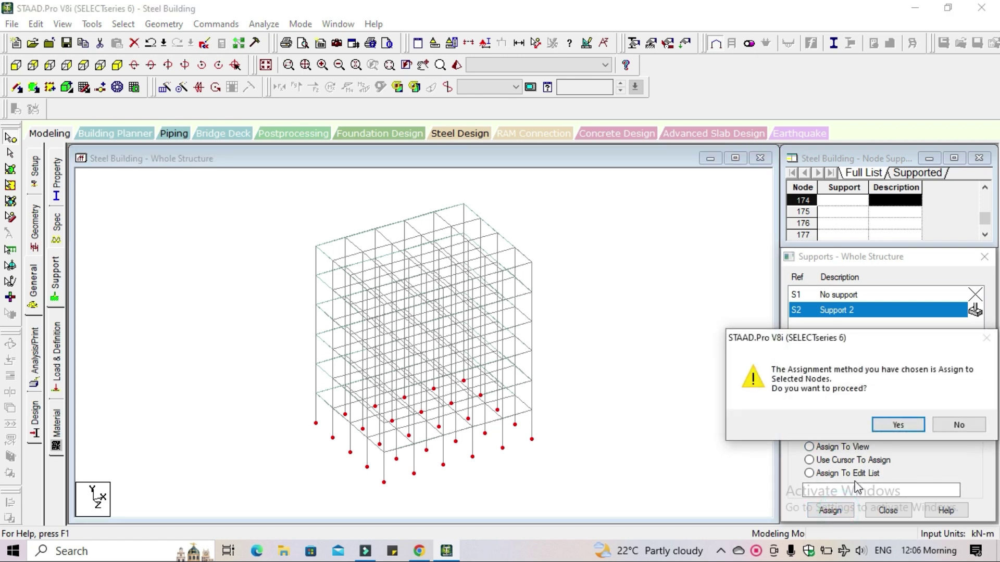
{"action": "left_click", "coordinate": [897, 425]}
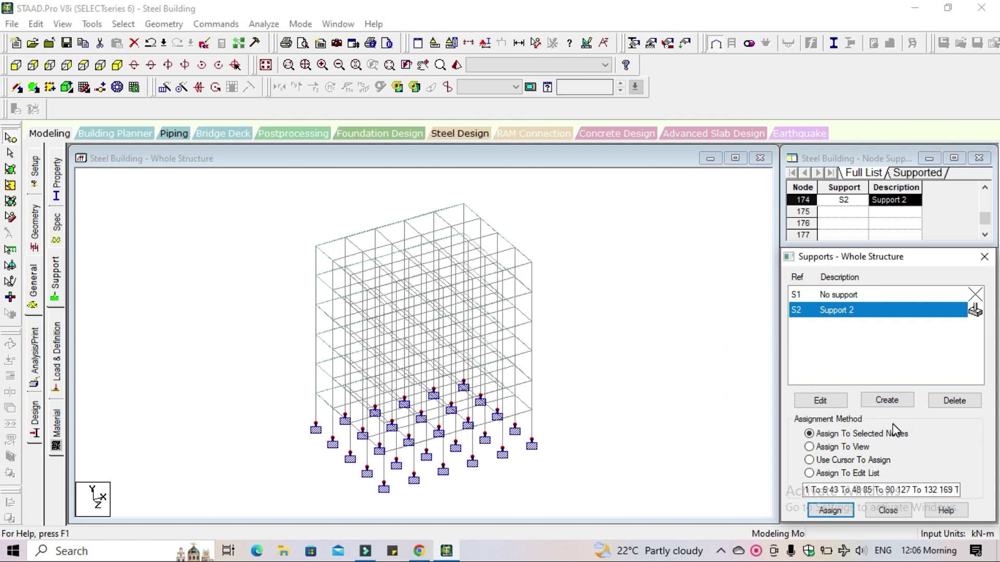
{"action": "left_click", "coordinate": [555, 472]}
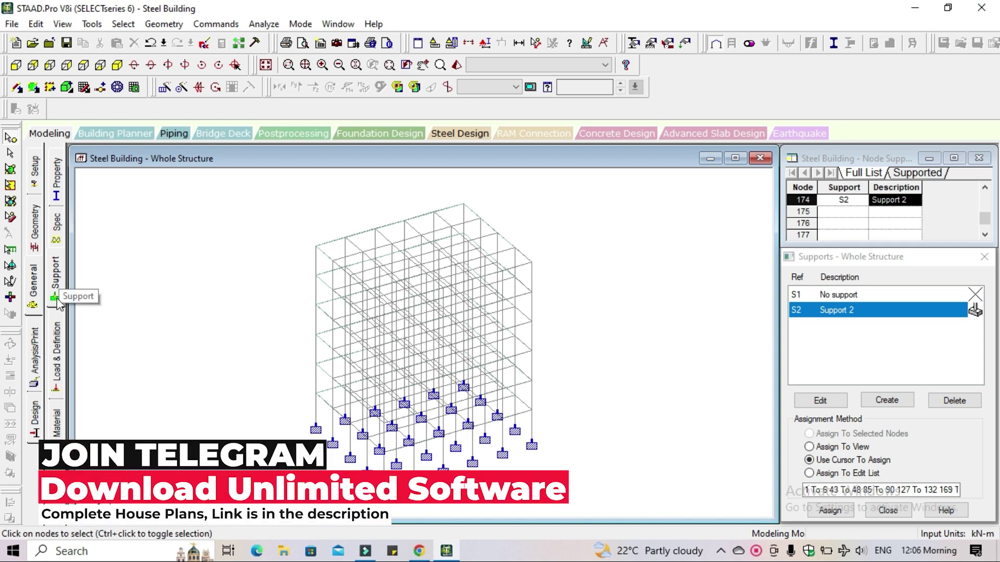
Step: Open the load and definition settings and look through the available definition types, including seismic and wind
{"action": "left_click", "coordinate": [58, 371]}
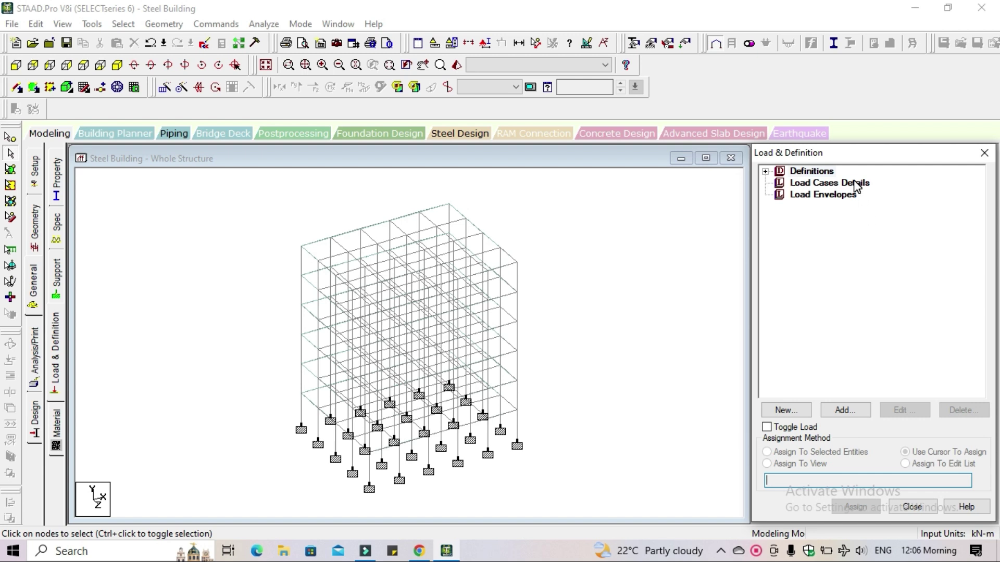
{"action": "left_click", "coordinate": [822, 171]}
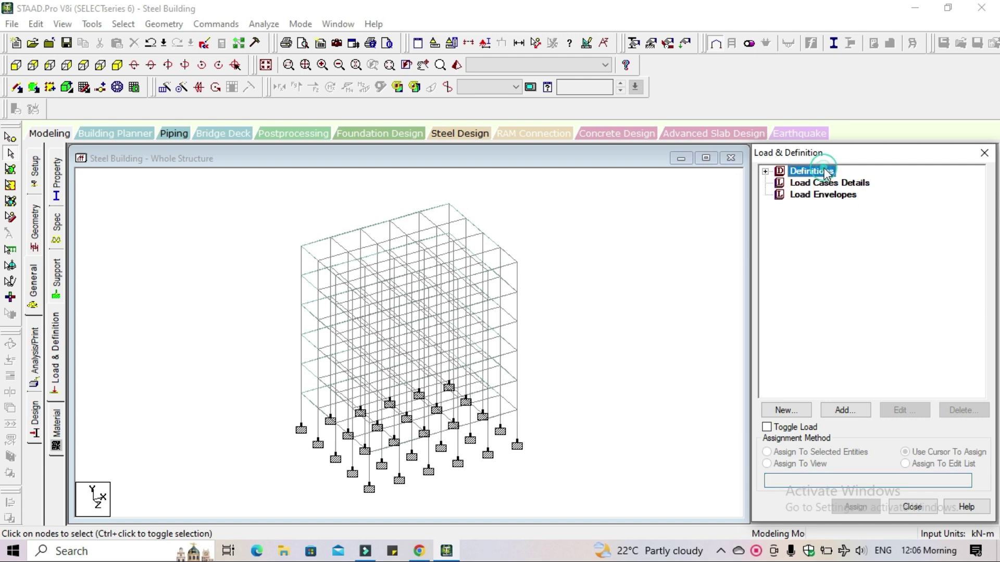
{"action": "left_click", "coordinate": [765, 172]}
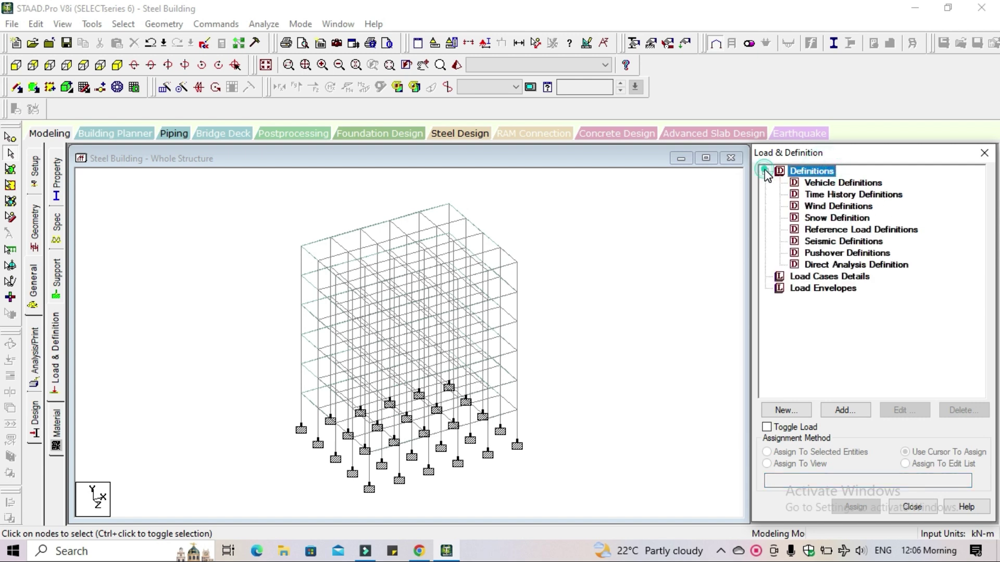
{"action": "left_click", "coordinate": [837, 243]}
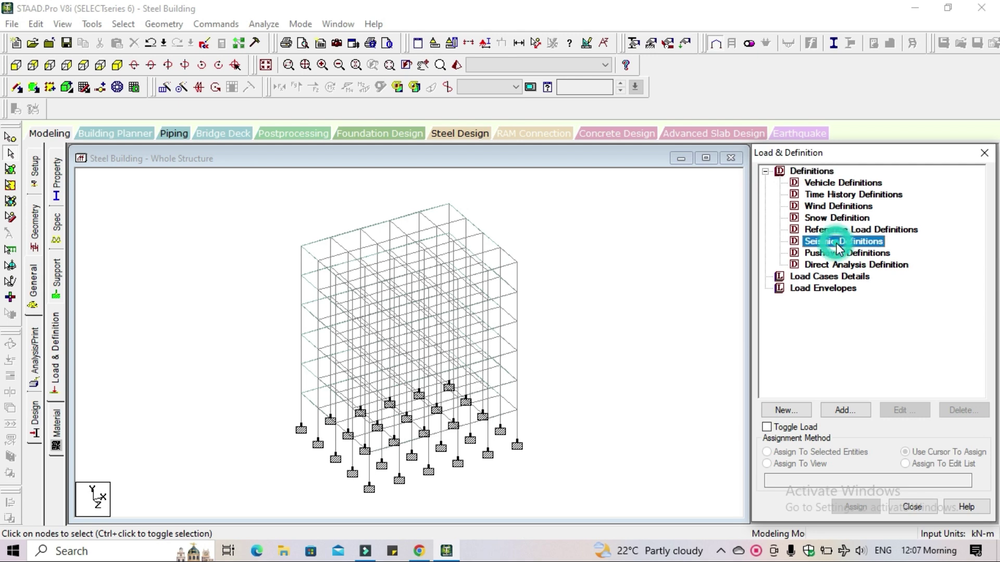
{"action": "left_click", "coordinate": [837, 208]}
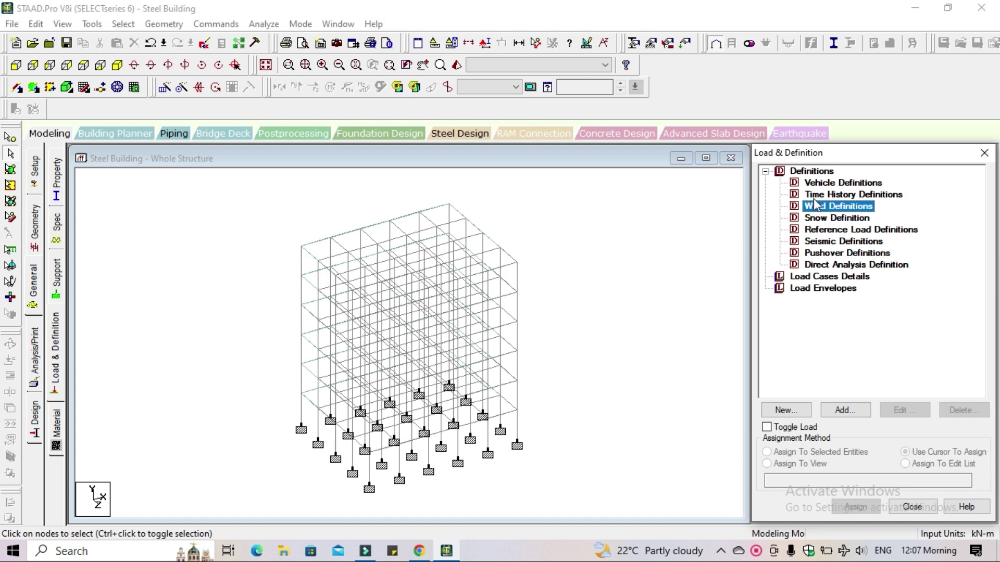
{"action": "left_click", "coordinate": [766, 171]}
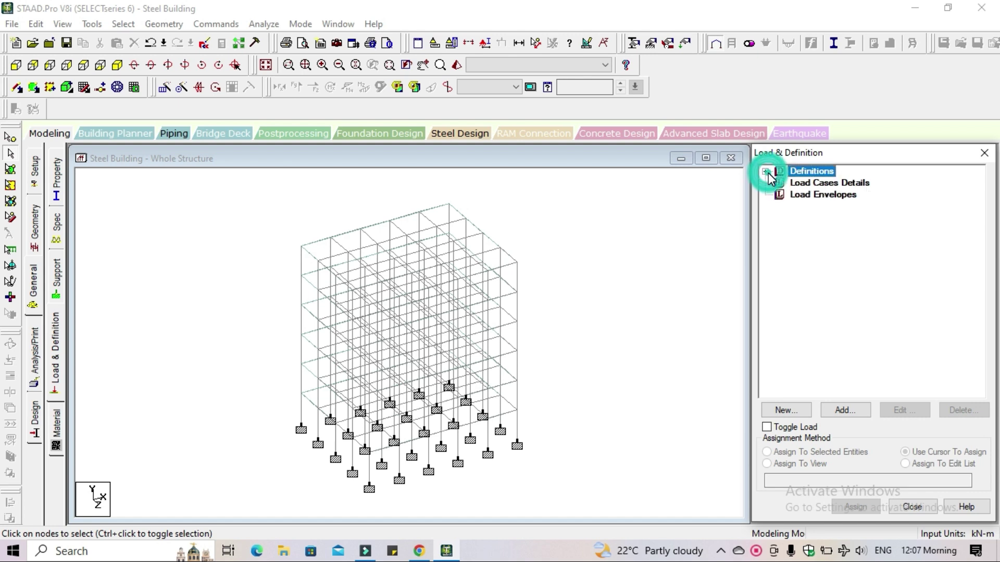
Step: Accept the auto-save and save the modified structure
{"action": "left_click", "coordinate": [845, 183]}
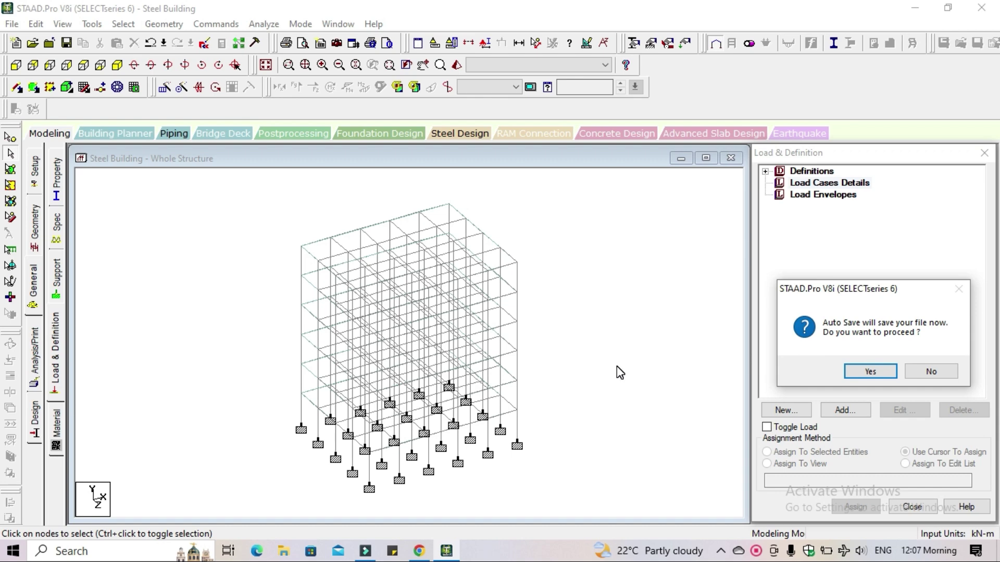
{"action": "left_click", "coordinate": [870, 371]}
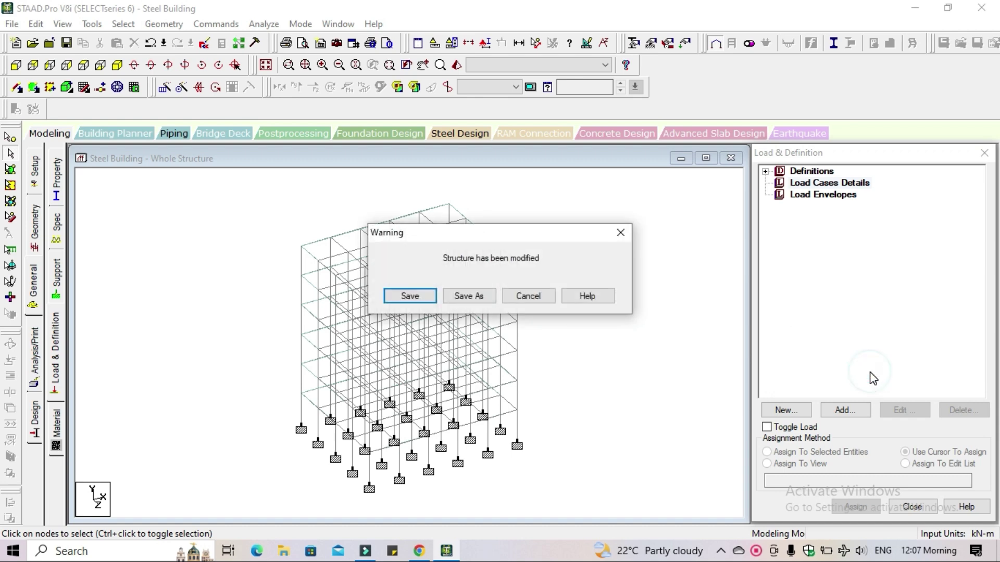
{"action": "left_click", "coordinate": [410, 296]}
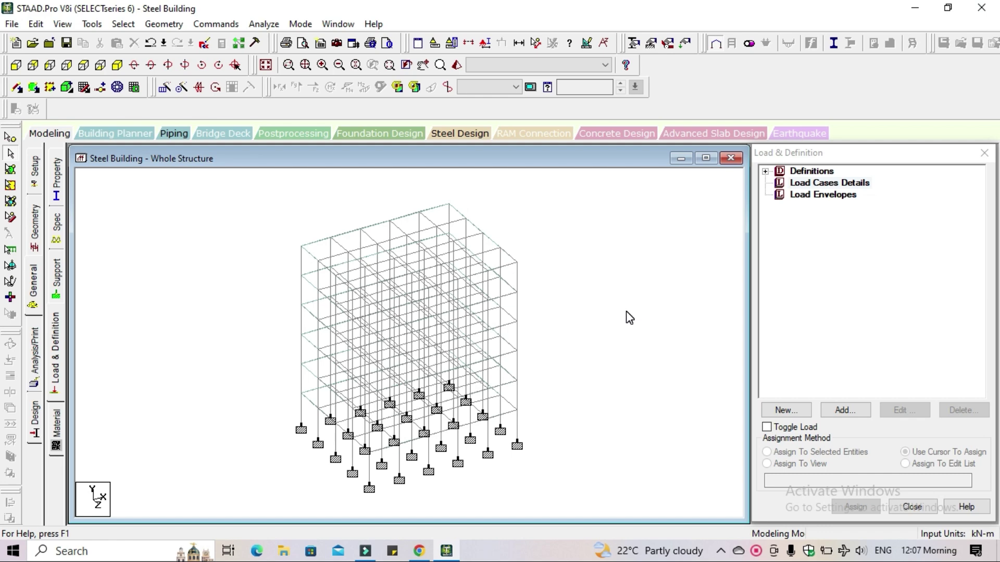
Step: Add primary load case 1 with loading type Dead and the title Dead
{"action": "left_click", "coordinate": [836, 182]}
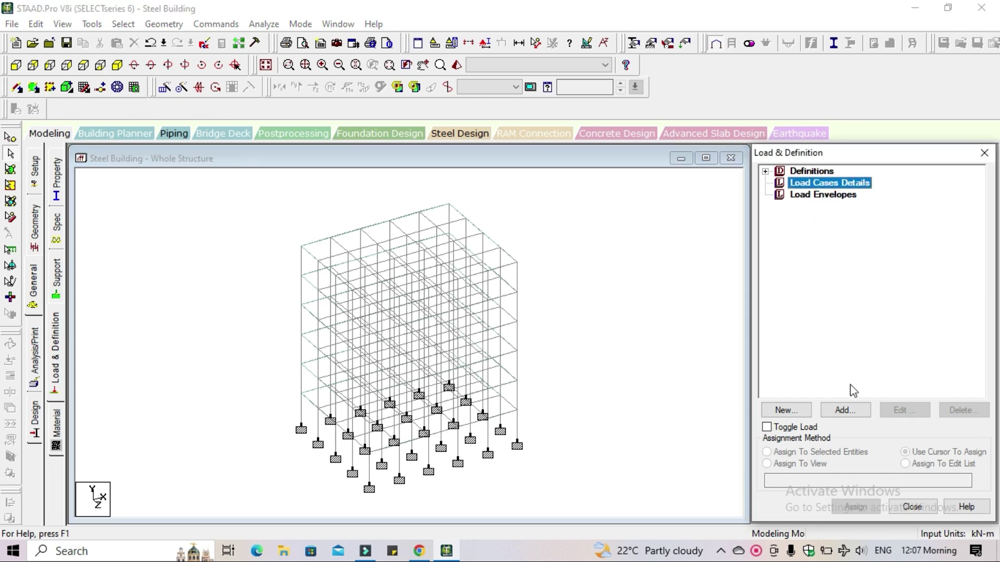
{"action": "left_click", "coordinate": [849, 412]}
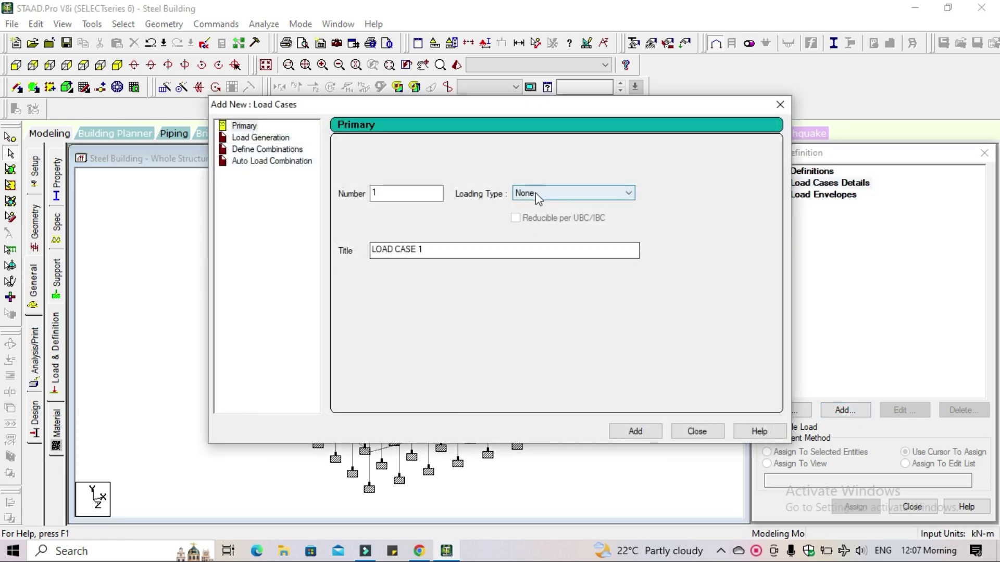
{"action": "left_click", "coordinate": [564, 195]}
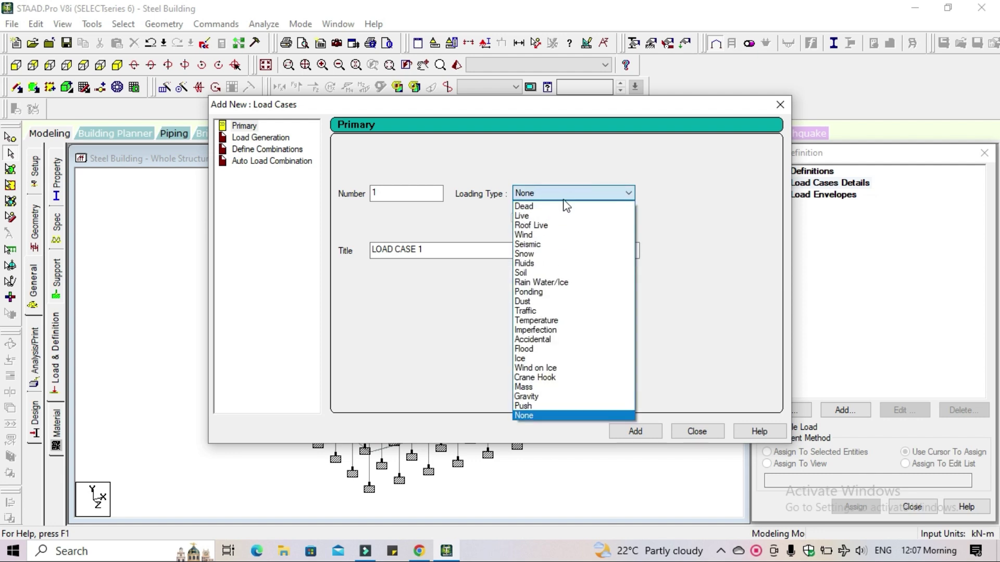
{"action": "left_click", "coordinate": [565, 207]}
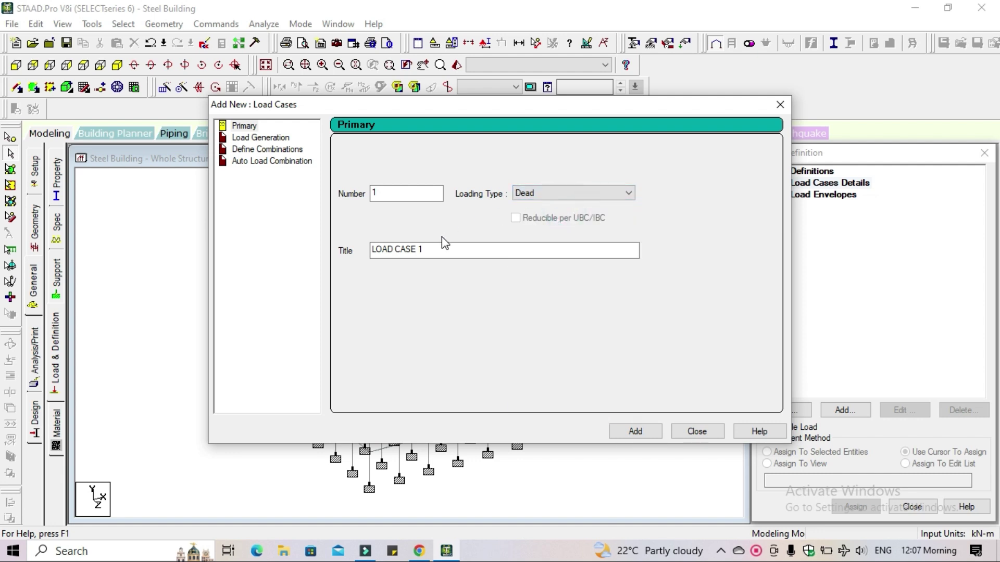
{"action": "left_click_drag", "start_coordinate": [441, 249], "coordinate": [316, 240]}
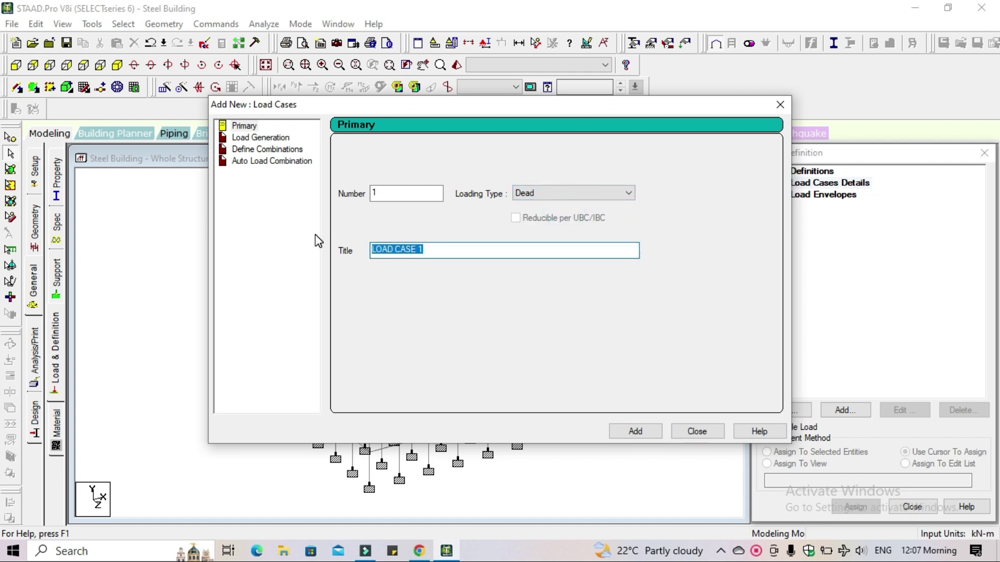
{"action": "type", "text": "Dead"}
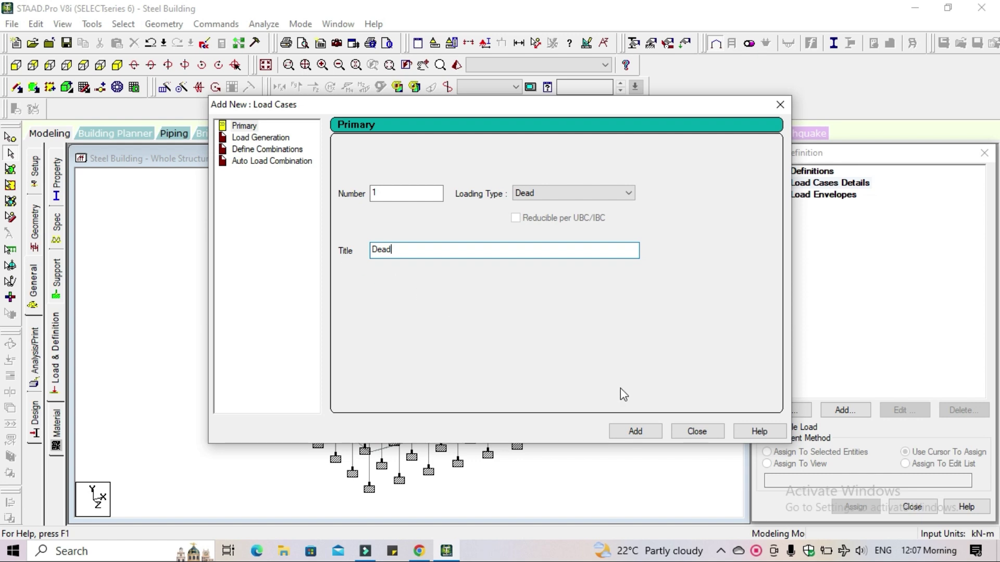
{"action": "left_click", "coordinate": [635, 431]}
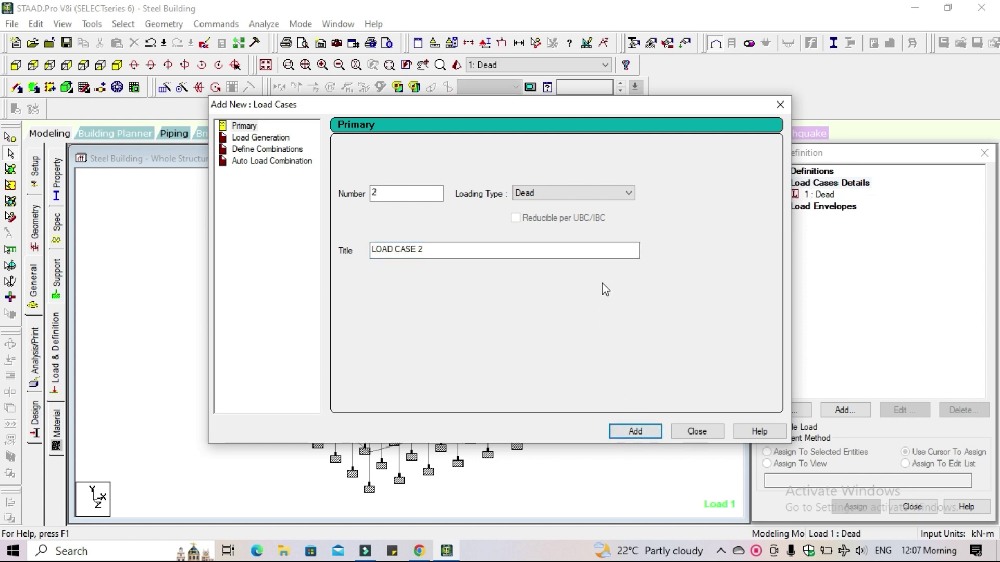
Step: Add primary load case 2 with loading type Live and the title Live, then close the load case dialog
{"action": "left_click", "coordinate": [593, 199]}
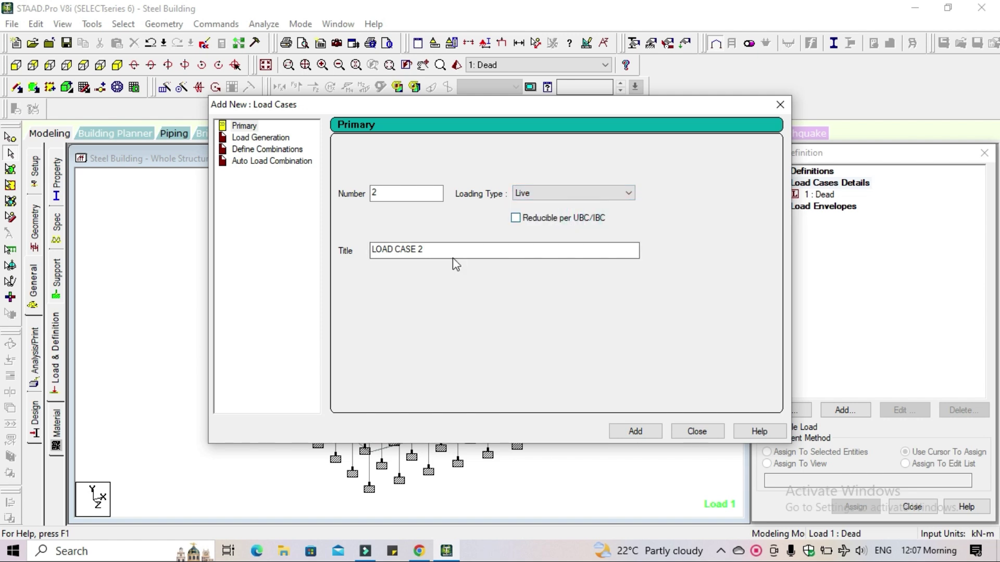
{"action": "left_click_drag", "start_coordinate": [367, 250], "coordinate": [431, 250]}
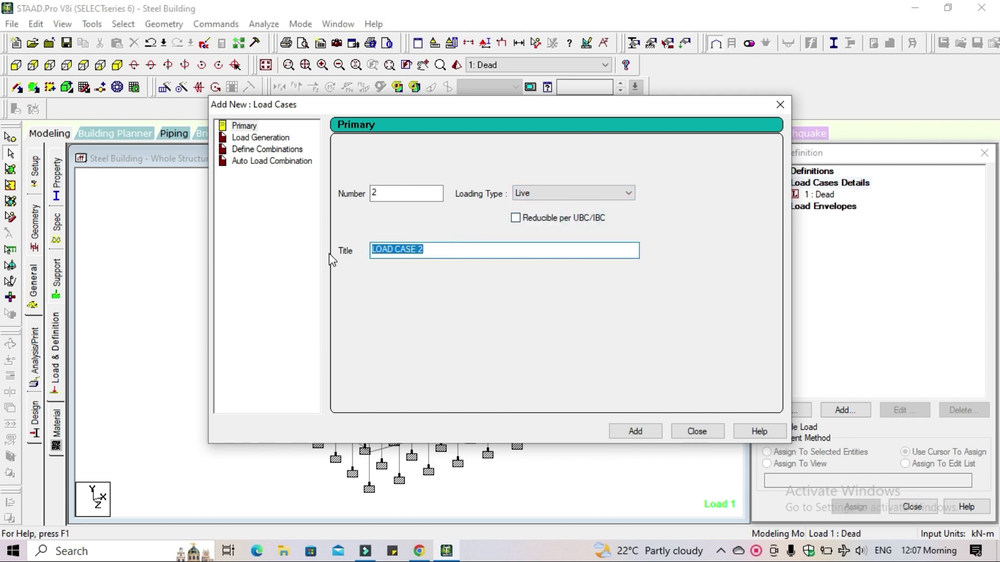
{"action": "type", "text": "Live"}
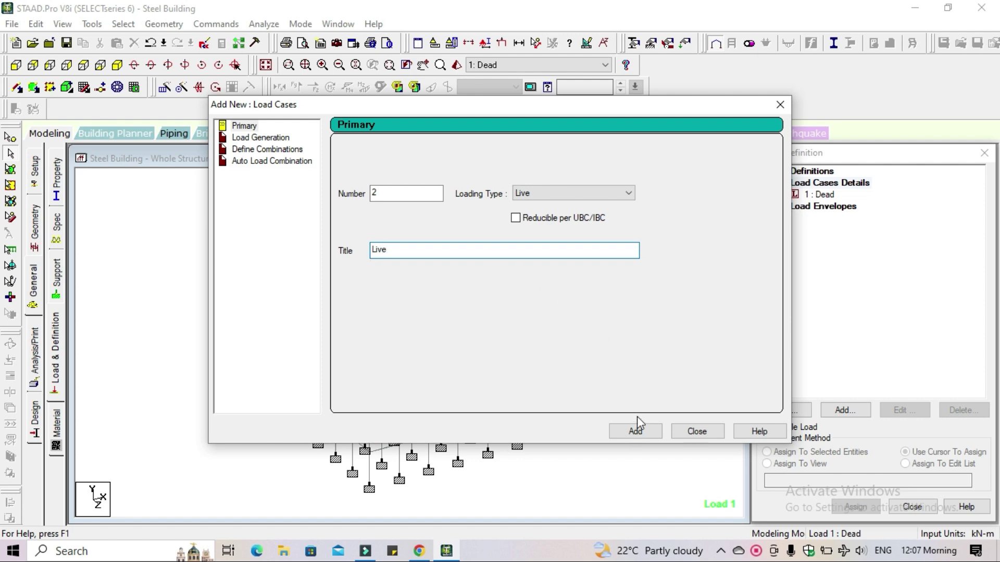
{"action": "left_click", "coordinate": [642, 434]}
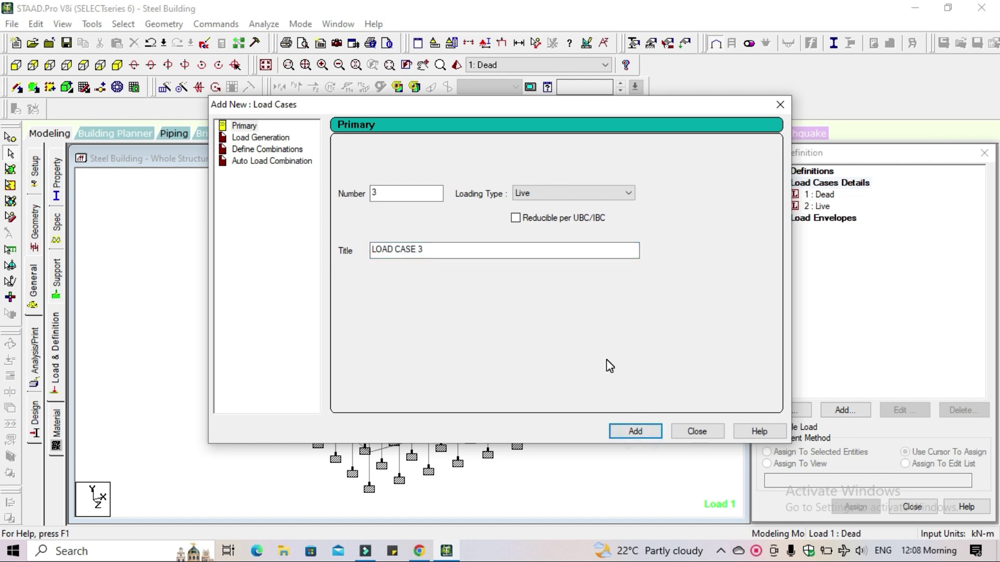
{"action": "left_click", "coordinate": [694, 433]}
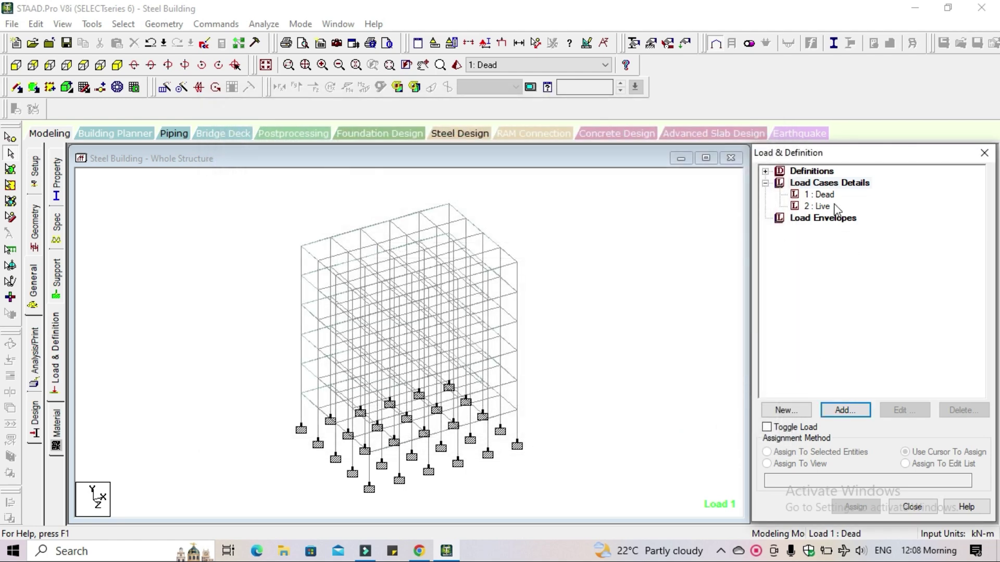
Step: Generate automatic load combinations with the Indian Code and the Genral_Structures category, add them to the load cases, and close the dialog
{"action": "left_click", "coordinate": [831, 187]}
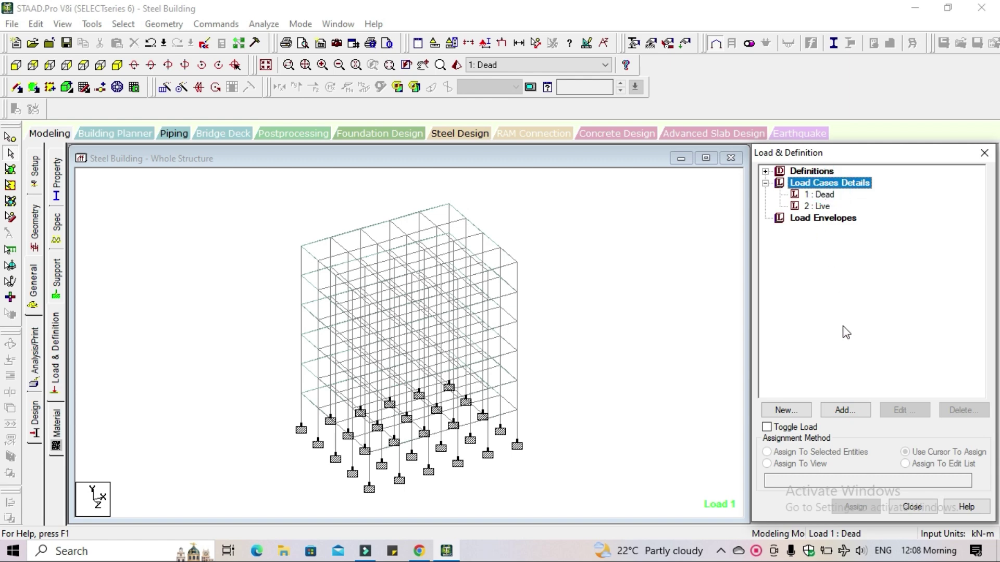
{"action": "left_click", "coordinate": [843, 412]}
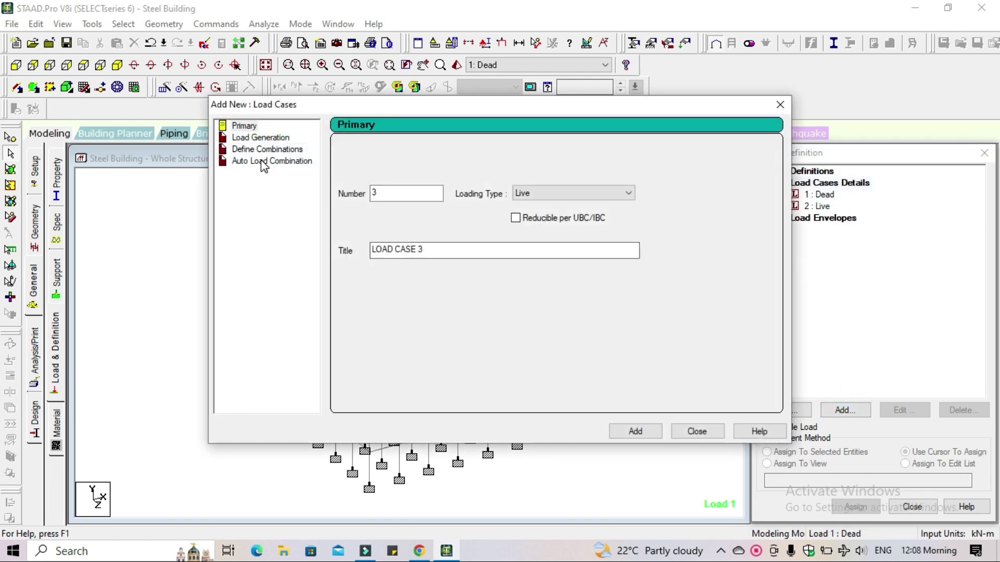
{"action": "left_click", "coordinate": [262, 162]}
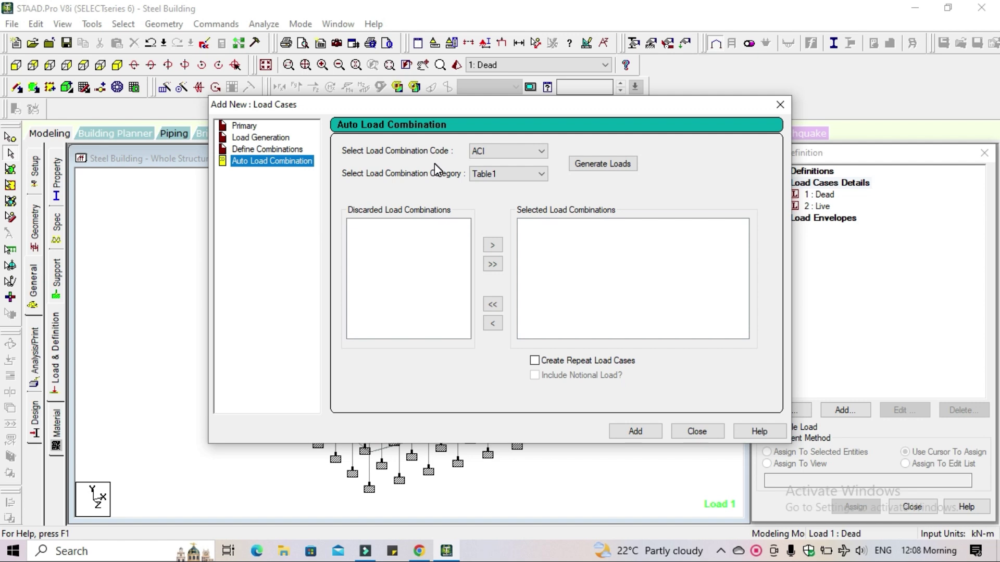
{"action": "left_click", "coordinate": [534, 155]}
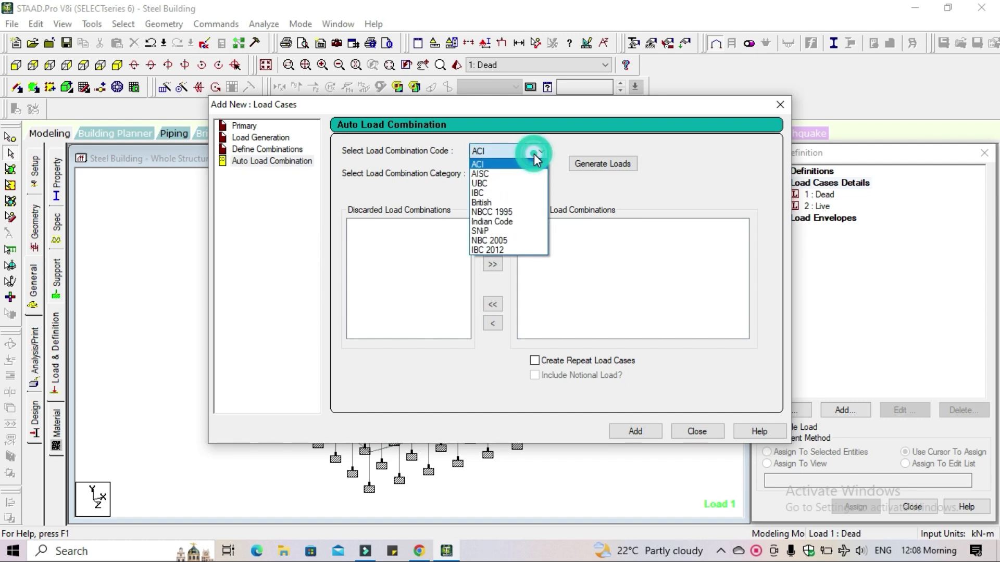
{"action": "left_click", "coordinate": [508, 223]}
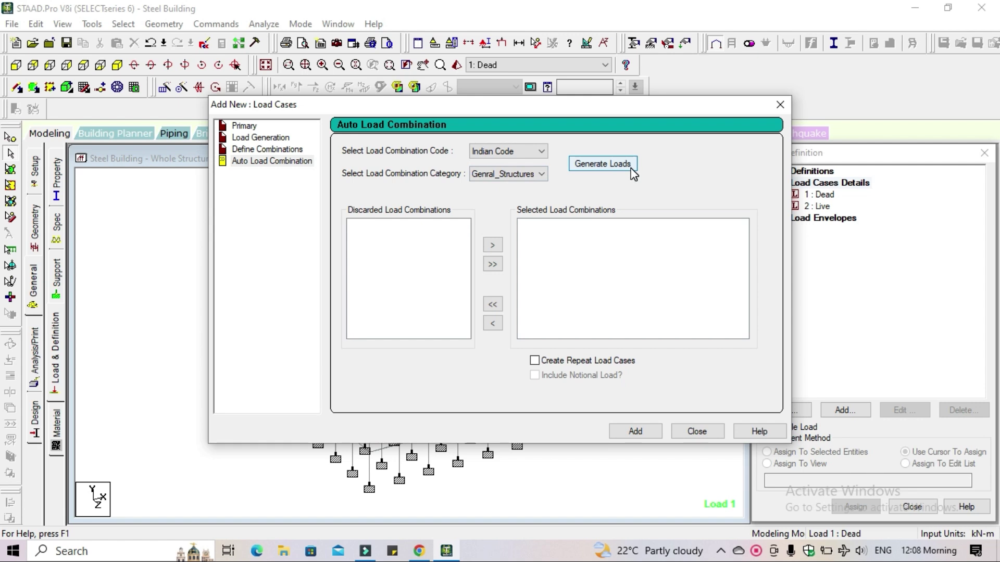
{"action": "left_click", "coordinate": [535, 178]}
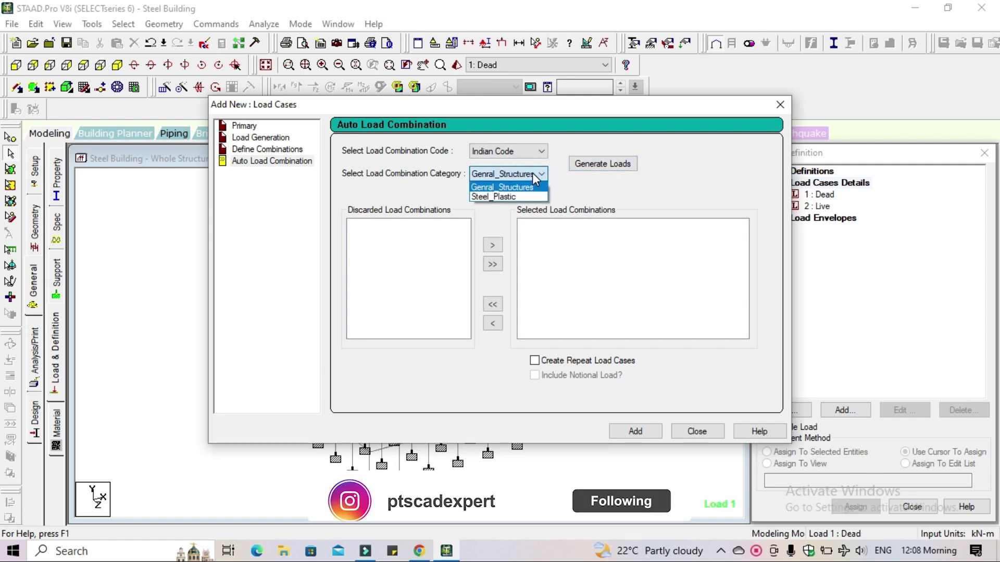
{"action": "left_click", "coordinate": [529, 188]}
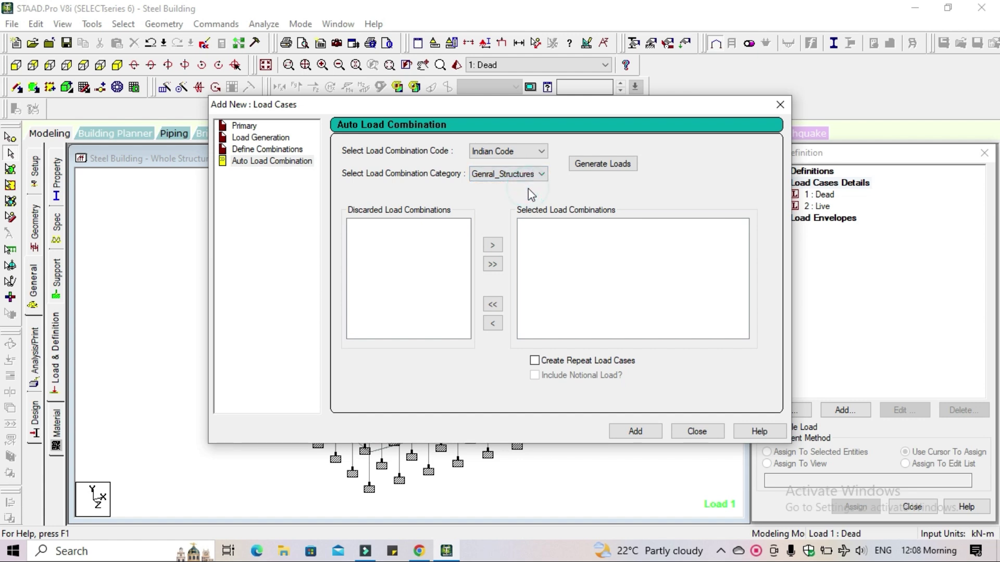
{"action": "left_click", "coordinate": [608, 166]}
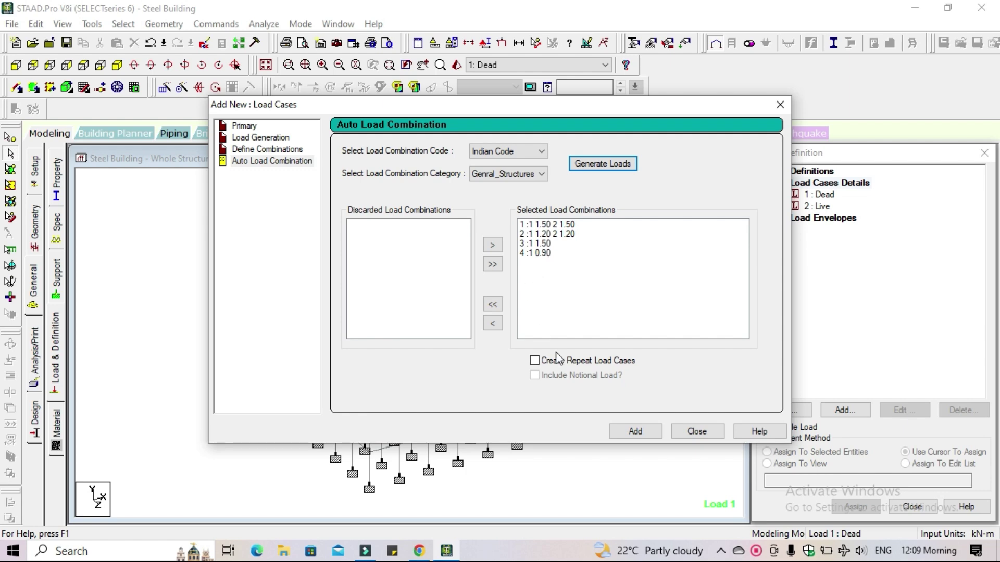
{"action": "left_click", "coordinate": [630, 432]}
{"action": "left_click", "coordinate": [697, 433]}
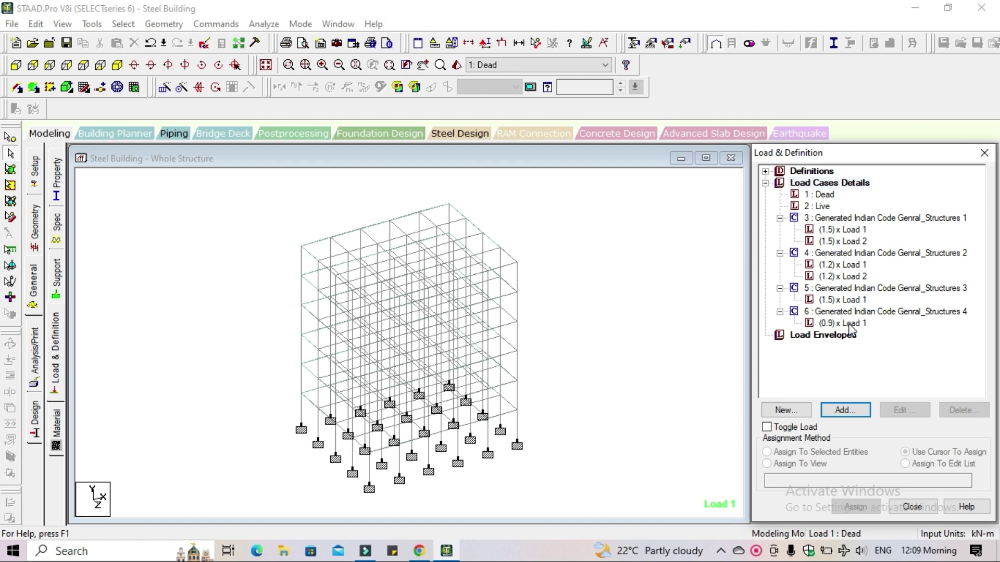
Step: Add a selfweight load in the Y direction with factor -1 to the Dead load case
{"action": "left_click", "coordinate": [817, 196]}
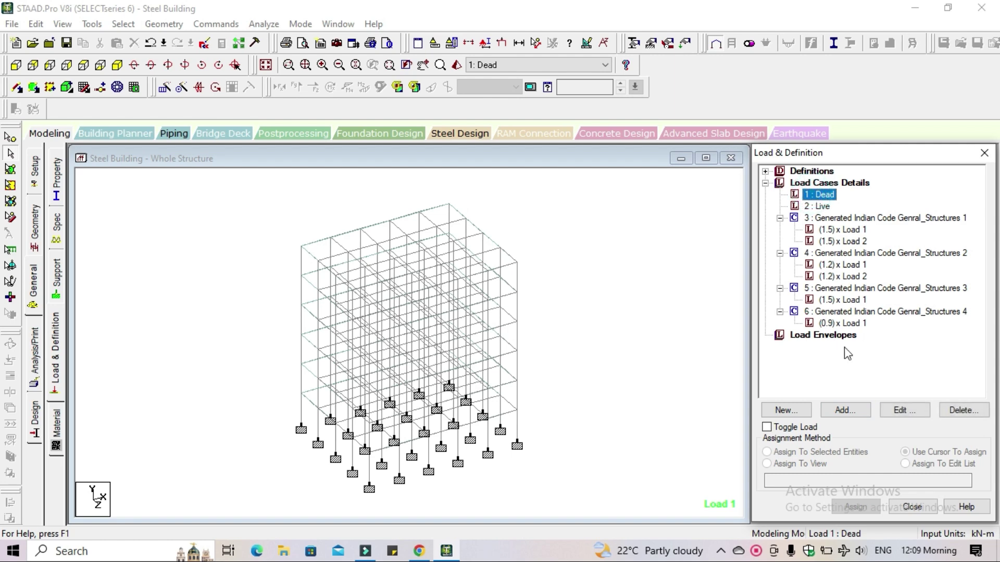
{"action": "left_click", "coordinate": [861, 417]}
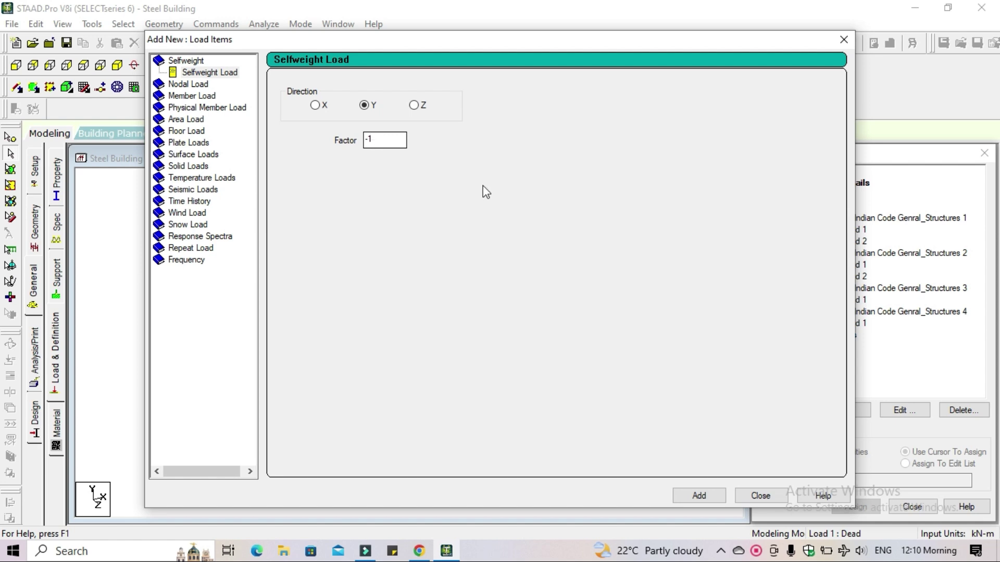
{"action": "left_click", "coordinate": [701, 495]}
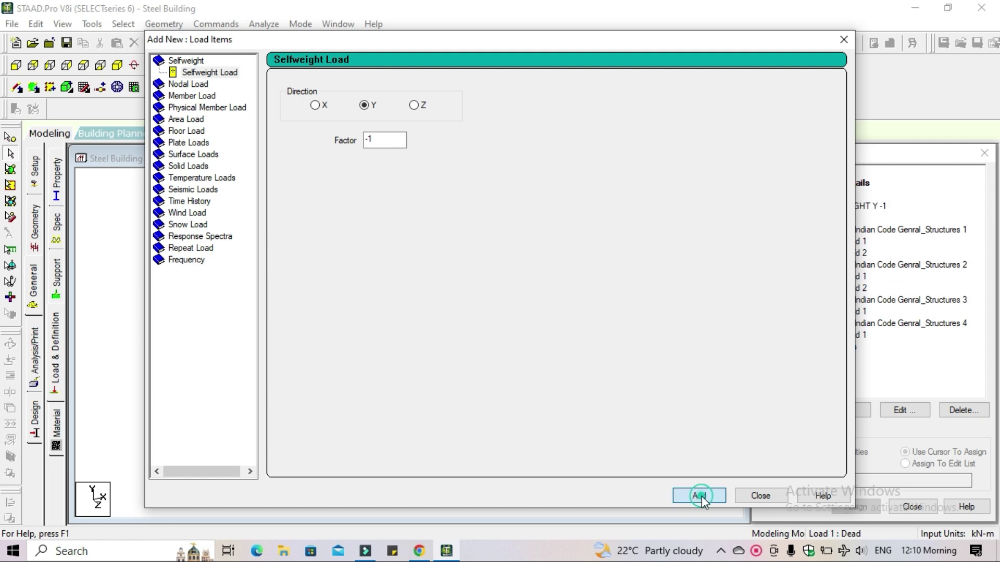
{"action": "left_click", "coordinate": [770, 493]}
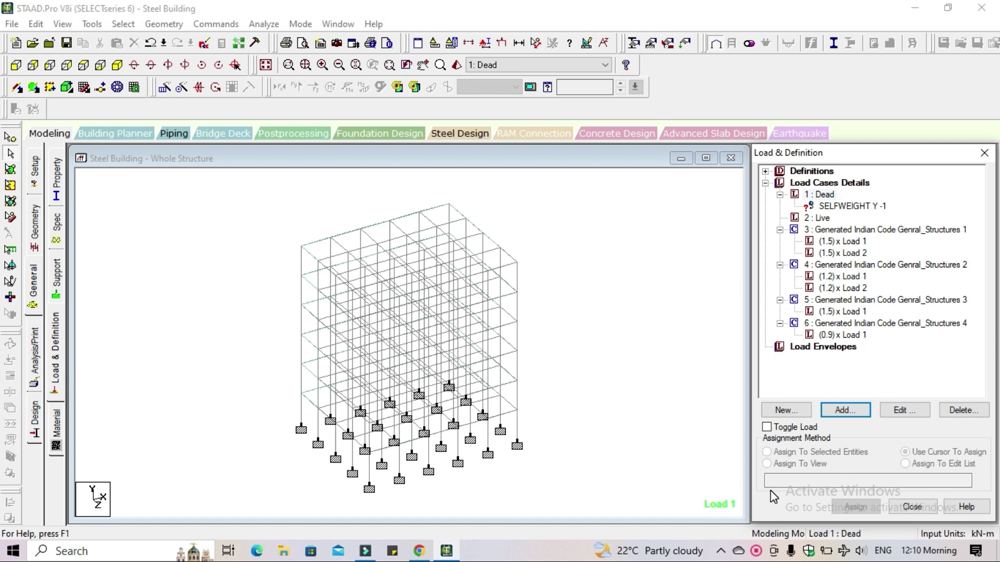
Step: Add a floor load of -4.5 kN/m2 in Global Y to the Live load case, with a Y range from 3 to 18 m
{"action": "left_click", "coordinate": [823, 219]}
{"action": "left_click", "coordinate": [840, 409]}
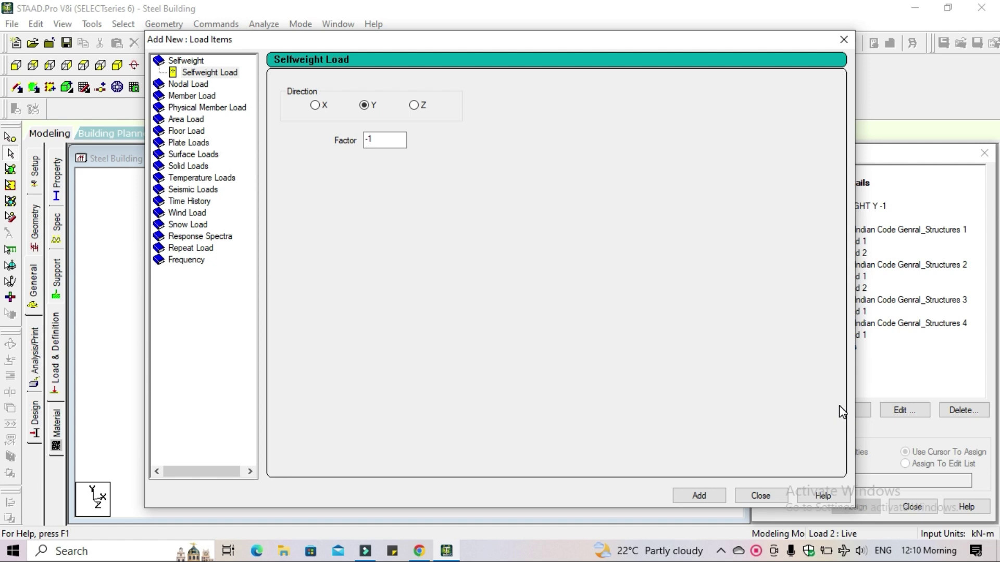
{"action": "left_click", "coordinate": [202, 130]}
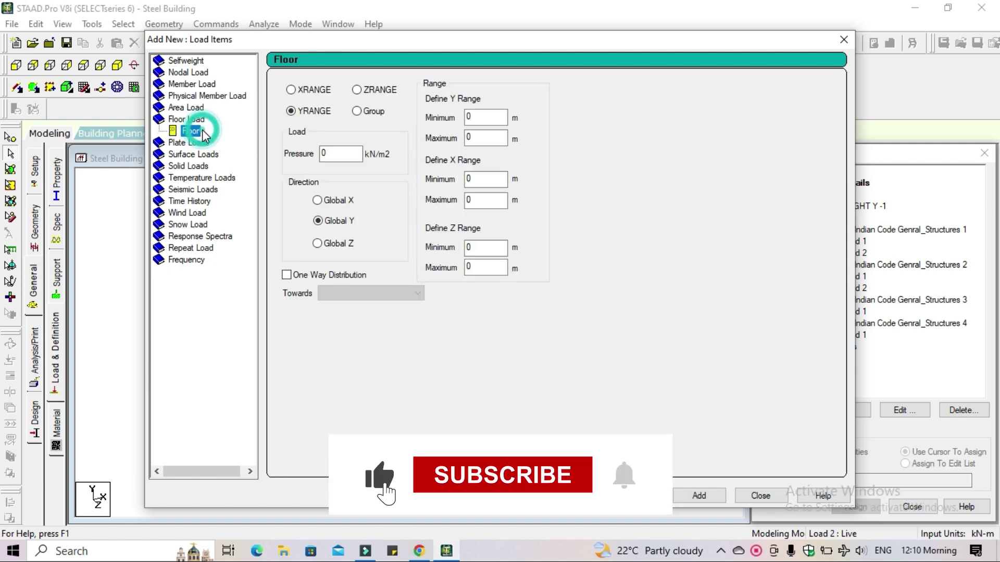
{"action": "double_click", "coordinate": [340, 155]}
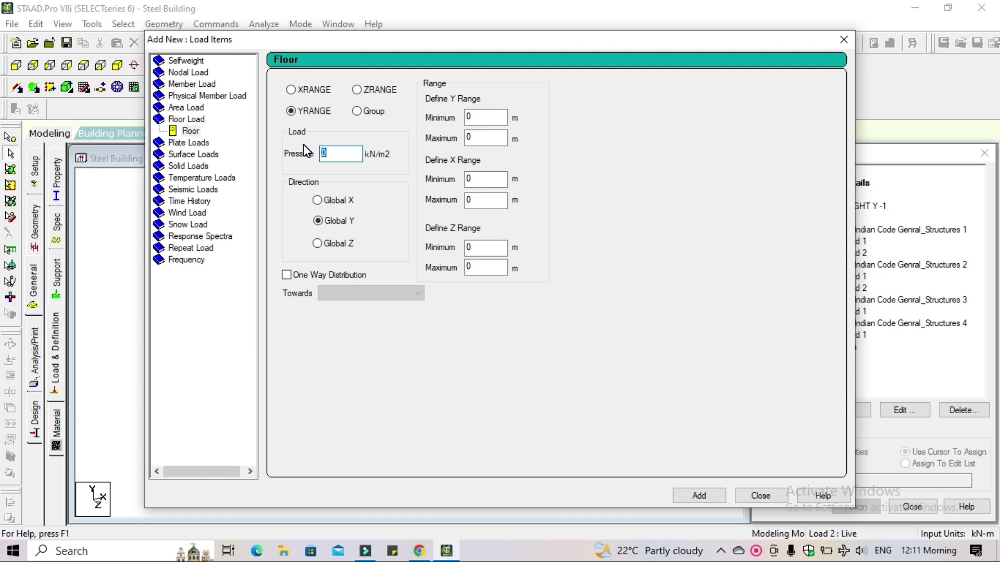
{"action": "type", "text": "-4.5"}
{"action": "left_click", "coordinate": [487, 117]}
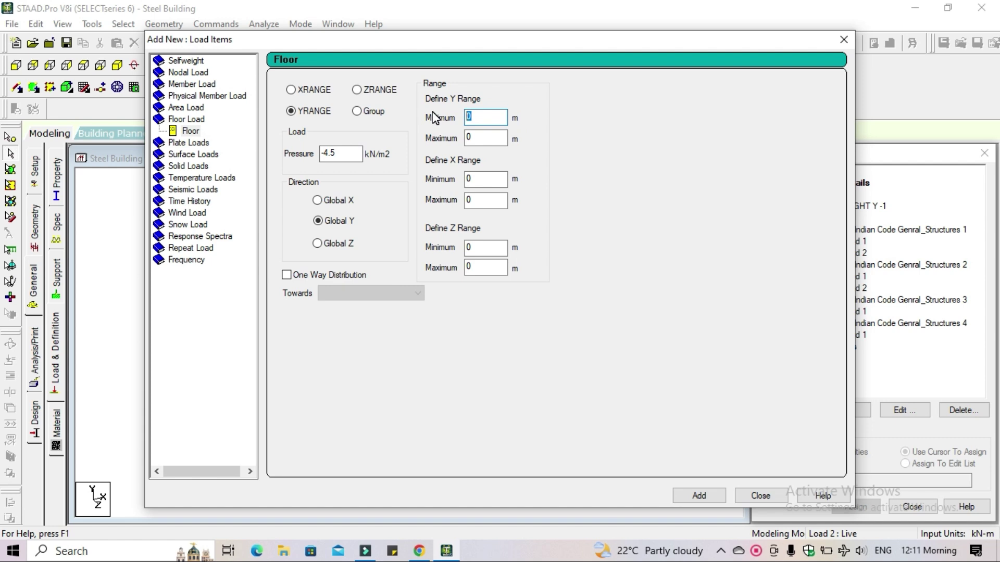
{"action": "type", "text": "3"}
{"action": "key", "text": "Tab"}
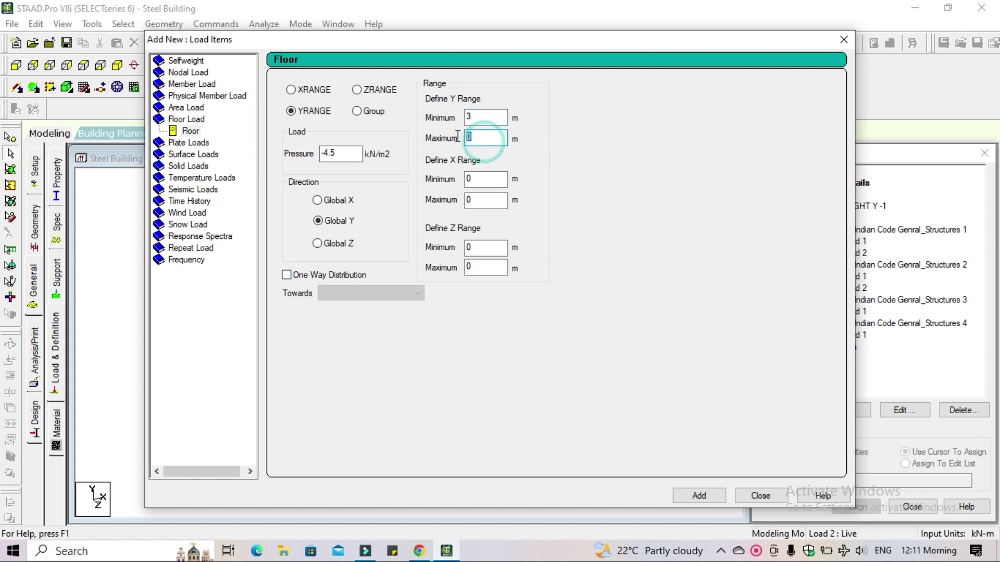
{"action": "type", "text": "18"}
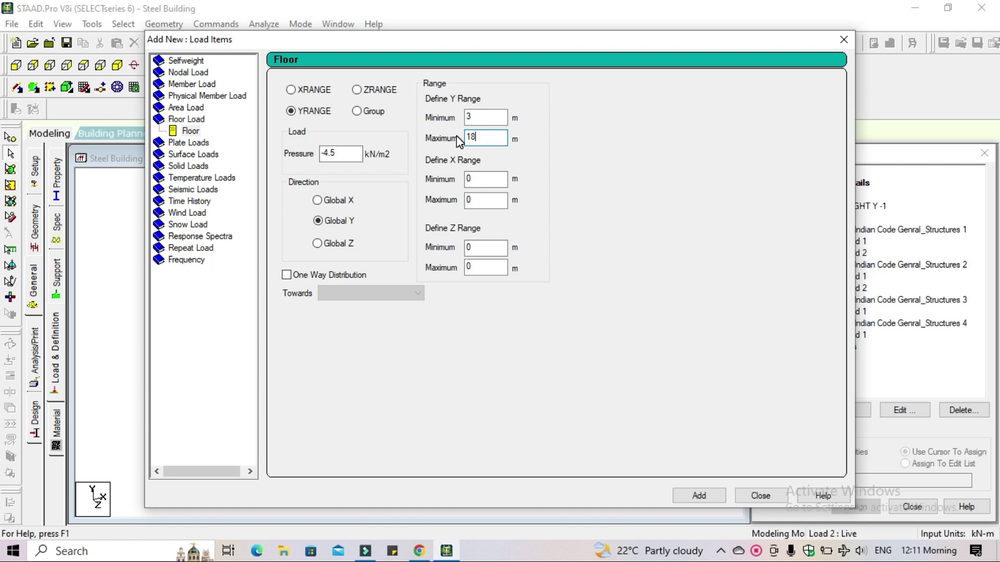
{"action": "left_click", "coordinate": [703, 500]}
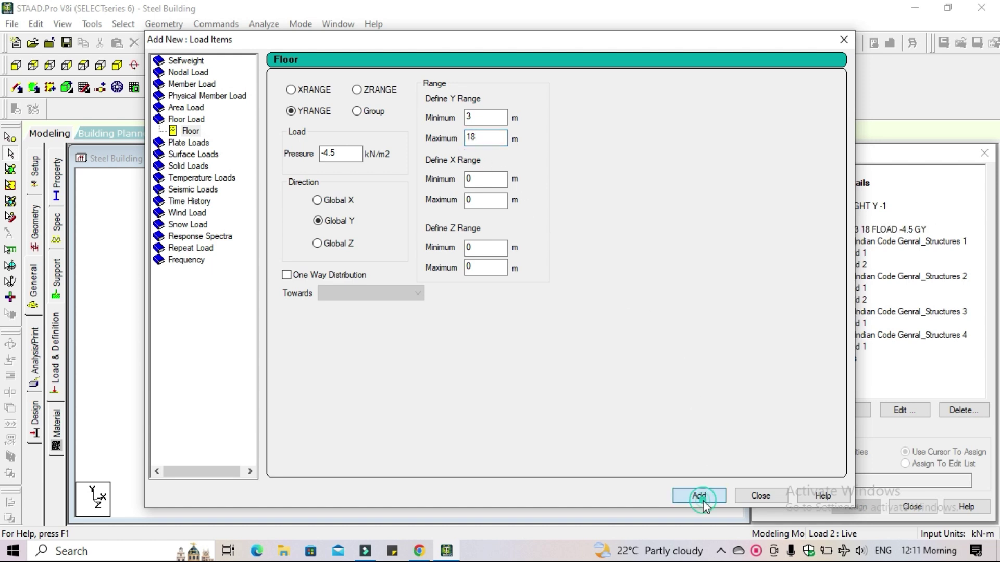
{"action": "left_click", "coordinate": [759, 495]}
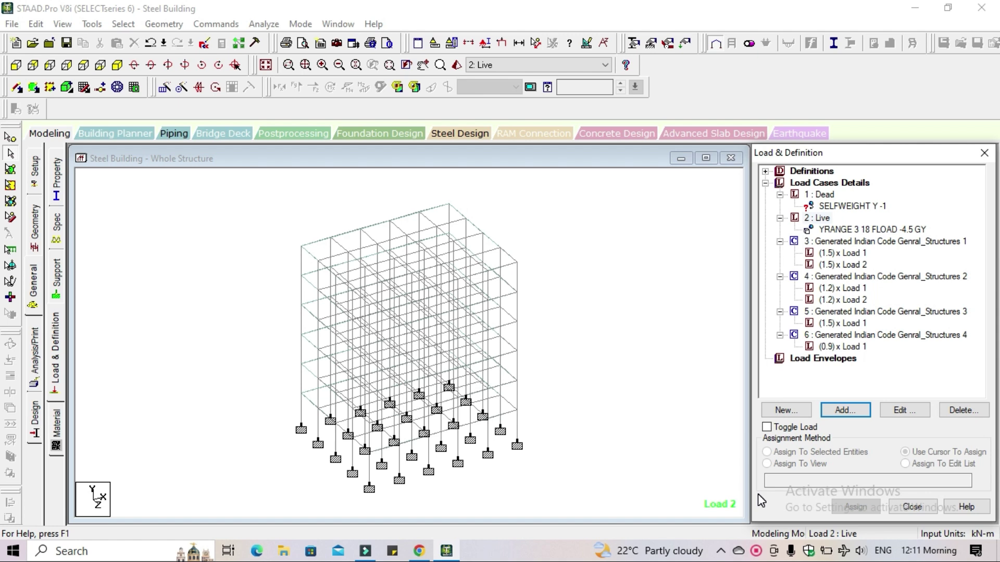
Step: Select the SELFWEIGHT Y -1 item under the Dead load case
{"action": "left_click", "coordinate": [838, 206]}
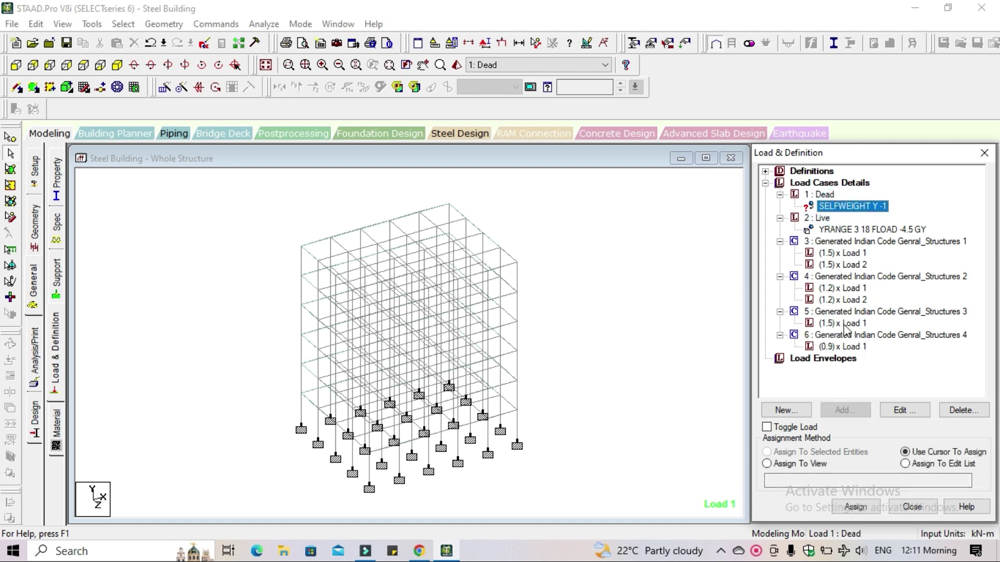
Step: Assign the Dead case's SELFWEIGHT Y -1 load to the whole view and display the Live case's floor load on the frame
{"action": "left_click", "coordinate": [815, 465]}
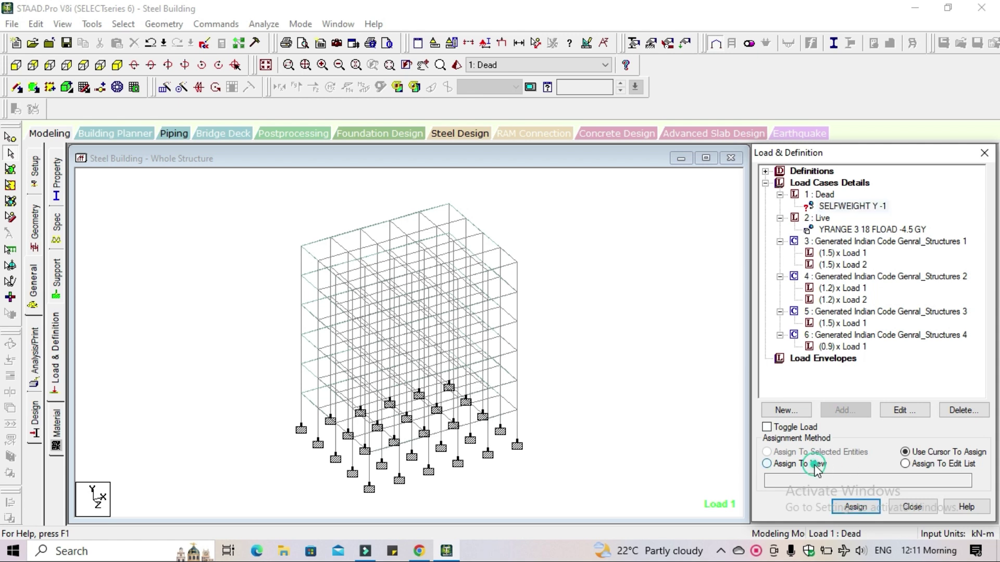
{"action": "left_click", "coordinate": [855, 507]}
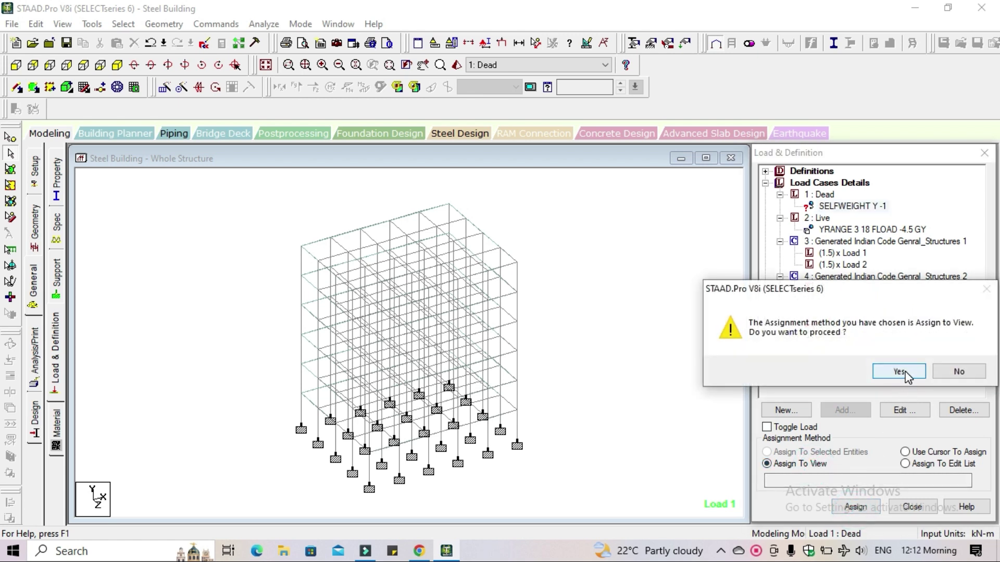
{"action": "left_click", "coordinate": [904, 371]}
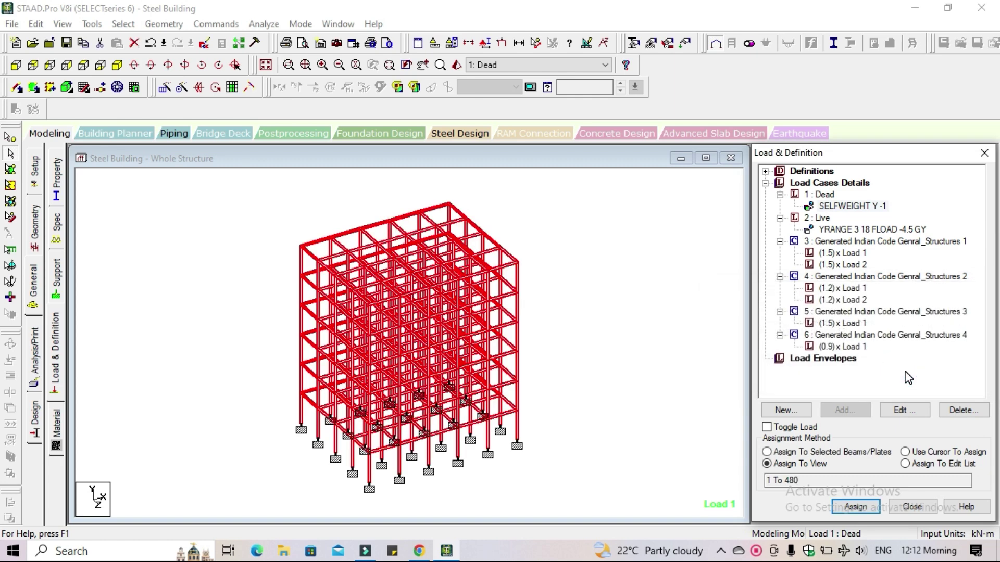
{"action": "left_click", "coordinate": [857, 230]}
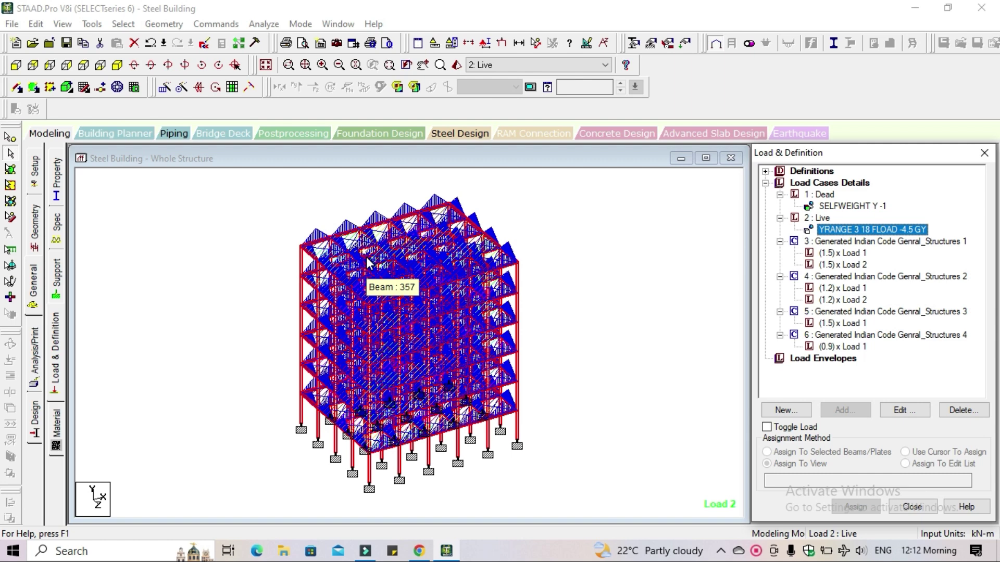
{"action": "left_click", "coordinate": [138, 346]}
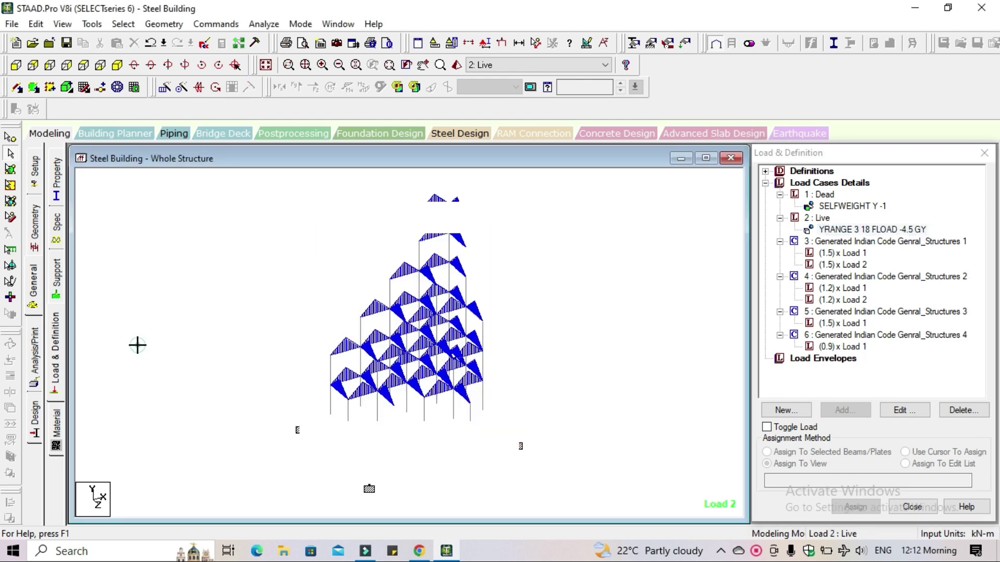
Step: Show the materials assigned to the structure's members and let auto save store the file
{"action": "left_click", "coordinate": [56, 438]}
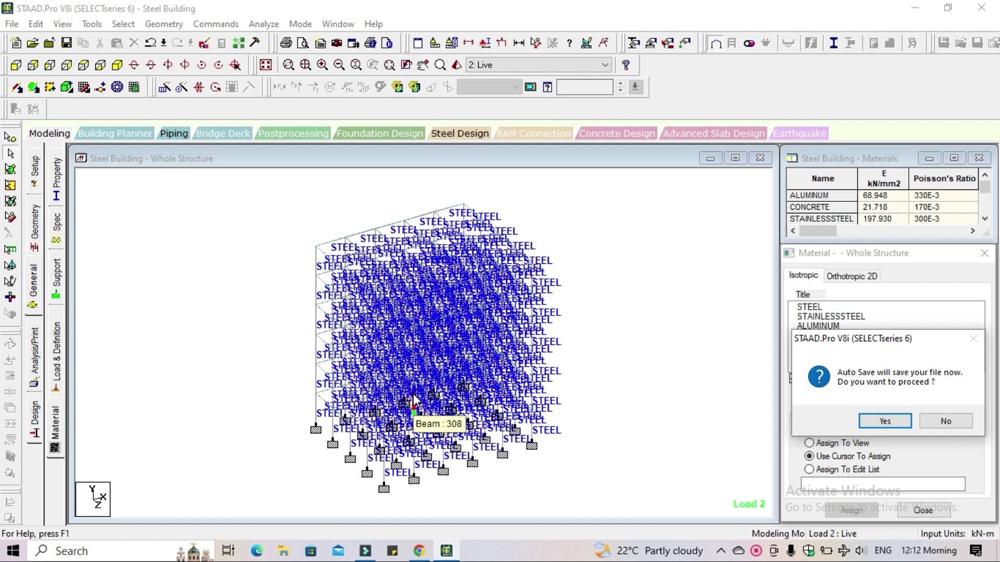
{"action": "left_click", "coordinate": [188, 294]}
{"action": "left_click", "coordinate": [36, 351]}
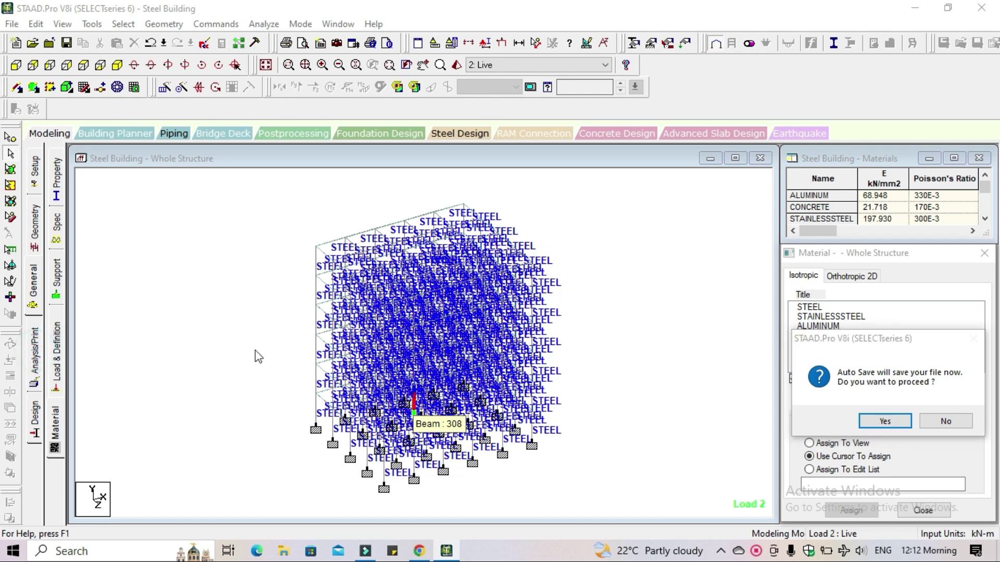
{"action": "left_click", "coordinate": [885, 421]}
{"action": "left_click", "coordinate": [421, 294]}
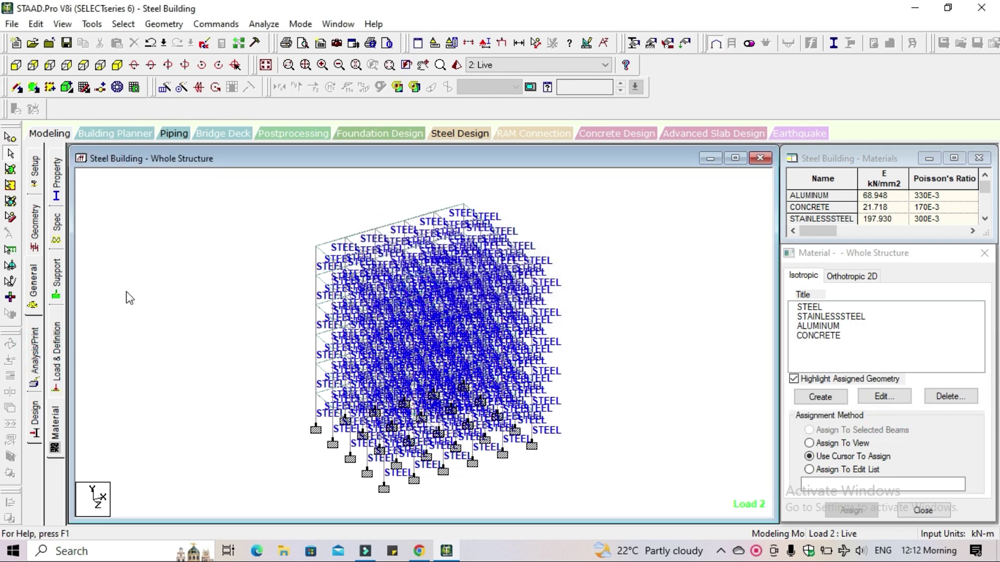
Step: Add a Perform Analysis command with the No Print option to the structure's analysis commands
{"action": "left_click", "coordinate": [34, 354]}
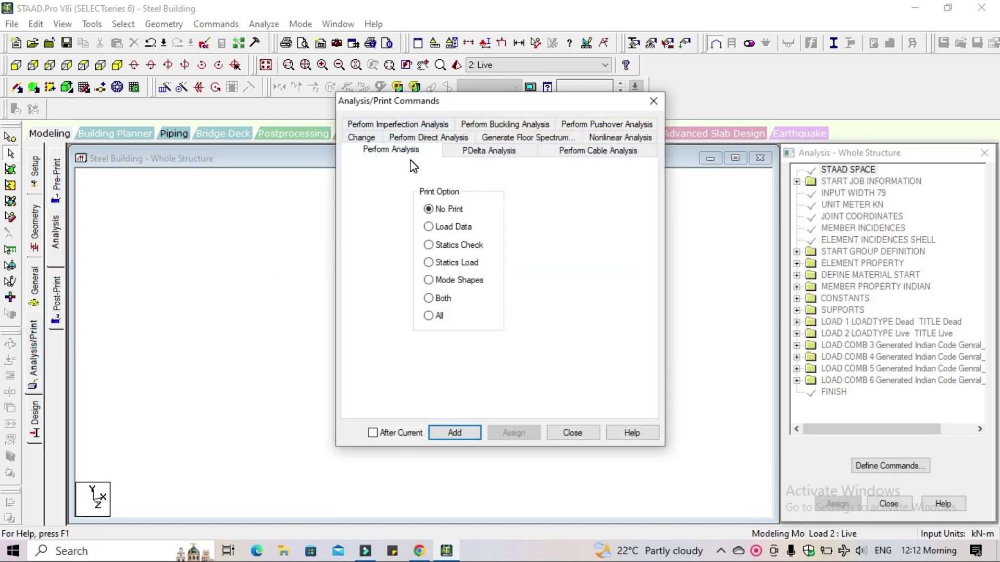
{"action": "left_click", "coordinate": [469, 436]}
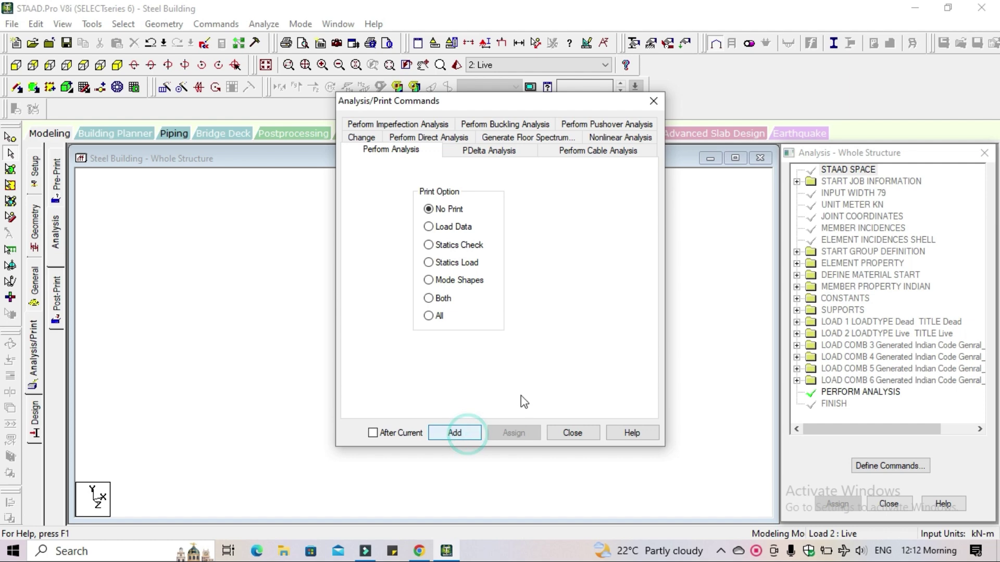
{"action": "left_click", "coordinate": [564, 433]}
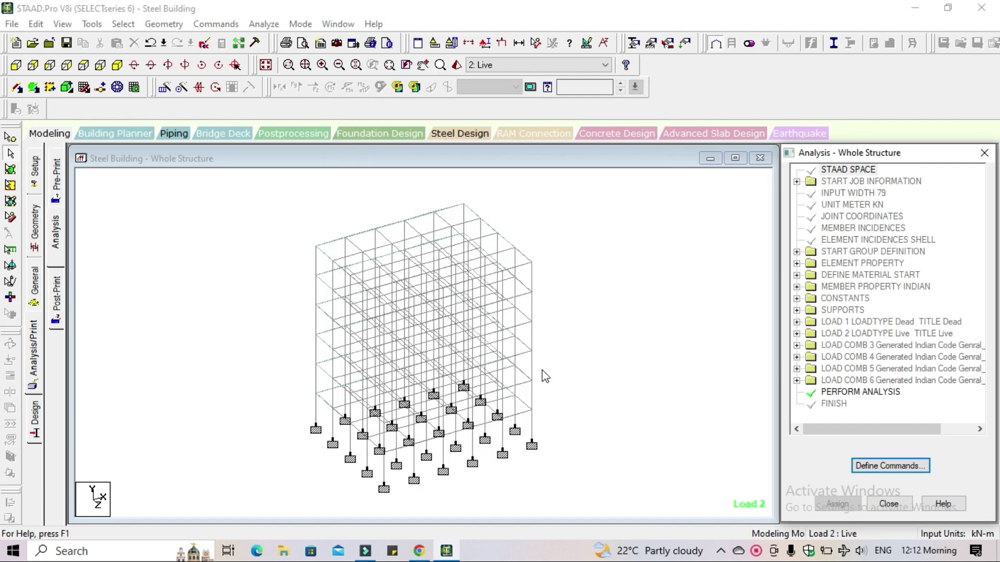
Step: Run the analysis of the steel building, saving the modified structure
{"action": "left_click", "coordinate": [264, 24]}
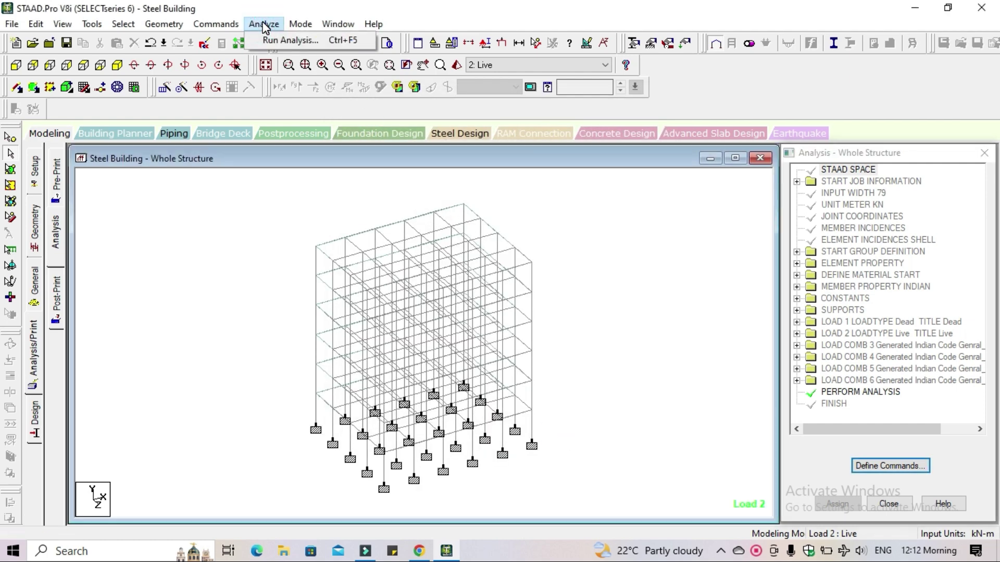
{"action": "left_click", "coordinate": [278, 40]}
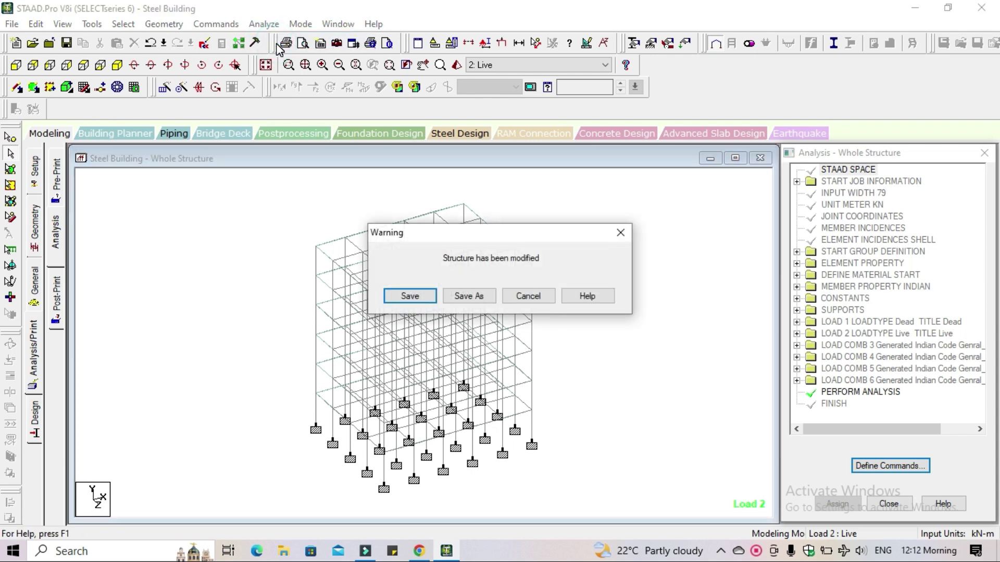
{"action": "left_click", "coordinate": [410, 295]}
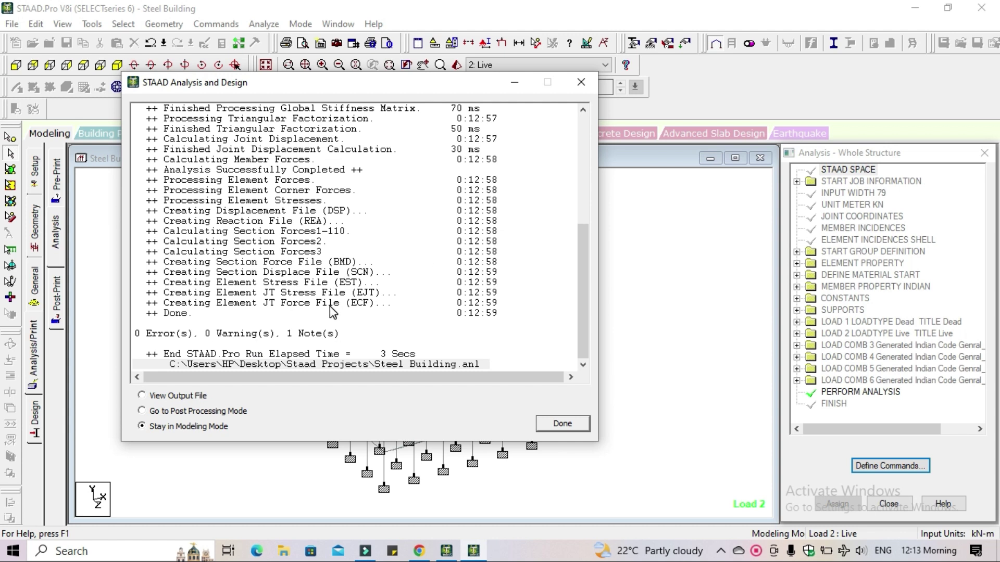
Step: Finish the analysis run with the Stay in Modeling Mode option
{"action": "left_click", "coordinate": [185, 401]}
{"action": "left_click", "coordinate": [177, 433]}
{"action": "left_click", "coordinate": [186, 426]}
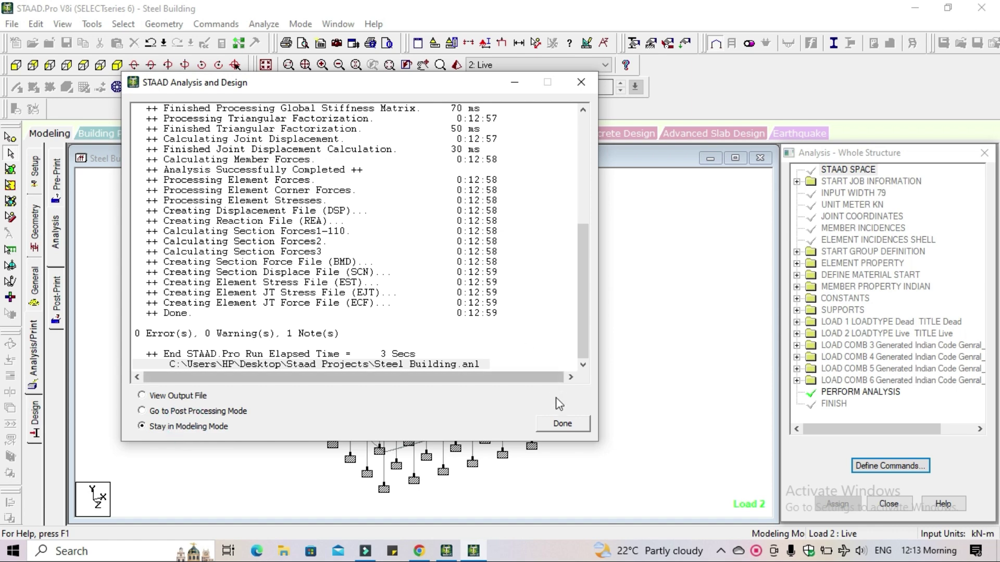
{"action": "left_click", "coordinate": [563, 425]}
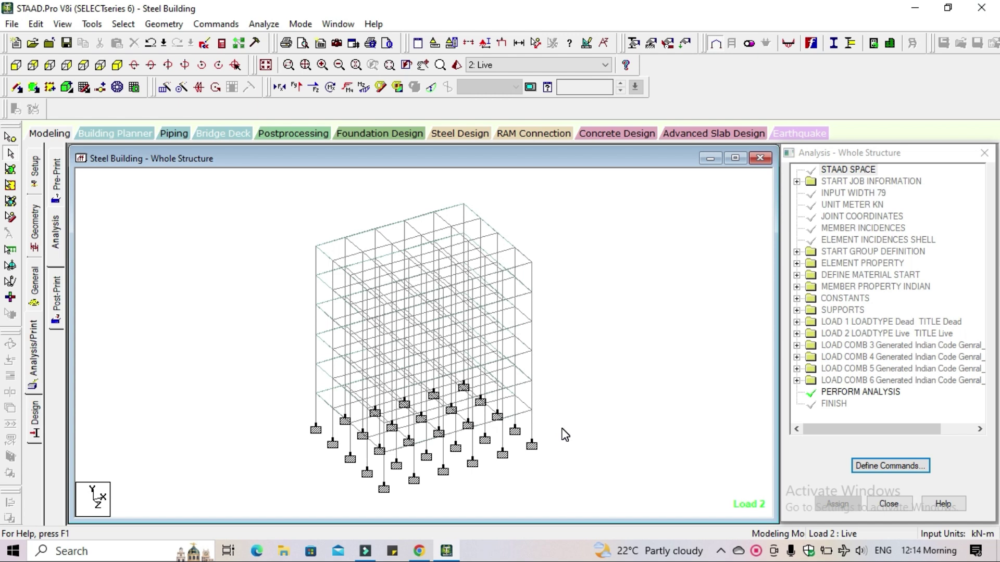
Step: Switch to Postprocessing and apply the results setup with 1 Dead and 2 Live highlighted among the selected load cases
{"action": "left_click", "coordinate": [297, 135]}
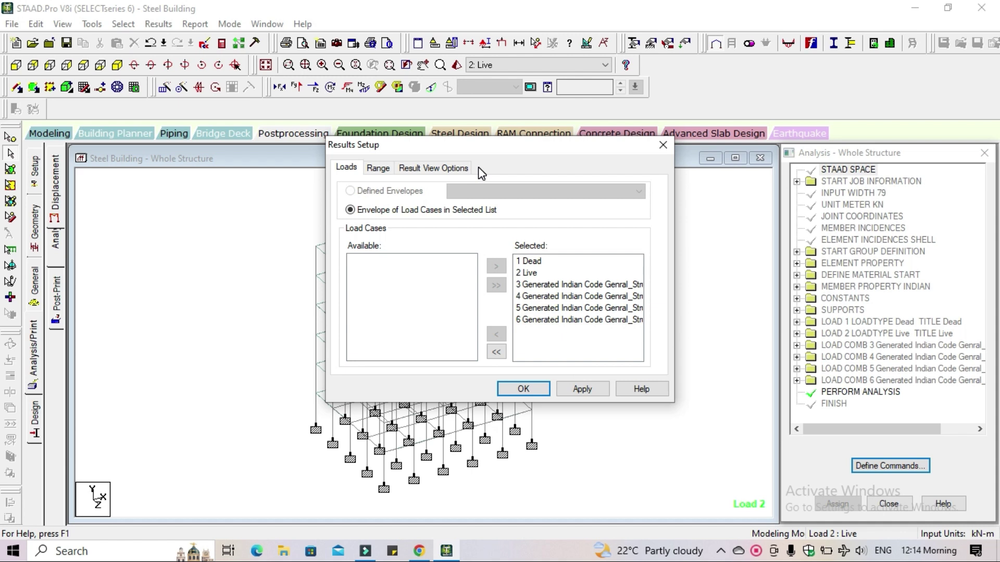
{"action": "left_click_drag", "start_coordinate": [544, 262], "coordinate": [547, 278]}
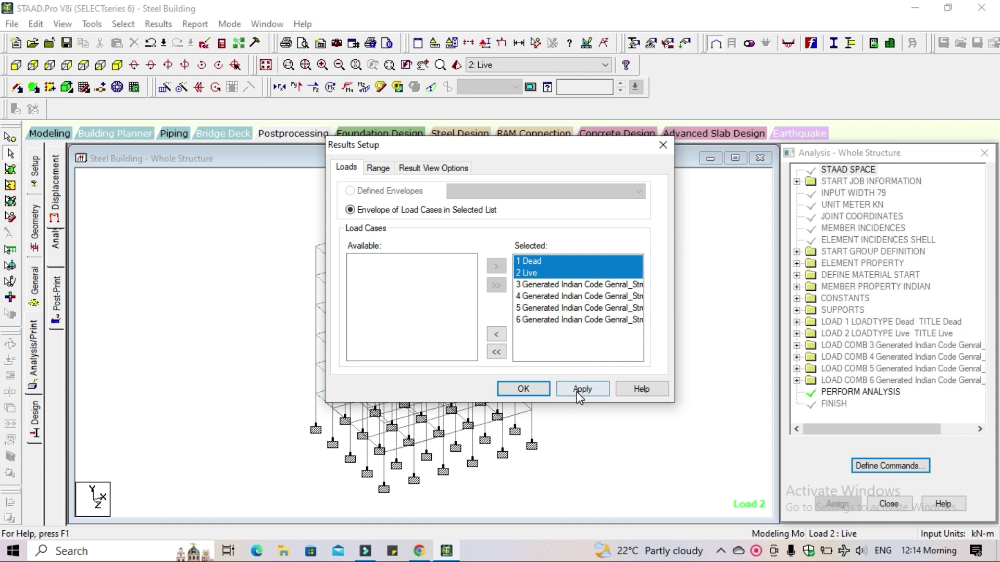
{"action": "left_click", "coordinate": [569, 336]}
{"action": "left_click_drag", "start_coordinate": [527, 262], "coordinate": [541, 321]}
{"action": "left_click", "coordinate": [555, 327]}
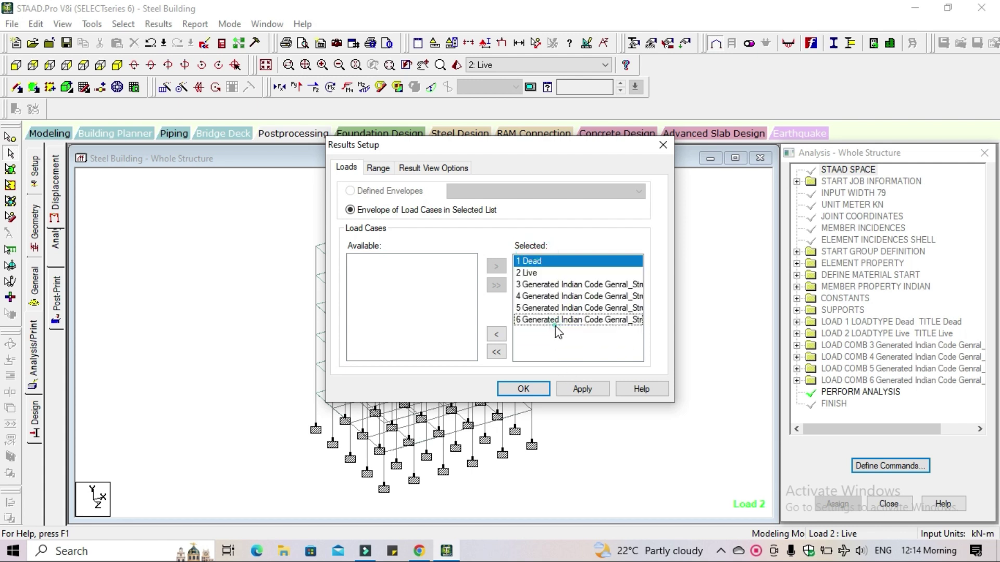
{"action": "left_click_drag", "start_coordinate": [546, 264], "coordinate": [539, 273]}
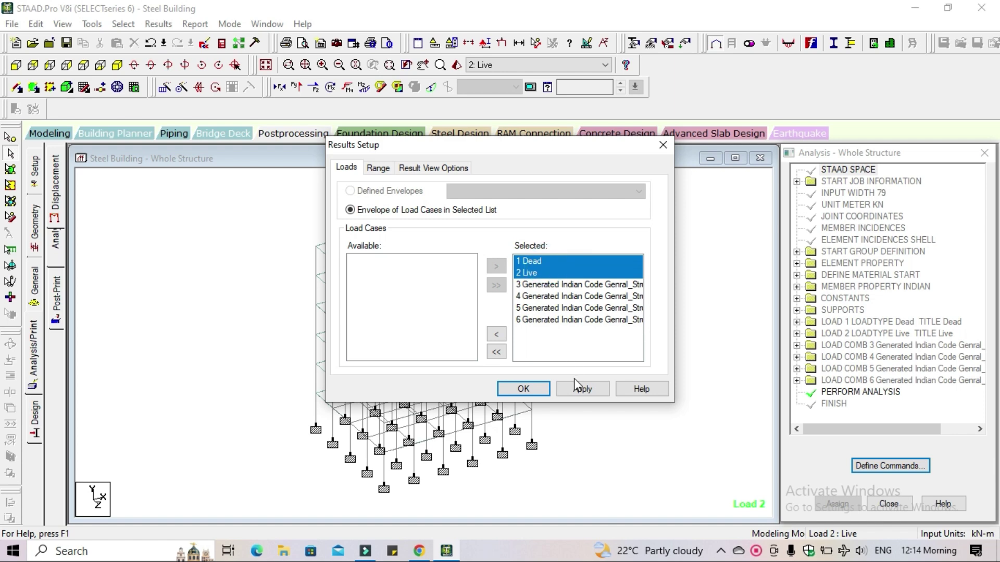
{"action": "left_click", "coordinate": [580, 391]}
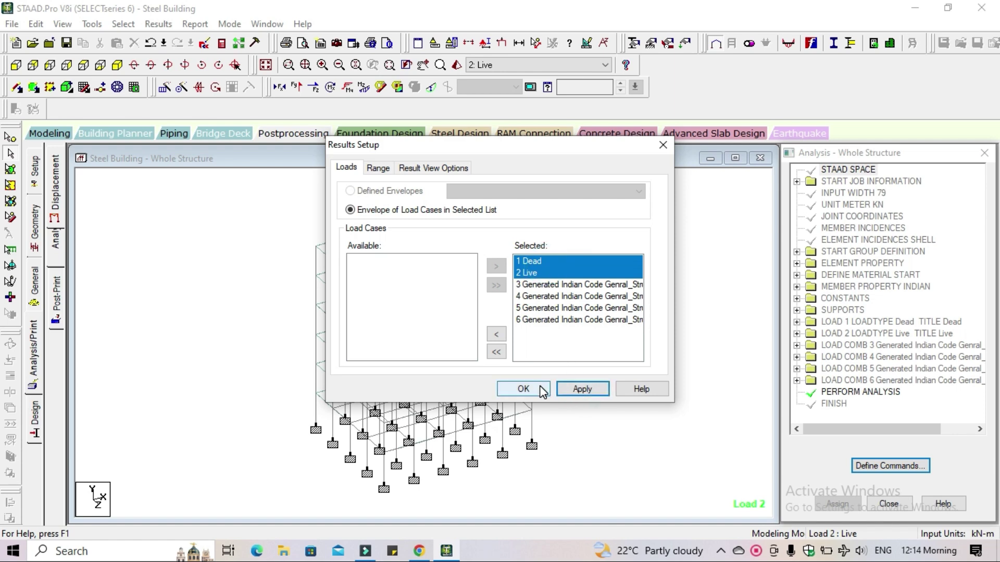
{"action": "left_click", "coordinate": [523, 389]}
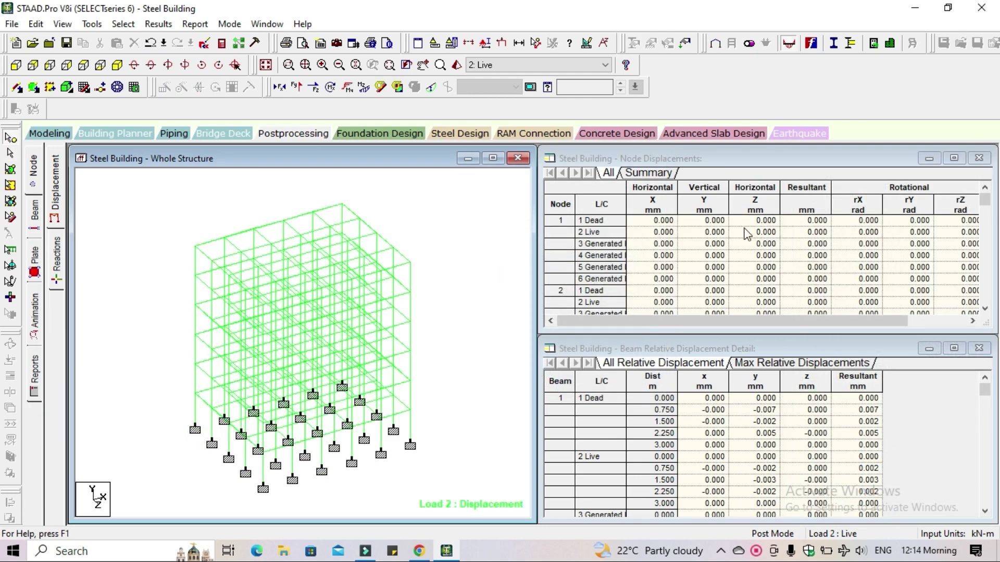
Step: Review the node displacement table and display the results of Dead and of combination 3, Generated Indian Code Genral_Structures 1
{"action": "scroll", "coordinate": [765, 261], "scroll_direction": "down", "scroll_amount": 1}
{"action": "scroll", "coordinate": [768, 266], "scroll_direction": "down", "scroll_amount": 2}
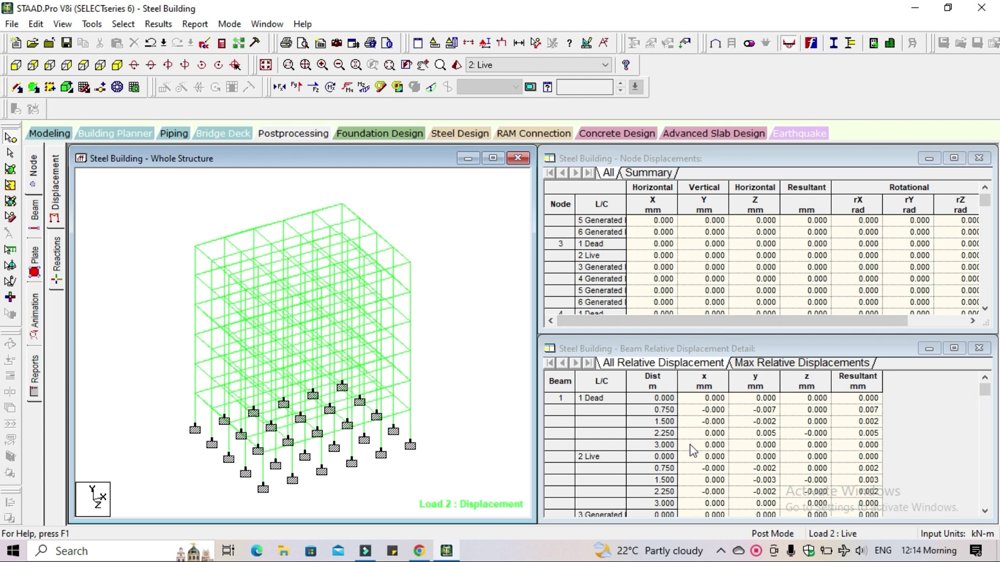
{"action": "left_click", "coordinate": [552, 64]}
{"action": "left_click", "coordinate": [552, 78]}
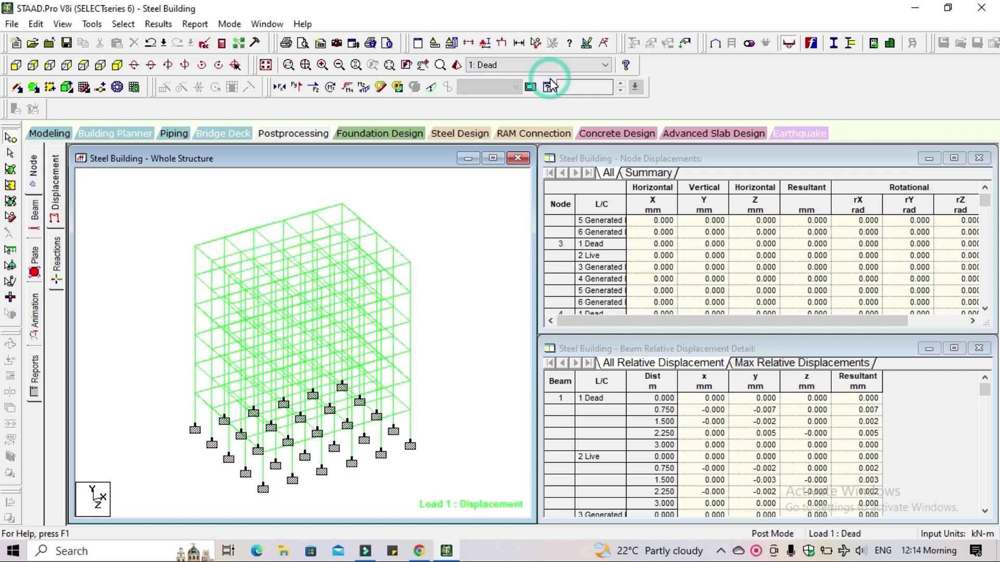
{"action": "left_click", "coordinate": [553, 64]}
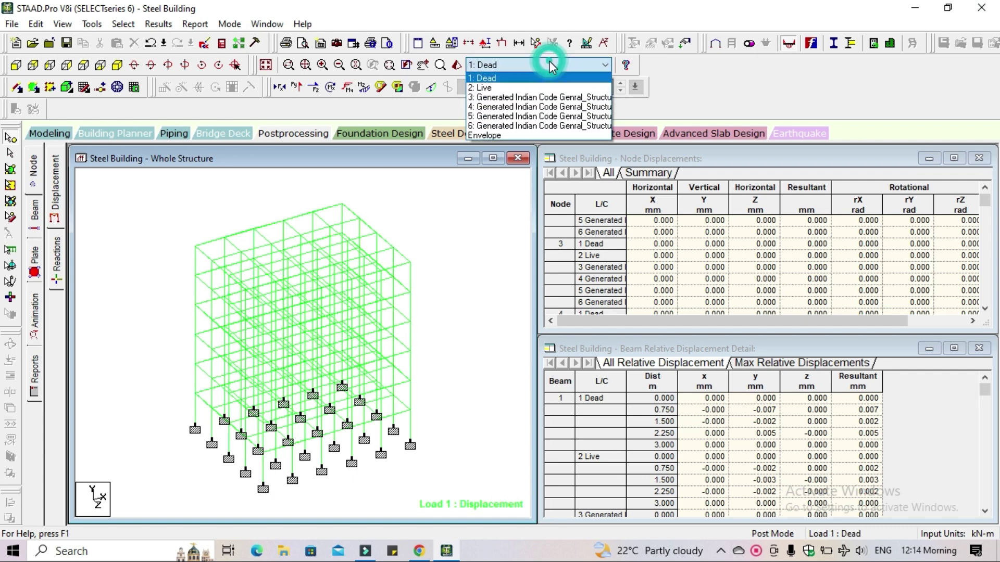
{"action": "left_click", "coordinate": [551, 98]}
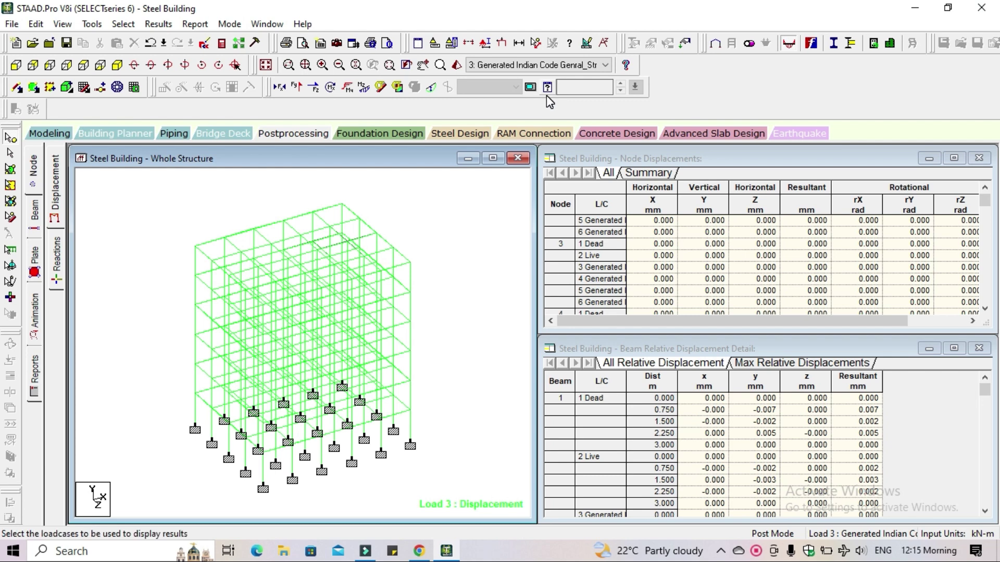
Step: View the axial force and Shear Y diagrams on the structure one at a time for load case 3, hiding each again
{"action": "left_click", "coordinate": [280, 89]}
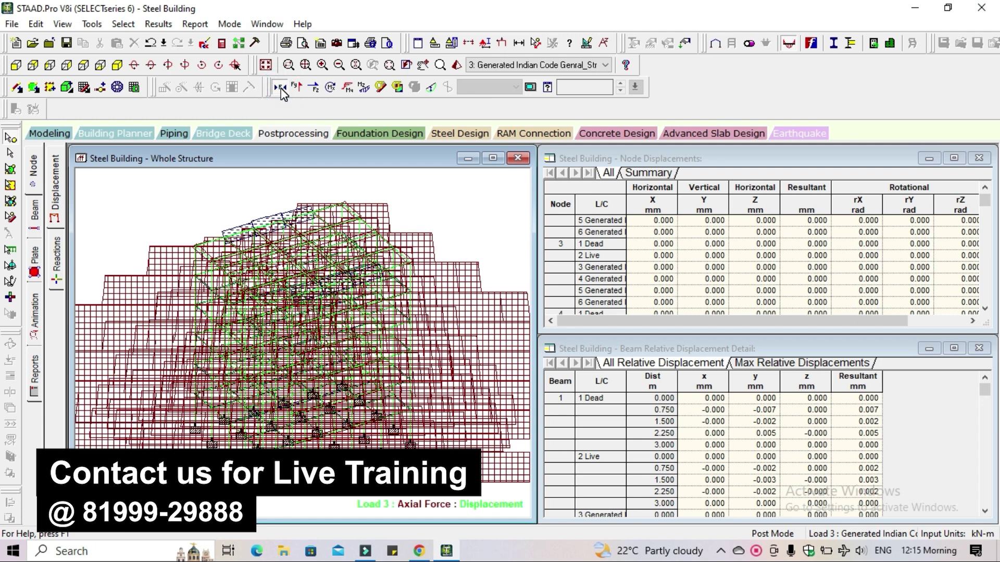
{"action": "left_click", "coordinate": [281, 89]}
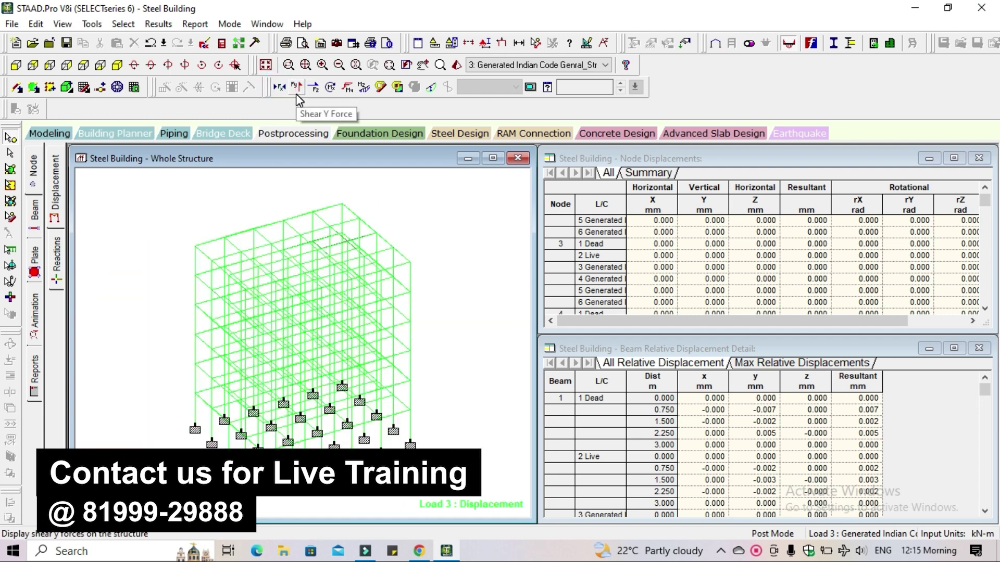
{"action": "left_click", "coordinate": [295, 89]}
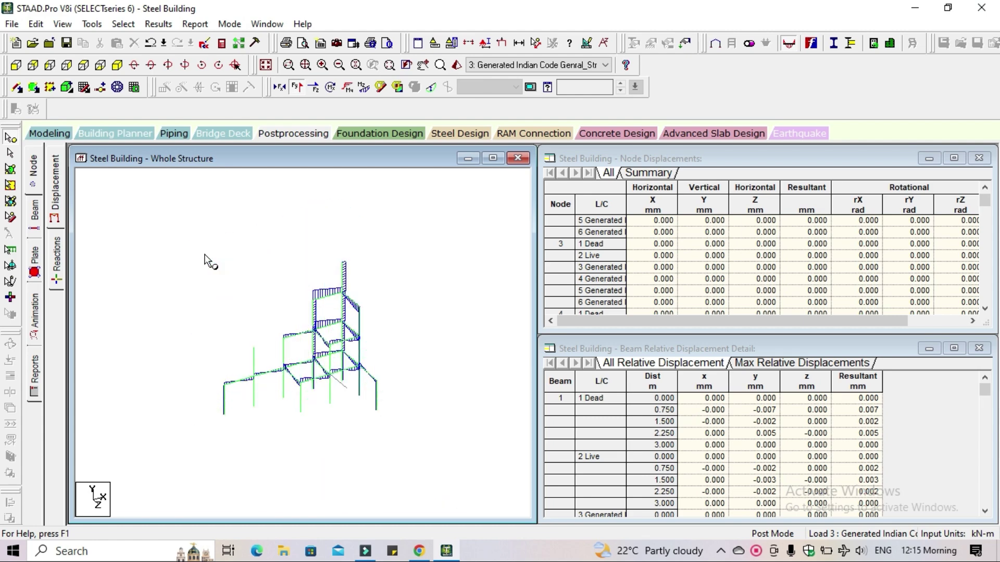
{"action": "scroll", "coordinate": [377, 267], "scroll_direction": "up", "scroll_amount": 4}
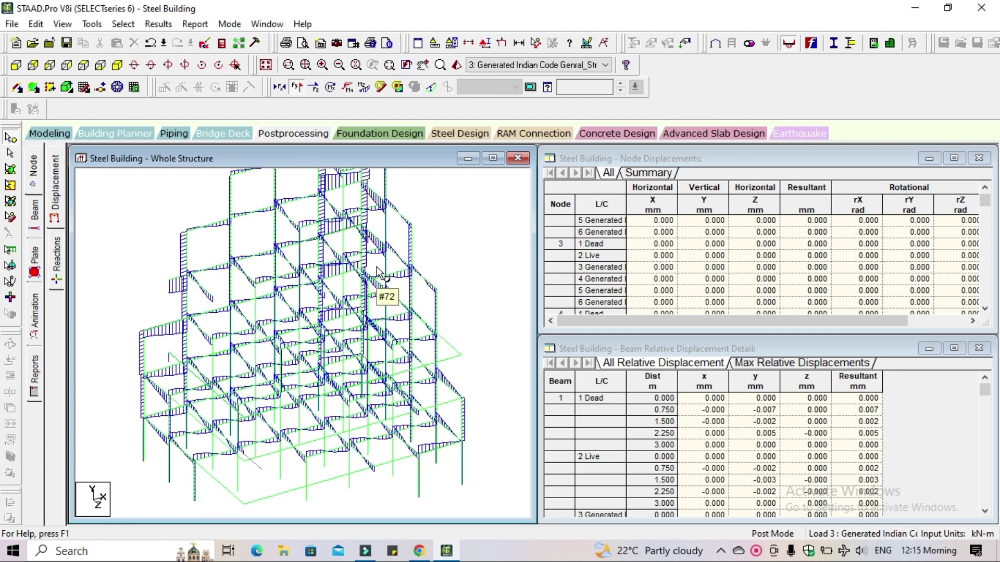
{"action": "middle_click_drag", "start_coordinate": [170, 235], "coordinate": [171, 285]}
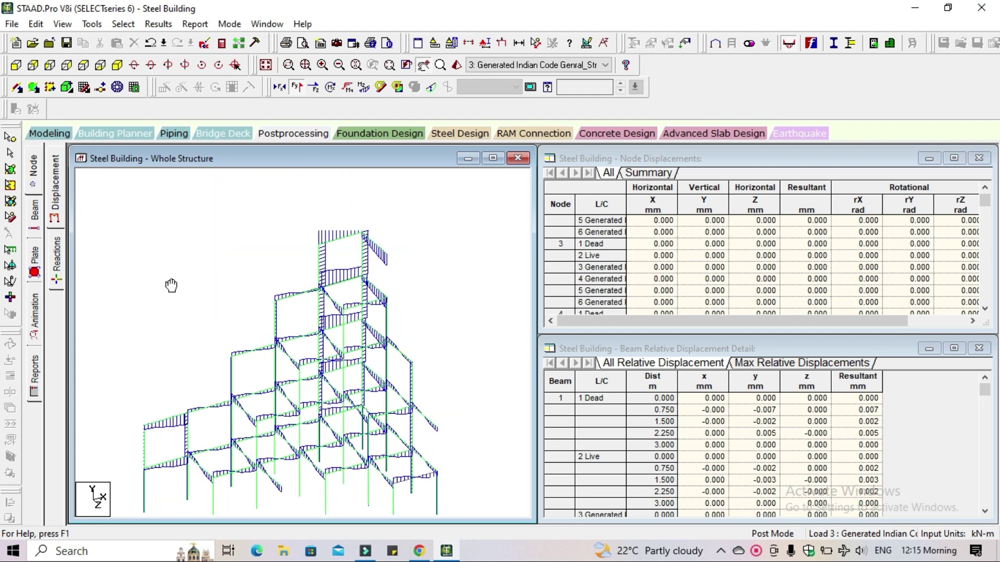
{"action": "left_click", "coordinate": [296, 87]}
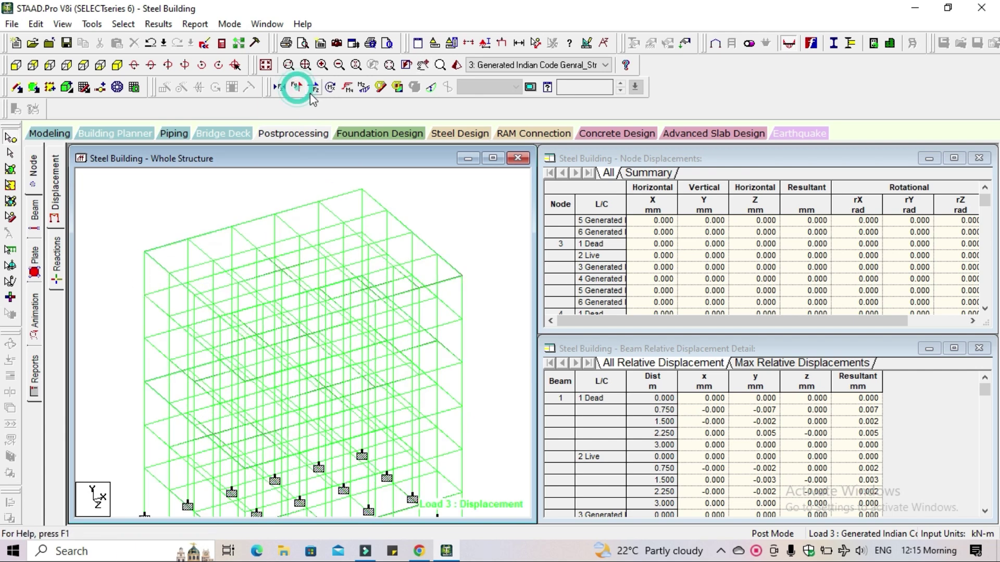
Step: Display the Shear Z diagram on the structure for load case 3 and enlarge the diagram's scale
{"action": "left_click", "coordinate": [313, 92]}
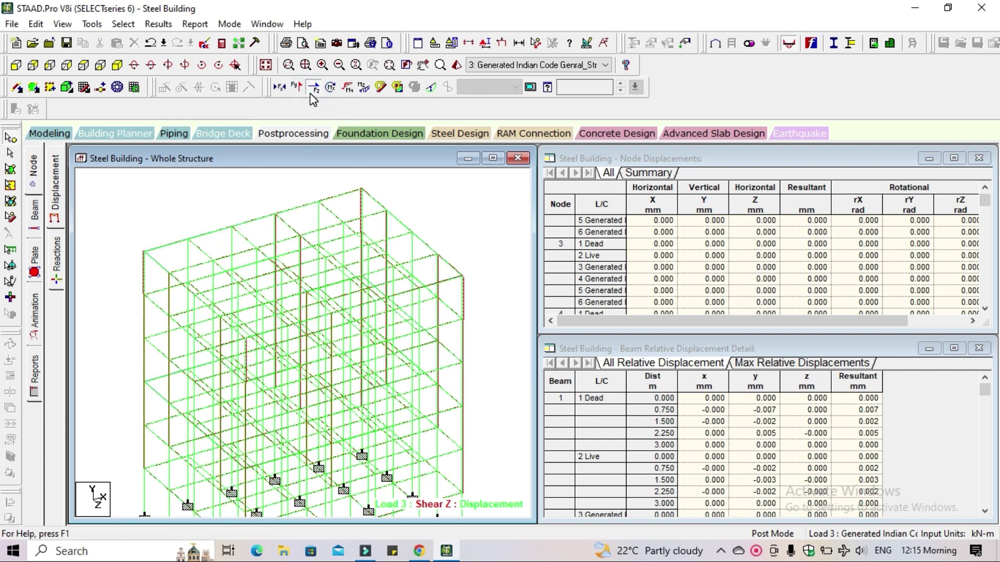
{"action": "scroll", "coordinate": [148, 260], "scroll_direction": "up", "scroll_amount": 3, "text": "ctrl"}
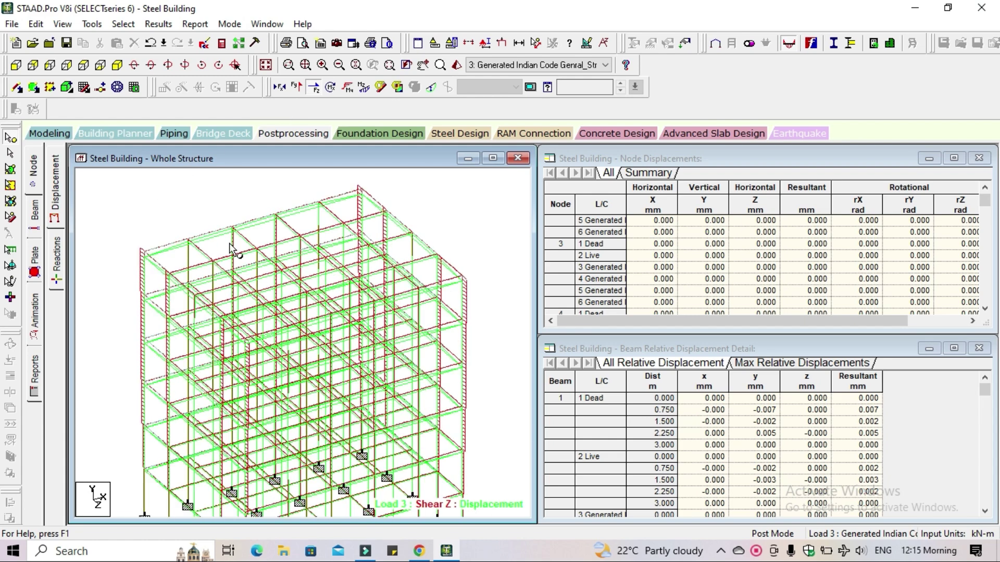
{"action": "scroll", "coordinate": [464, 292], "scroll_direction": "down", "scroll_amount": 2}
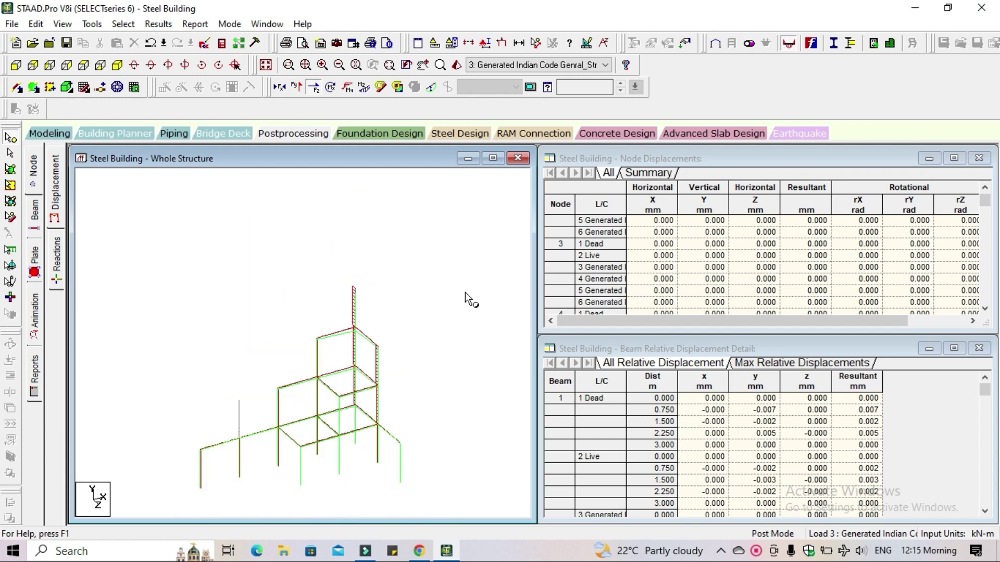
Step: Hide the Shear Z diagram and display the Bending Y moment diagram on the structure for load case 3
{"action": "scroll", "coordinate": [446, 292], "scroll_direction": "down", "scroll_amount": 2, "text": "ctrl"}
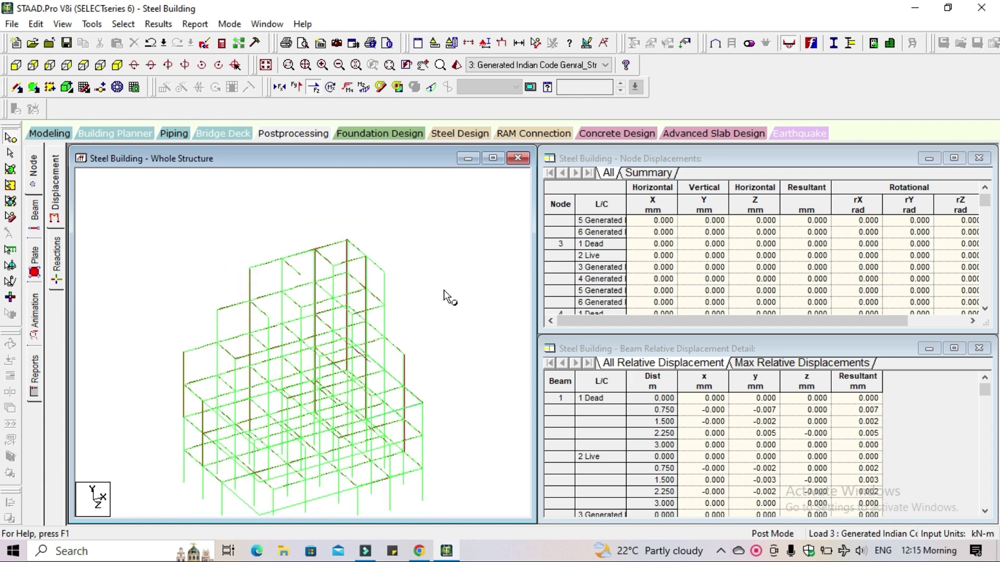
{"action": "scroll", "coordinate": [339, 221], "scroll_direction": "up", "scroll_amount": 1}
{"action": "left_click", "coordinate": [313, 88]}
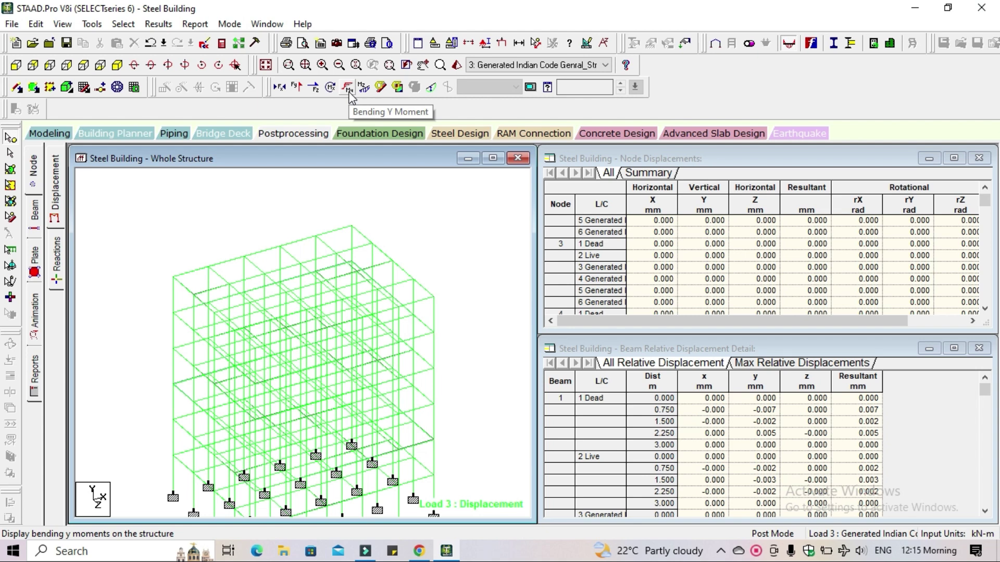
{"action": "left_click", "coordinate": [347, 88]}
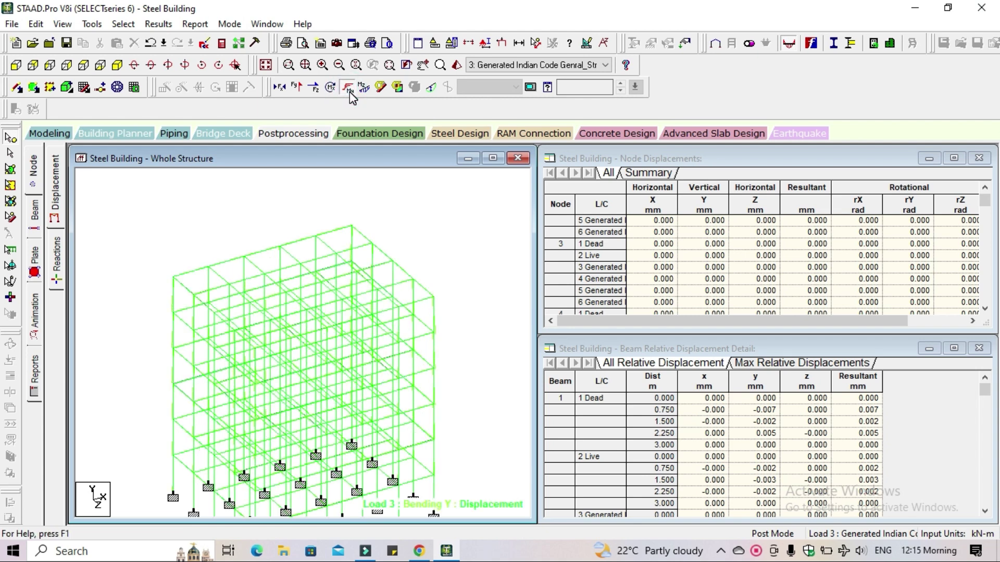
Step: Replace the Bending Y diagram with the Bending Z moment diagram on the structure and examine the upper storeys
{"action": "left_click", "coordinate": [365, 94]}
{"action": "left_click", "coordinate": [352, 91]}
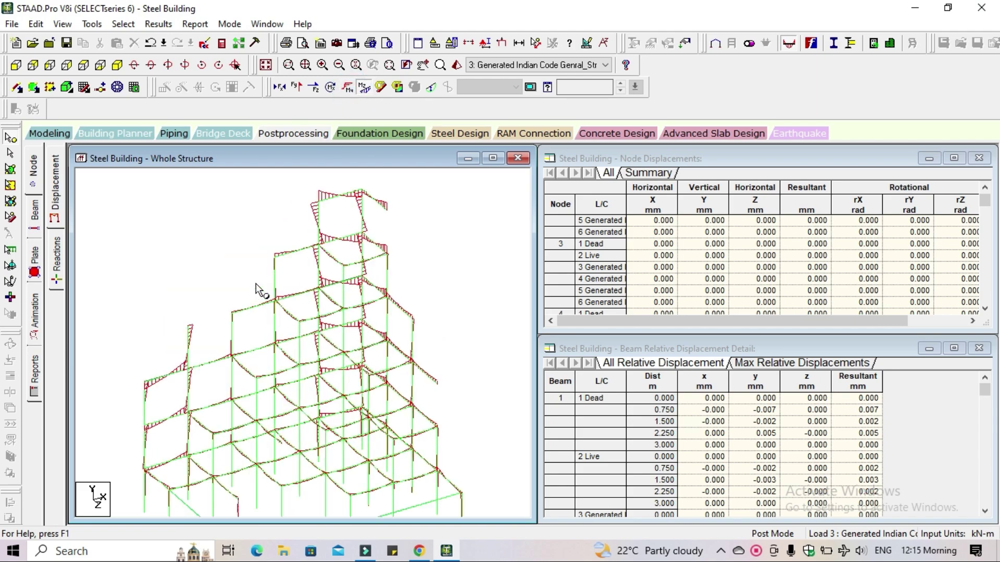
{"action": "scroll", "coordinate": [255, 284], "scroll_direction": "up", "scroll_amount": 2}
{"action": "middle_click_drag", "start_coordinate": [209, 248], "coordinate": [259, 339]}
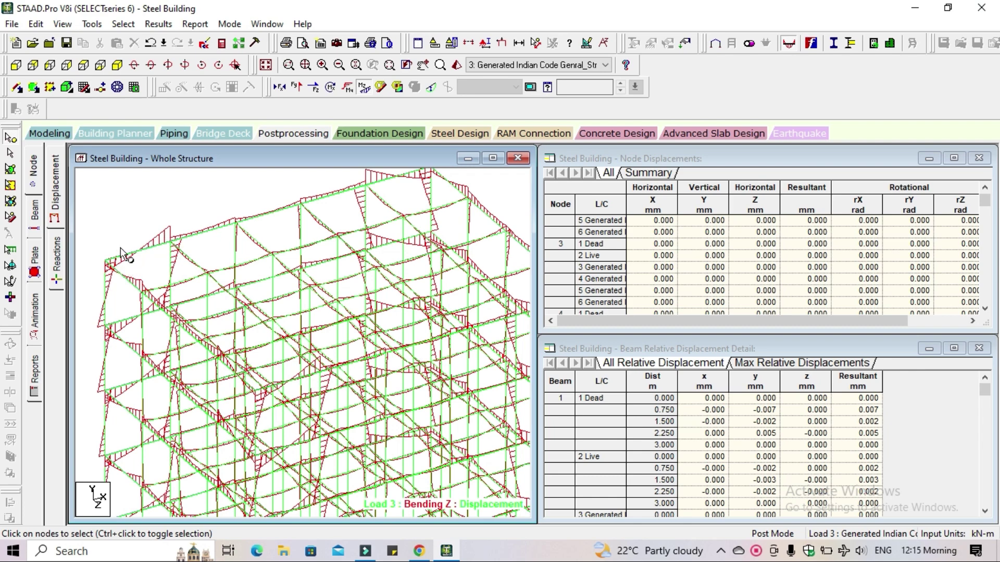
Step: Show the beam force results and open the shear and bending diagram of roof-corner beam 26 between nodes 37 and 38
{"action": "left_click", "coordinate": [35, 218]}
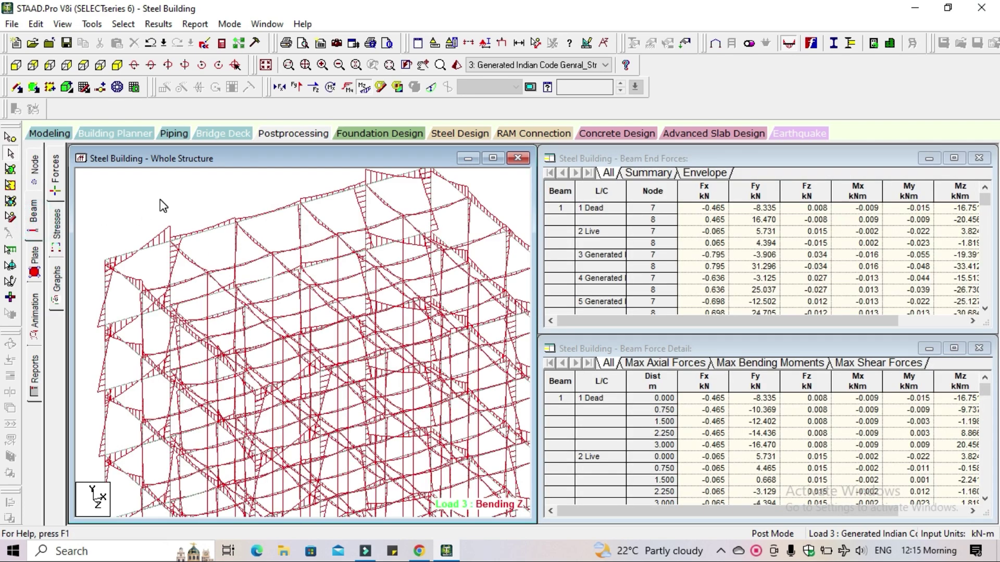
{"action": "left_click", "coordinate": [33, 232]}
{"action": "double_click", "coordinate": [153, 251]}
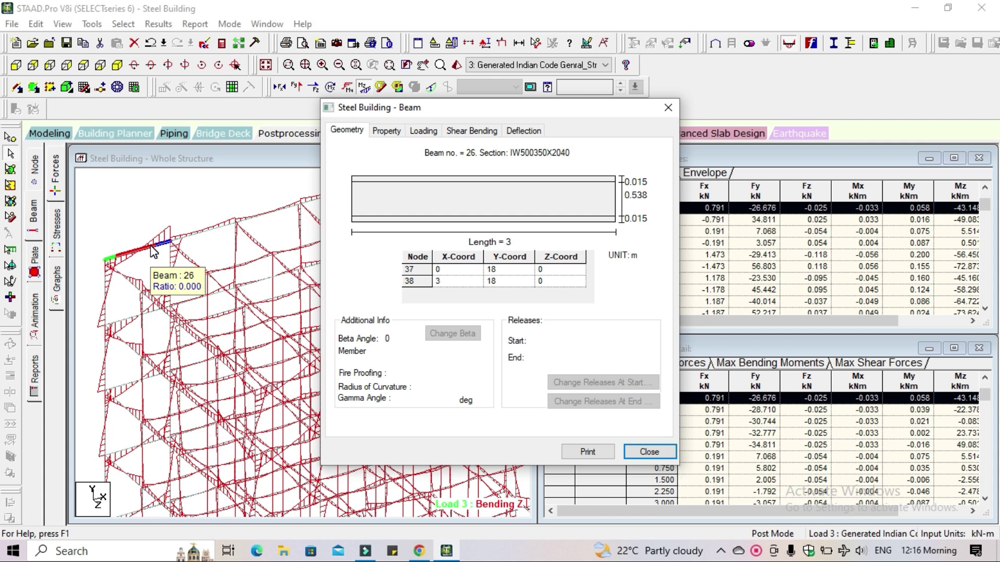
{"action": "left_click", "coordinate": [445, 133]}
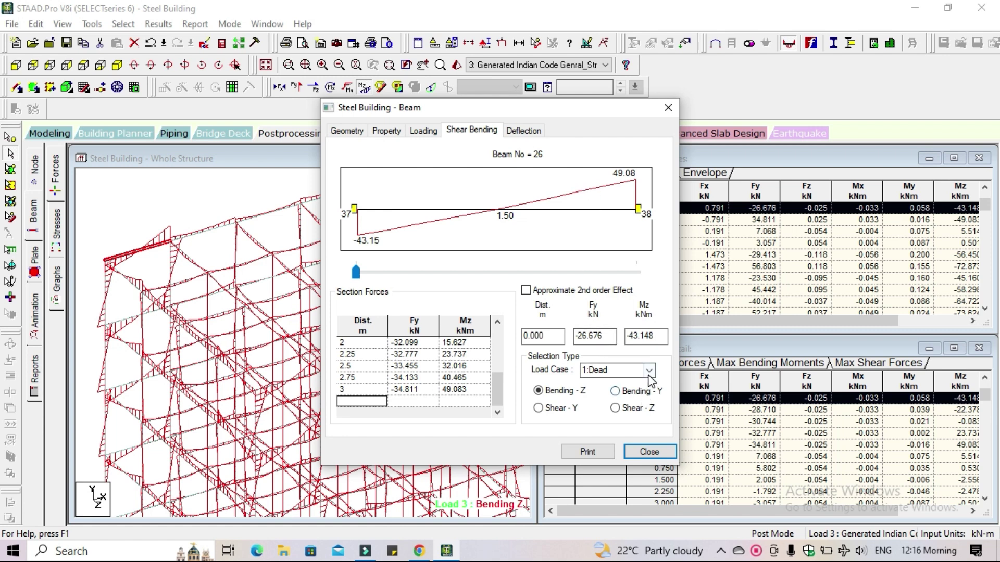
Step: View beam 26's Bending Z, Bending Y, Shear Y and Shear Z diagrams for load case 2 Live
{"action": "left_click", "coordinate": [650, 371]}
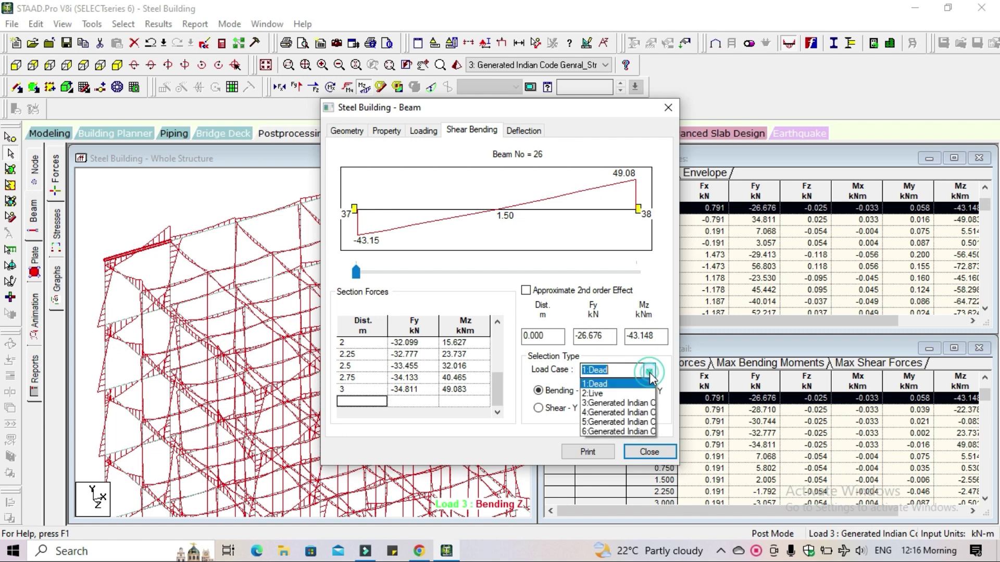
{"action": "left_click", "coordinate": [628, 395]}
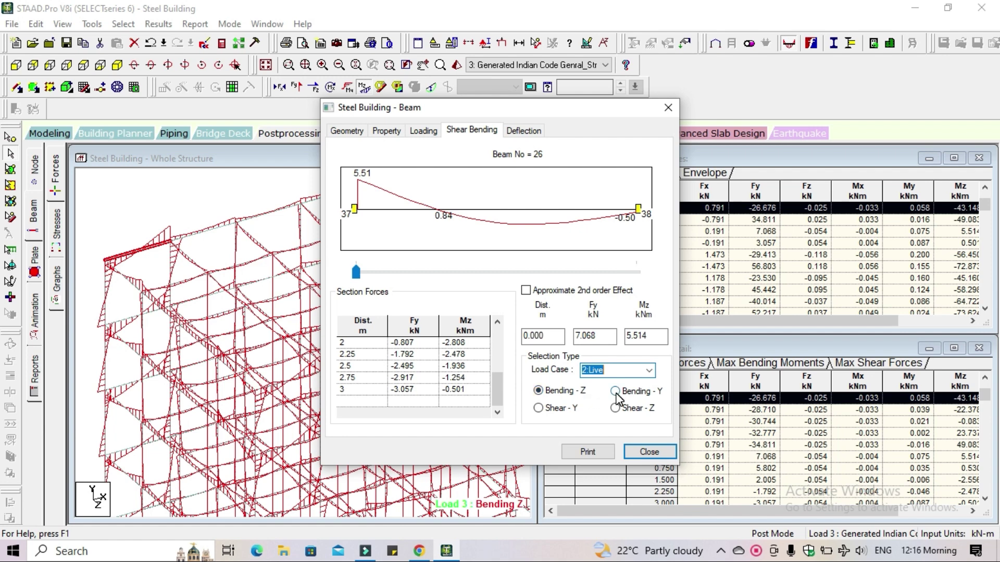
{"action": "left_click", "coordinate": [616, 393]}
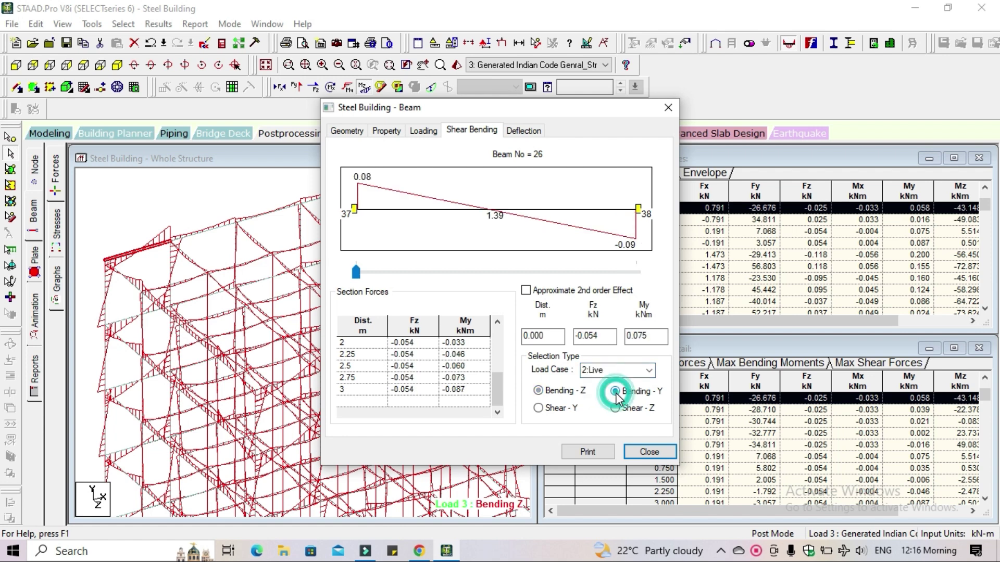
{"action": "left_click", "coordinate": [539, 409]}
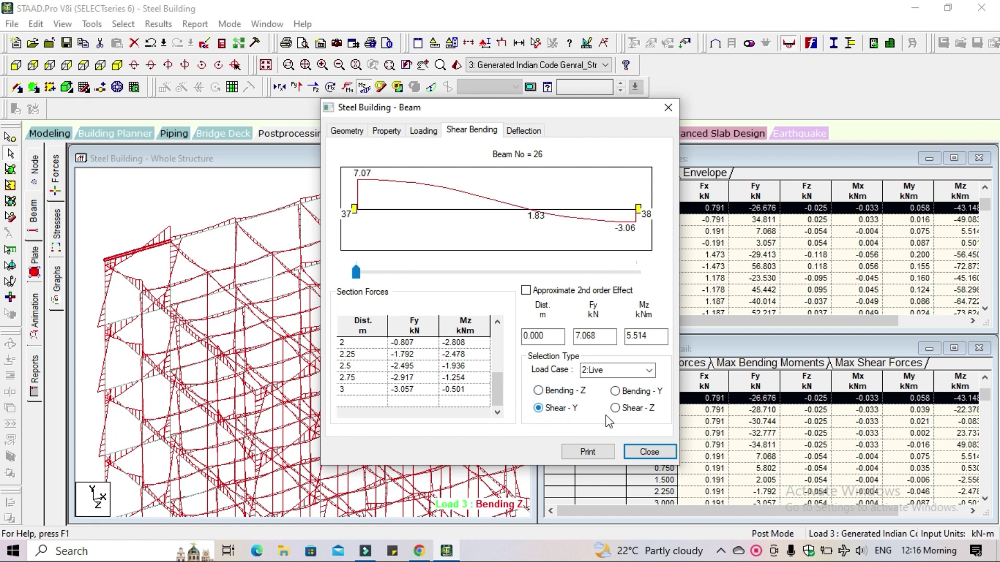
{"action": "left_click", "coordinate": [625, 412]}
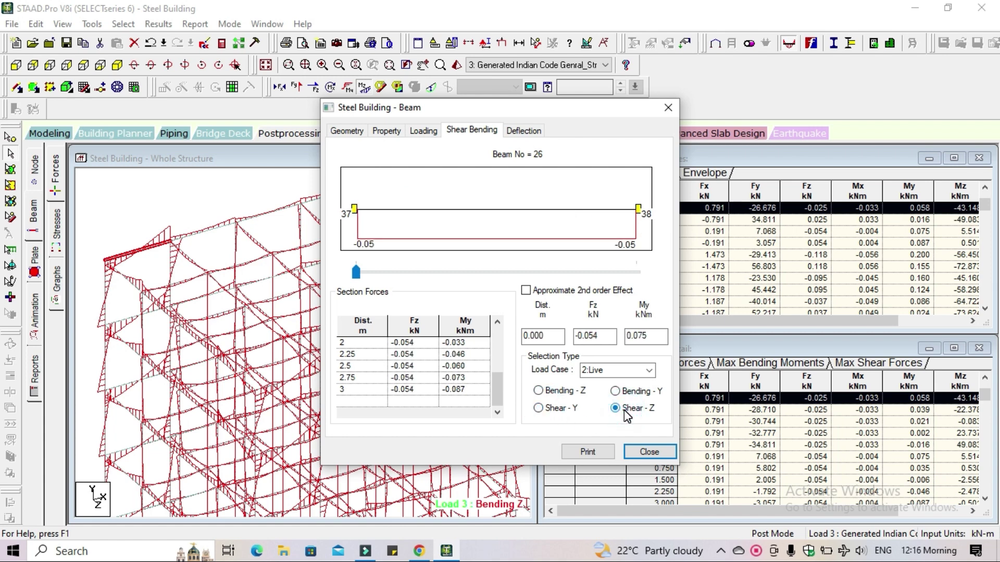
{"action": "left_click", "coordinate": [547, 409]}
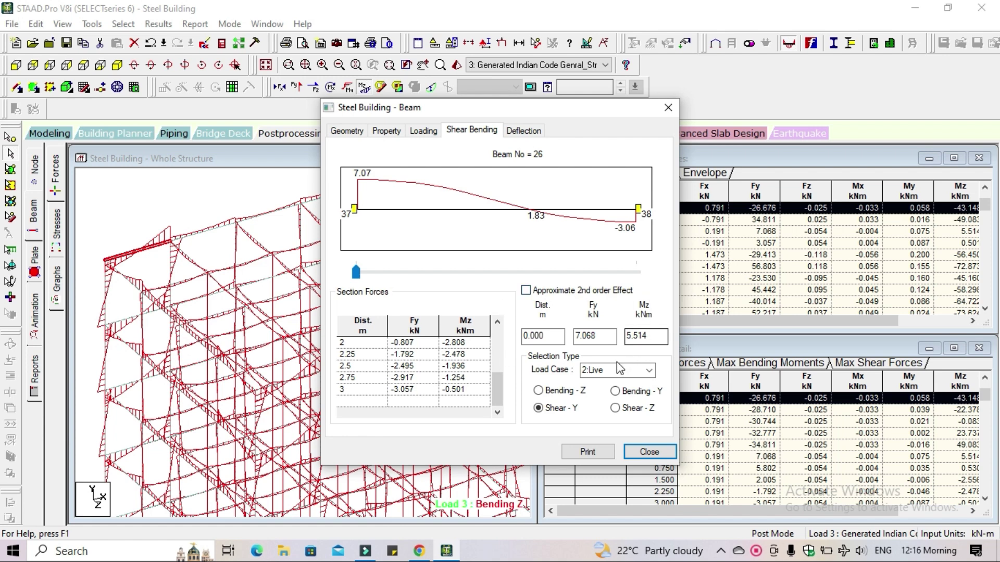
Step: Review beam 26's loading, section properties and global X and Y deflections for 2 Live, and close its details
{"action": "left_click", "coordinate": [424, 131]}
{"action": "left_click", "coordinate": [386, 131]}
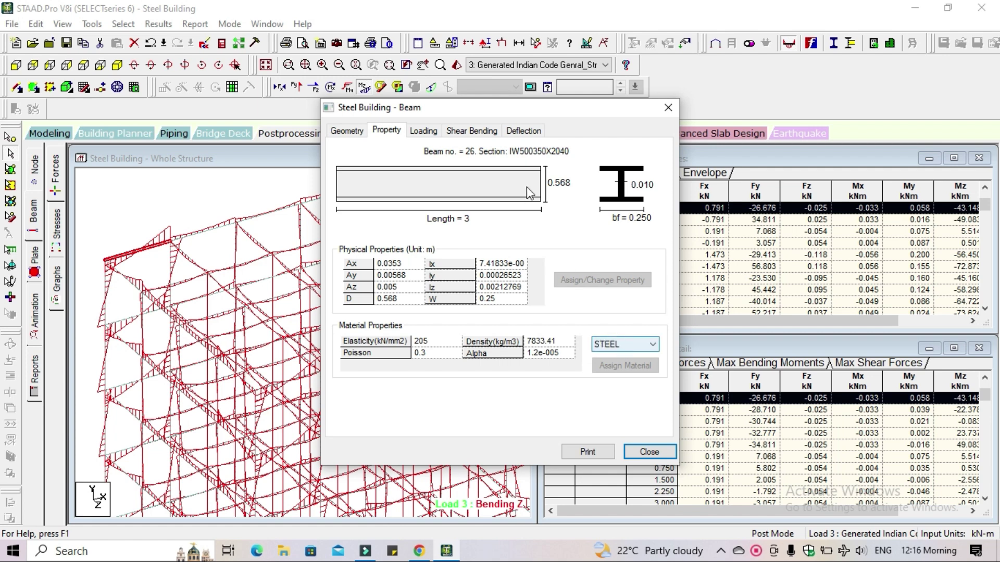
{"action": "left_click", "coordinate": [514, 135]}
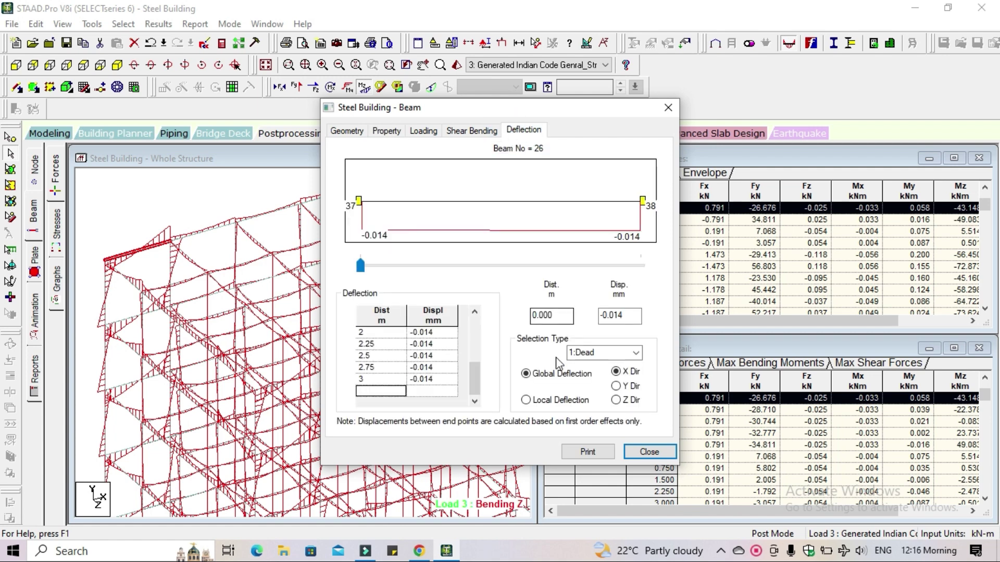
{"action": "left_click", "coordinate": [631, 353]}
{"action": "left_click", "coordinate": [616, 381]}
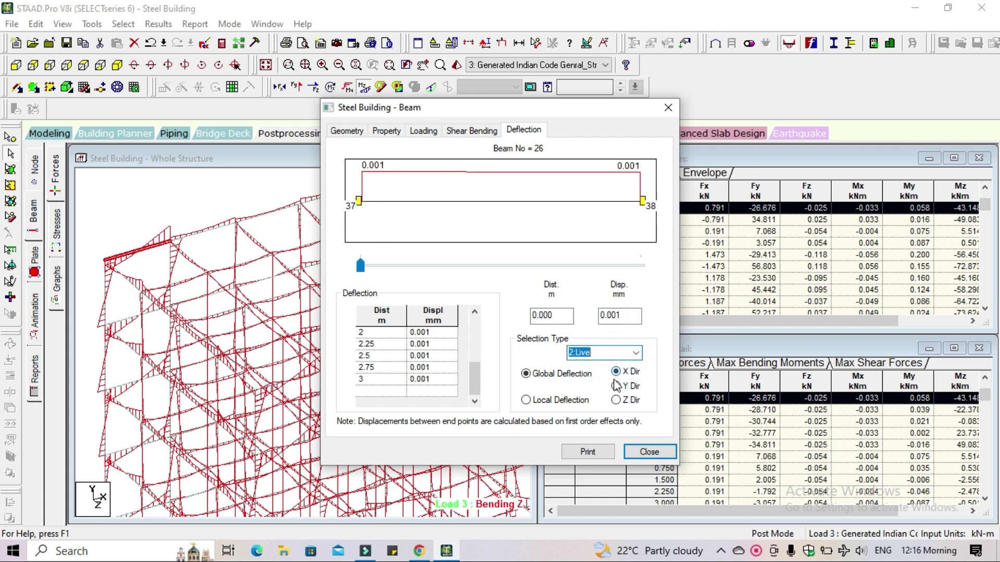
{"action": "left_click", "coordinate": [630, 388]}
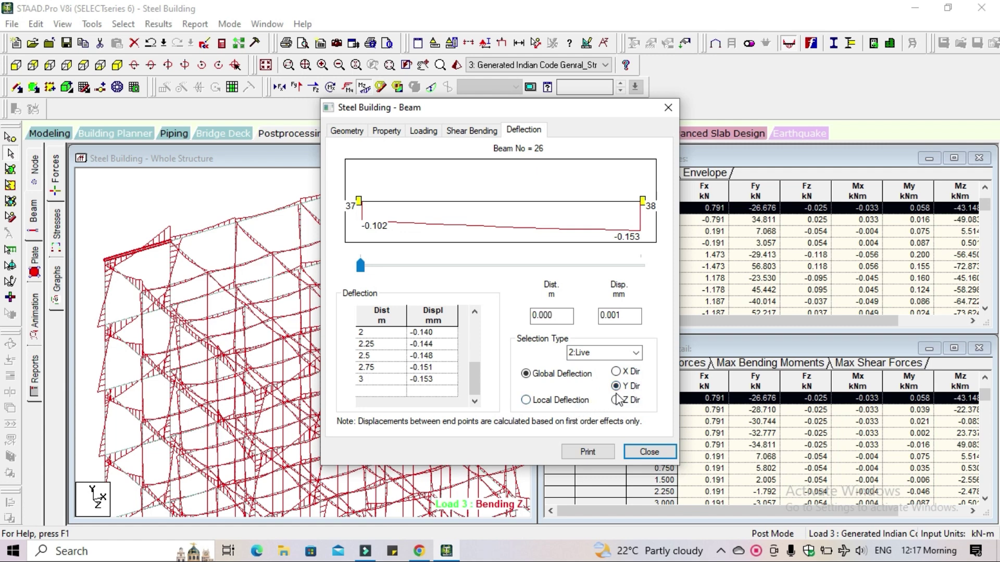
{"action": "left_click", "coordinate": [623, 372]}
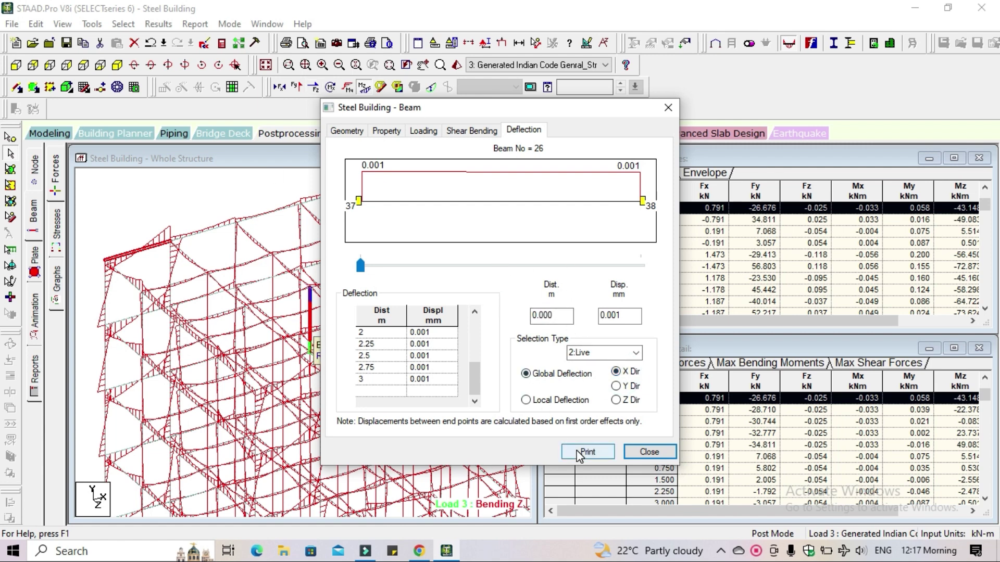
{"action": "left_click", "coordinate": [646, 453]}
{"action": "left_click", "coordinate": [168, 191]}
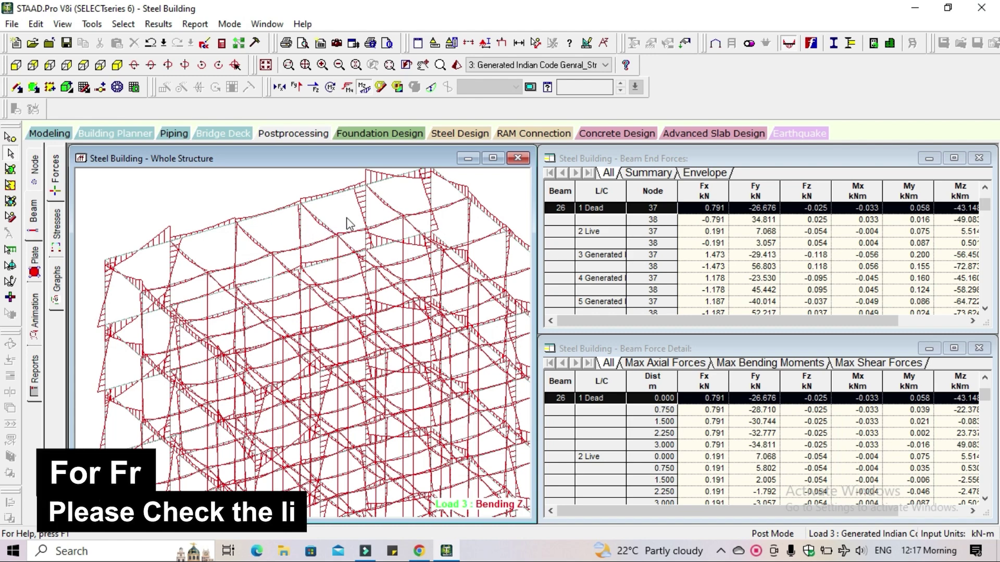
Step: Open the details of top-storey column 65 and view its bending and shear diagrams in Y and Z for load case 2 Live
{"action": "double_click", "coordinate": [366, 210]}
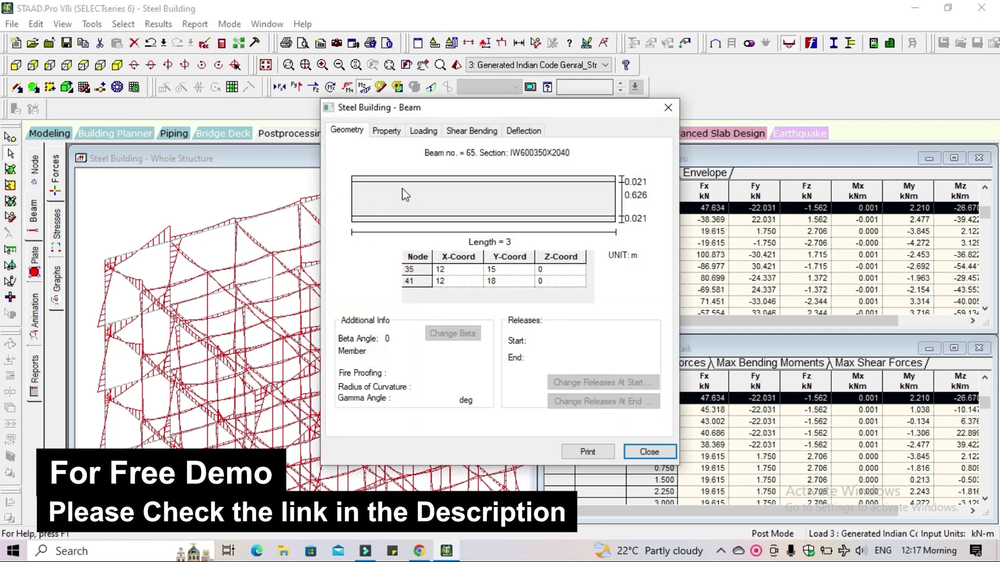
{"action": "left_click", "coordinate": [462, 130]}
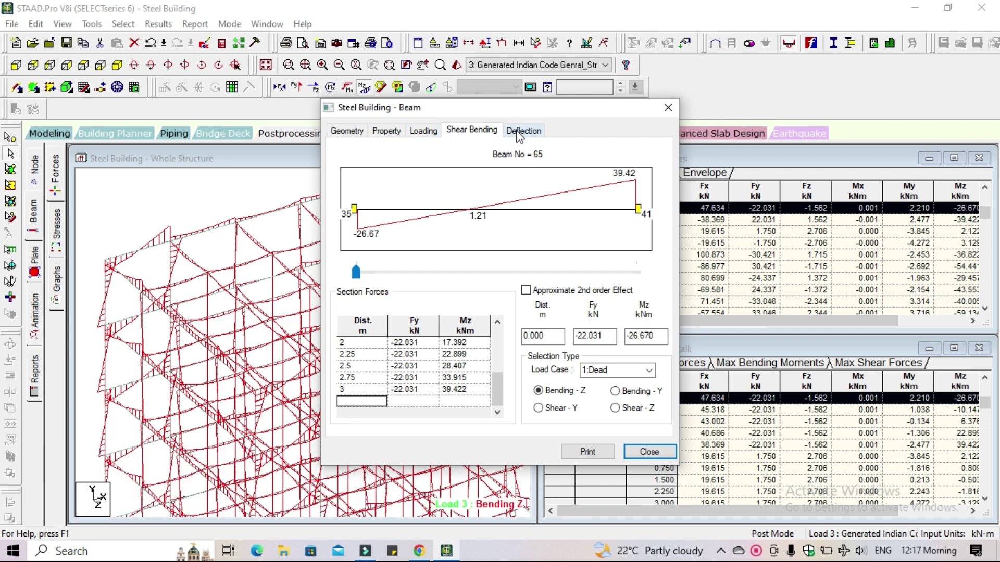
{"action": "left_click", "coordinate": [649, 370]}
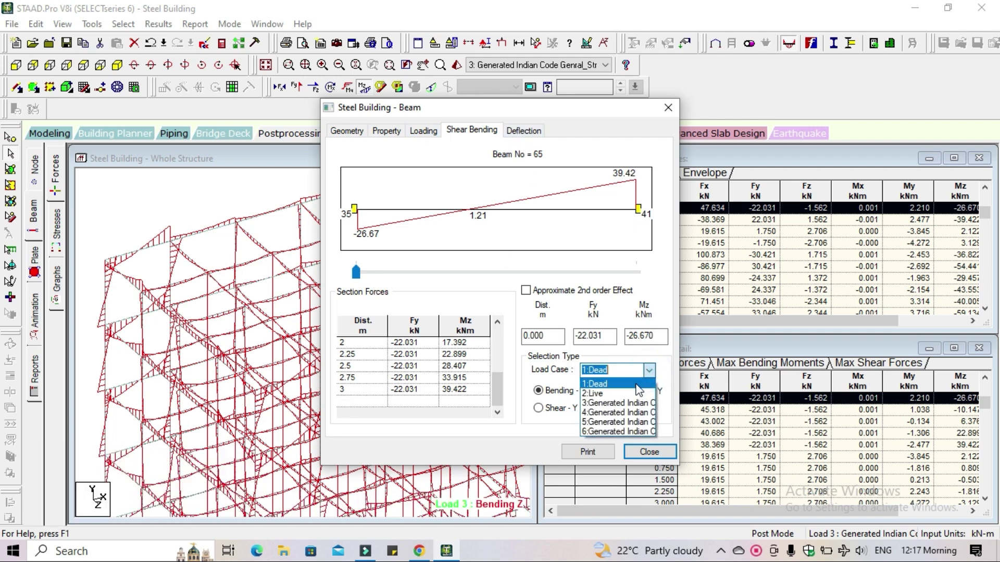
{"action": "left_click", "coordinate": [593, 393]}
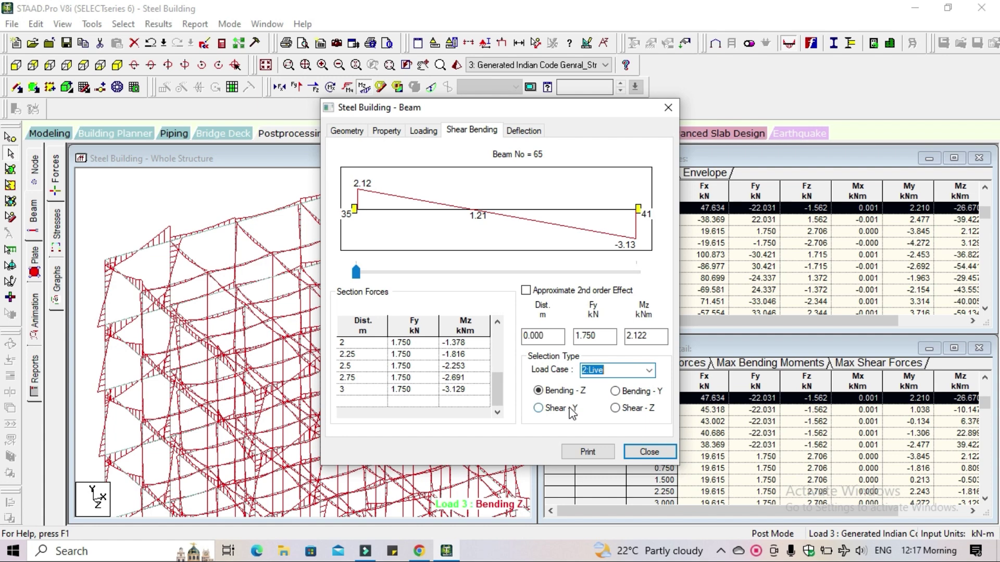
{"action": "left_click", "coordinate": [570, 409]}
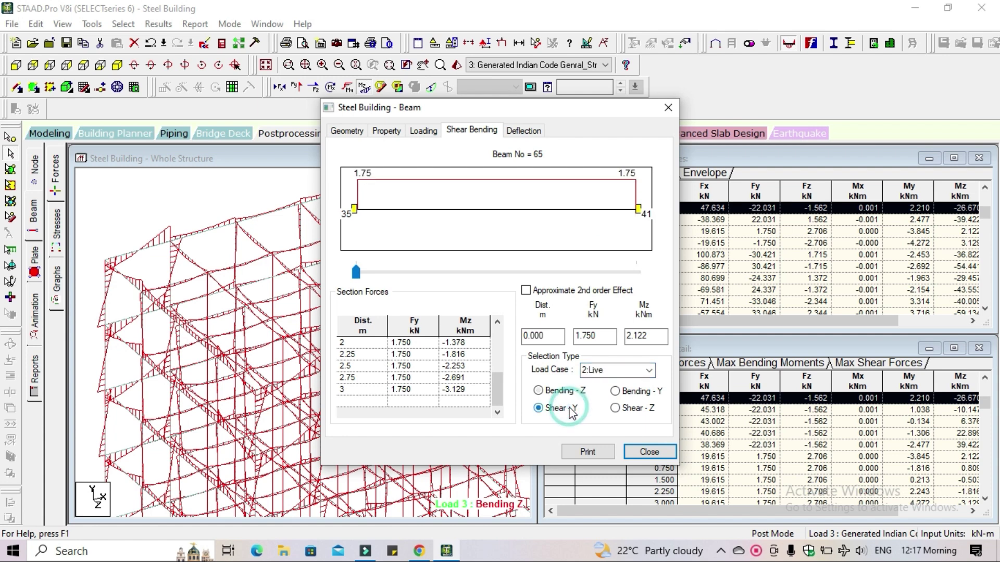
{"action": "left_click", "coordinate": [630, 413]}
{"action": "left_click", "coordinate": [630, 394]}
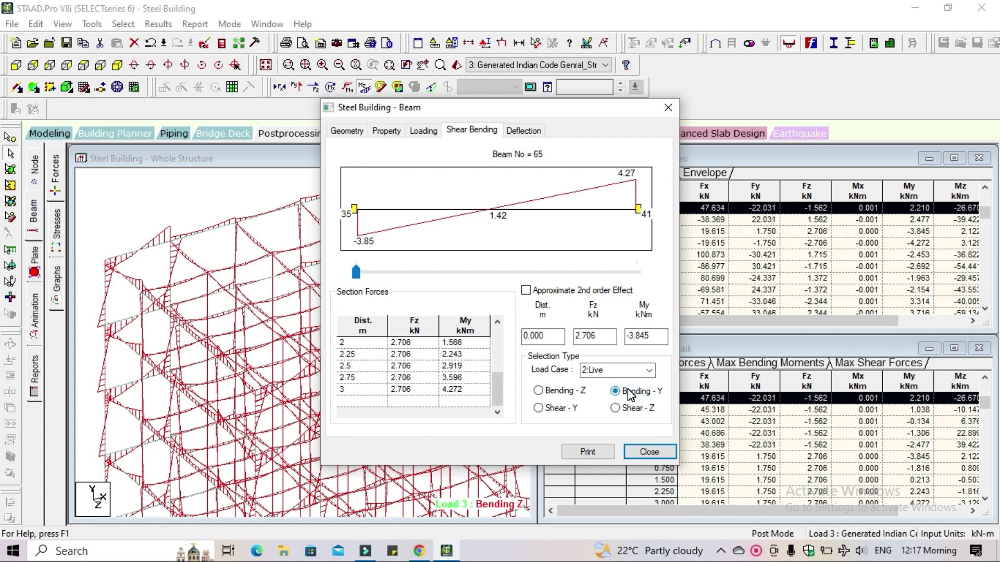
{"action": "left_click", "coordinate": [576, 394]}
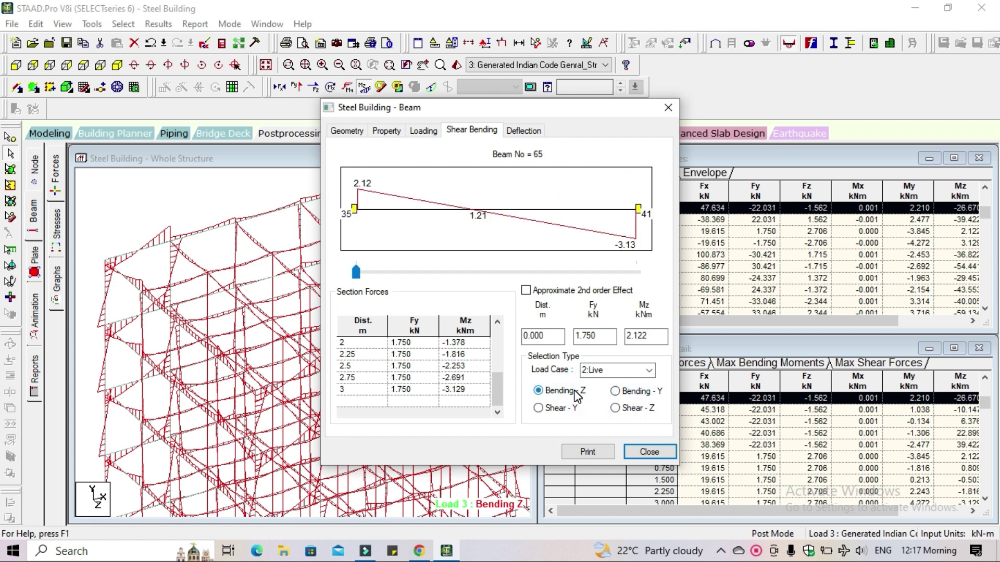
Step: View column 65's Bending Z, Bending Y, Shear Y and Shear Z diagrams for load case 1 Dead
{"action": "left_click", "coordinate": [633, 370]}
{"action": "left_click", "coordinate": [631, 385]}
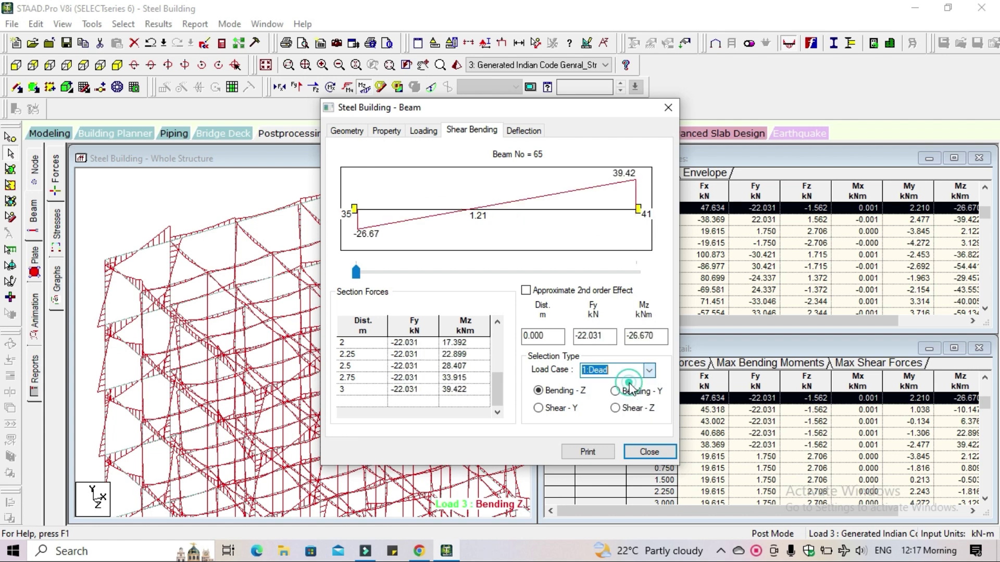
{"action": "left_click", "coordinate": [633, 394]}
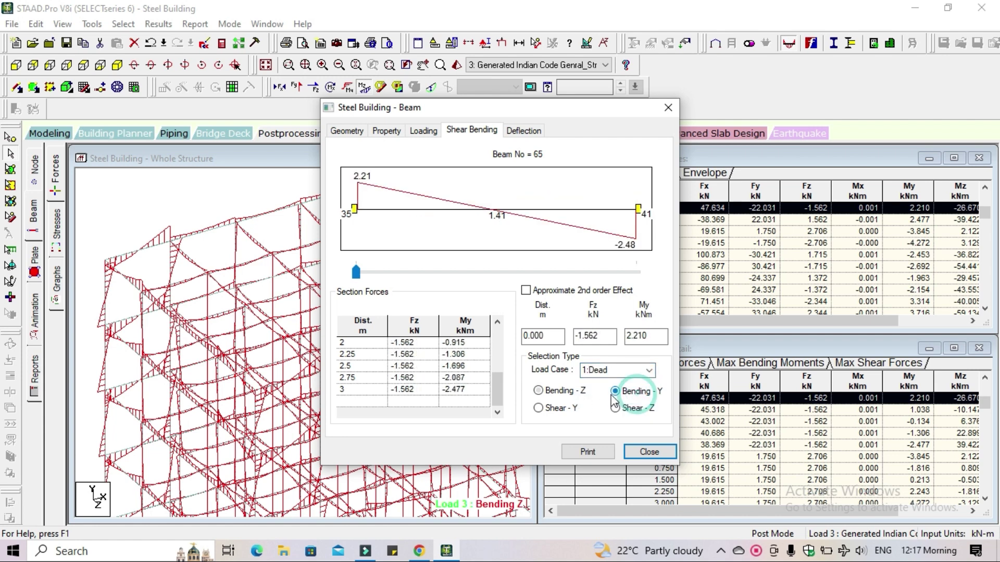
{"action": "left_click", "coordinate": [558, 408]}
{"action": "left_click", "coordinate": [625, 409]}
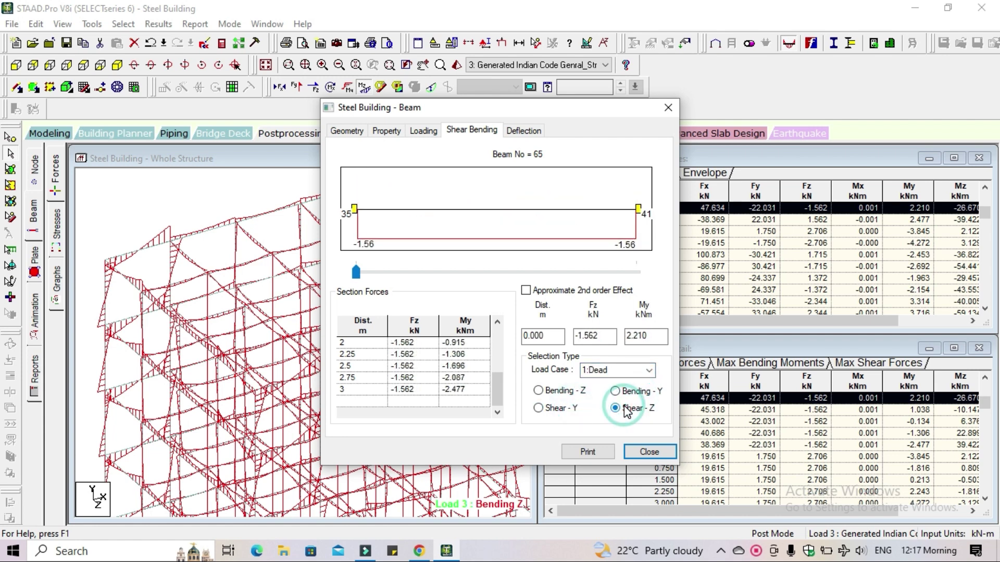
Step: Review column 65's loading and section properties, and view its global X deflection for 1 Dead and 2 Live
{"action": "left_click", "coordinate": [420, 135]}
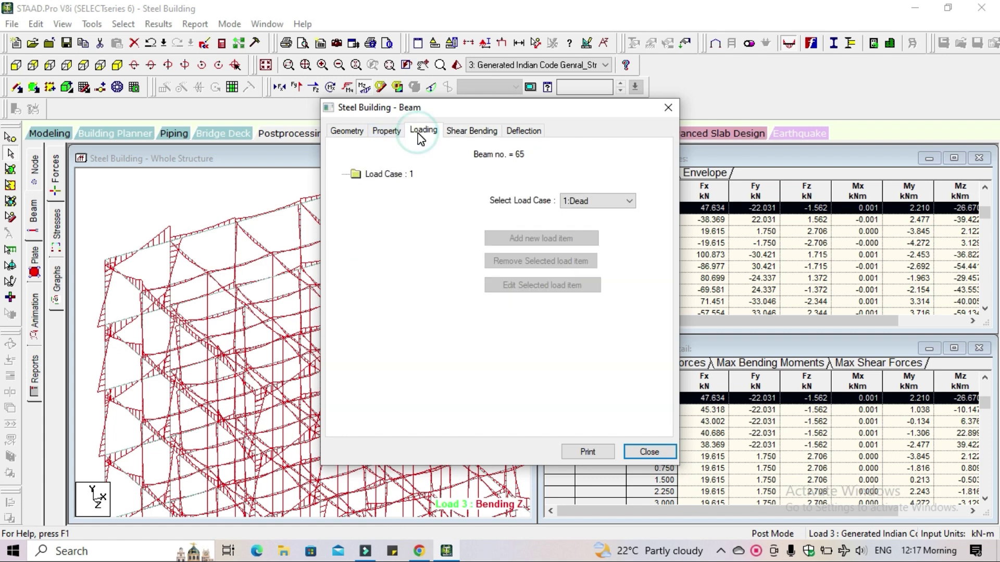
{"action": "left_click", "coordinate": [387, 132]}
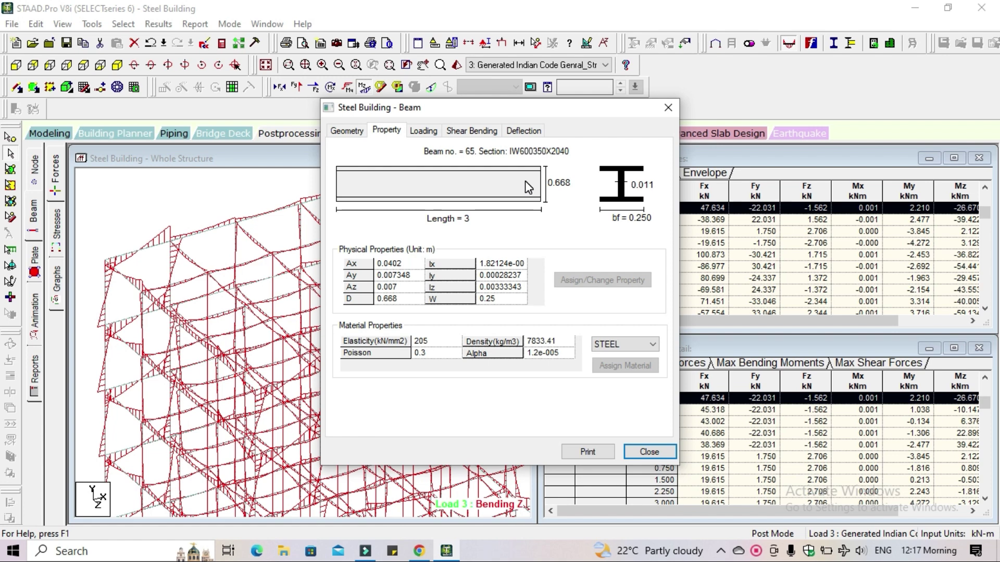
{"action": "left_click", "coordinate": [515, 131]}
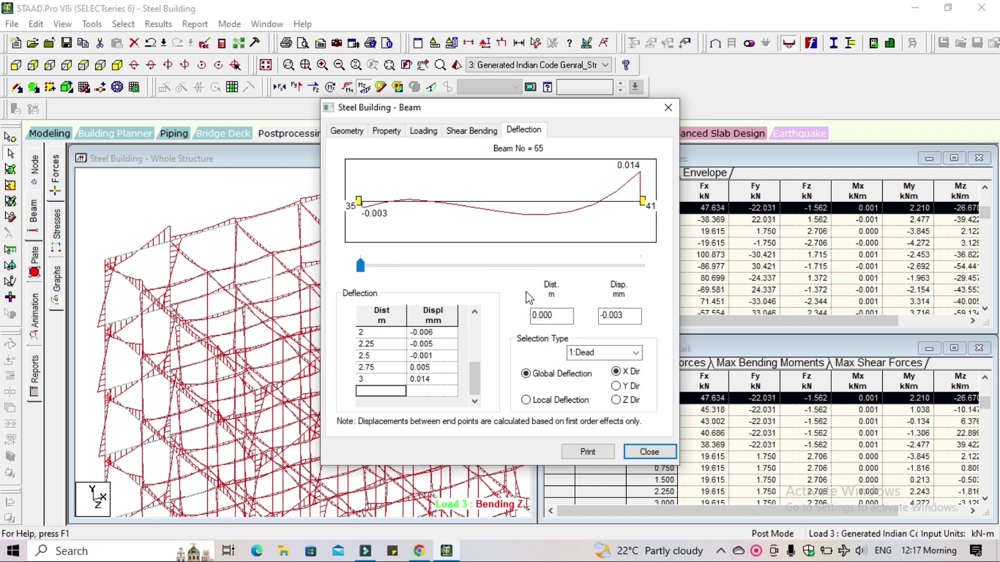
{"action": "left_click", "coordinate": [635, 352]}
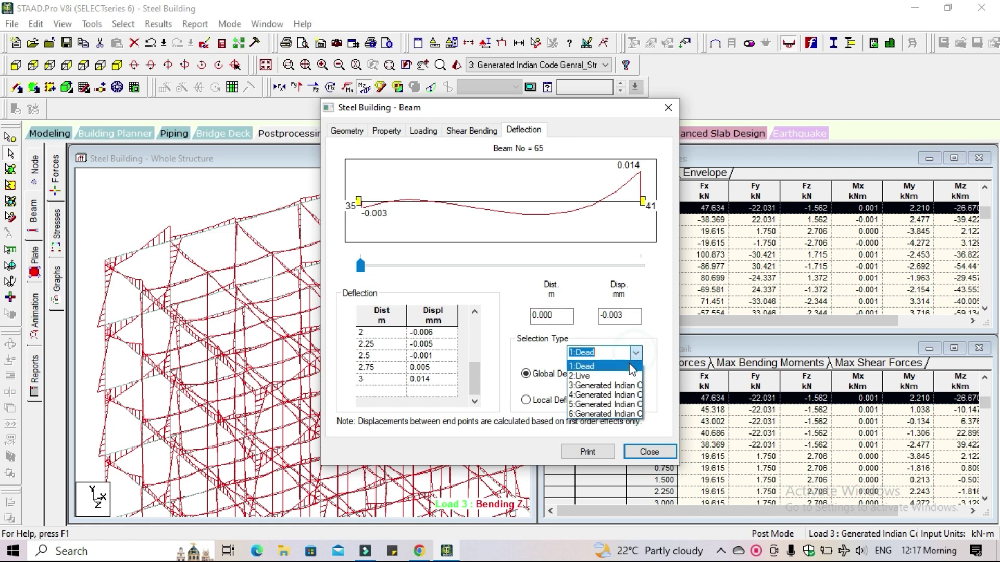
{"action": "left_click", "coordinate": [630, 375]}
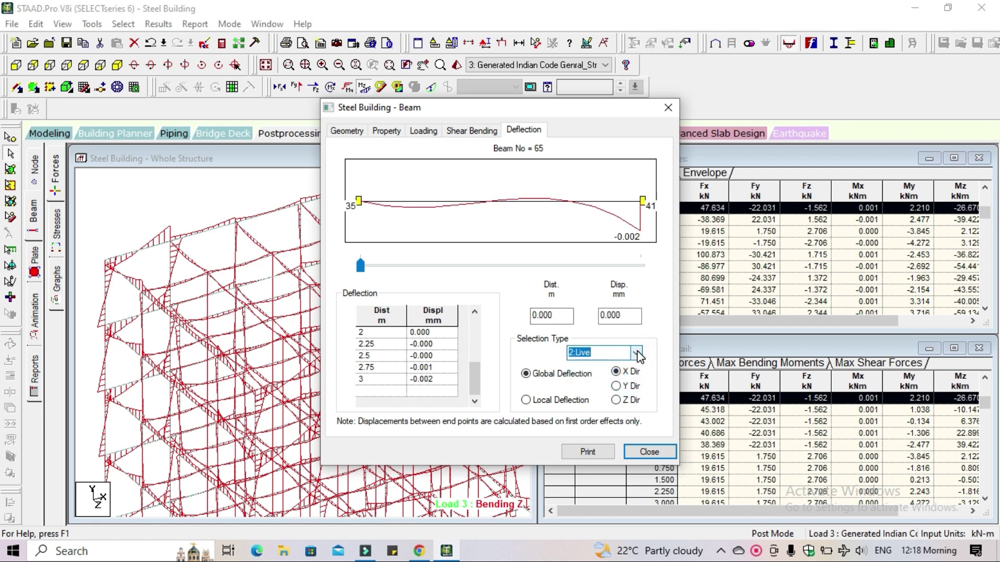
Step: View column 65's global X deflection for generated load combinations 3 and 6, and close its details
{"action": "left_click", "coordinate": [636, 353]}
{"action": "left_click", "coordinate": [632, 387]}
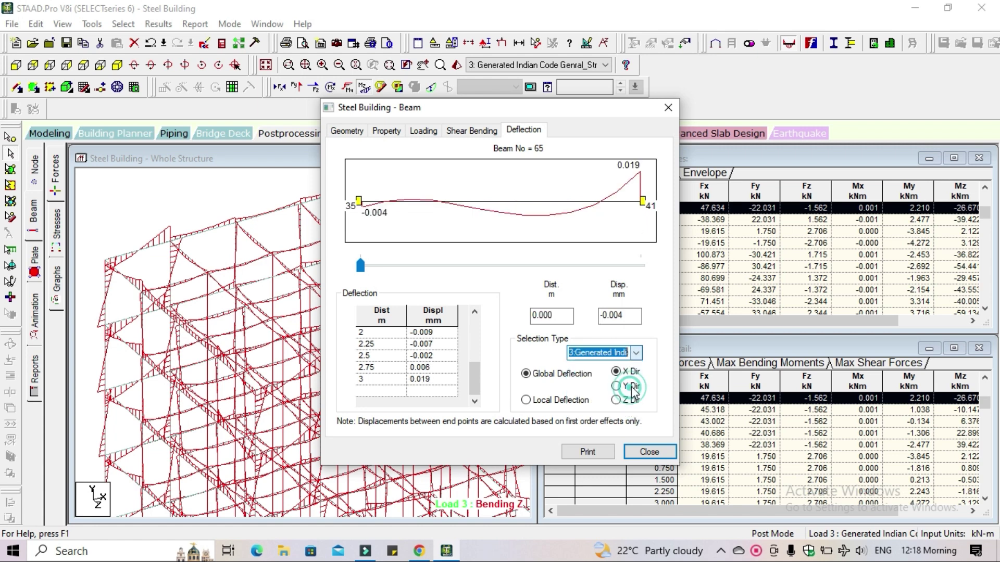
{"action": "left_click", "coordinate": [635, 353]}
{"action": "left_click", "coordinate": [627, 414]}
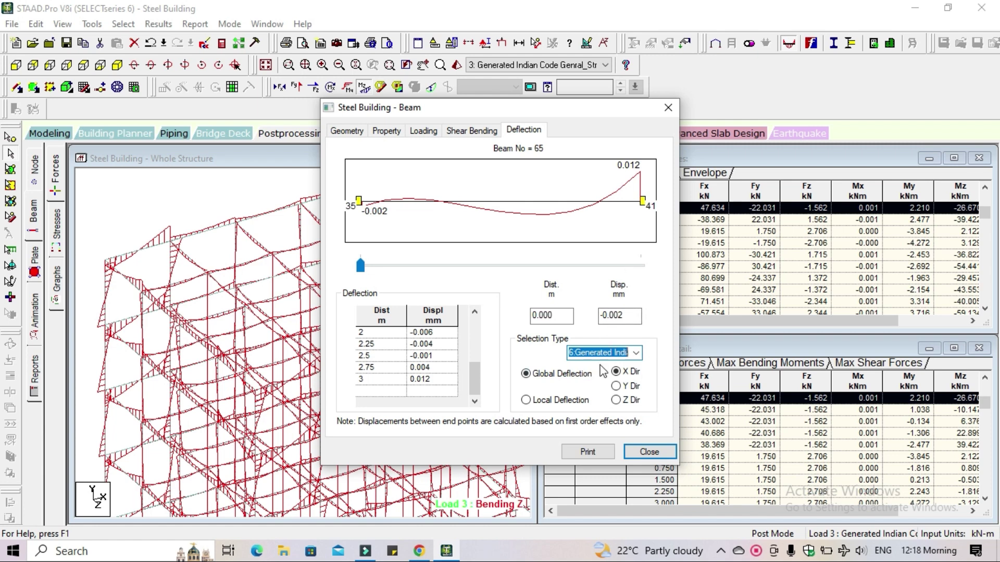
{"action": "left_click", "coordinate": [651, 457]}
{"action": "scroll", "coordinate": [389, 330], "scroll_direction": "down", "scroll_amount": 2}
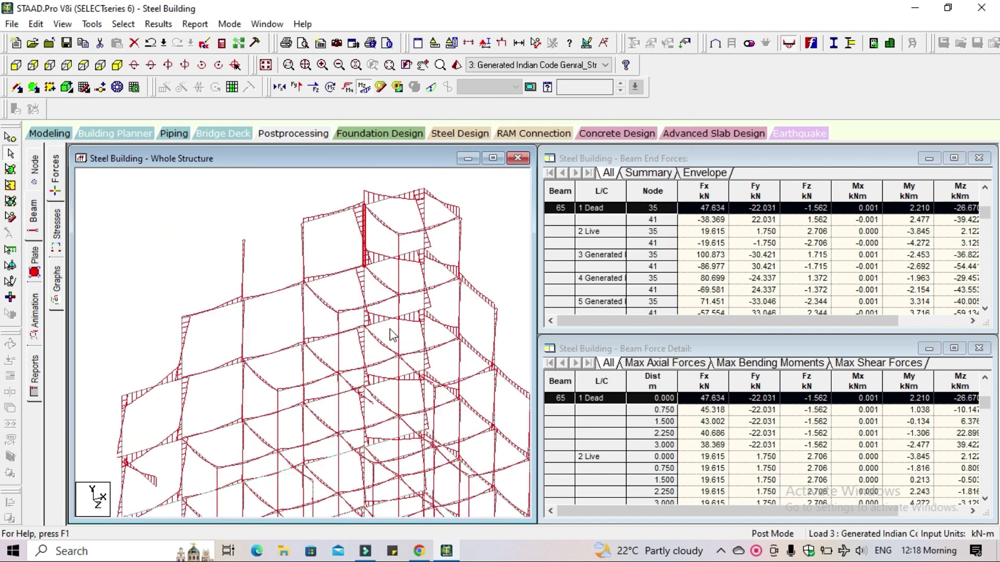
{"action": "left_click", "coordinate": [291, 213]}
{"action": "scroll", "coordinate": [291, 213], "scroll_direction": "down", "scroll_amount": 1}
{"action": "middle_click_drag", "start_coordinate": [428, 363], "coordinate": [353, 304]}
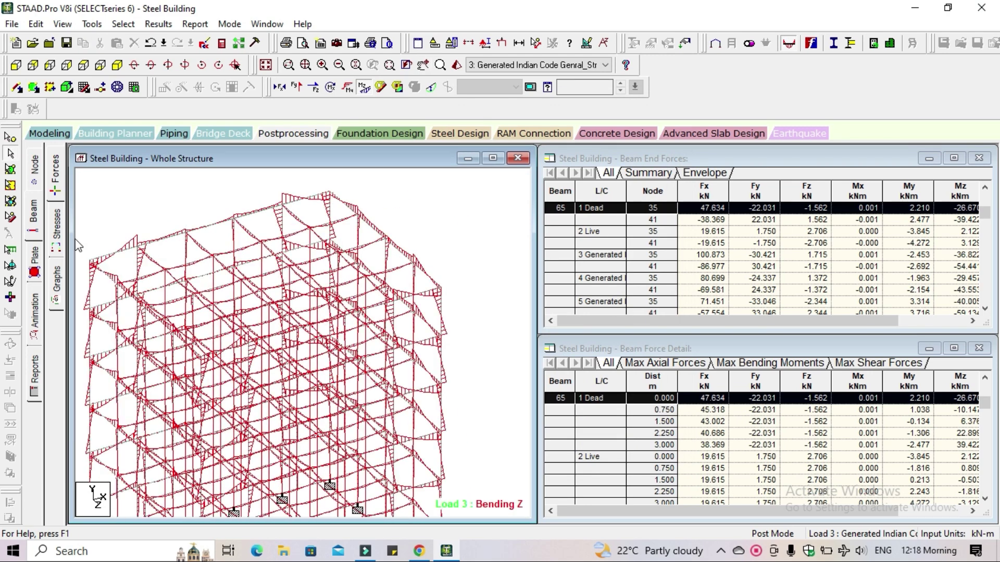
Step: Display the Max Absolute plate stress contour with normal fill for load case 1: Dead on the whole structure
{"action": "left_click", "coordinate": [36, 263]}
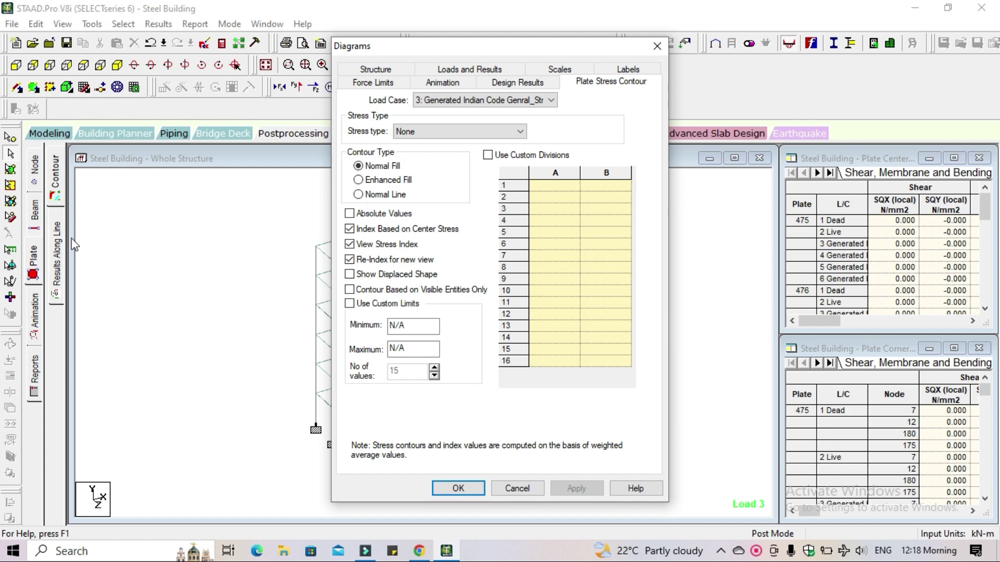
{"action": "left_click", "coordinate": [468, 132]}
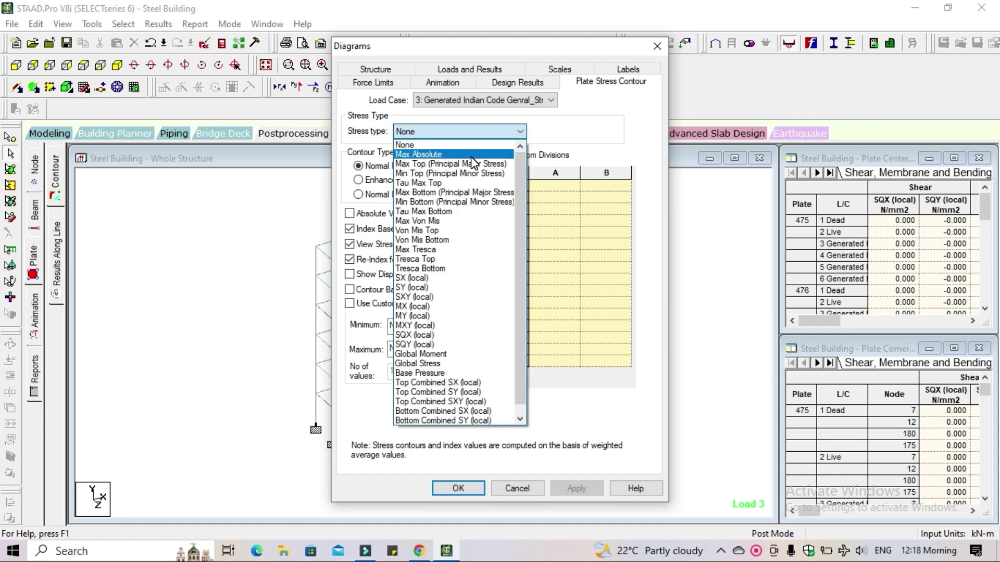
{"action": "left_click", "coordinate": [470, 155]}
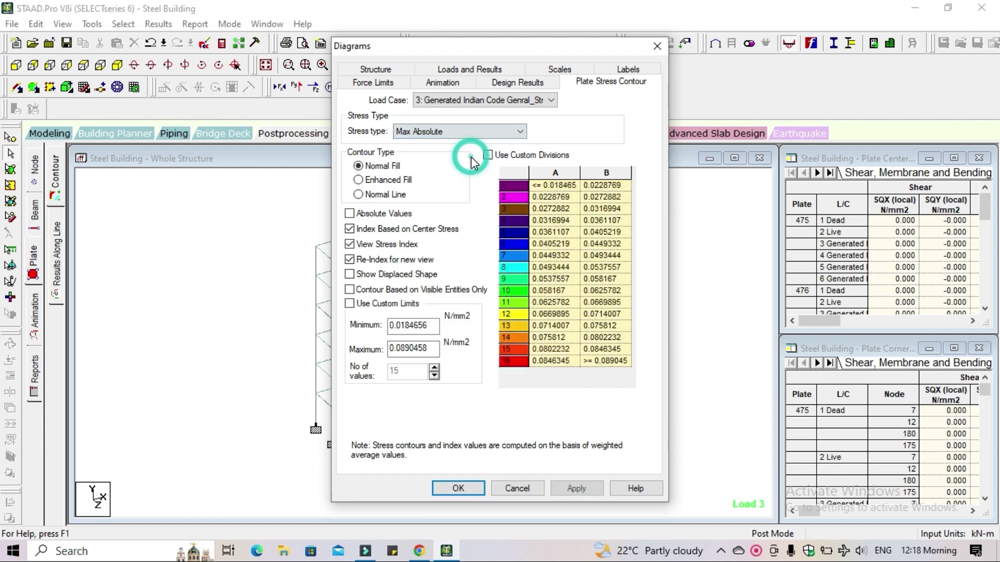
{"action": "left_click", "coordinate": [515, 101]}
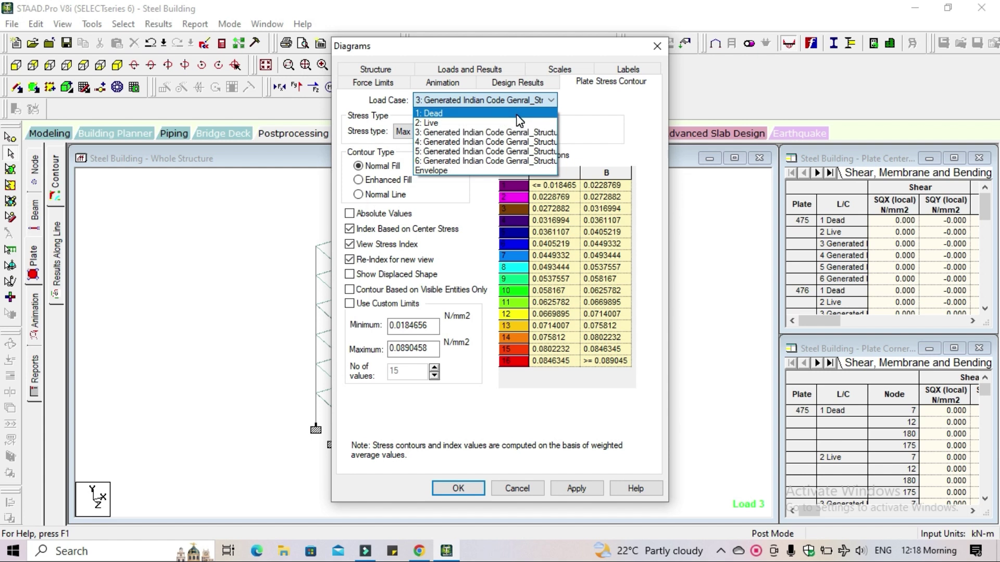
{"action": "left_click", "coordinate": [516, 114]}
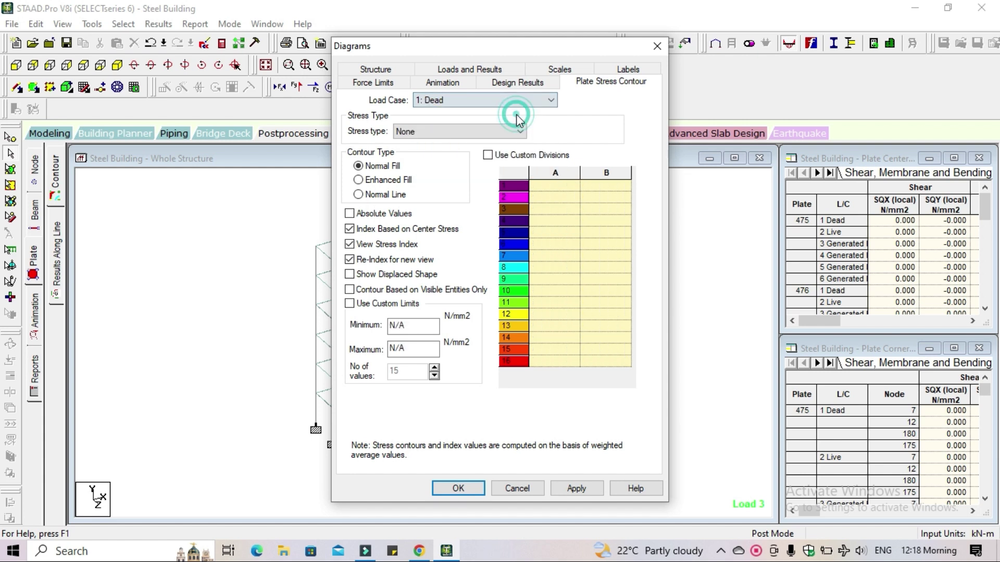
{"action": "left_click", "coordinate": [470, 131]}
{"action": "left_click", "coordinate": [464, 156]}
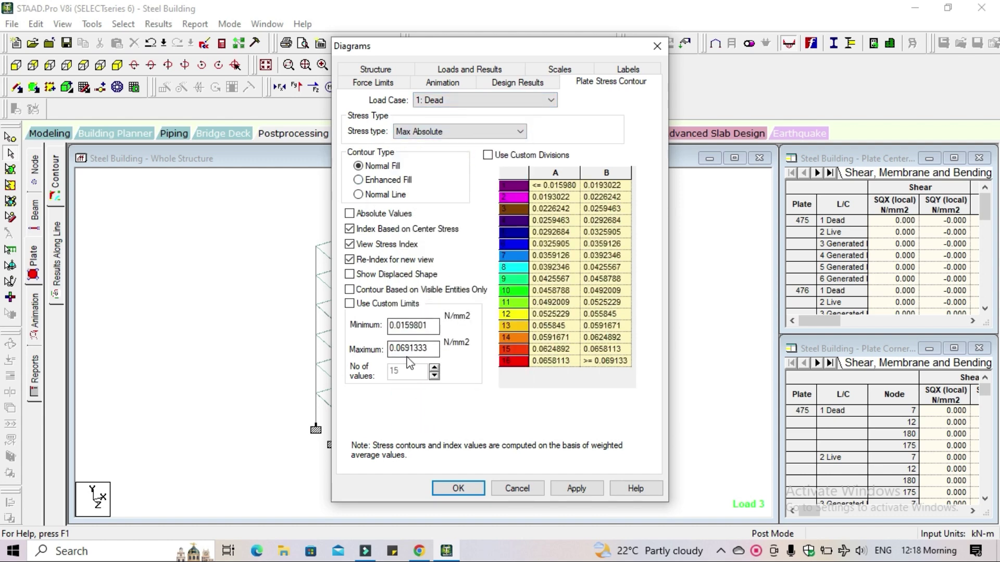
{"action": "left_click", "coordinate": [576, 489]}
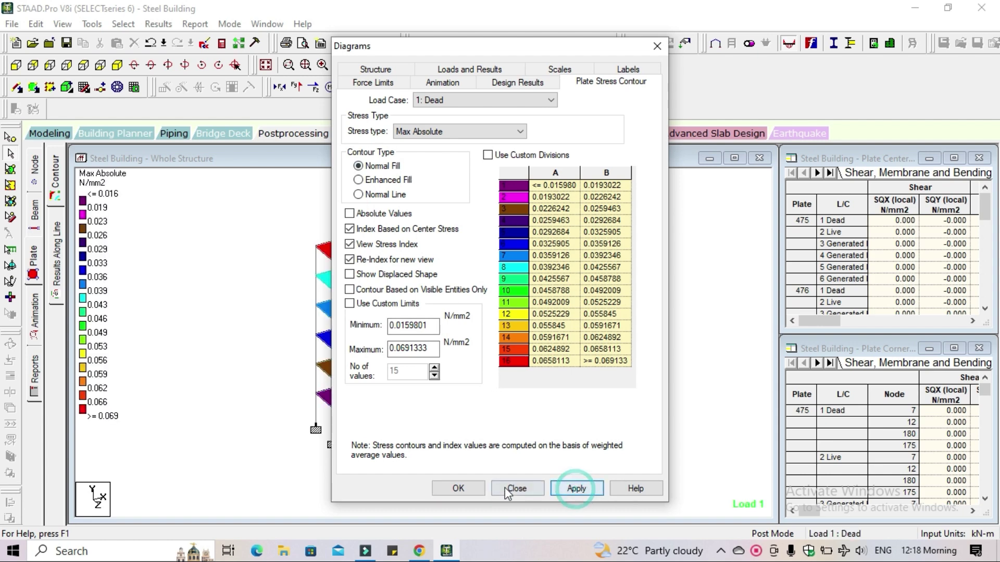
{"action": "left_click", "coordinate": [458, 488]}
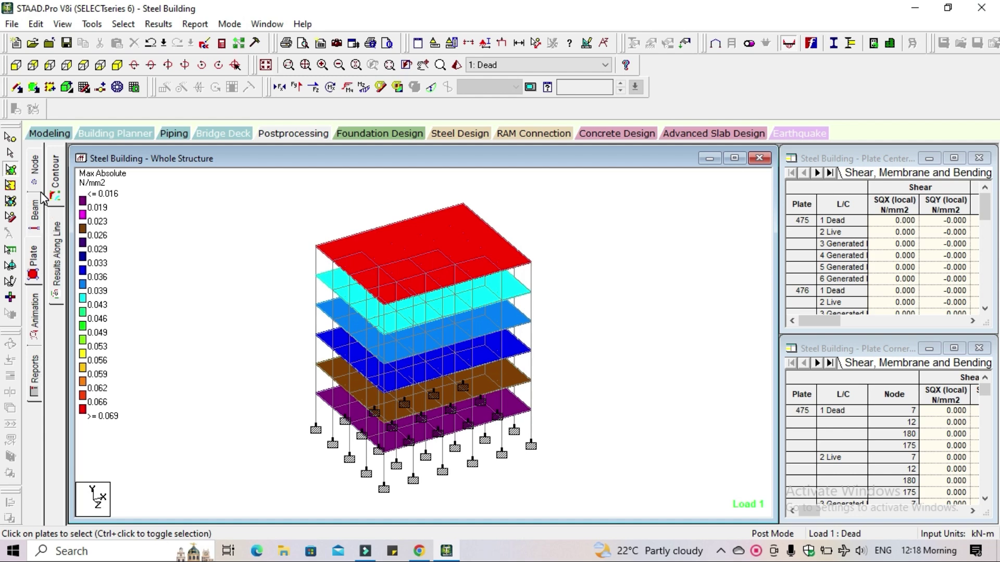
Step: View the beam force results, and redisplay the plates' Max Absolute stress contour for 1: Dead
{"action": "left_click", "coordinate": [37, 228]}
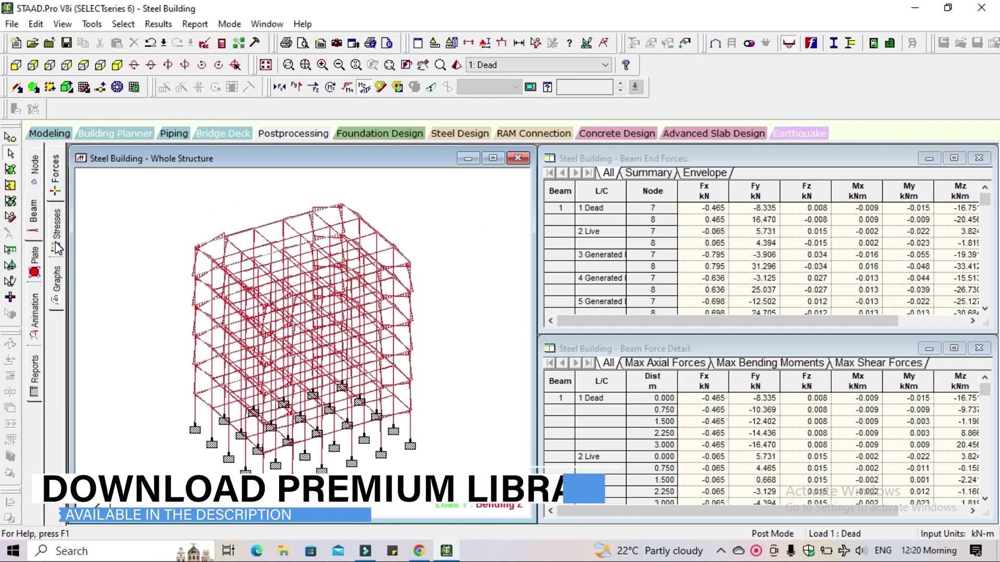
{"action": "left_click", "coordinate": [38, 265]}
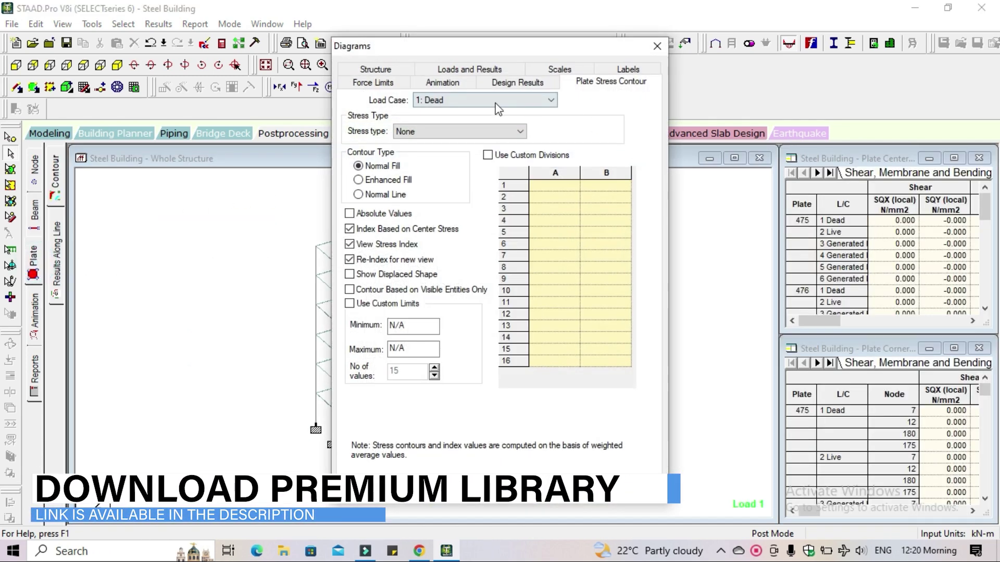
{"action": "left_click", "coordinate": [485, 136]}
{"action": "left_click", "coordinate": [443, 155]}
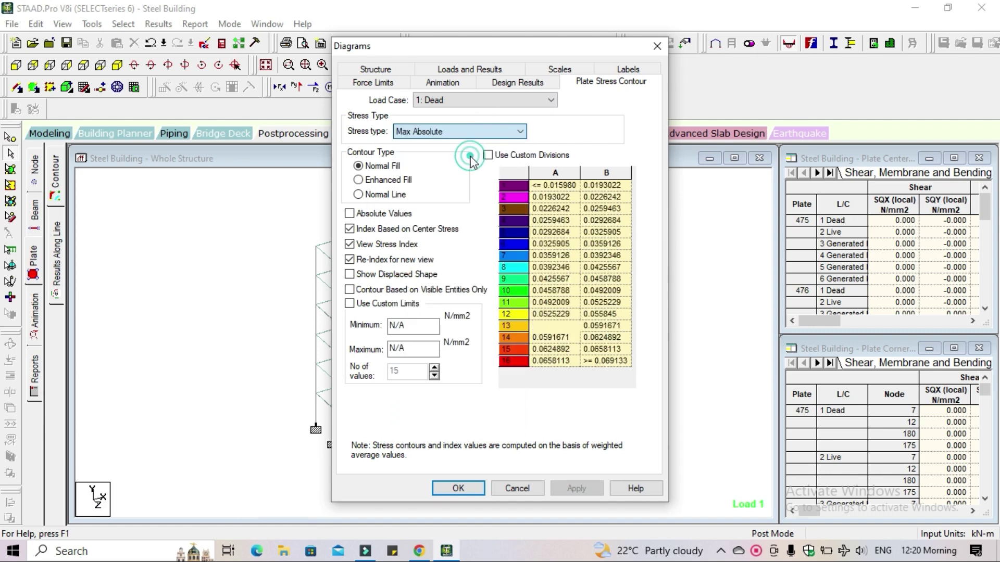
{"action": "left_click", "coordinate": [576, 488]}
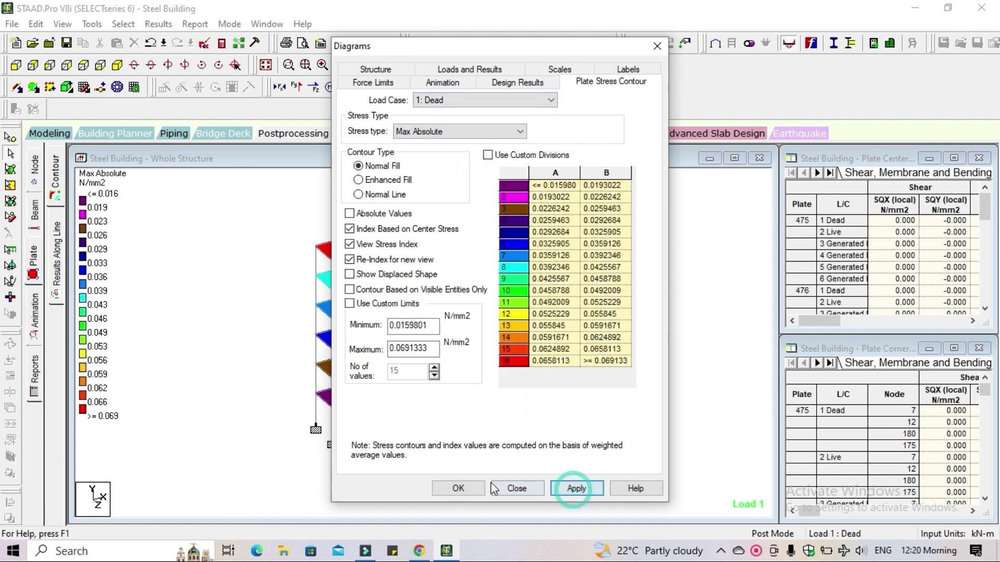
{"action": "left_click", "coordinate": [458, 489]}
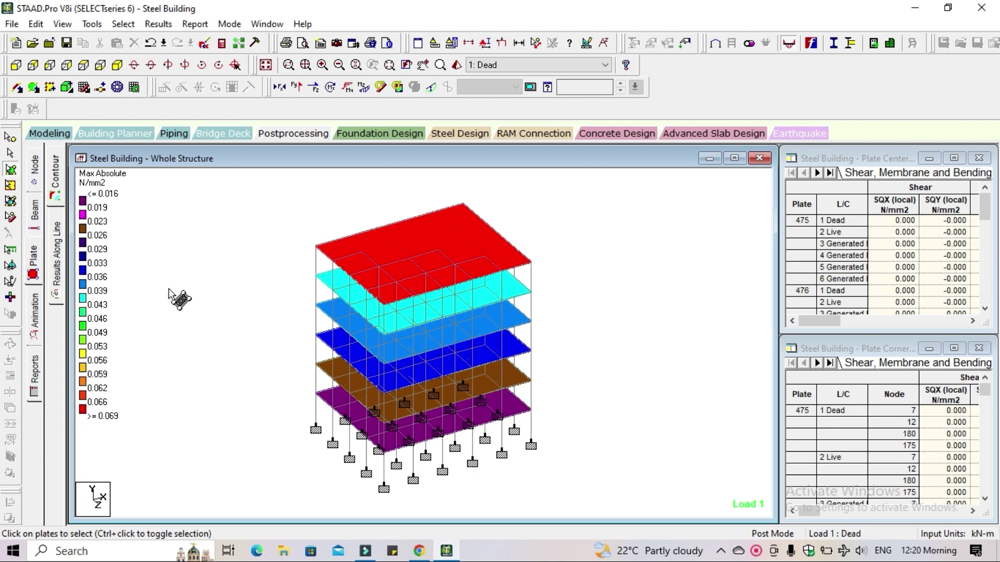
Step: Open the report preview and dismiss the report setup without changing it
{"action": "left_click", "coordinate": [206, 267]}
{"action": "left_click", "coordinate": [31, 384]}
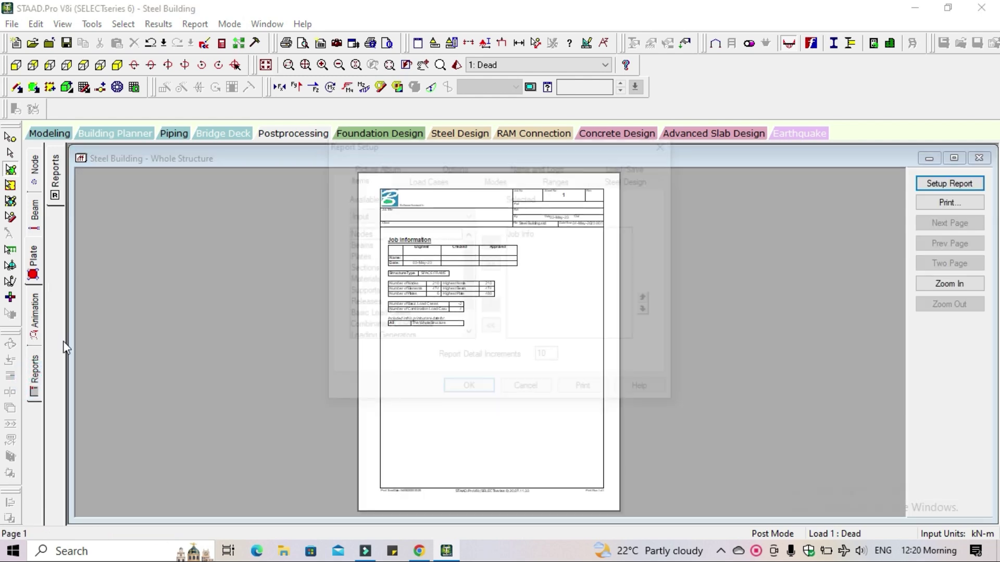
{"action": "left_click", "coordinate": [667, 142]}
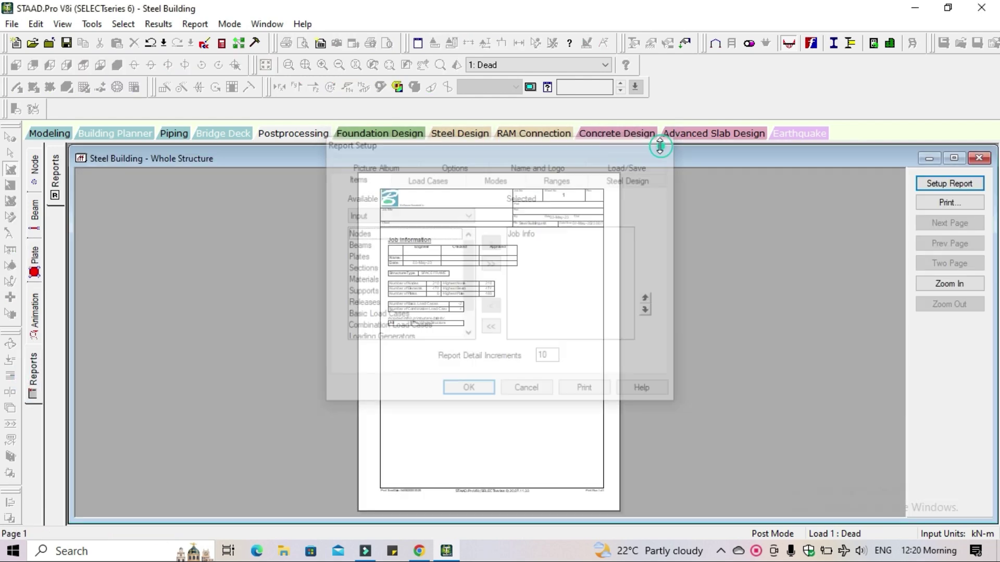
Step: Review the node displacements, and examine the support reactions and statics check results for 1: Dead
{"action": "left_click", "coordinate": [39, 174]}
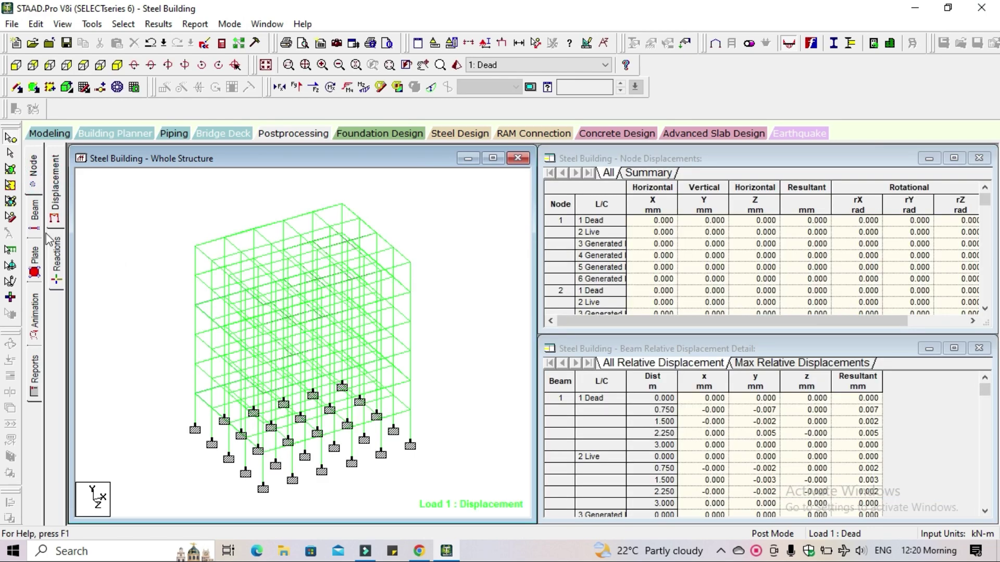
{"action": "left_click", "coordinate": [54, 271]}
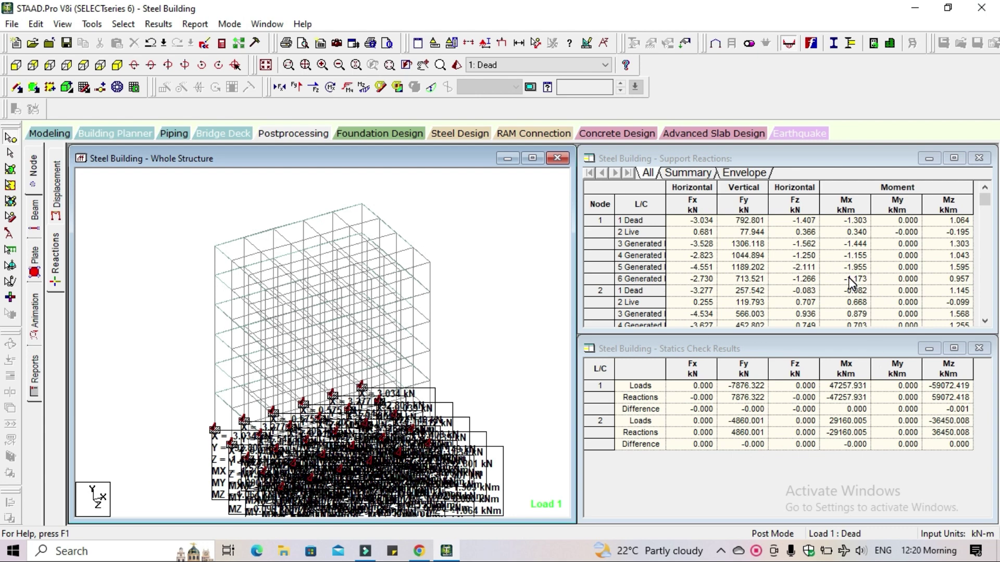
{"action": "middle_click_drag", "start_coordinate": [526, 388], "coordinate": [468, 370]}
{"action": "scroll", "coordinate": [452, 291], "scroll_direction": "down", "scroll_amount": 1}
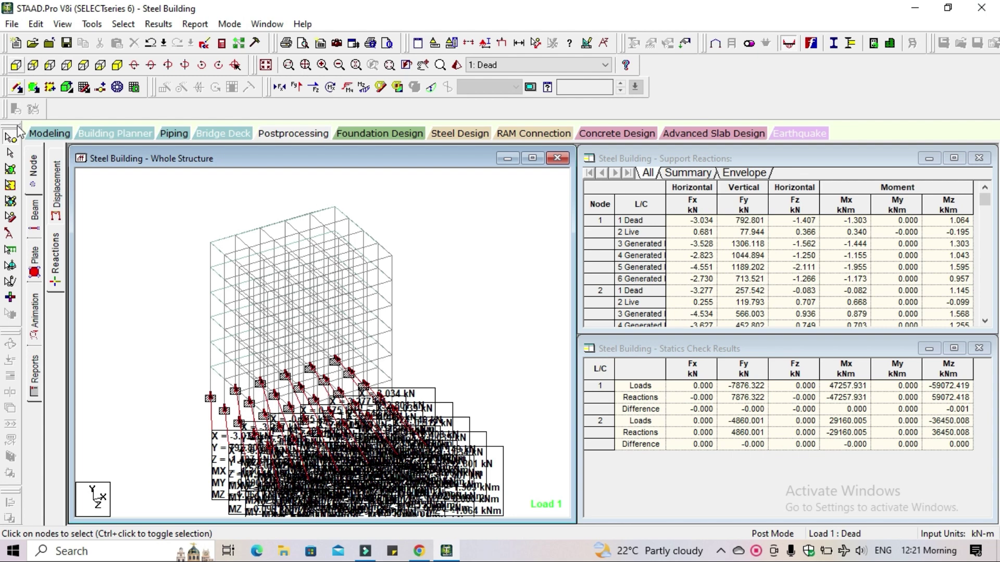
Step: Return to modeling, open the steel design settings and set the current design code to IS800 2007 LSD
{"action": "left_click", "coordinate": [35, 137]}
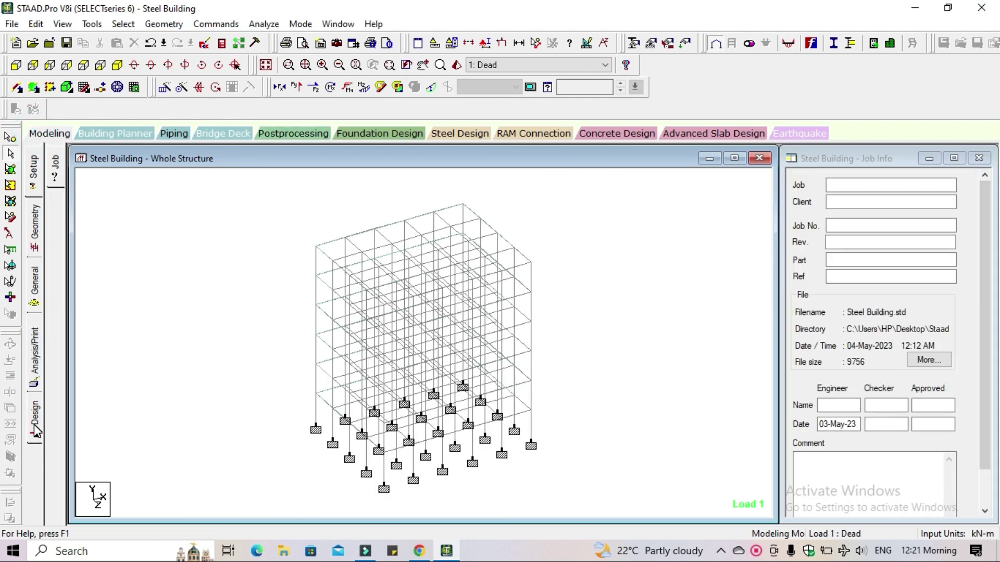
{"action": "left_click", "coordinate": [35, 417]}
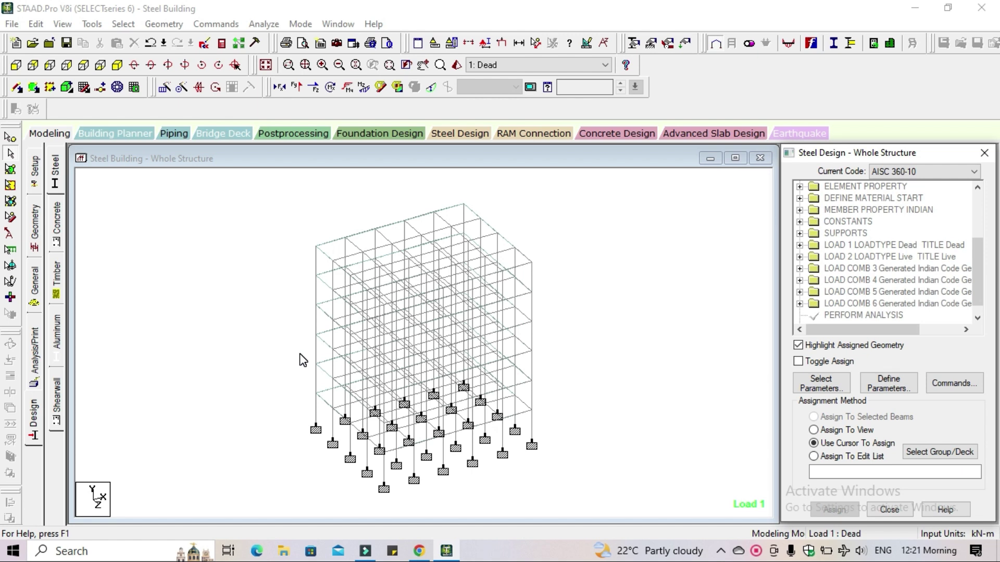
{"action": "left_click", "coordinate": [906, 174]}
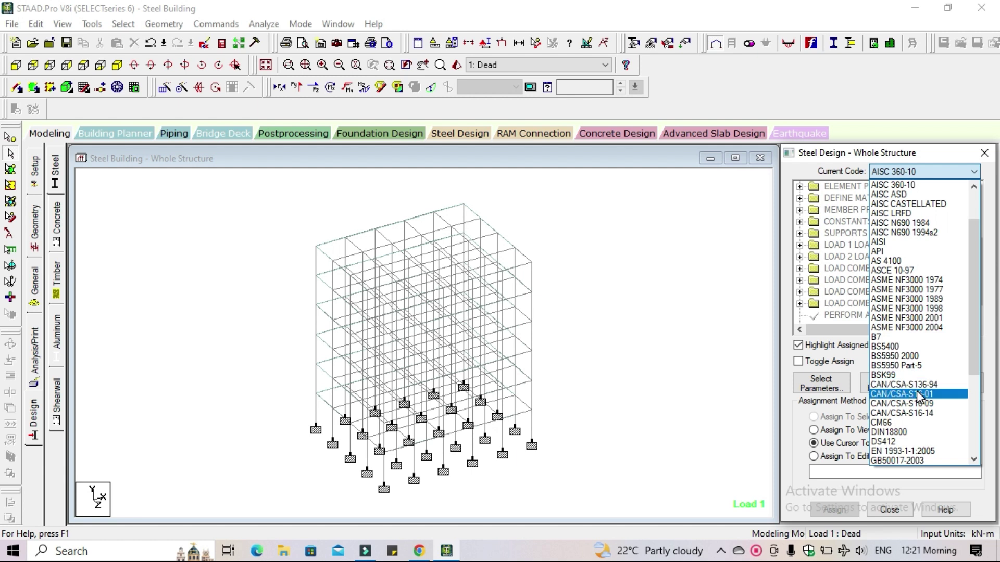
{"action": "scroll", "coordinate": [919, 390], "scroll_direction": "down", "scroll_amount": 4}
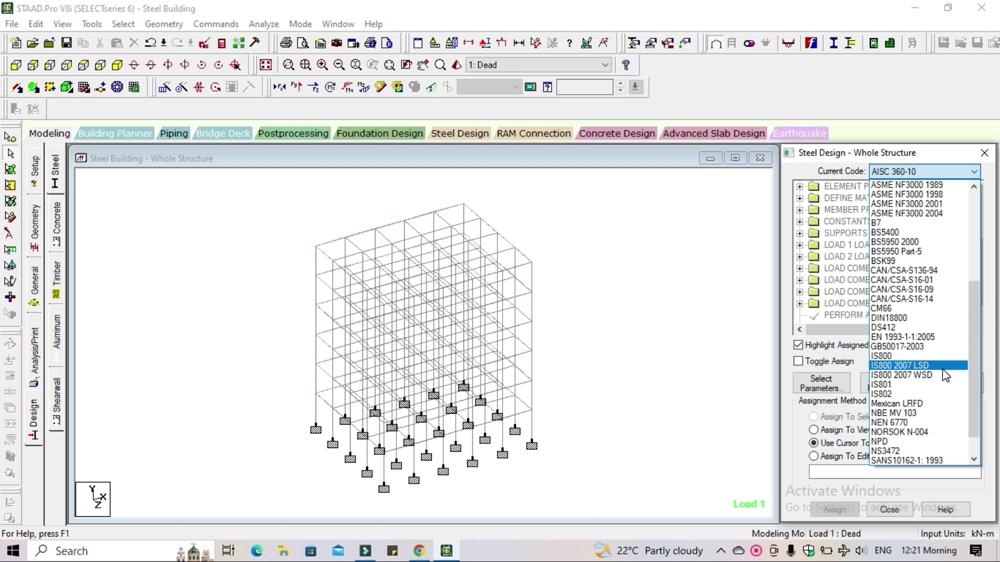
{"action": "left_click", "coordinate": [944, 366]}
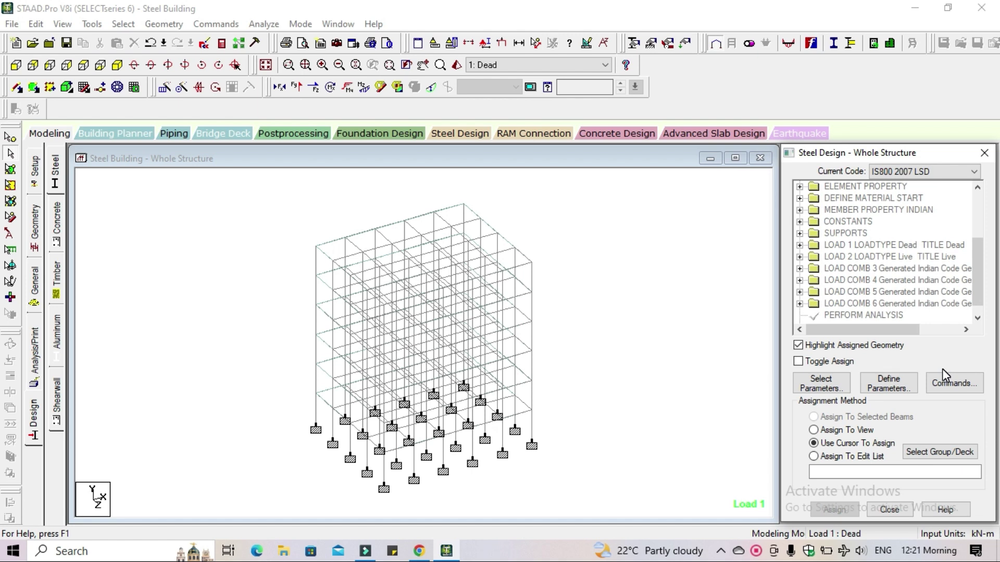
Step: Remove all preselected steel design parameters from the selection and add only the Track parameter
{"action": "left_click", "coordinate": [844, 389]}
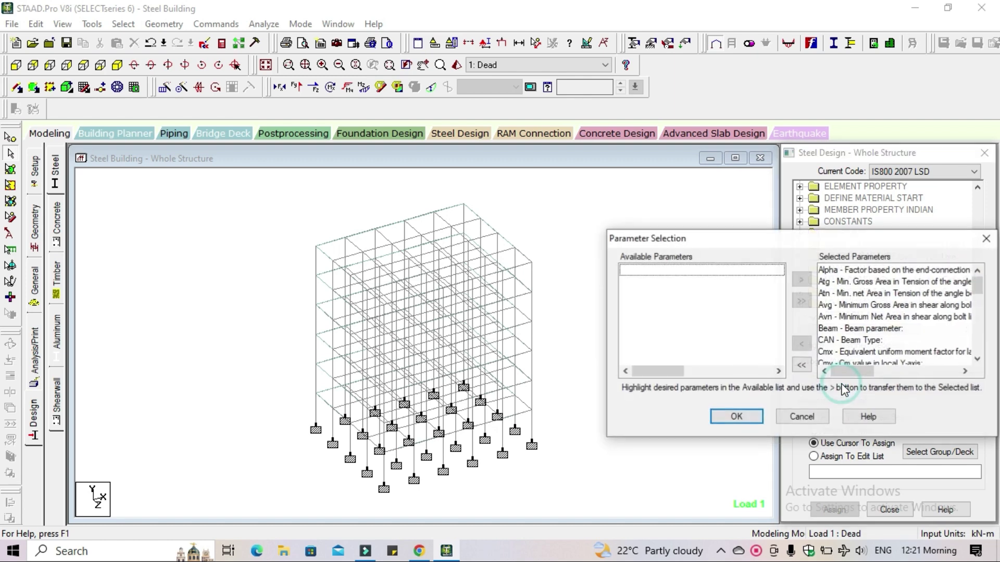
{"action": "left_click", "coordinate": [802, 365]}
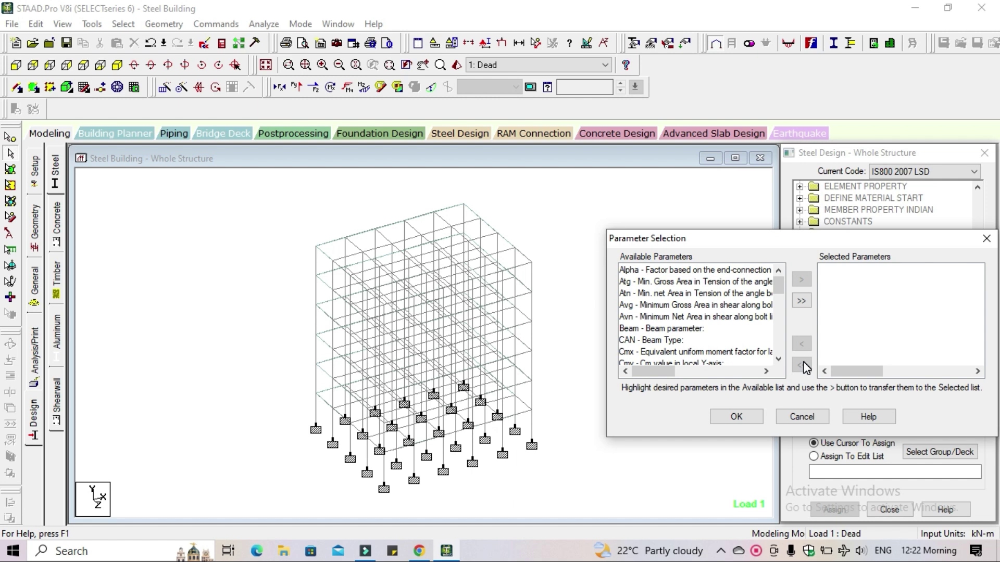
{"action": "scroll", "coordinate": [748, 352], "scroll_direction": "down", "scroll_amount": 3}
{"action": "scroll", "coordinate": [748, 352], "scroll_direction": "down", "scroll_amount": 5}
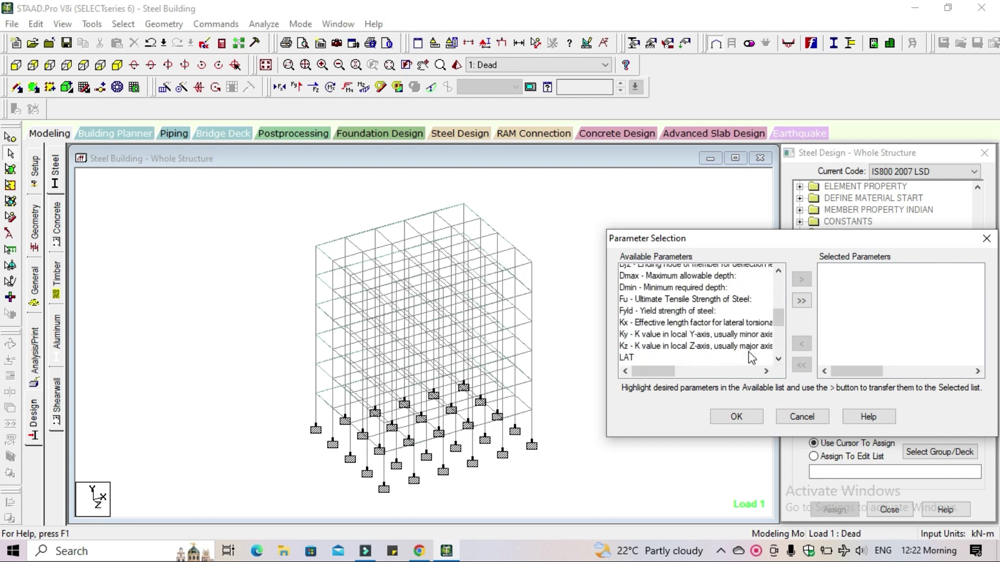
{"action": "scroll", "coordinate": [748, 351], "scroll_direction": "down", "scroll_amount": 1}
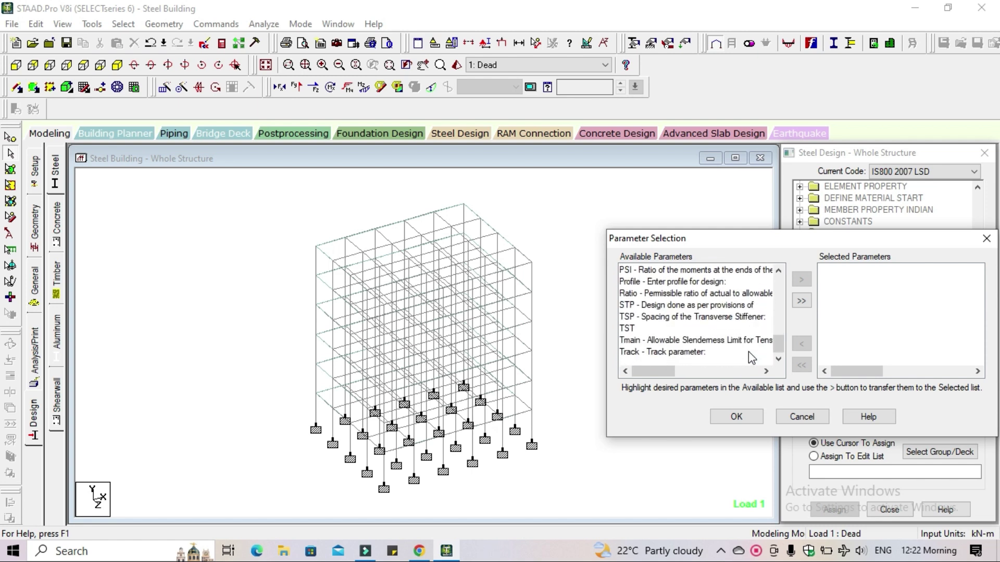
{"action": "left_click", "coordinate": [684, 354]}
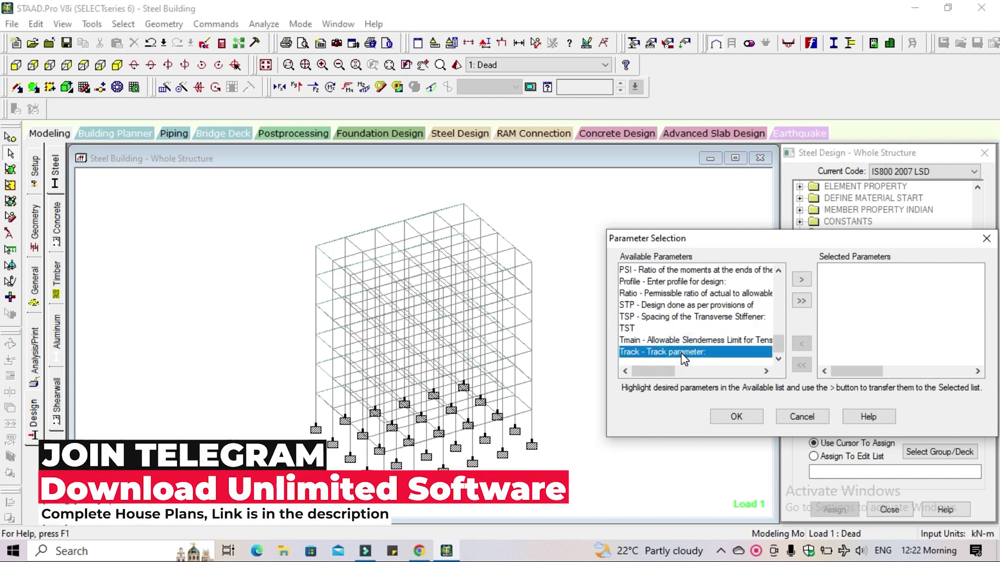
{"action": "left_click", "coordinate": [801, 281]}
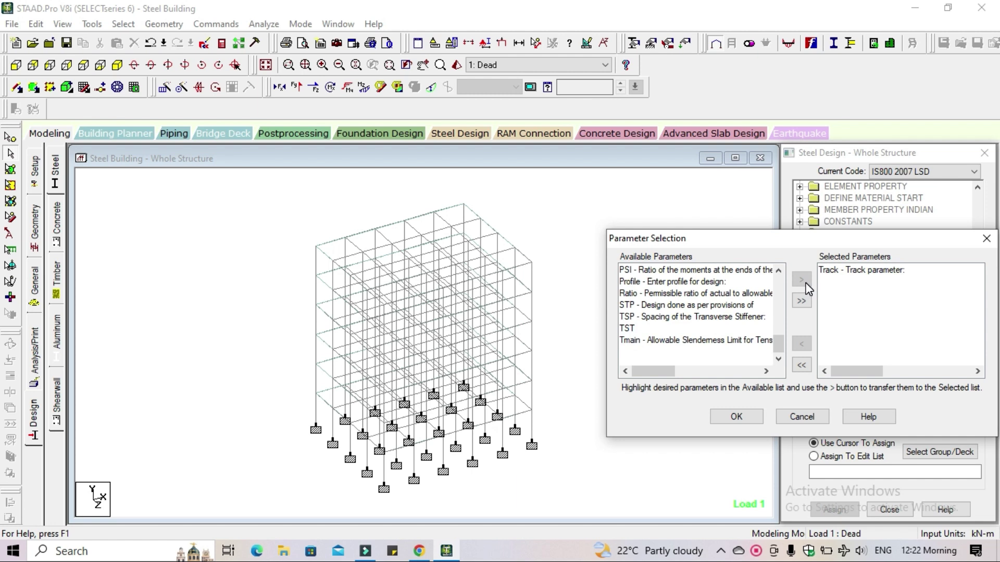
Step: Add the Fyld yield strength of steel parameter to the selected design parameters and accept the selection
{"action": "scroll", "coordinate": [700, 320], "scroll_direction": "up", "scroll_amount": 5}
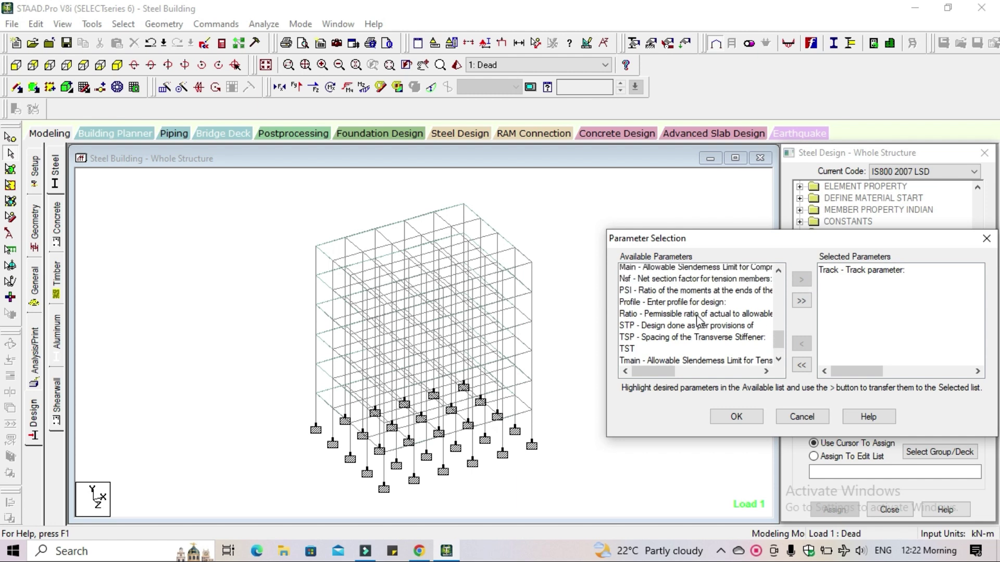
{"action": "scroll", "coordinate": [700, 322], "scroll_direction": "down", "scroll_amount": 1}
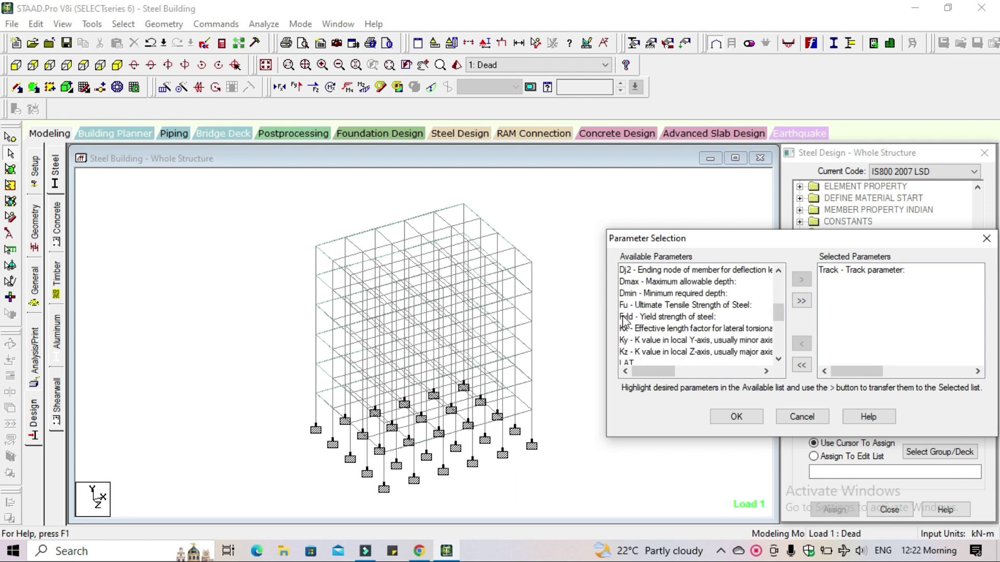
{"action": "left_click", "coordinate": [693, 318]}
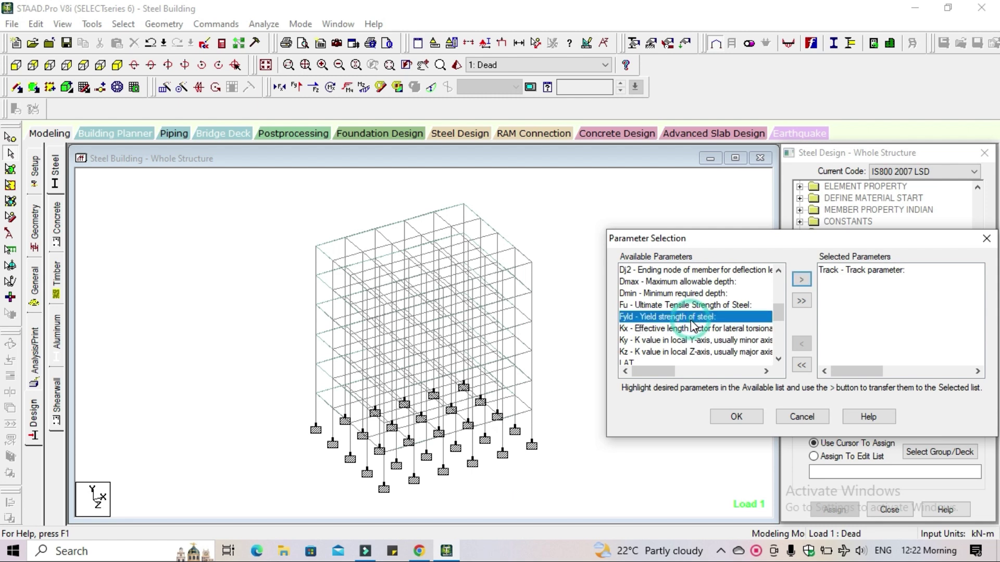
{"action": "left_click", "coordinate": [799, 282]}
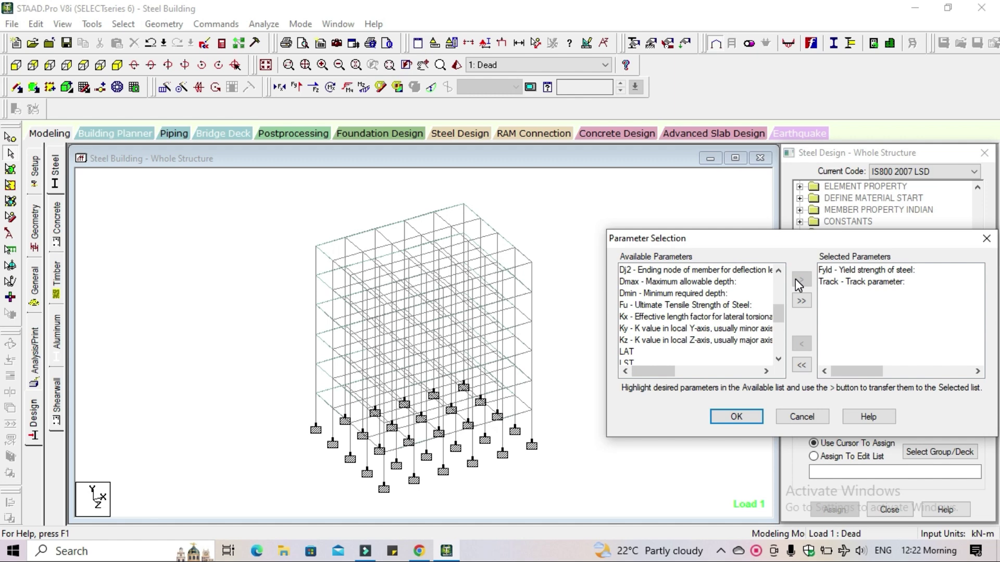
{"action": "left_click", "coordinate": [739, 418]}
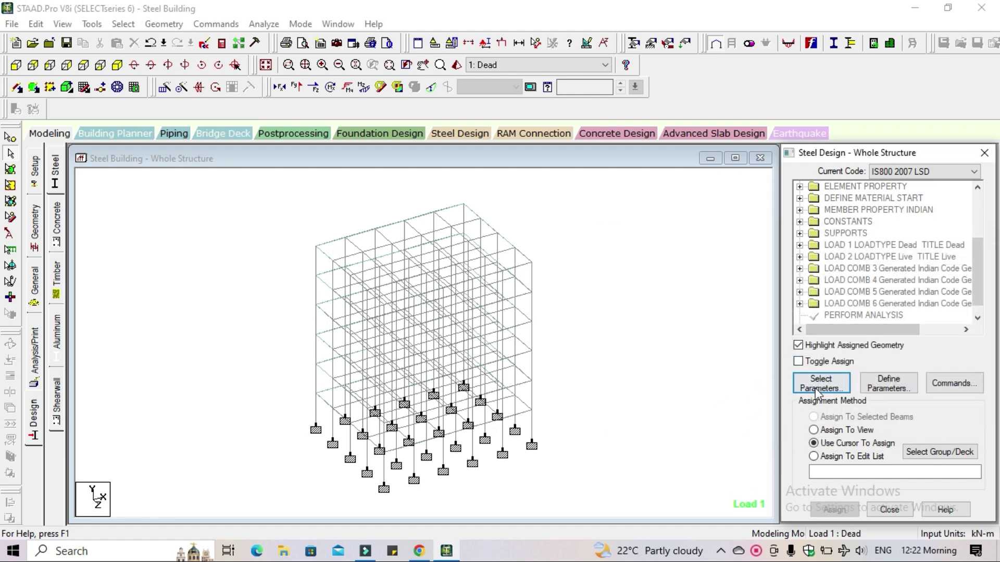
Step: Define the FYLD design parameter with a steel yield strength of 550000 kN/m2 and add it
{"action": "left_click", "coordinate": [895, 389]}
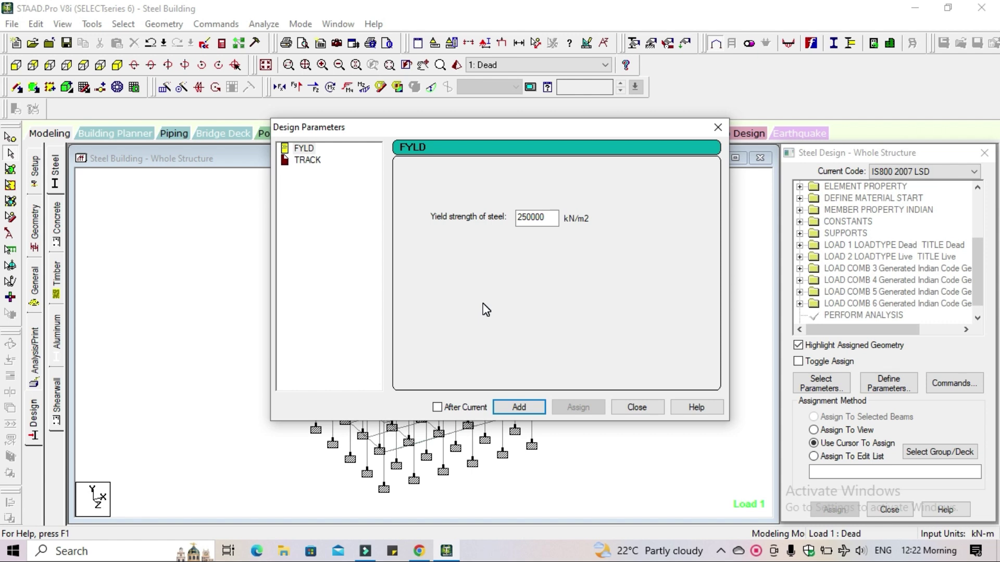
{"action": "left_click_drag", "start_coordinate": [551, 218], "coordinate": [504, 218]}
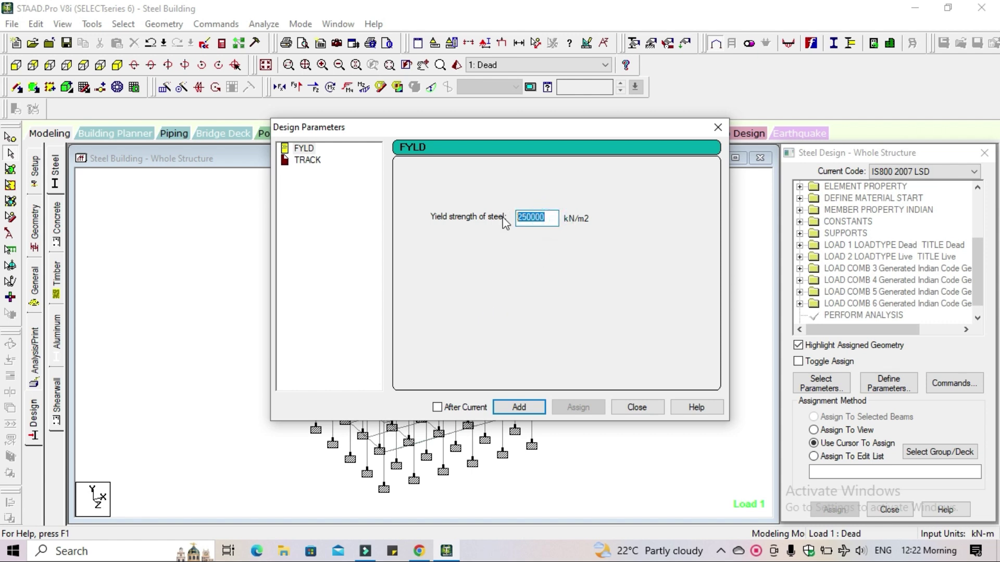
{"action": "type", "text": "550000"}
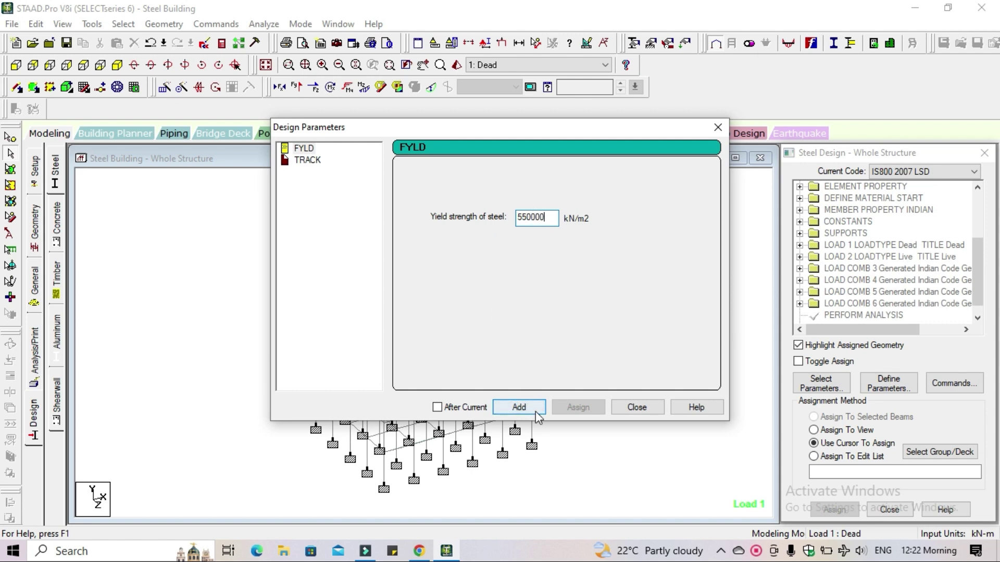
{"action": "left_click", "coordinate": [519, 406]}
Step: Add the TRACK parameter with option 2, maximum detail design output, and finish defining parameters
{"action": "left_click", "coordinate": [319, 160]}
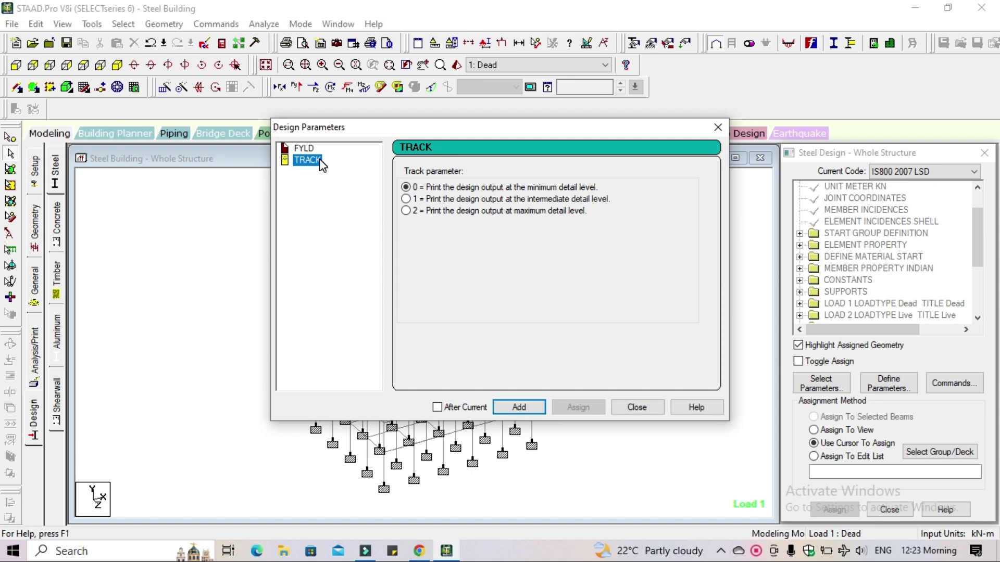
{"action": "left_click", "coordinate": [489, 211]}
{"action": "left_click", "coordinate": [533, 413]}
{"action": "left_click", "coordinate": [634, 407]}
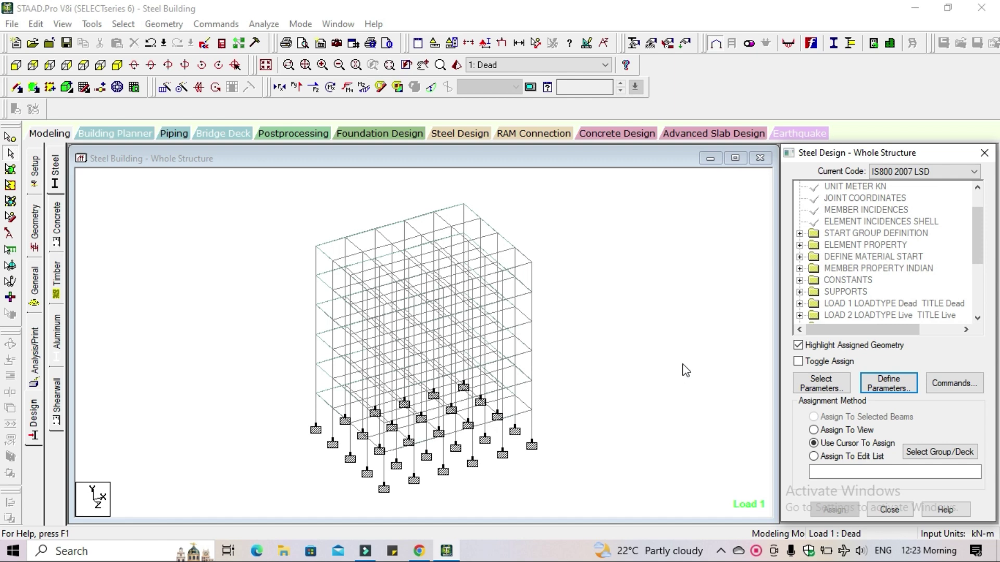
Step: Add the CHECK CODE and MEMBER TAKE OFF design commands to the steel design
{"action": "left_click", "coordinate": [969, 387]}
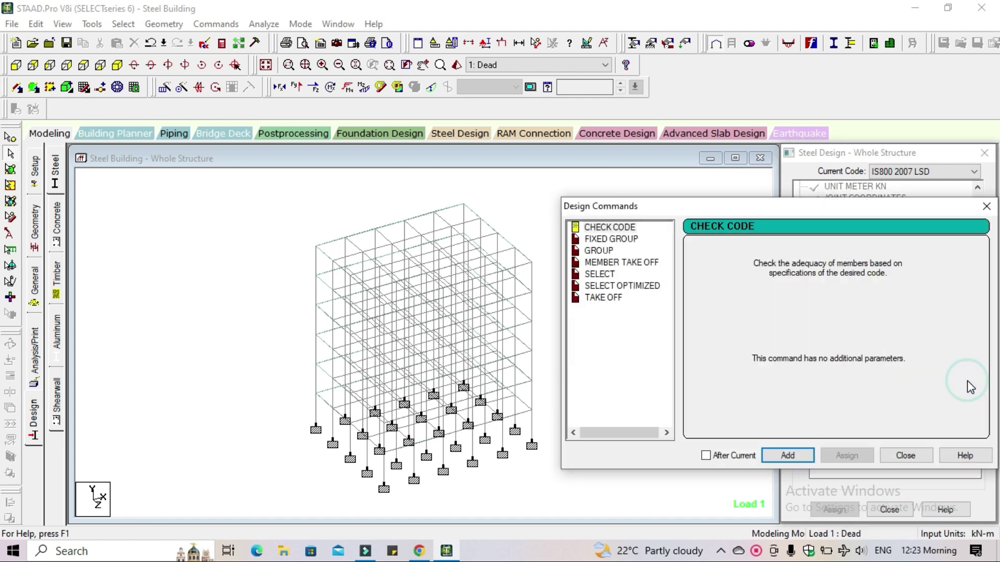
{"action": "left_click", "coordinate": [604, 227]}
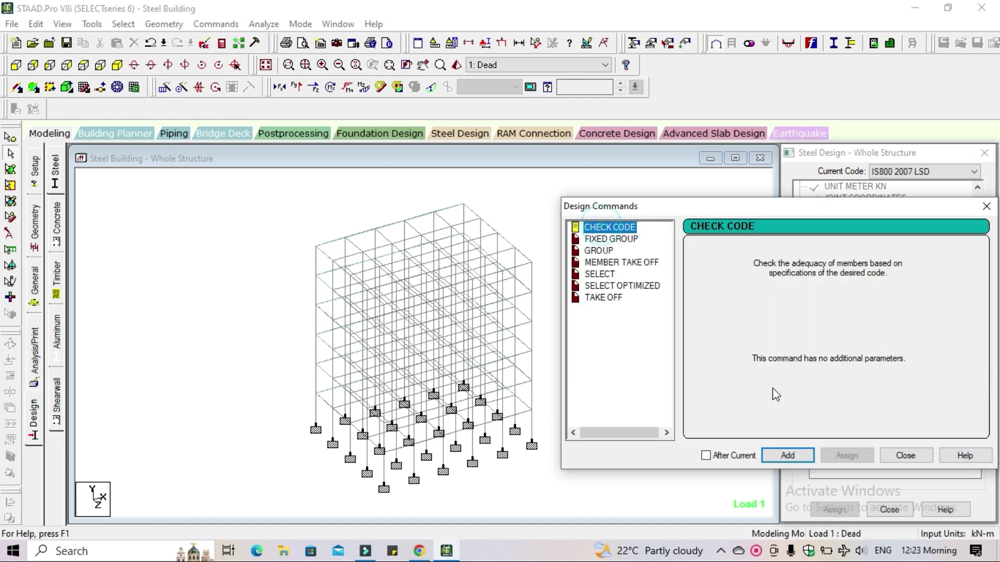
{"action": "left_click", "coordinate": [786, 457]}
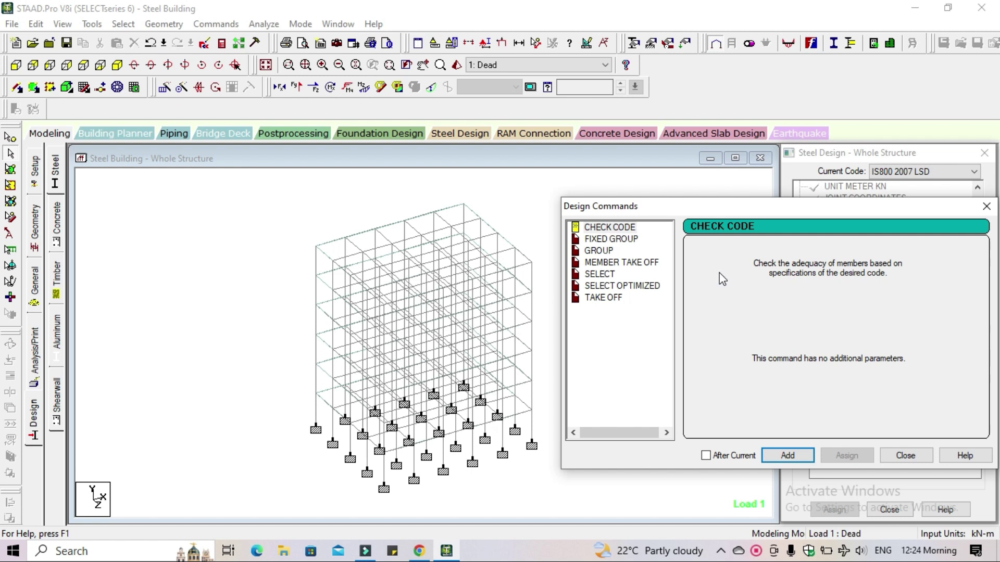
{"action": "left_click", "coordinate": [643, 265]}
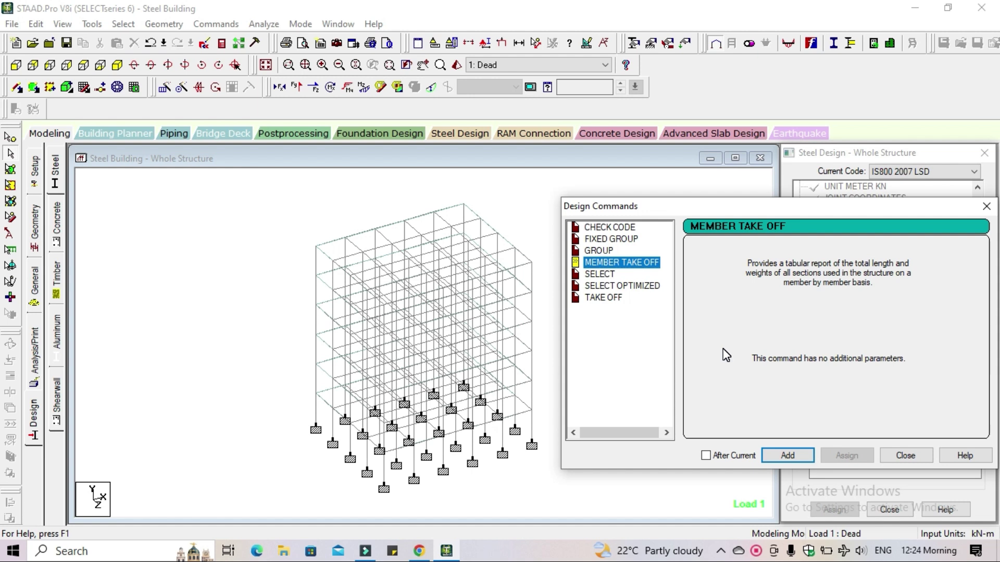
{"action": "left_click", "coordinate": [792, 461]}
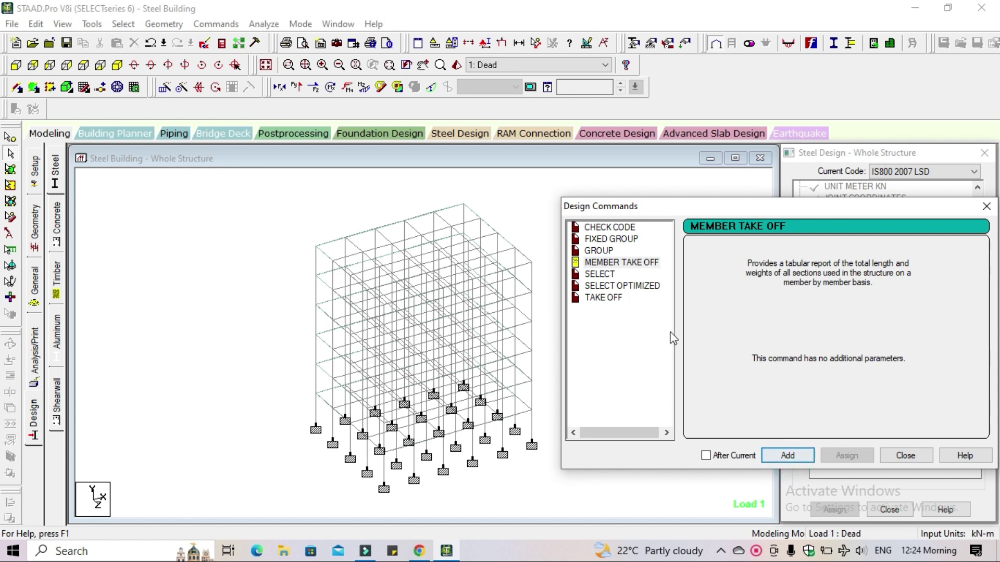
Step: Add the SELECT and TAKE OFF design commands to the steel design and close the design commands
{"action": "left_click", "coordinate": [600, 274]}
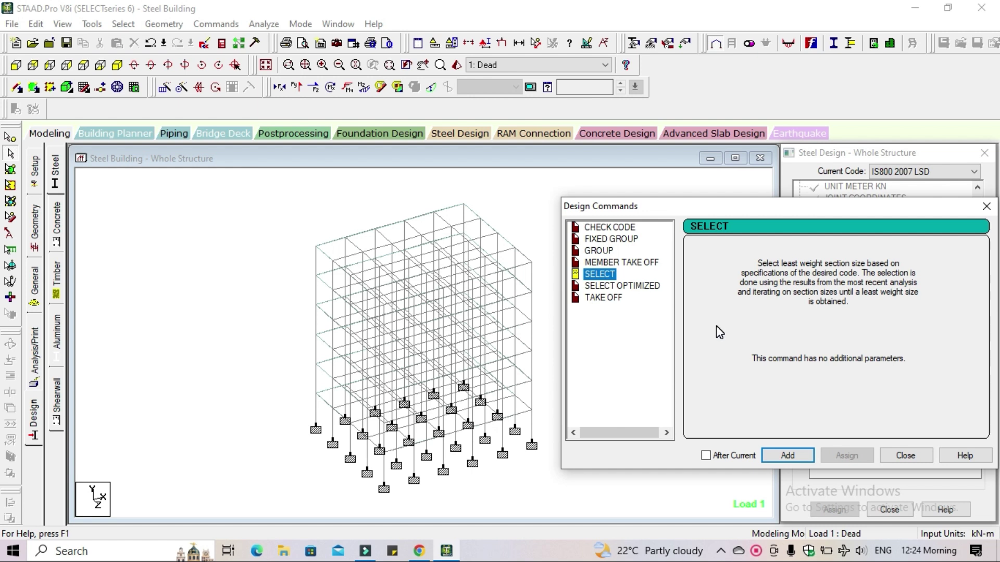
{"action": "left_click", "coordinate": [787, 456]}
{"action": "left_click", "coordinate": [603, 298]}
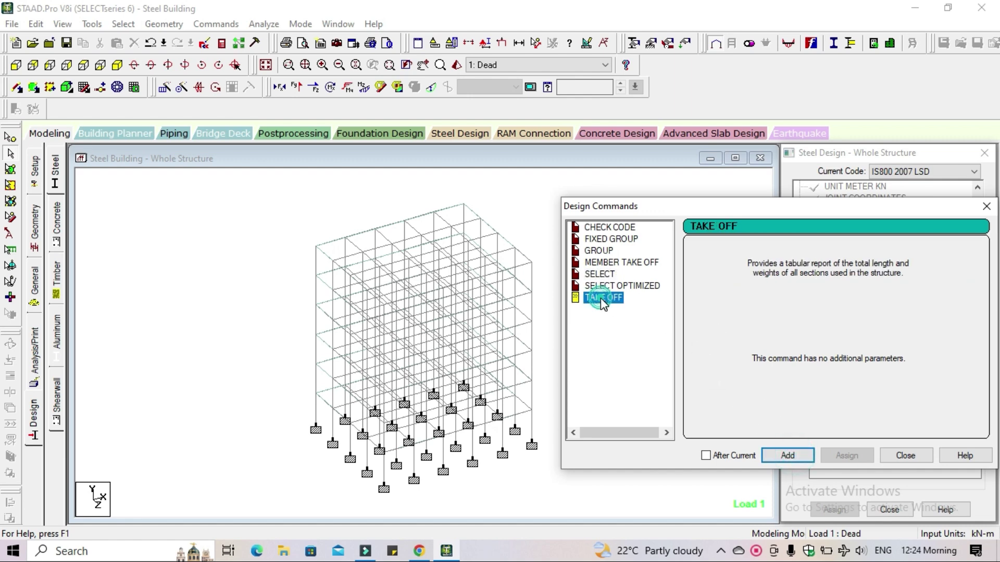
{"action": "left_click_drag", "start_coordinate": [819, 210], "coordinate": [529, 90]}
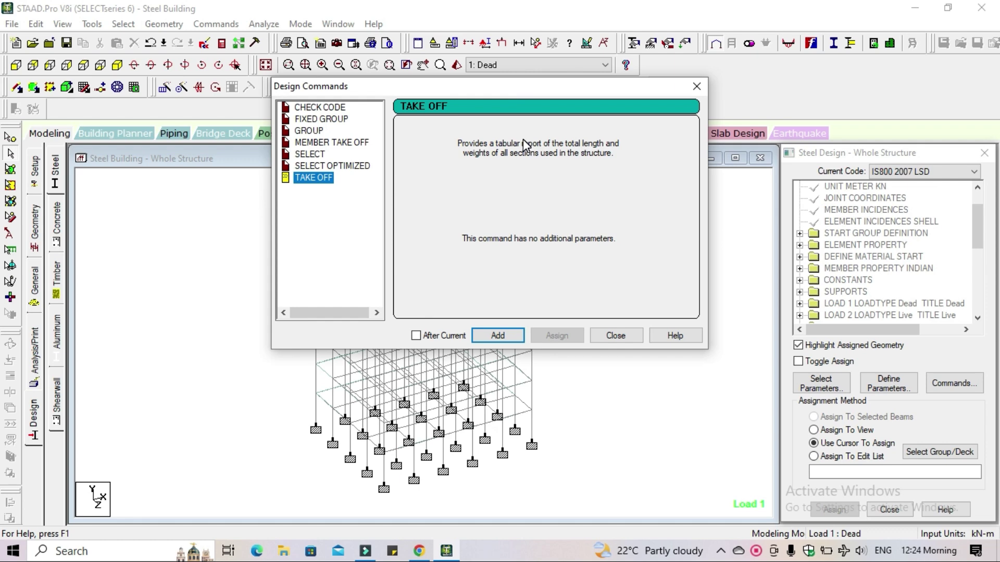
{"action": "left_click", "coordinate": [497, 335]}
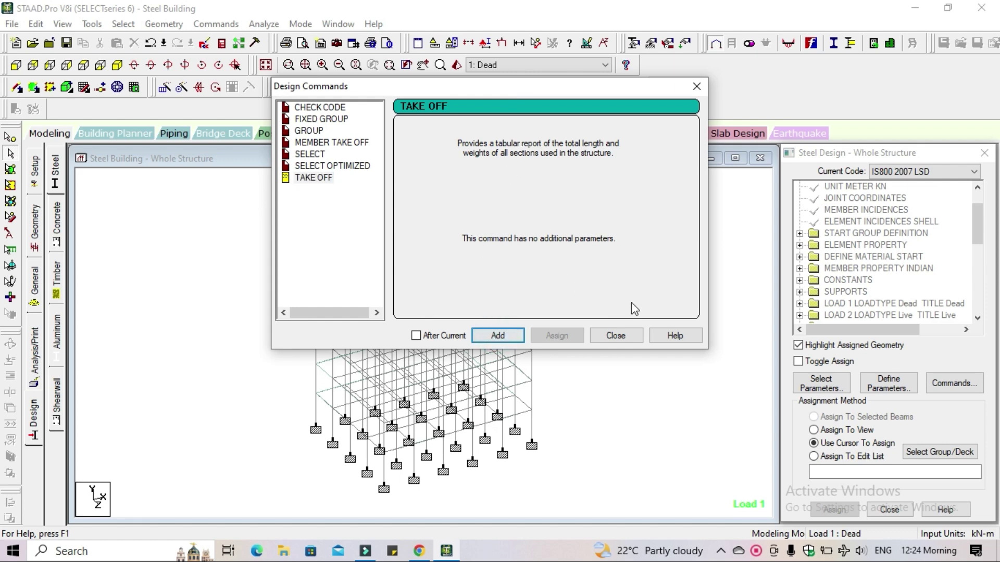
{"action": "left_click", "coordinate": [619, 335]}
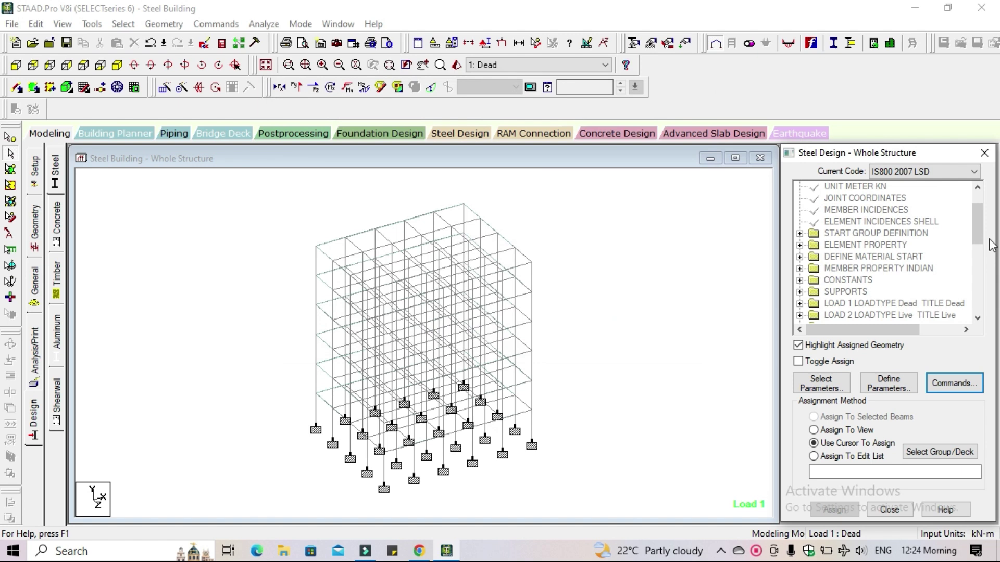
Step: Assign the CHECK CODE command to all members in the view and confirm the assignment
{"action": "left_click_drag", "start_coordinate": [978, 218], "coordinate": [982, 283]}
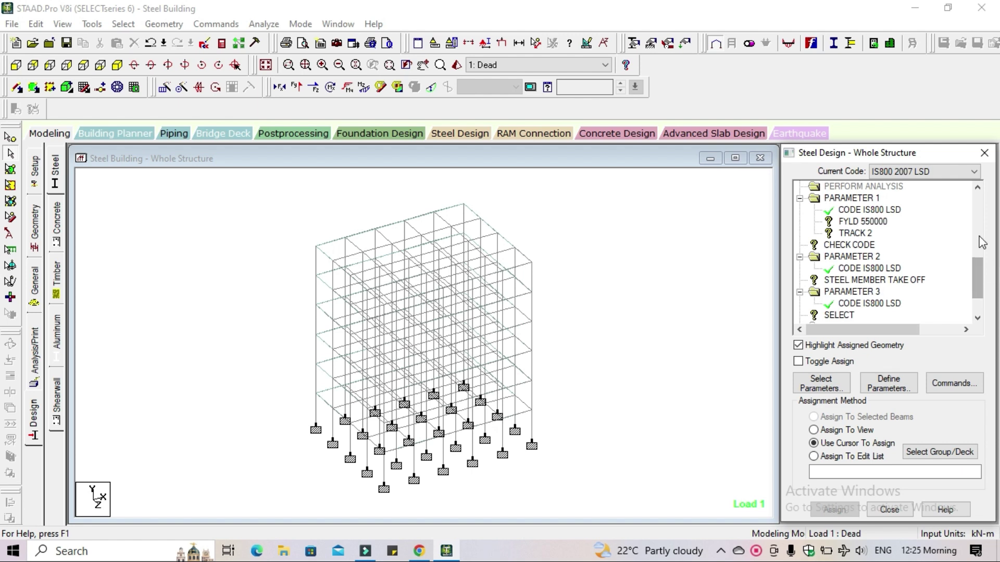
{"action": "left_click", "coordinate": [855, 245]}
{"action": "left_click", "coordinate": [858, 431]}
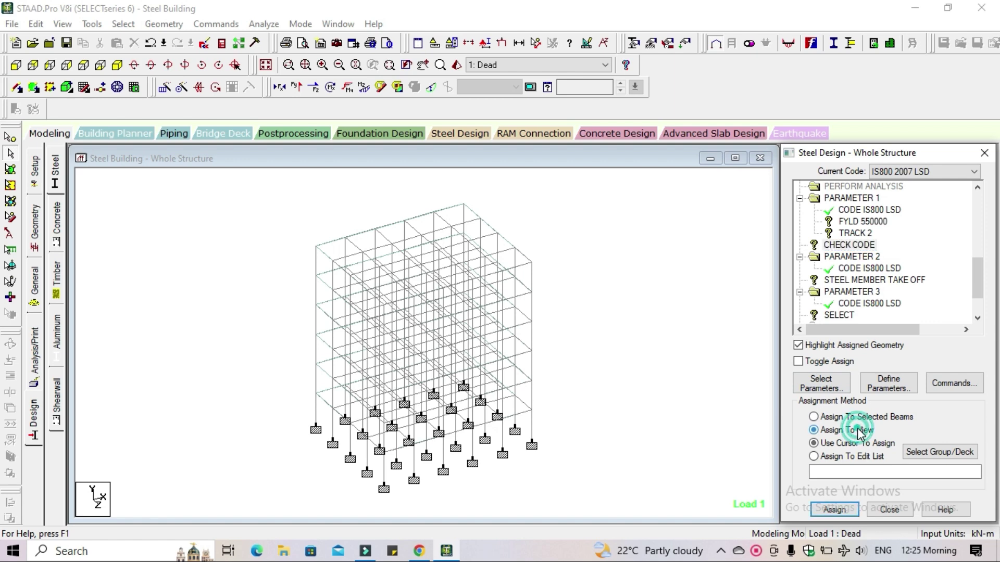
{"action": "left_click", "coordinate": [835, 510]}
{"action": "left_click", "coordinate": [900, 372]}
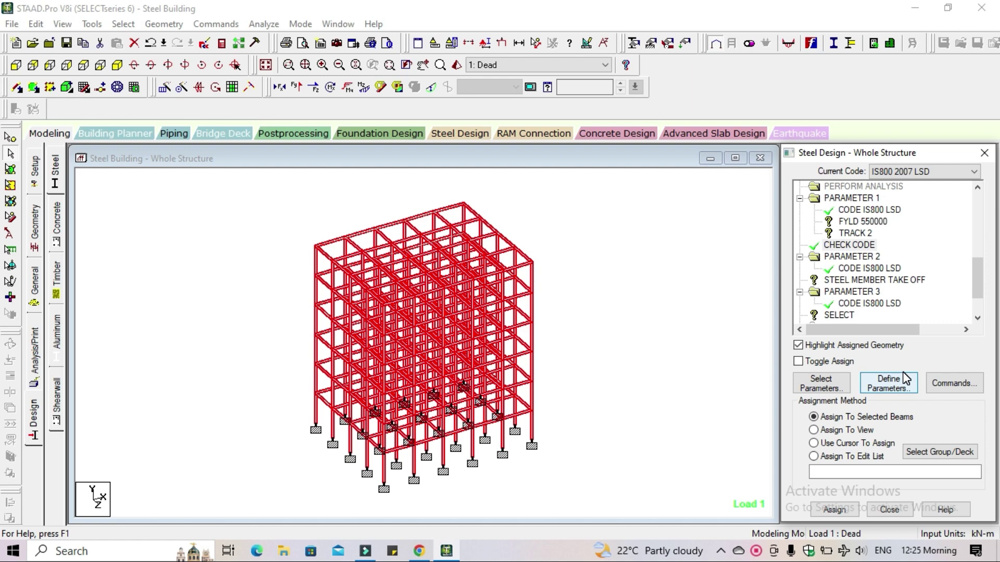
Step: Select the _BEAMS and _COLUMNS groups by group name and assign STEEL MEMBER TAKE OFF to the selected beams
{"action": "left_click", "coordinate": [855, 200]}
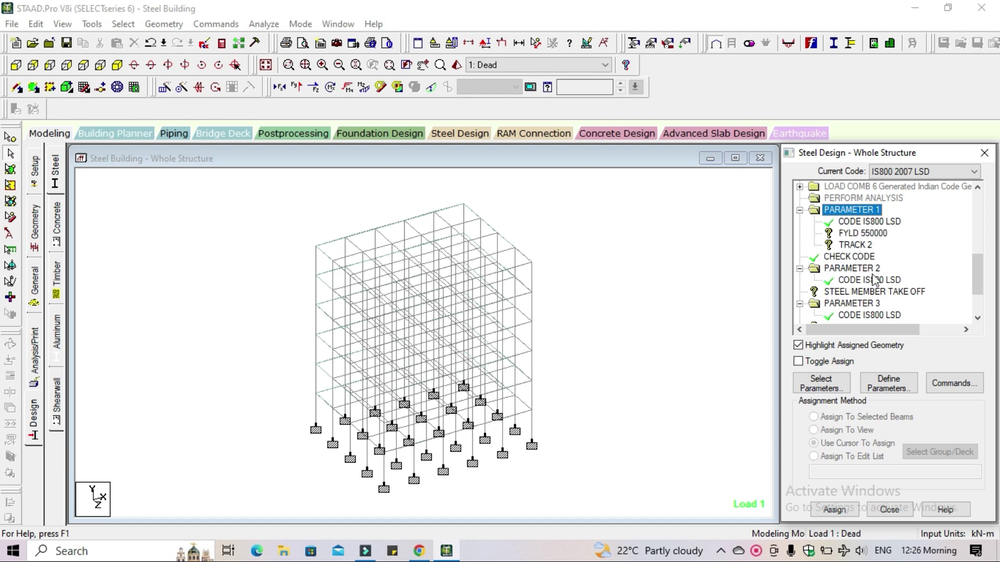
{"action": "left_click", "coordinate": [863, 294]}
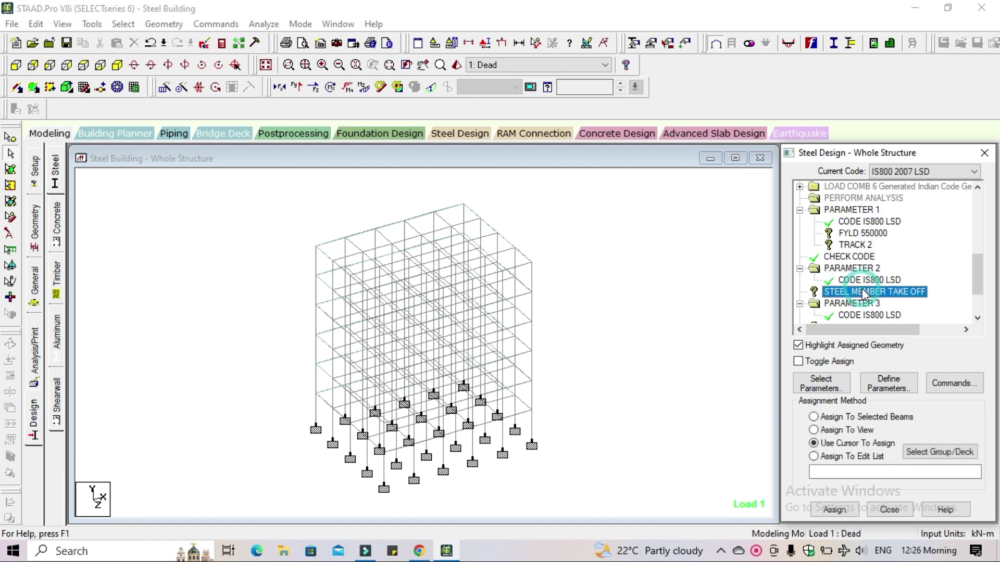
{"action": "left_click", "coordinate": [131, 26]}
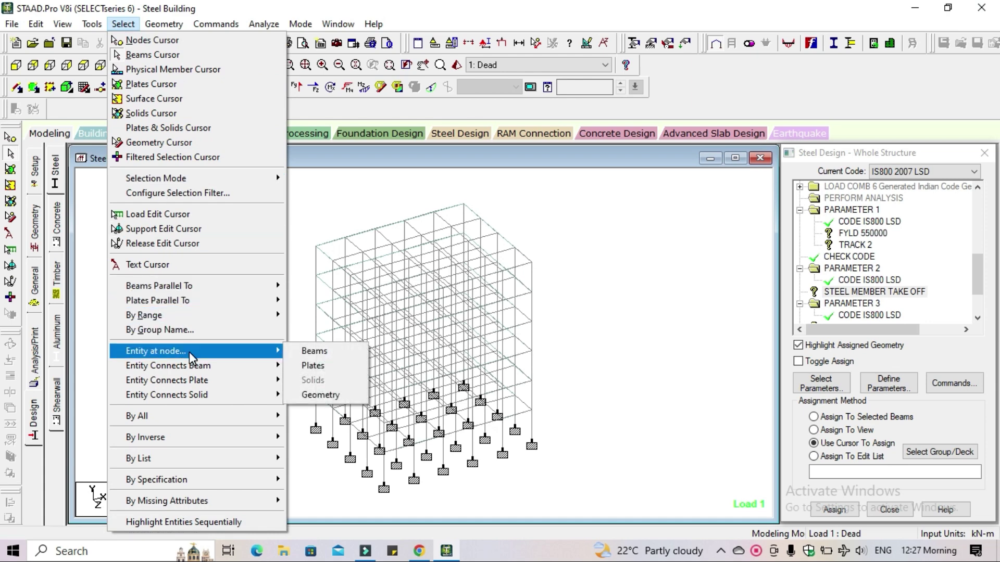
{"action": "left_click", "coordinate": [189, 330]}
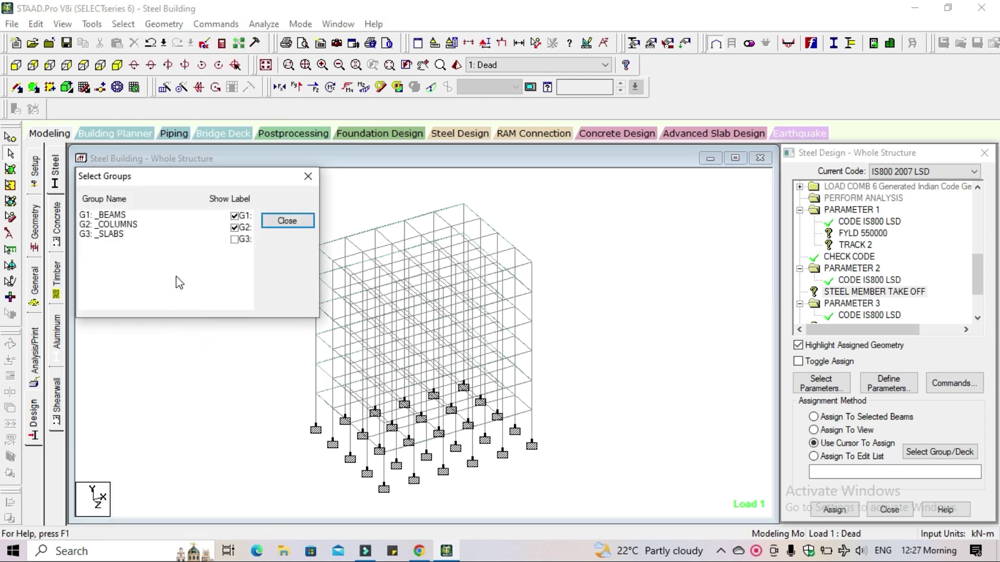
{"action": "left_click", "coordinate": [139, 215]}
{"action": "left_click", "coordinate": [143, 225], "text": "ctrl"}
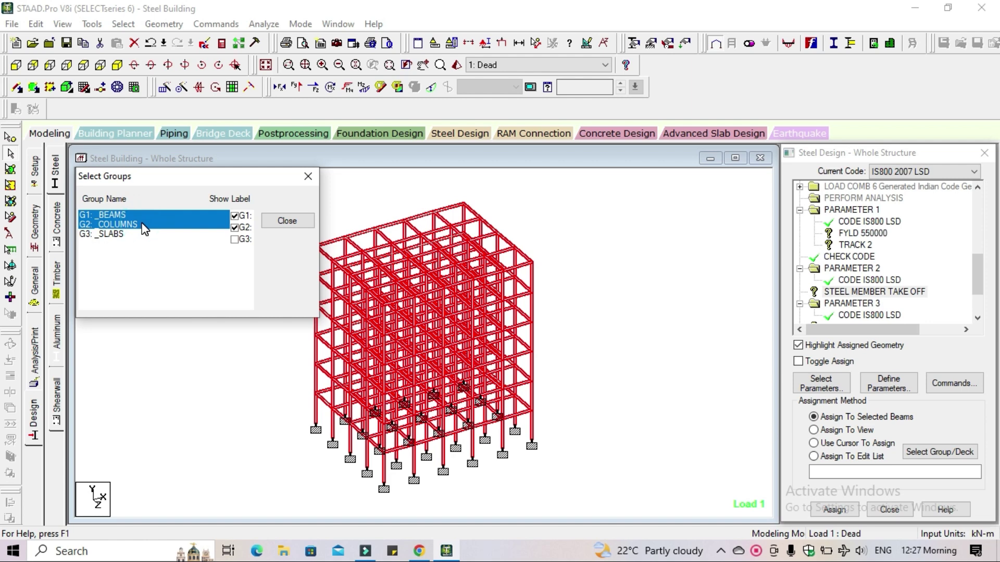
{"action": "left_click", "coordinate": [840, 512]}
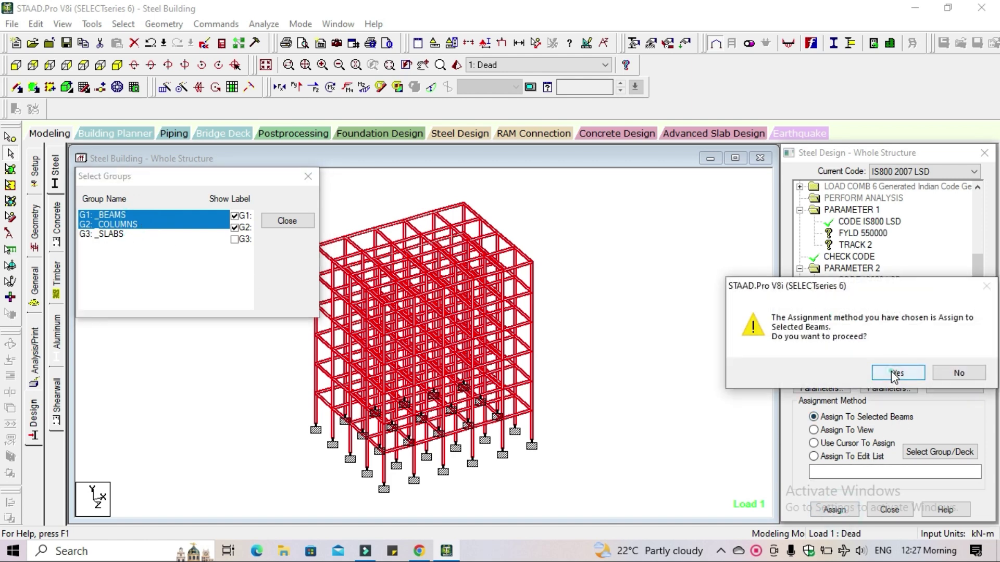
{"action": "left_click", "coordinate": [892, 372]}
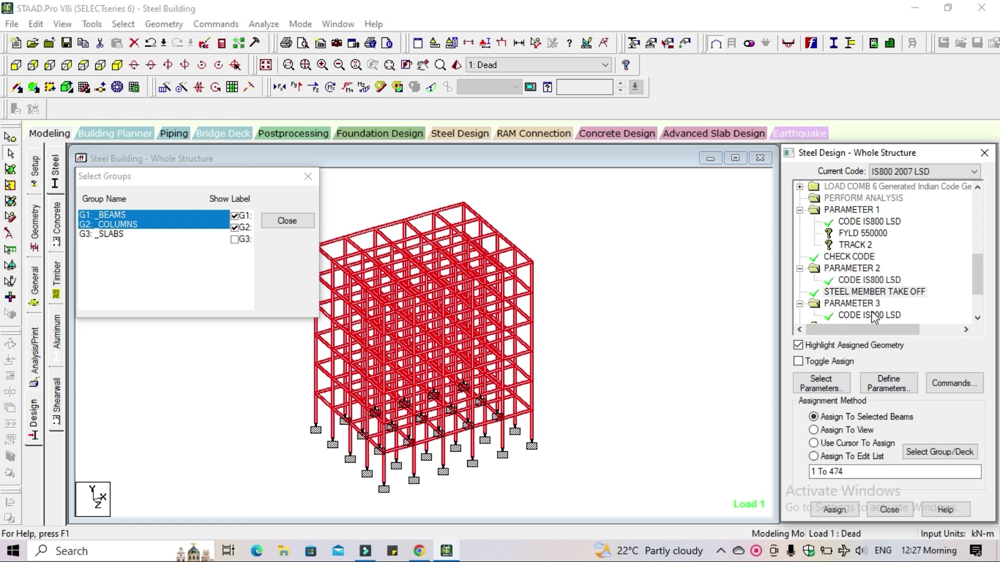
Step: Try to assign the STEEL TAKE OFF command to the selected beams and close the group selection
{"action": "scroll", "coordinate": [875, 317], "scroll_direction": "down", "scroll_amount": 2}
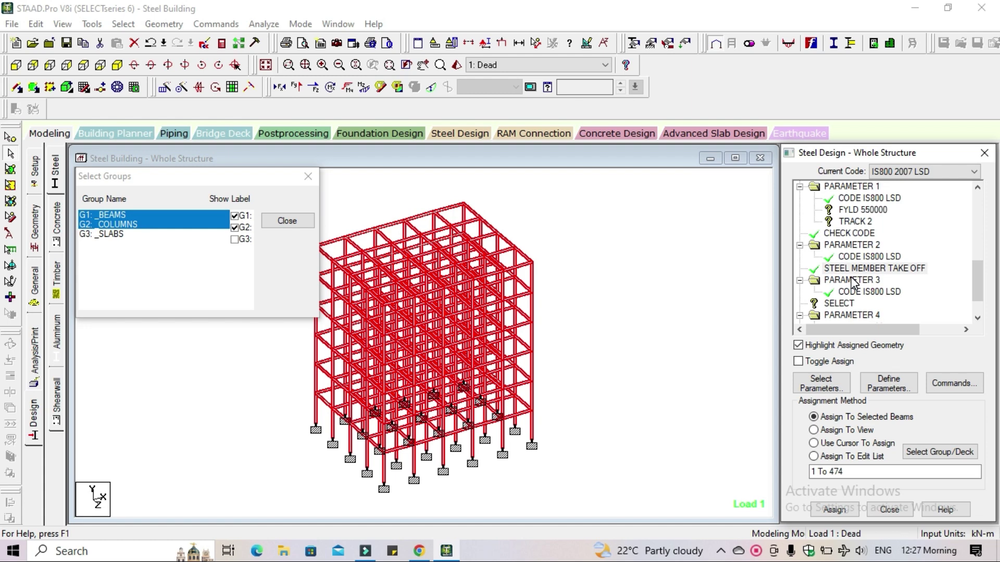
{"action": "left_click", "coordinate": [849, 293]}
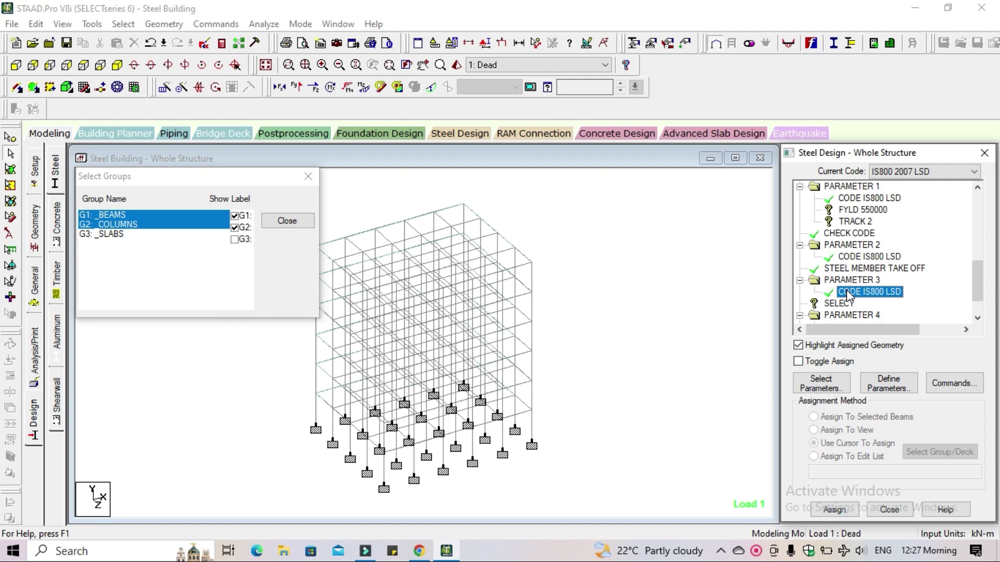
{"action": "scroll", "coordinate": [854, 265], "scroll_direction": "down", "scroll_amount": 1}
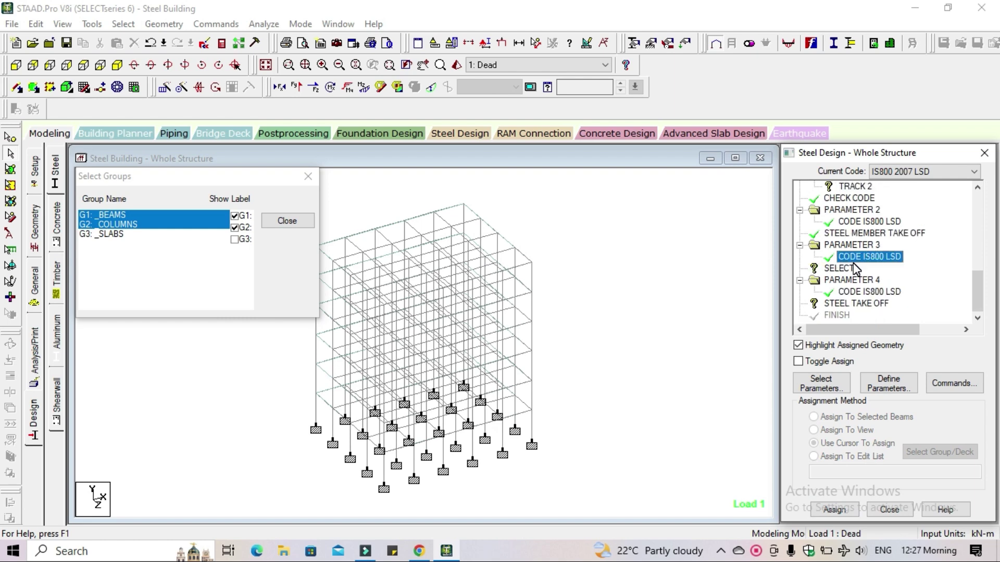
{"action": "left_click", "coordinate": [854, 305]}
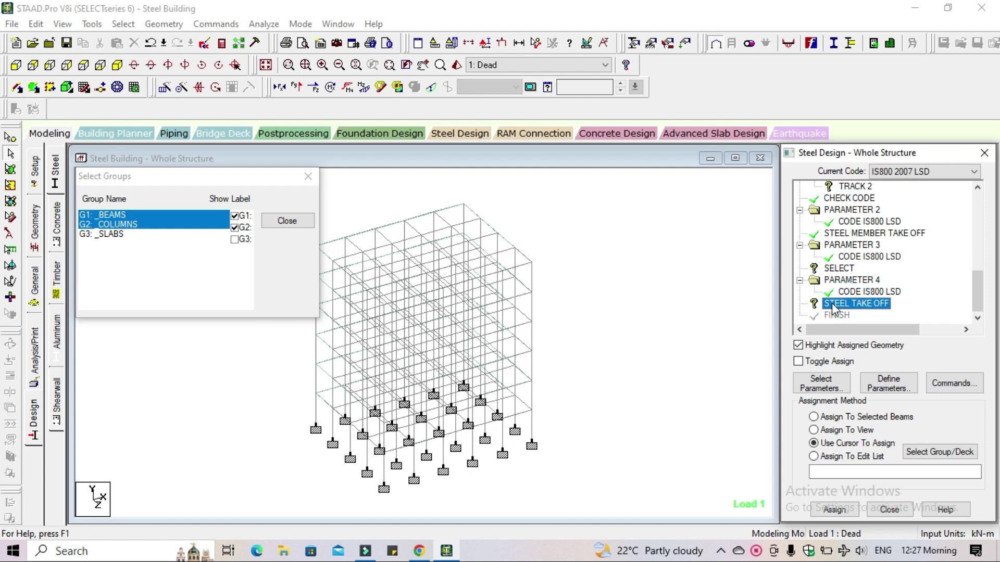
{"action": "left_click", "coordinate": [849, 416]}
{"action": "left_click", "coordinate": [831, 510]}
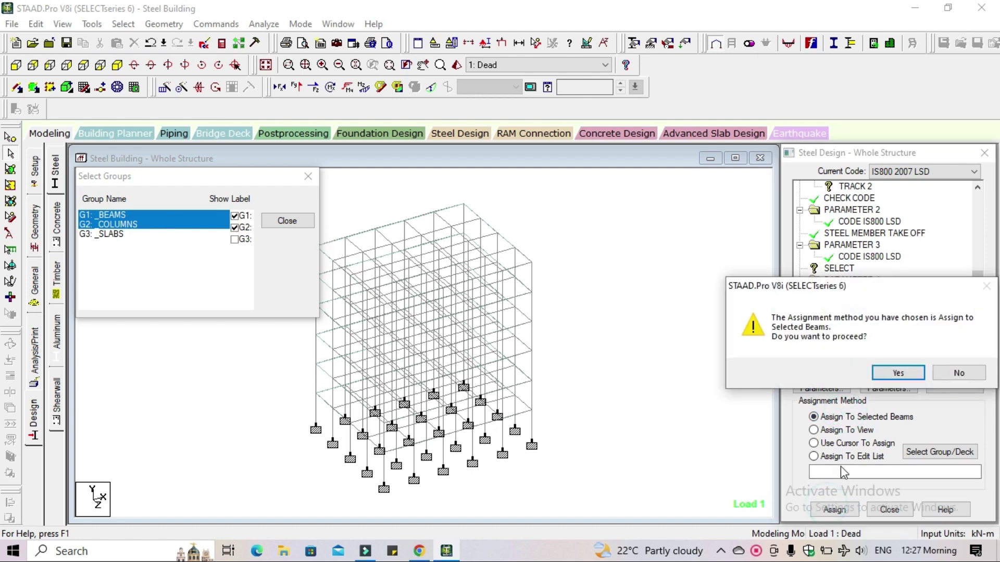
{"action": "left_click", "coordinate": [905, 374]}
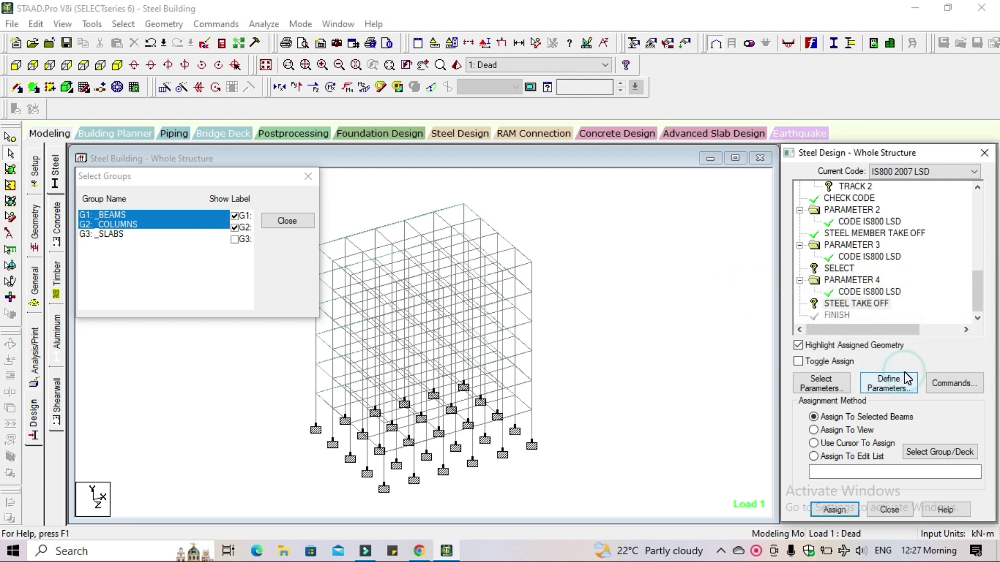
{"action": "left_click", "coordinate": [308, 177]}
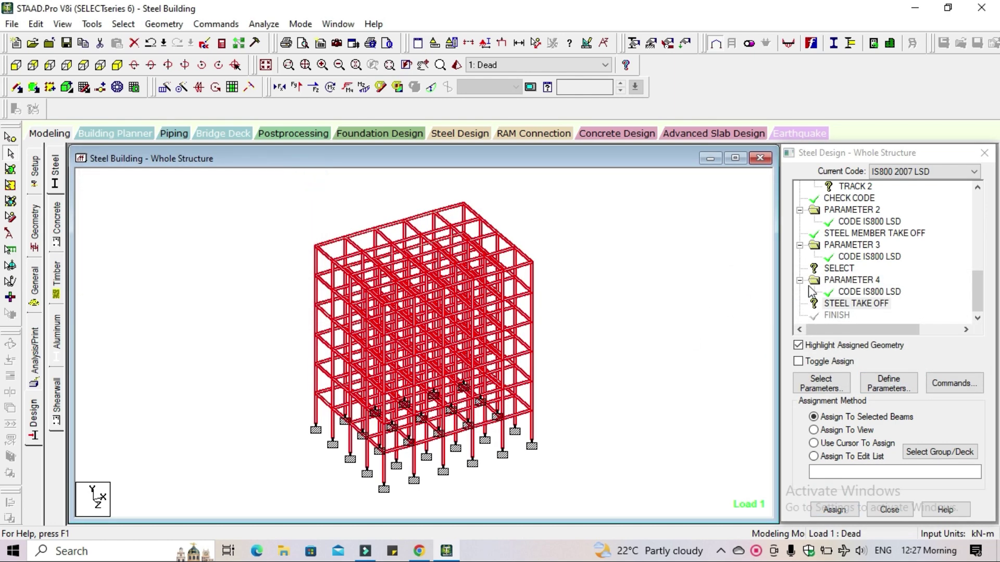
Step: Examine the steel design list for parameters and commands that still need assigning, including FYLD, TRACK, SELECT and STEEL TAKE OFF
{"action": "left_click", "coordinate": [840, 269]}
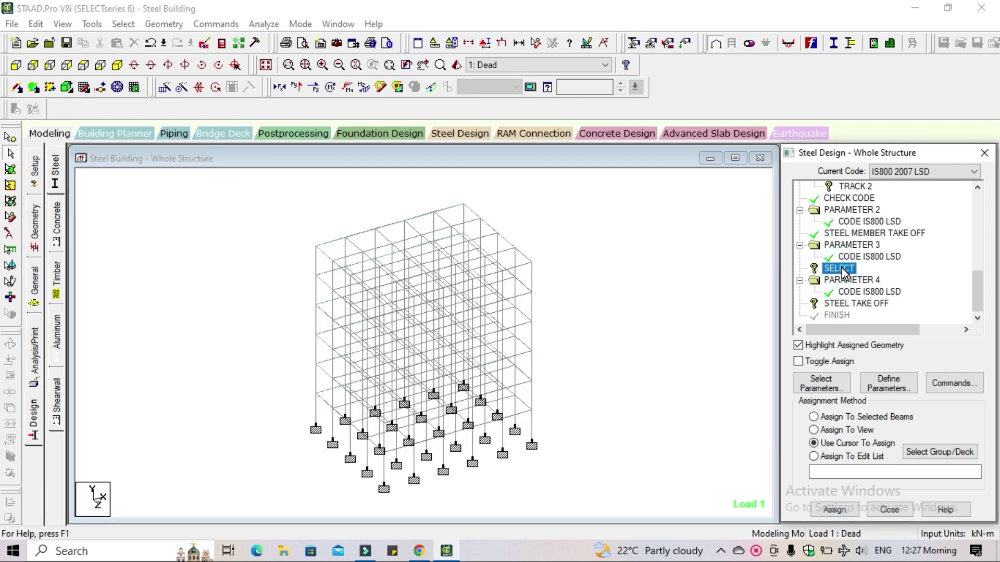
{"action": "left_click", "coordinate": [848, 306]}
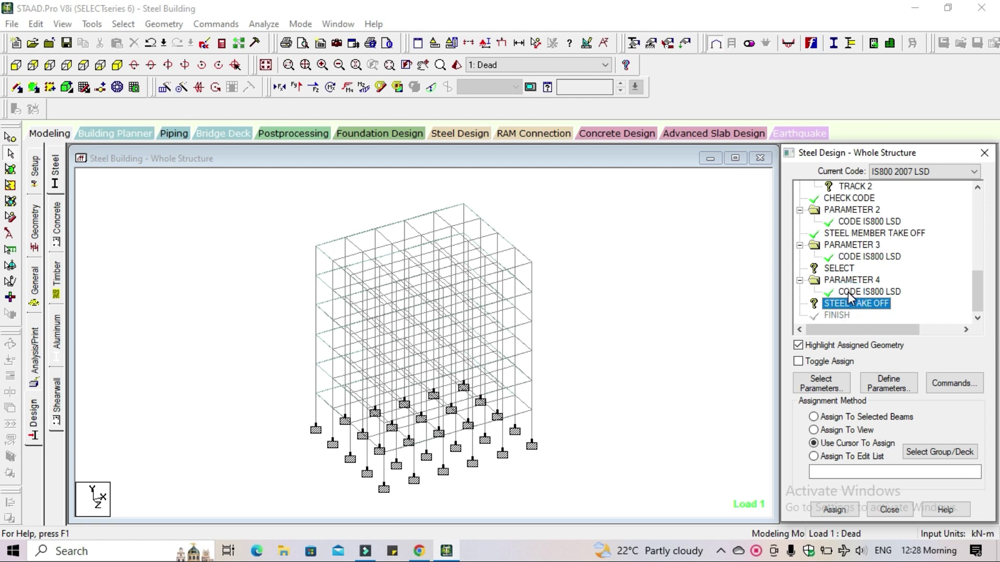
{"action": "scroll", "coordinate": [849, 297], "scroll_direction": "up", "scroll_amount": 1}
{"action": "left_click", "coordinate": [847, 200]}
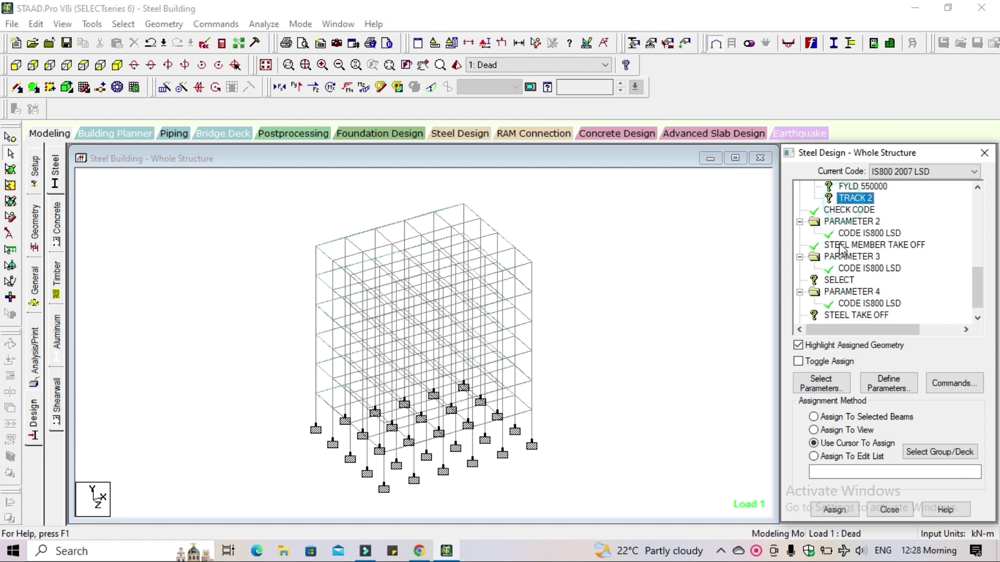
{"action": "scroll", "coordinate": [842, 247], "scroll_direction": "up", "scroll_amount": 2}
{"action": "left_click", "coordinate": [857, 210]}
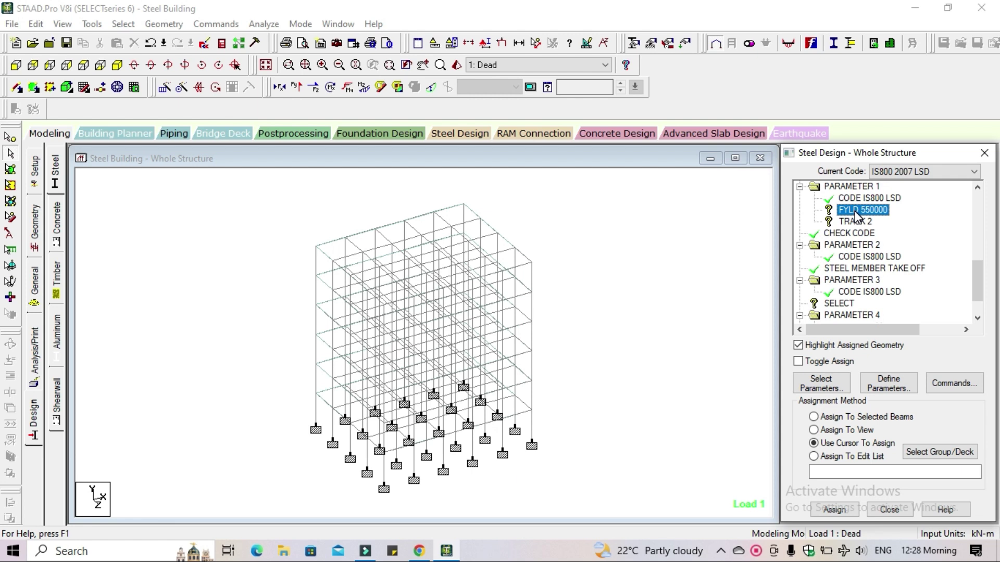
{"action": "left_click", "coordinate": [854, 223]}
{"action": "scroll", "coordinate": [847, 260], "scroll_direction": "down", "scroll_amount": 3}
{"action": "scroll", "coordinate": [846, 261], "scroll_direction": "up", "scroll_amount": 20}
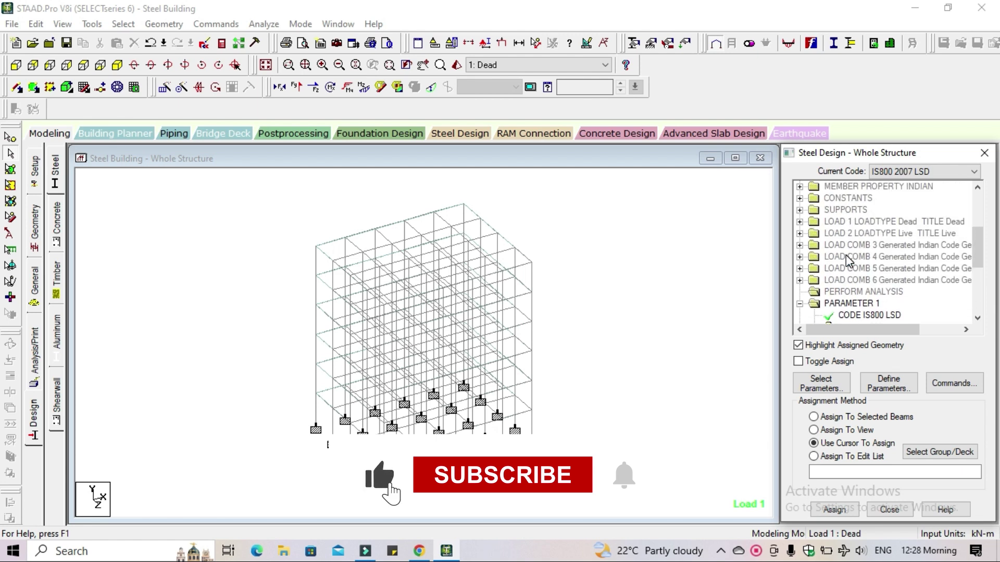
{"action": "scroll", "coordinate": [847, 260], "scroll_direction": "down", "scroll_amount": 20}
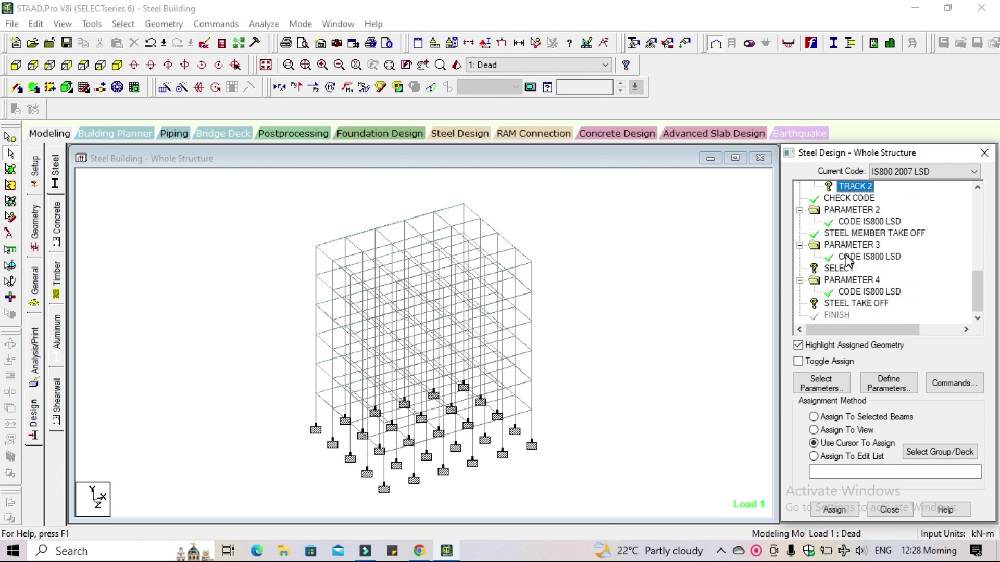
{"action": "scroll", "coordinate": [848, 261], "scroll_direction": "up", "scroll_amount": 2}
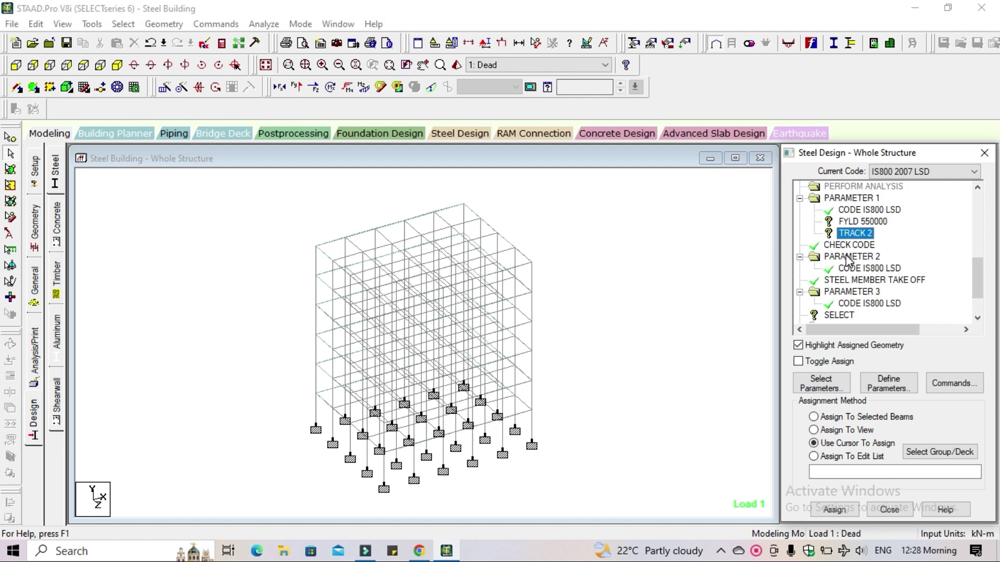
Step: Select the _BEAMS and _COLUMNS groups by group name and assign the FYLD 550000 parameter to the selected beams
{"action": "left_click", "coordinate": [855, 224]}
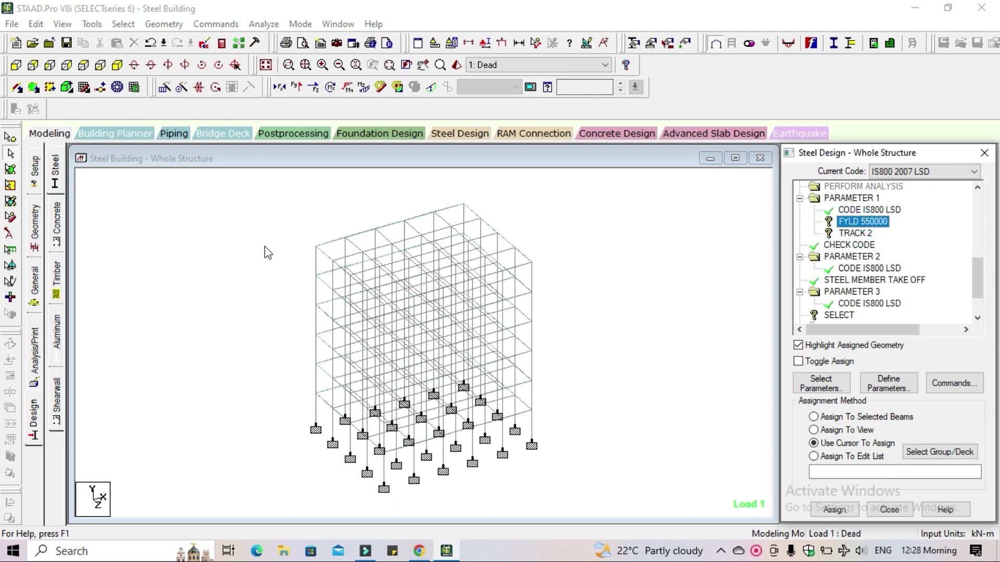
{"action": "left_click", "coordinate": [123, 25]}
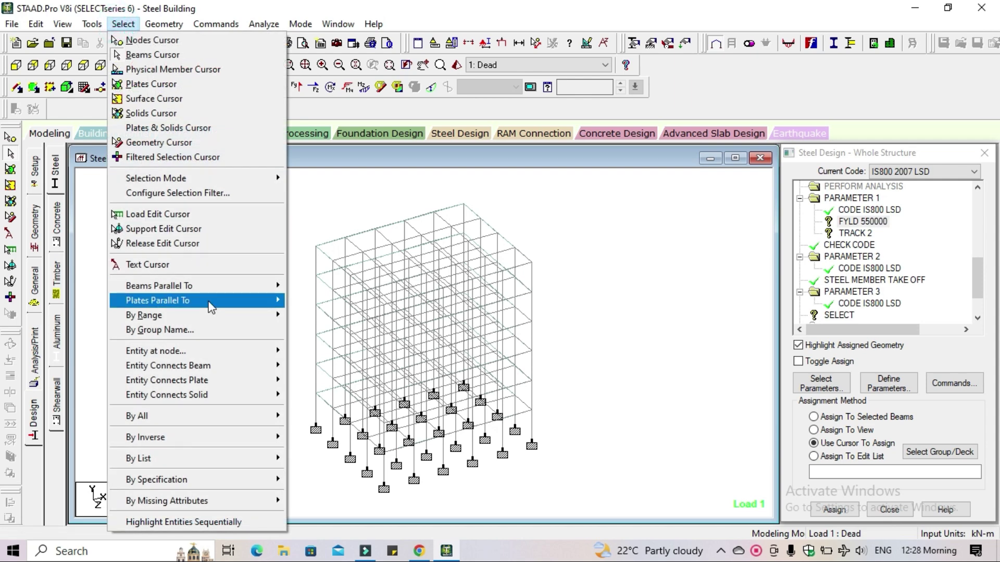
{"action": "left_click", "coordinate": [186, 333]}
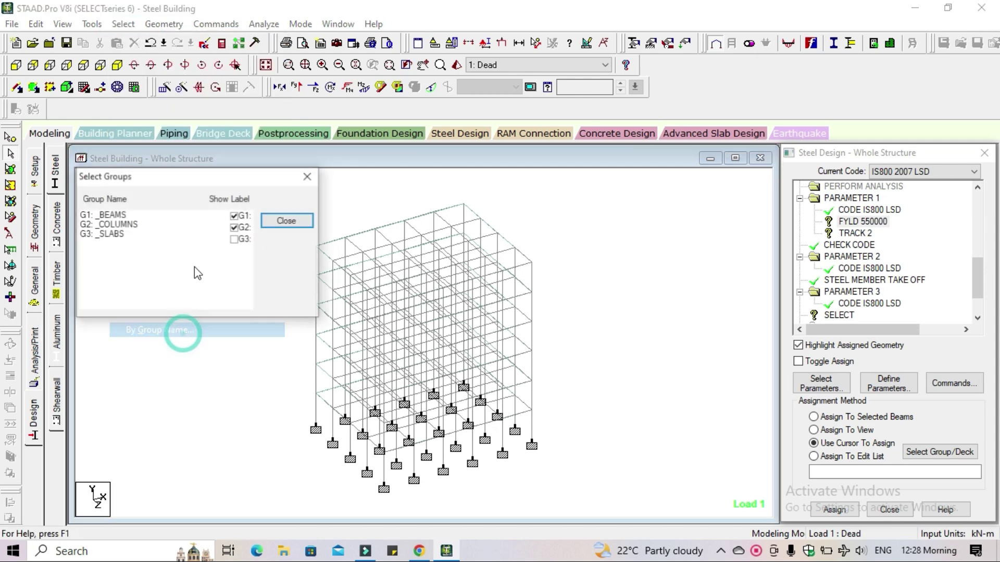
{"action": "left_click", "coordinate": [168, 214]}
{"action": "left_click", "coordinate": [167, 224], "text": "ctrl"}
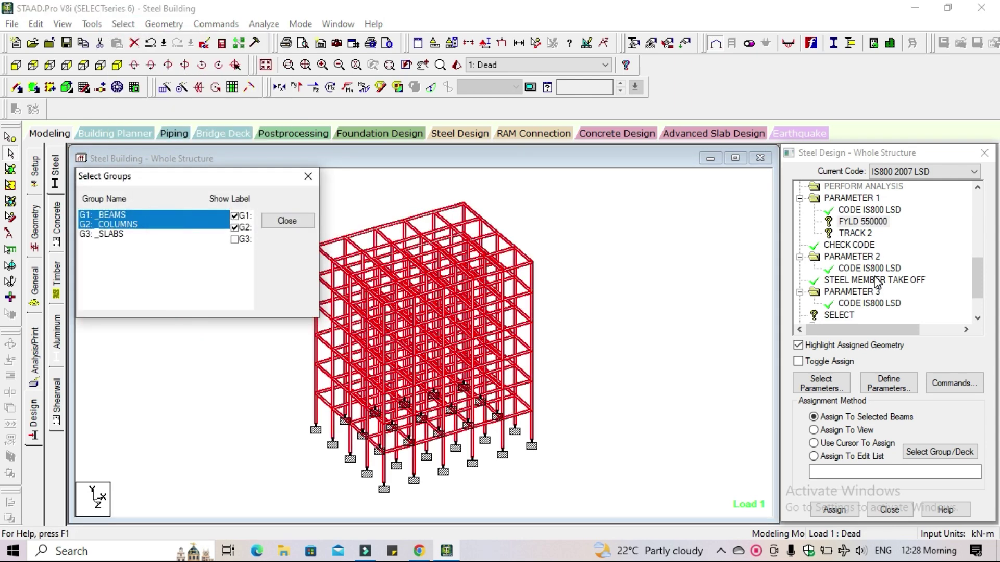
{"action": "left_click", "coordinate": [868, 223]}
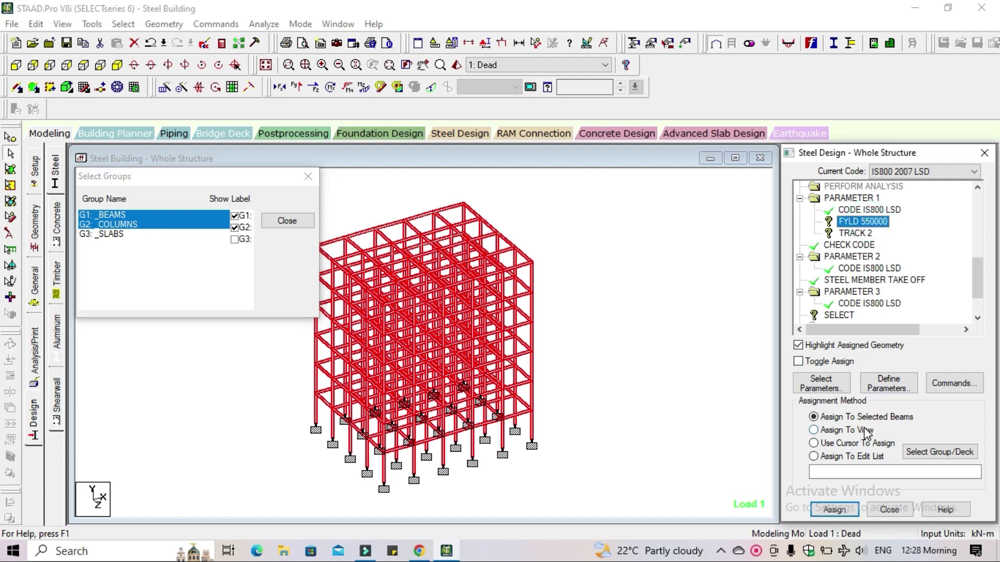
{"action": "left_click", "coordinate": [834, 509]}
{"action": "left_click", "coordinate": [898, 373]}
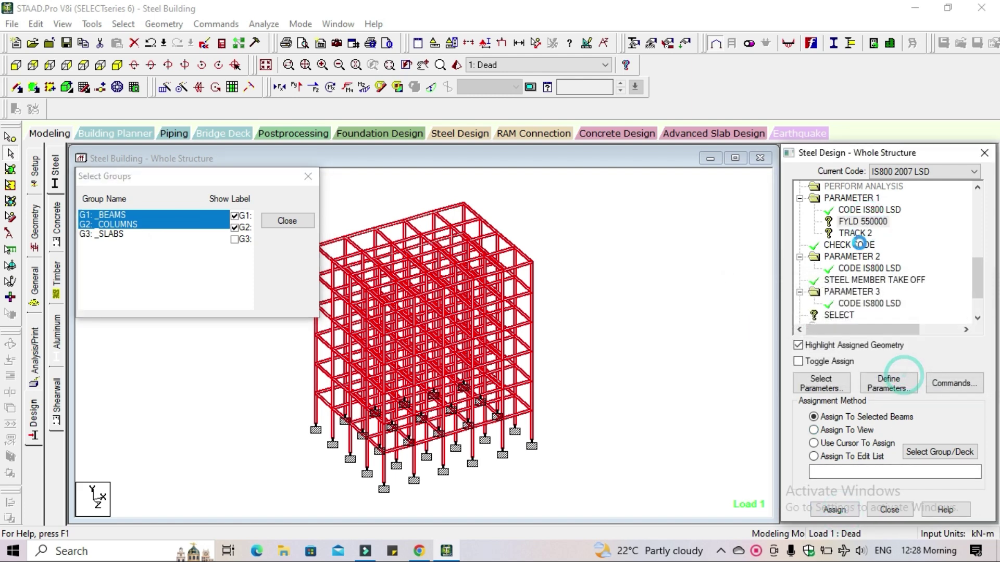
Step: Try to assign the TRACK 2 parameter to the selected beams without reselecting the member groups
{"action": "left_click", "coordinate": [854, 234]}
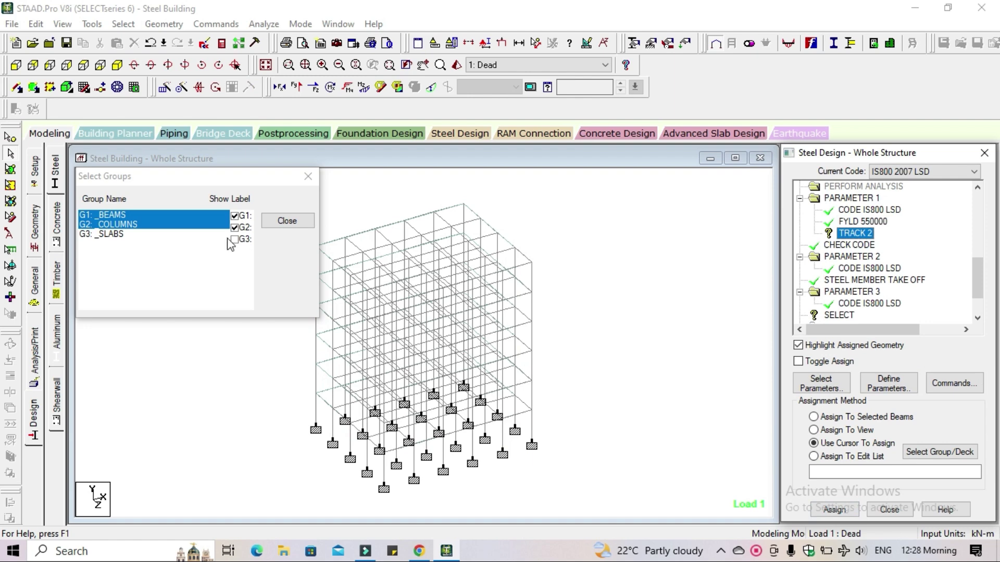
{"action": "left_click", "coordinate": [854, 416]}
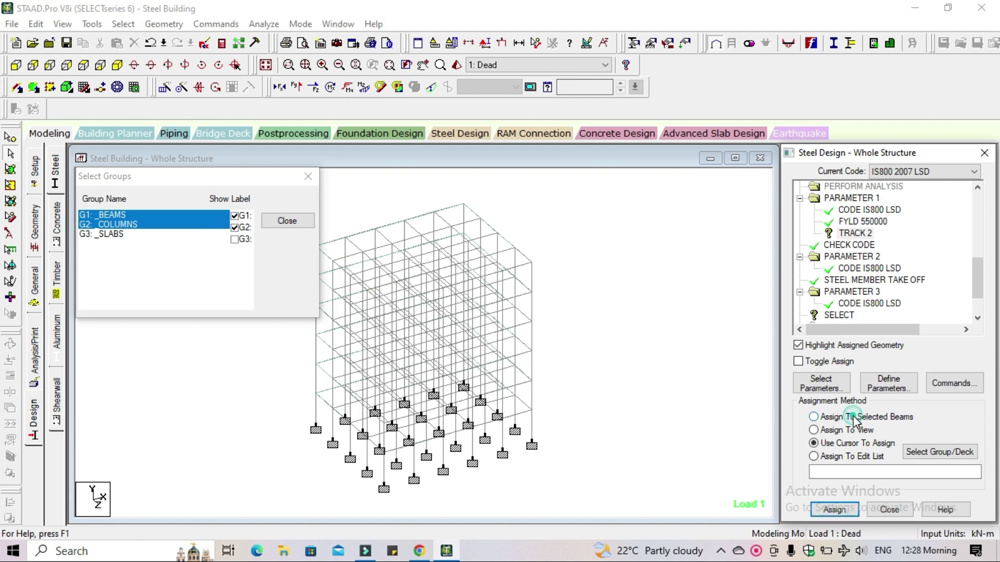
{"action": "left_click", "coordinate": [834, 509]}
{"action": "left_click", "coordinate": [893, 373]}
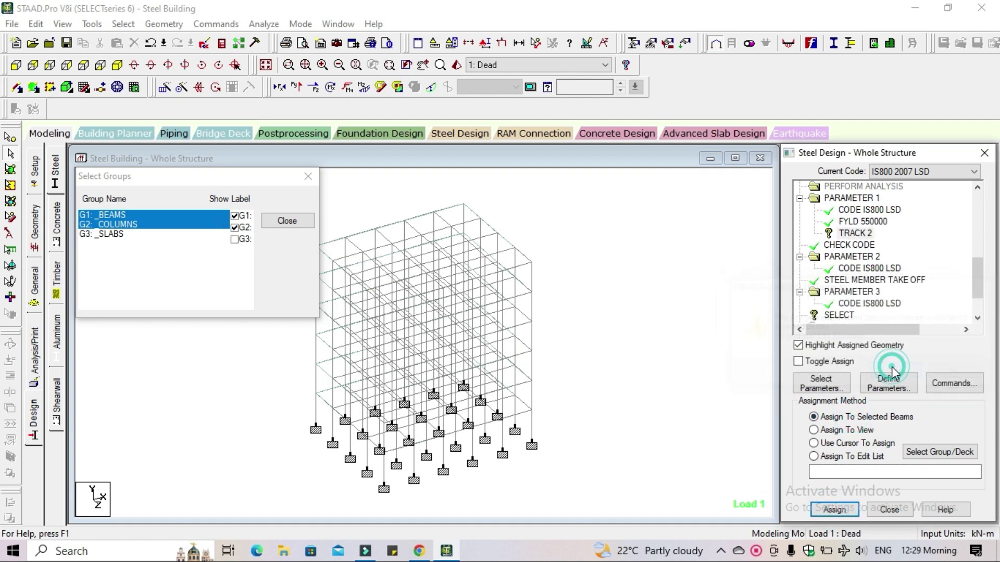
Step: Reselect the _COLUMNS and _BEAMS groups together and assign the TRACK 2 parameter to the selected beams
{"action": "left_click", "coordinate": [150, 225]}
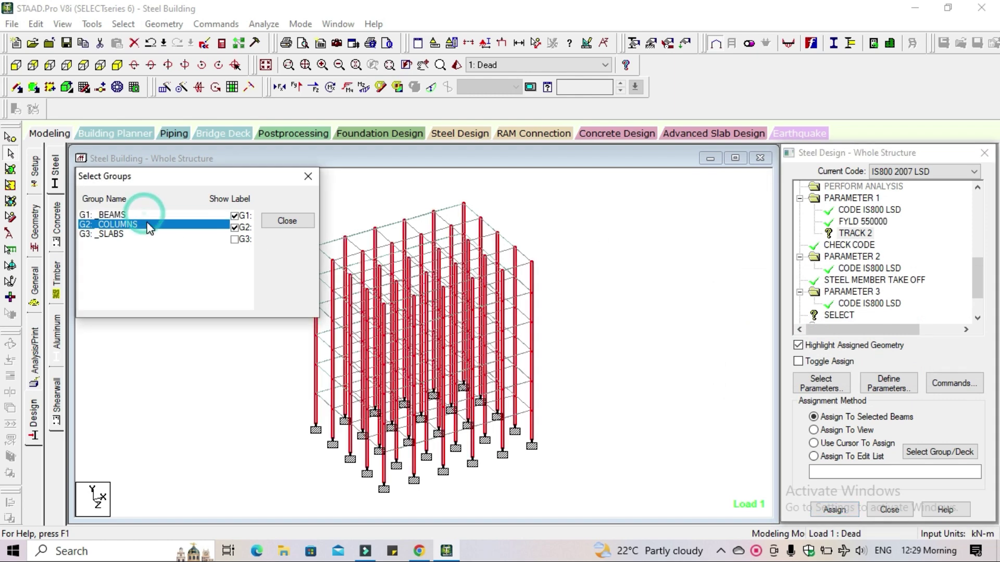
{"action": "left_click", "coordinate": [140, 213], "text": "ctrl"}
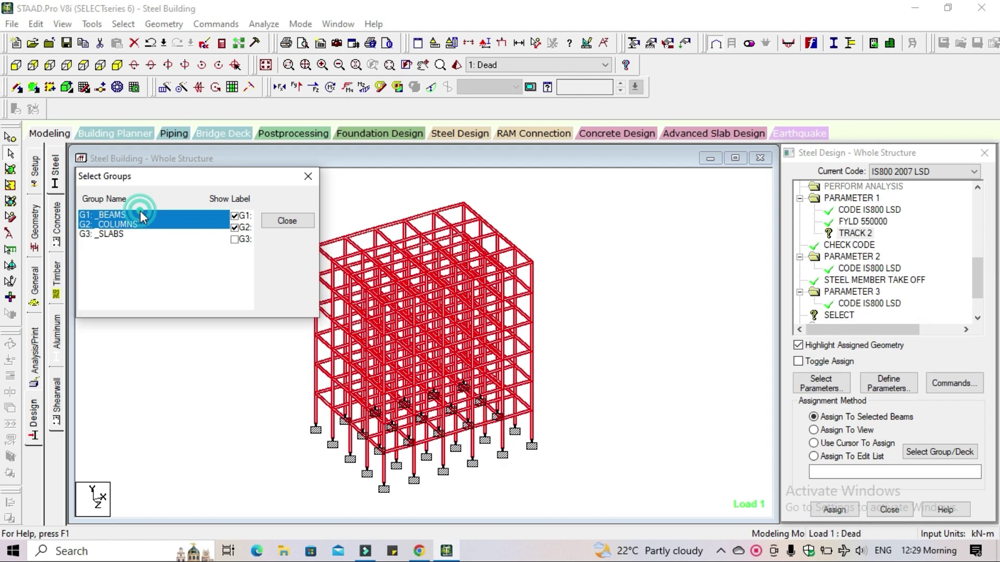
{"action": "left_click", "coordinate": [854, 234]}
{"action": "left_click", "coordinate": [834, 510]}
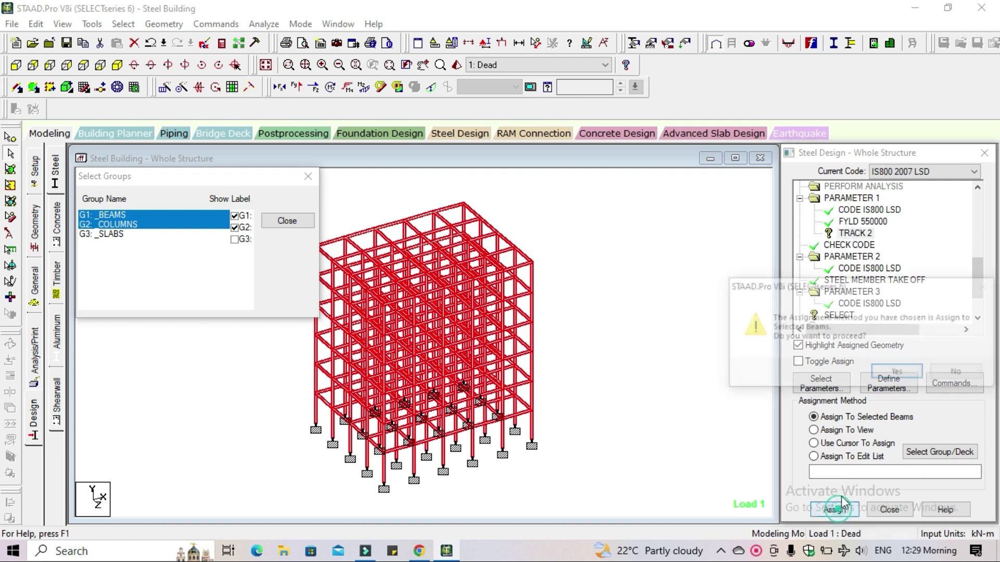
{"action": "left_click", "coordinate": [898, 373]}
Step: Assign the SELECT command under PARAMETER 3 to the members of the _BEAMS and _COLUMNS groups
{"action": "scroll", "coordinate": [866, 295], "scroll_direction": "down", "scroll_amount": 1}
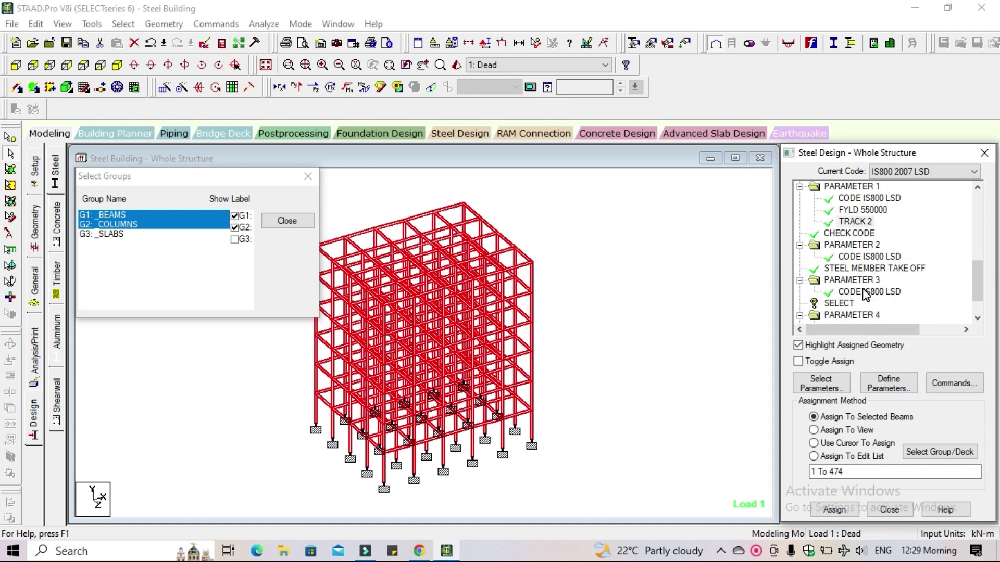
{"action": "scroll", "coordinate": [865, 295], "scroll_direction": "down", "scroll_amount": 1}
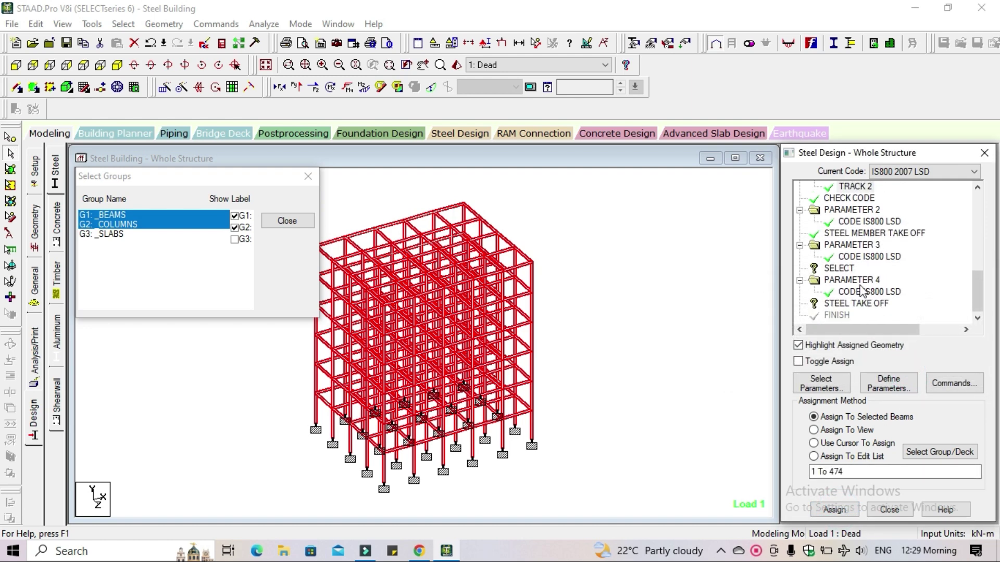
{"action": "left_click", "coordinate": [836, 269]}
{"action": "left_click", "coordinate": [150, 214]}
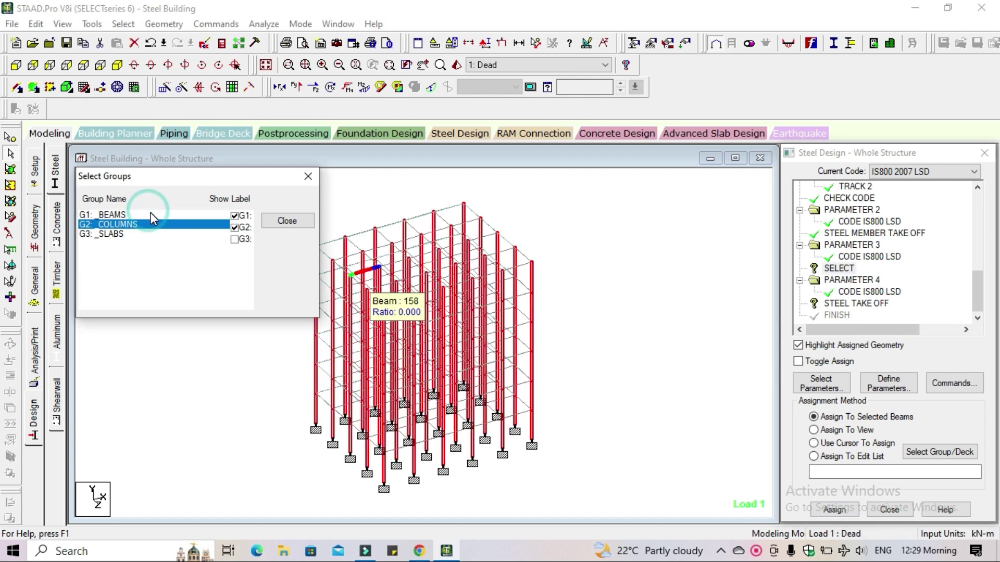
{"action": "left_click", "coordinate": [151, 214], "text": "ctrl"}
{"action": "left_click", "coordinate": [842, 511]}
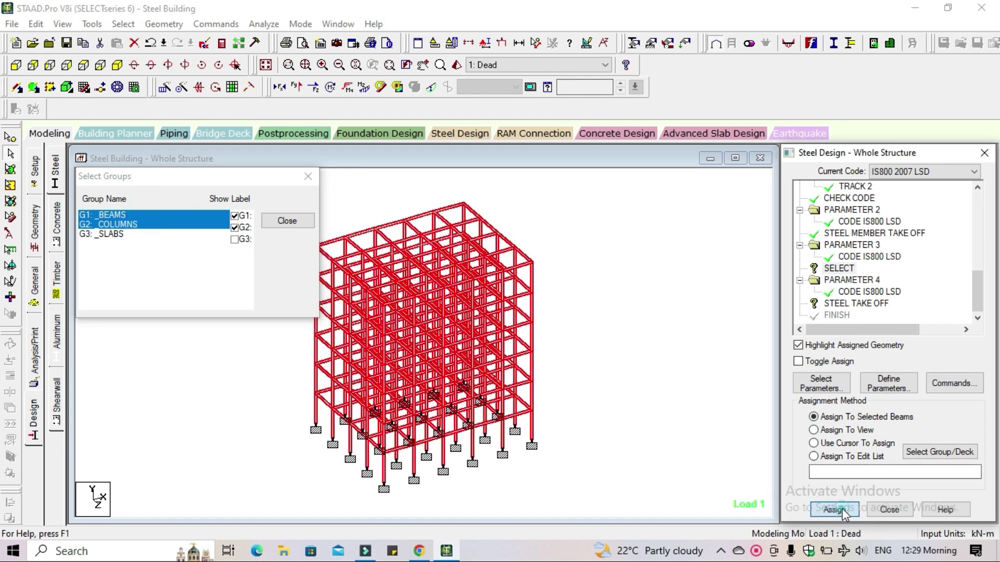
{"action": "left_click", "coordinate": [897, 374]}
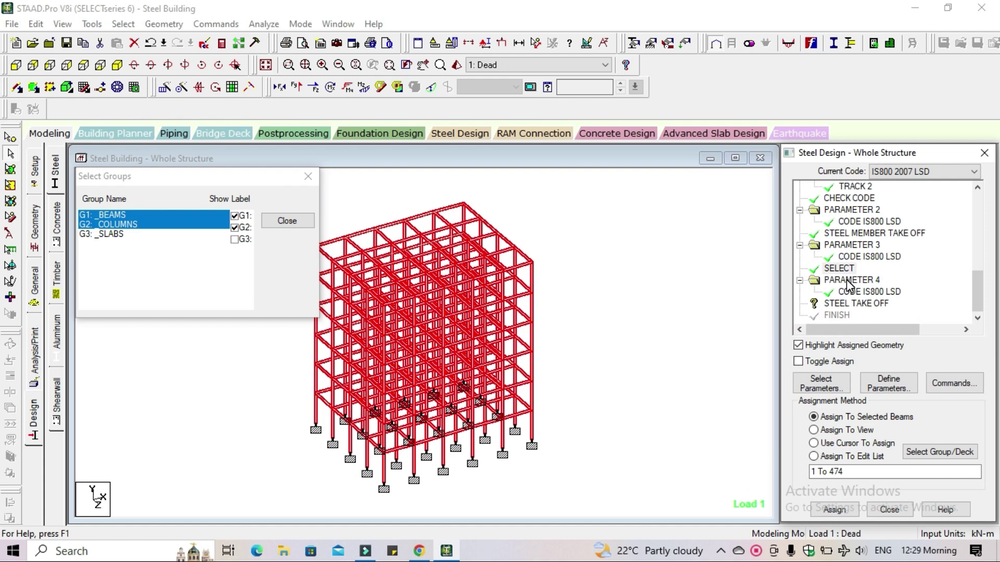
Step: Assign the STEEL TAKE OFF command to the members of the _BEAMS and _COLUMNS groups and close the group selection
{"action": "left_click", "coordinate": [862, 305]}
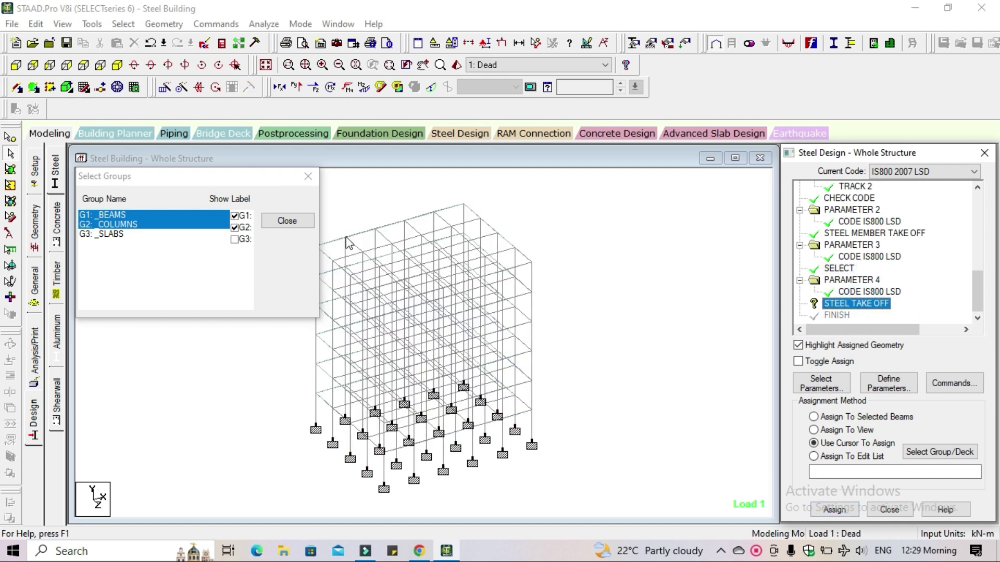
{"action": "left_click", "coordinate": [185, 212]}
{"action": "left_click", "coordinate": [182, 215]}
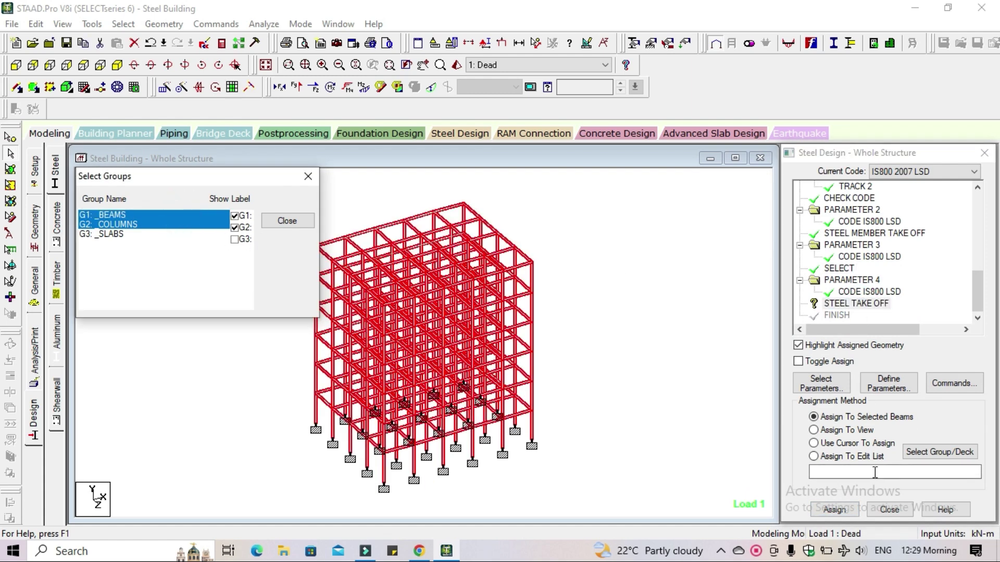
{"action": "left_click", "coordinate": [834, 510]}
{"action": "left_click", "coordinate": [892, 374]}
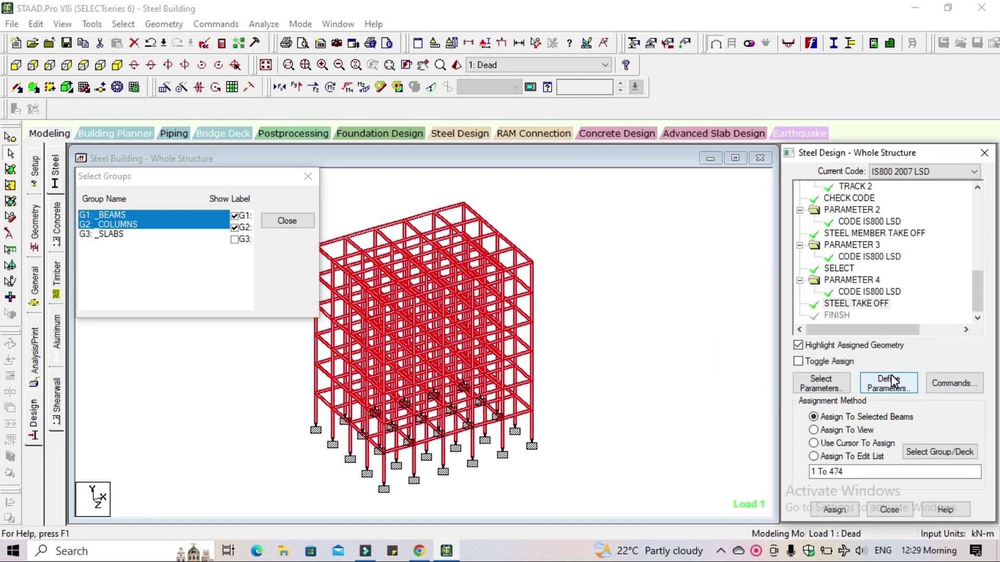
{"action": "left_click", "coordinate": [308, 177]}
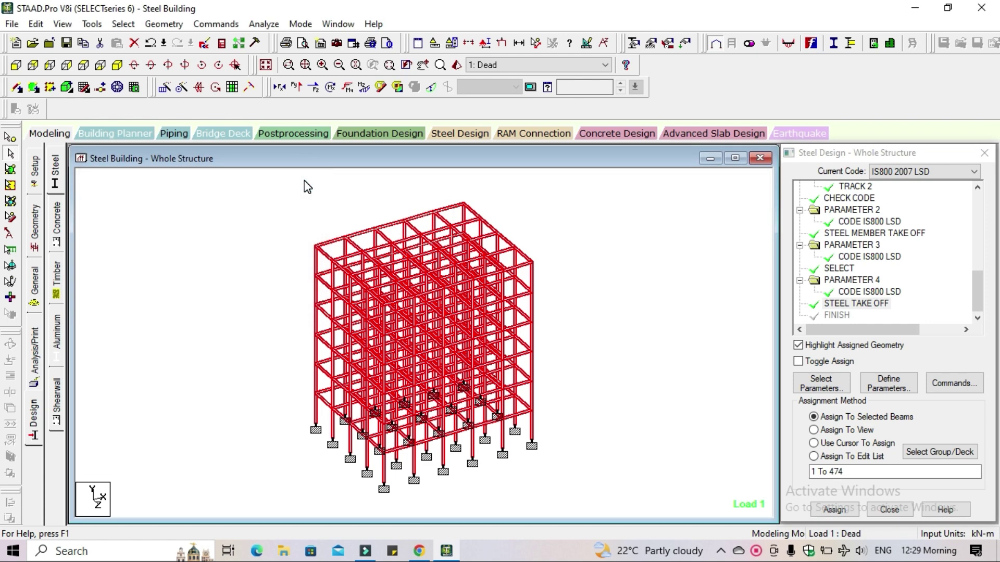
Step: Open the concrete design settings for the whole structure and set the design code to IS456
{"action": "left_click", "coordinate": [32, 430]}
{"action": "left_click", "coordinate": [56, 228]}
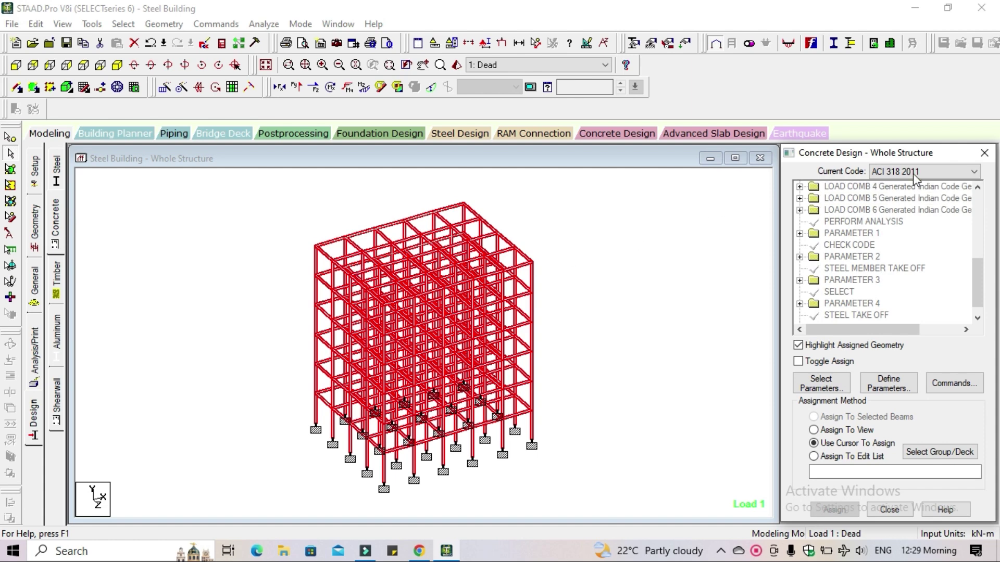
{"action": "left_click", "coordinate": [915, 173]}
{"action": "left_click", "coordinate": [899, 358]}
Step: Clear the selected concrete design parameters and keep only Clear, Fc and Fymain in the selection
{"action": "left_click", "coordinate": [823, 385]}
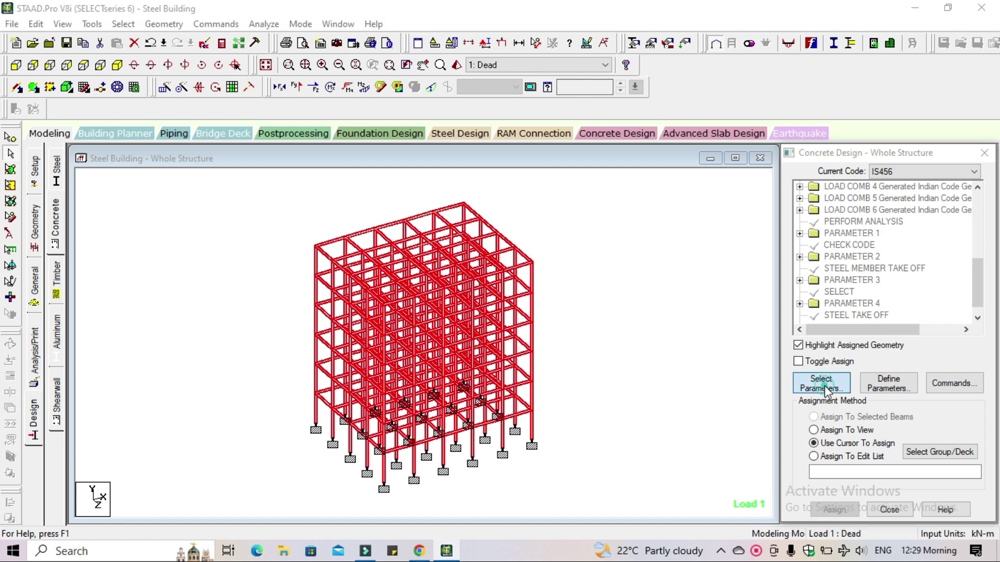
{"action": "left_click", "coordinate": [807, 367]}
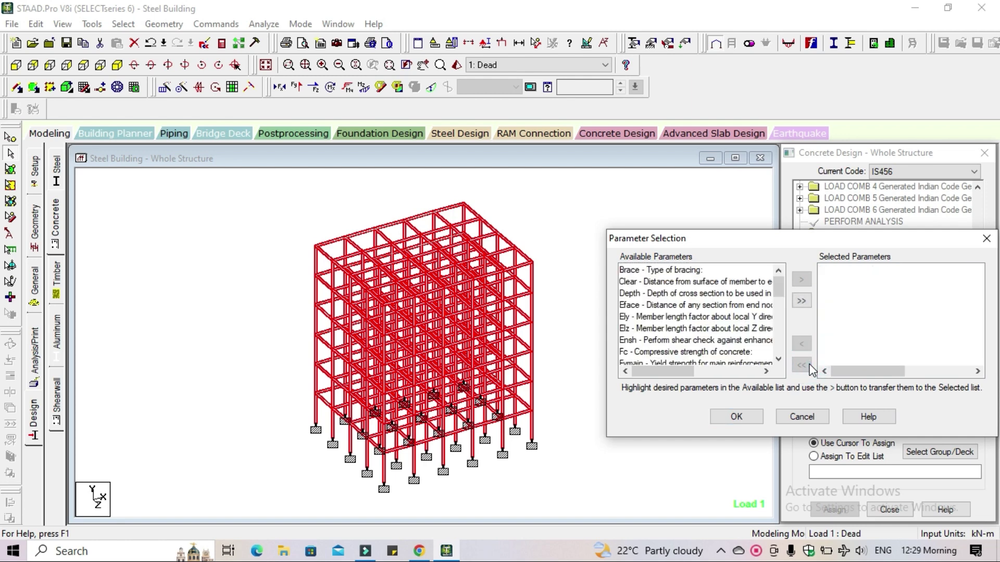
{"action": "left_click", "coordinate": [715, 353]}
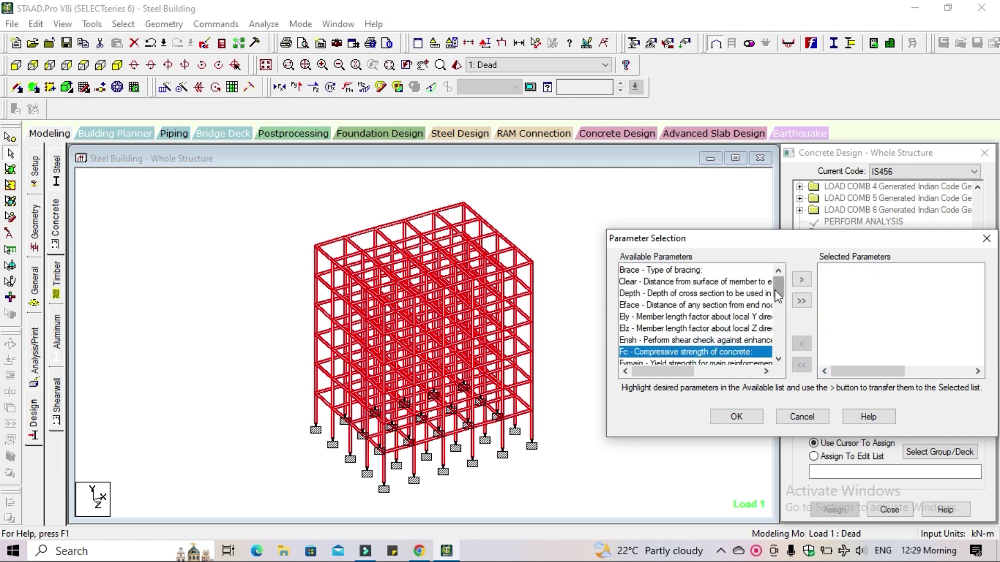
{"action": "left_click", "coordinate": [801, 280]}
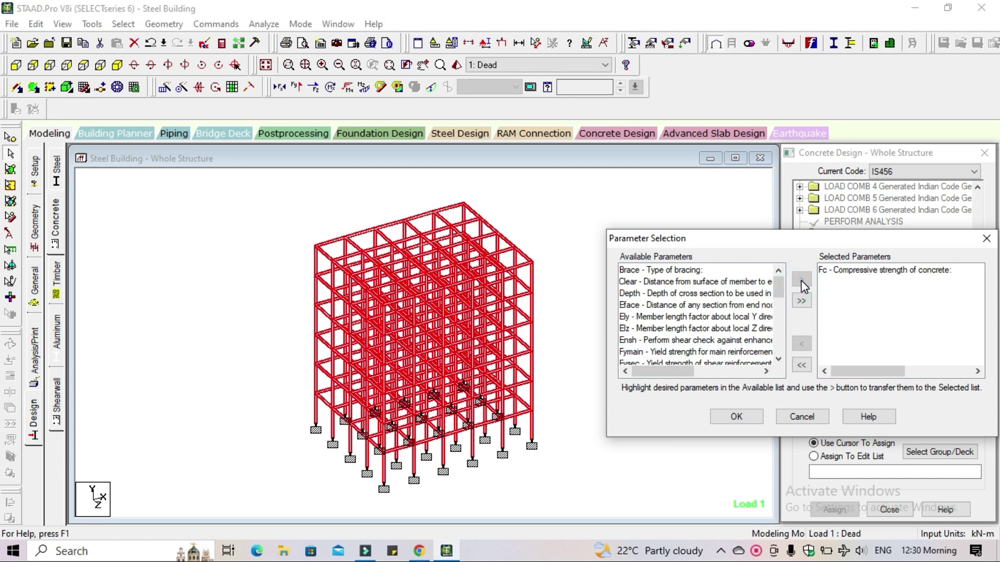
{"action": "left_click", "coordinate": [686, 282]}
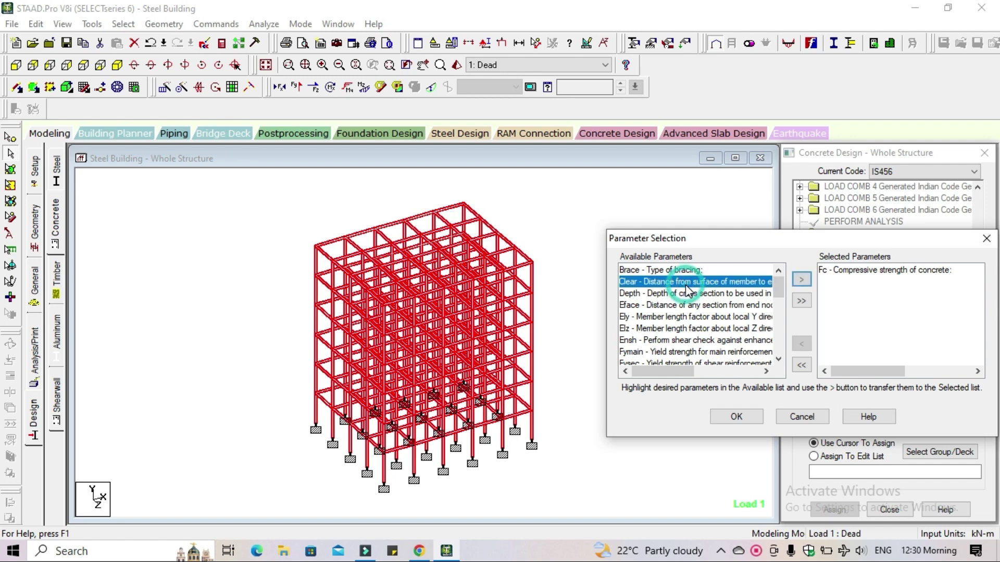
{"action": "left_click", "coordinate": [801, 280]}
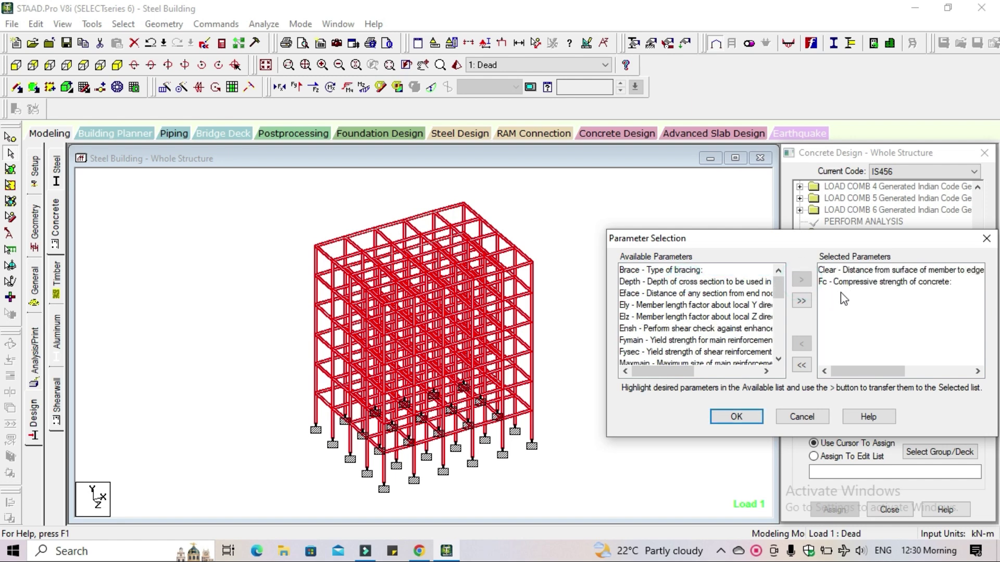
{"action": "scroll", "coordinate": [723, 337], "scroll_direction": "down", "scroll_amount": 2}
{"action": "scroll", "coordinate": [703, 318], "scroll_direction": "down", "scroll_amount": 1}
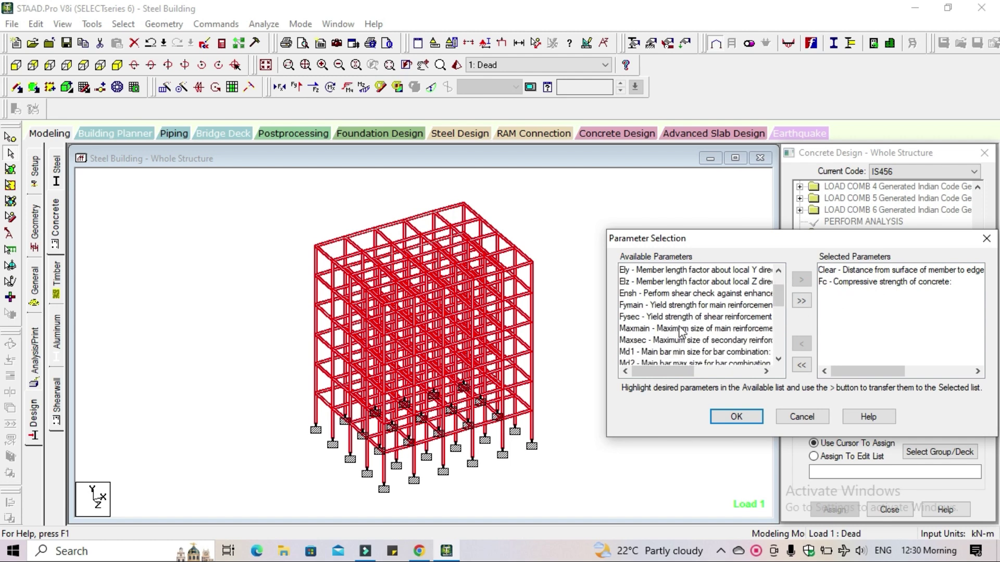
{"action": "left_click", "coordinate": [696, 308]}
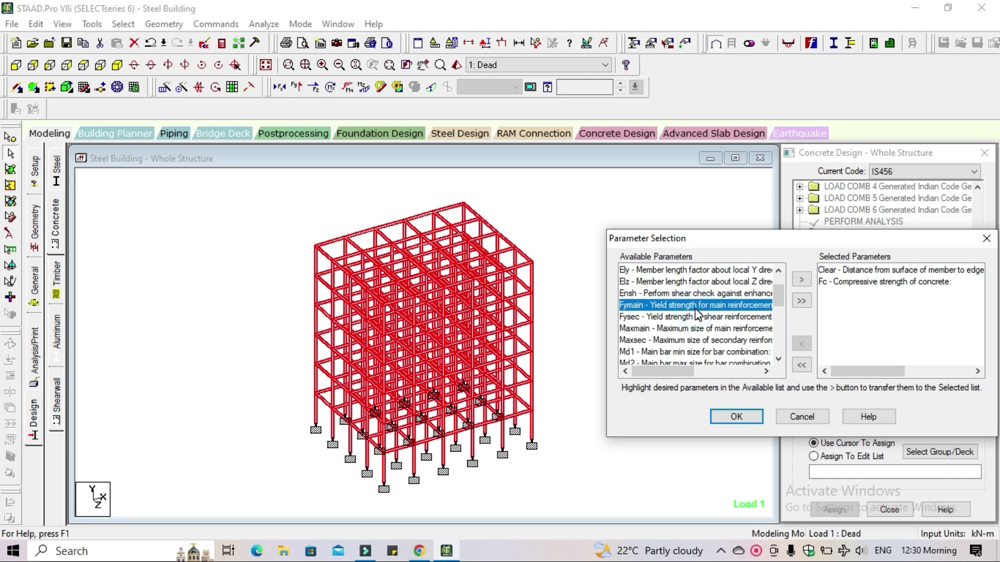
{"action": "left_click", "coordinate": [801, 281]}
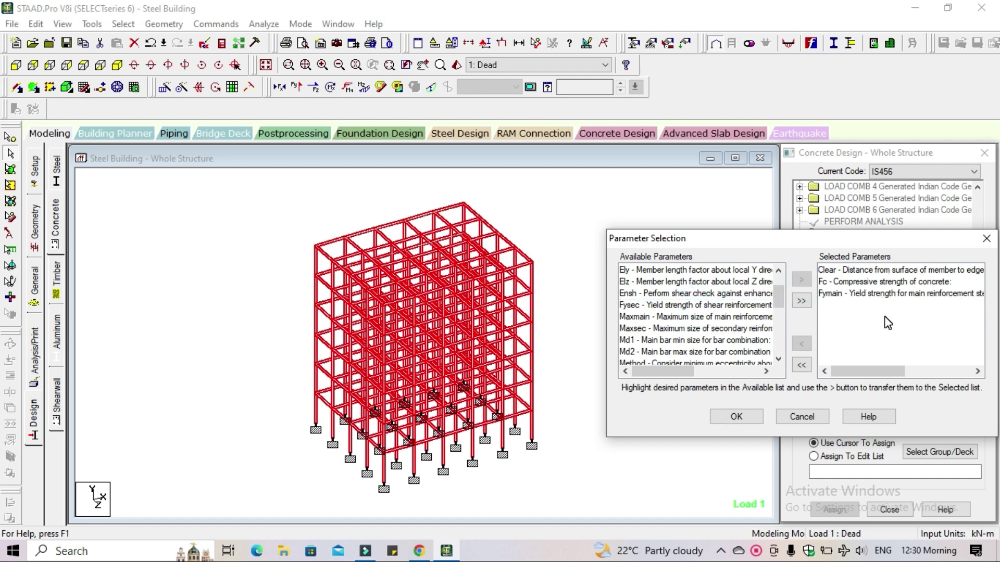
{"action": "left_click", "coordinate": [740, 417]}
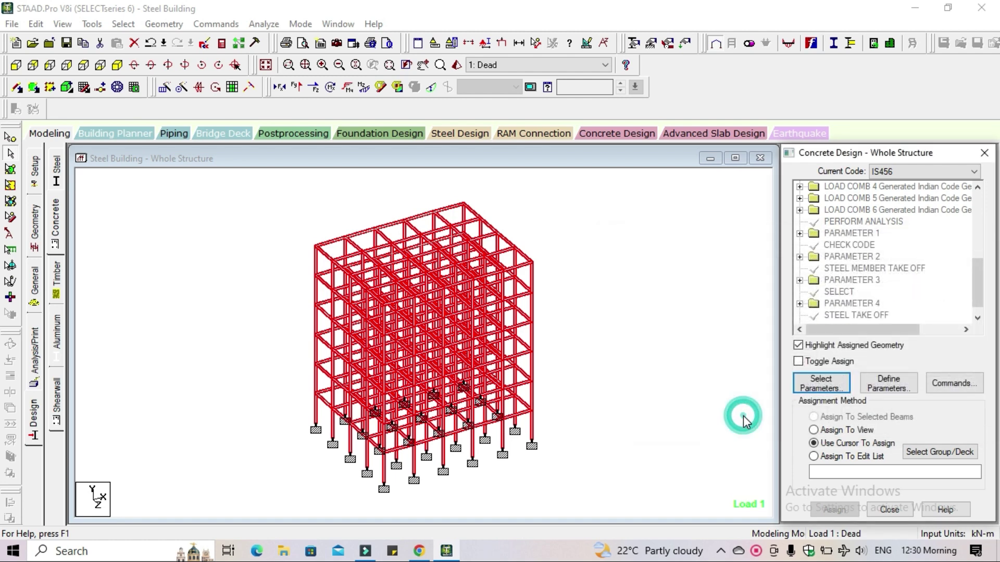
Step: Define the CLEAR parameter as 0.025 m and the FC concrete compressive strength as 30000 kN/m2
{"action": "left_click", "coordinate": [890, 387]}
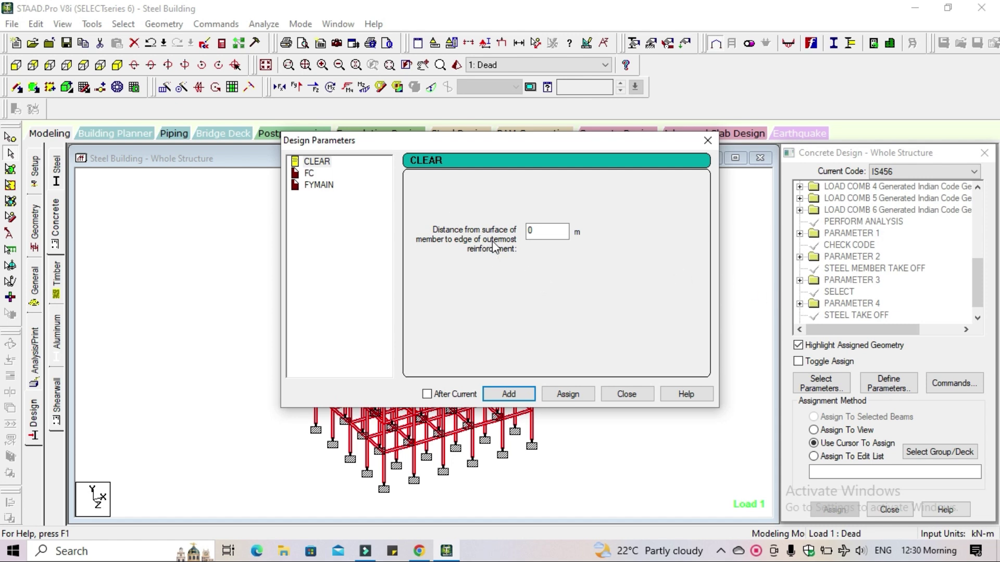
{"action": "left_click", "coordinate": [535, 229]}
{"action": "left_click", "coordinate": [524, 394]}
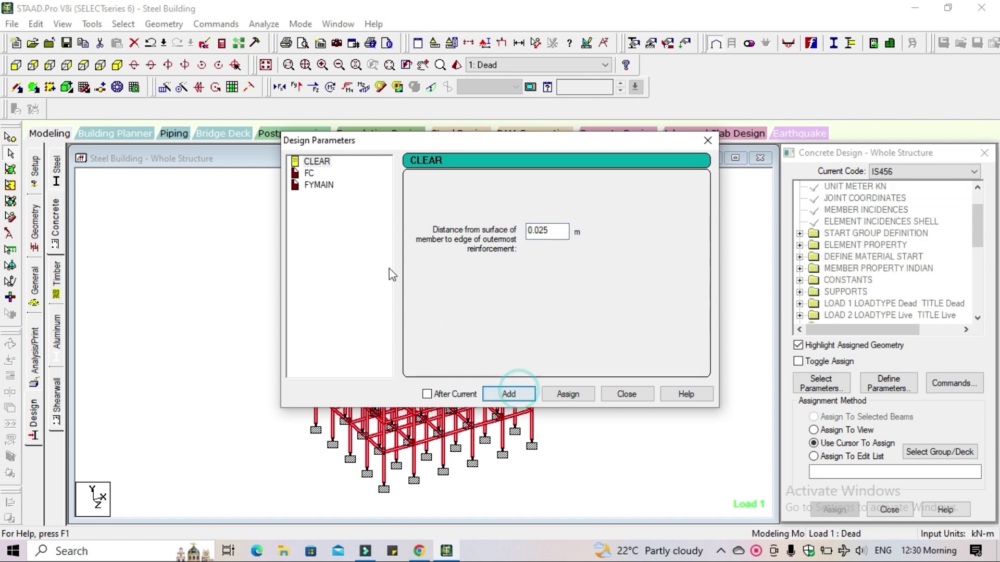
{"action": "left_click", "coordinate": [309, 173]}
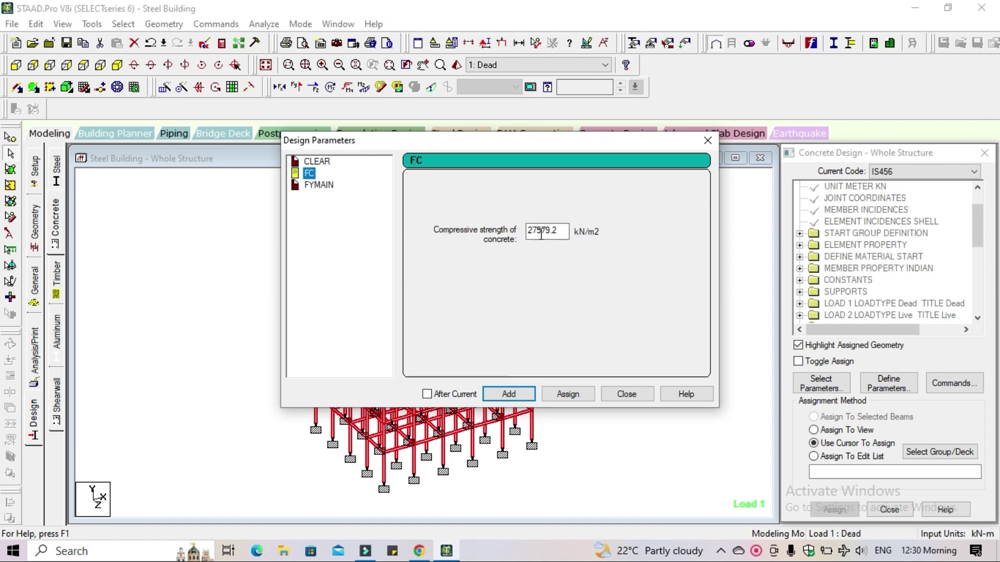
{"action": "double_click", "coordinate": [558, 231]}
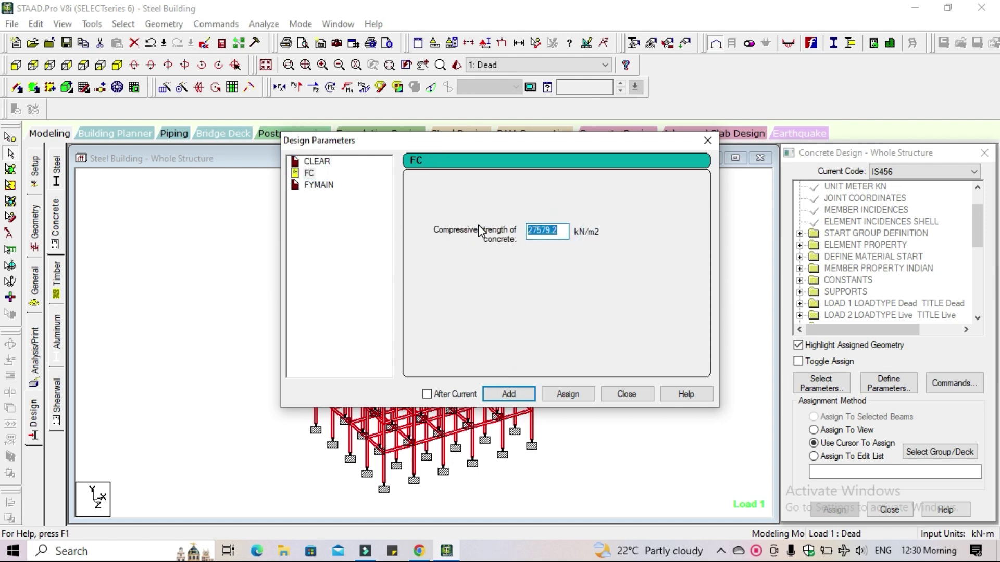
{"action": "type", "text": "30000"}
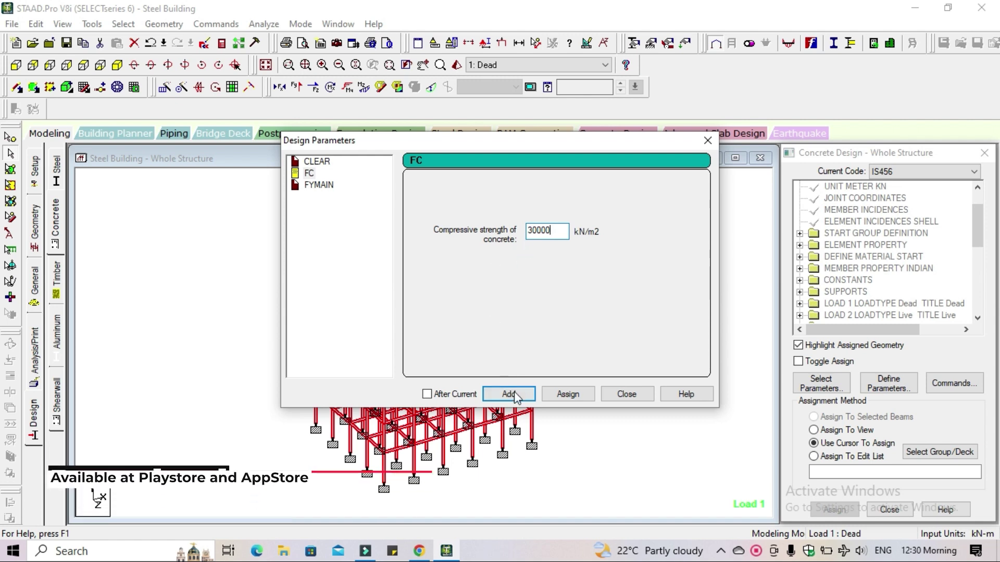
Step: Add the FYMAIN main reinforcement yield strength as 550000 kN/m2 and close the parameter definitions
{"action": "left_click", "coordinate": [320, 187]}
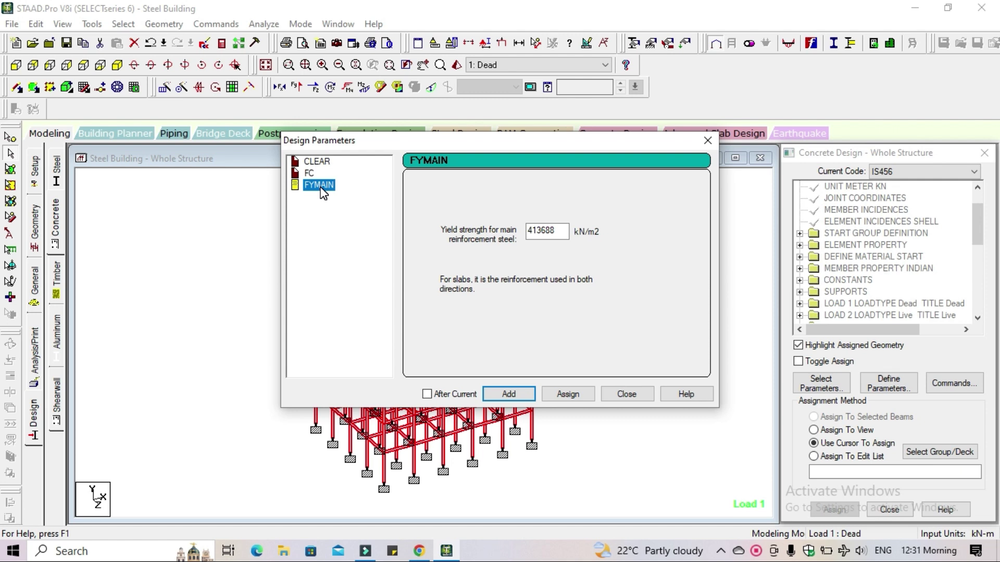
{"action": "double_click", "coordinate": [561, 227]}
{"action": "type", "text": "55"}
{"action": "type", "text": "20000"}
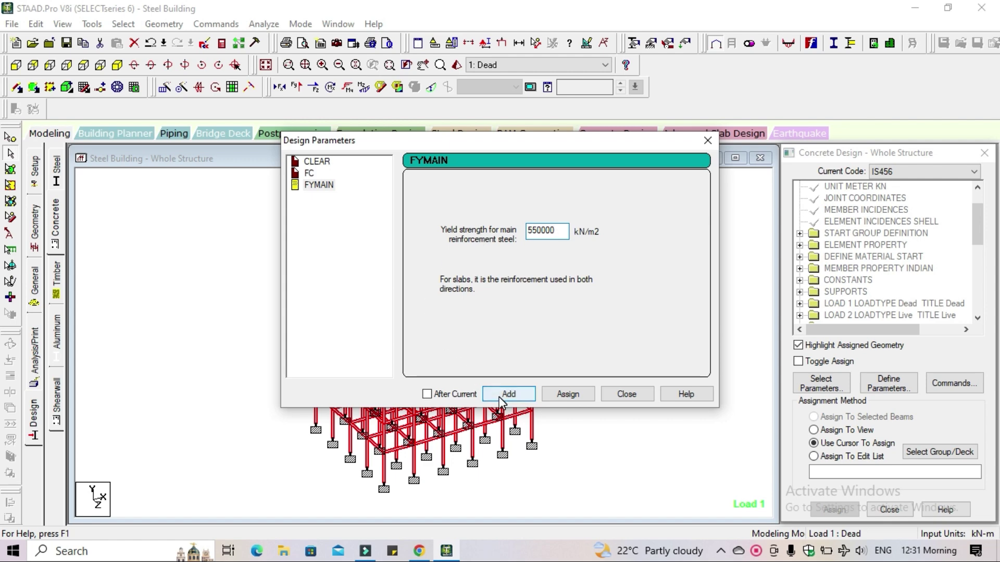
{"action": "left_click", "coordinate": [625, 399]}
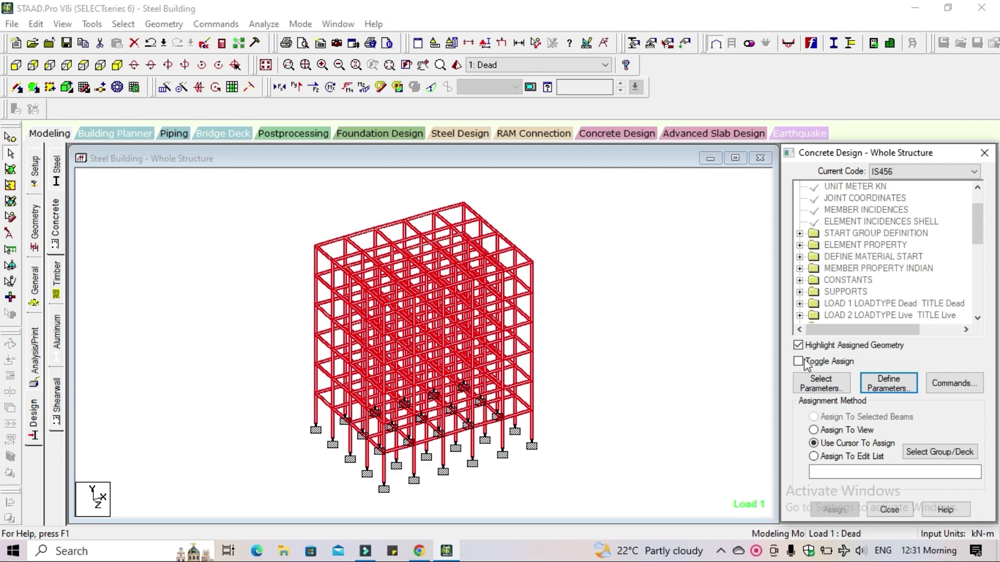
Step: Add the TAKE OFF design command to the concrete design and close the command definitions
{"action": "left_click", "coordinate": [956, 386]}
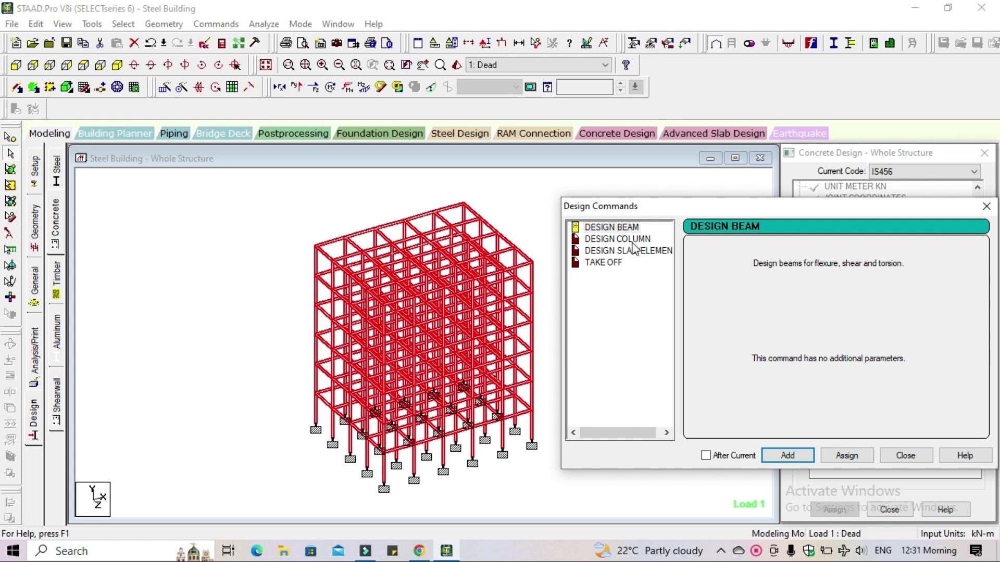
{"action": "left_click", "coordinate": [625, 257]}
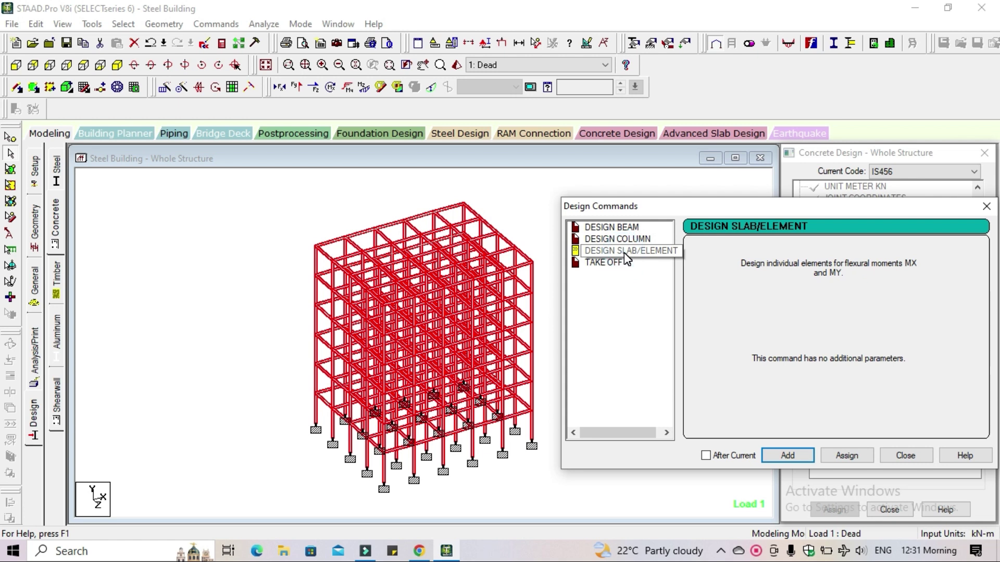
{"action": "left_click", "coordinate": [610, 264]}
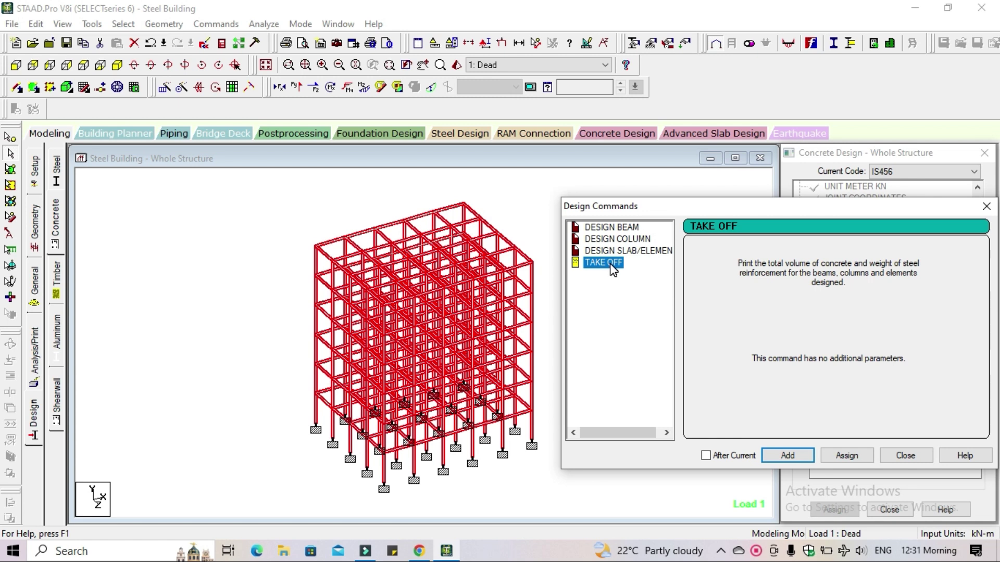
{"action": "left_click", "coordinate": [781, 457]}
{"action": "left_click", "coordinate": [904, 461]}
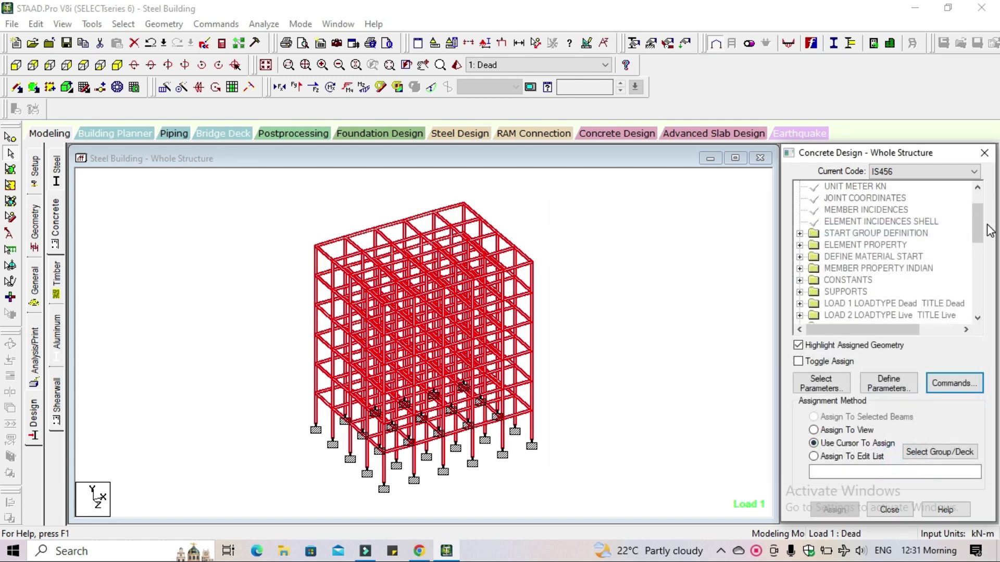
Step: Assign the CLEAR 0.025 parameter to the plates of the _SLABS group
{"action": "left_click_drag", "start_coordinate": [981, 229], "coordinate": [983, 302]}
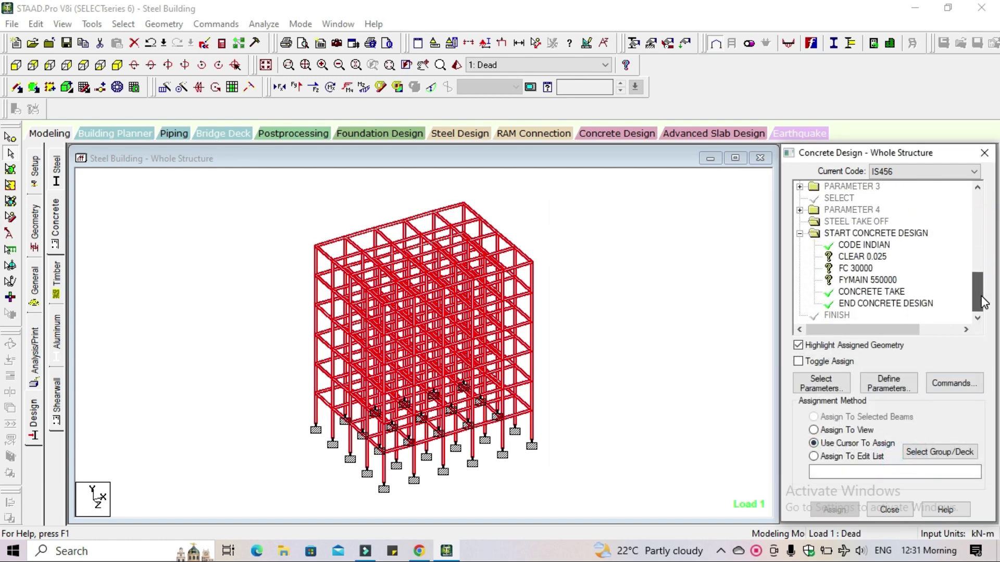
{"action": "left_click", "coordinate": [884, 259]}
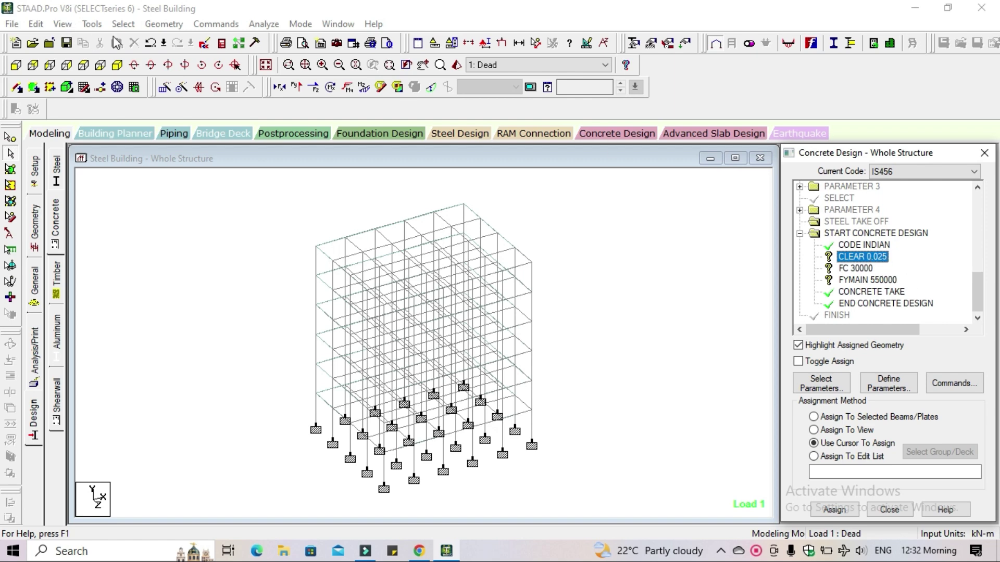
{"action": "left_click", "coordinate": [123, 24]}
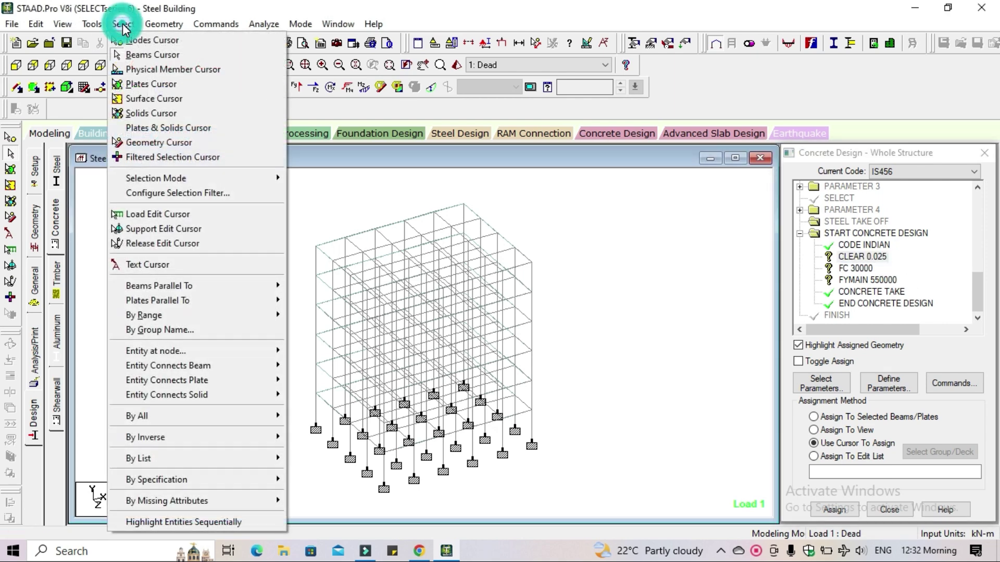
{"action": "left_click", "coordinate": [213, 330]}
{"action": "left_click", "coordinate": [161, 234]}
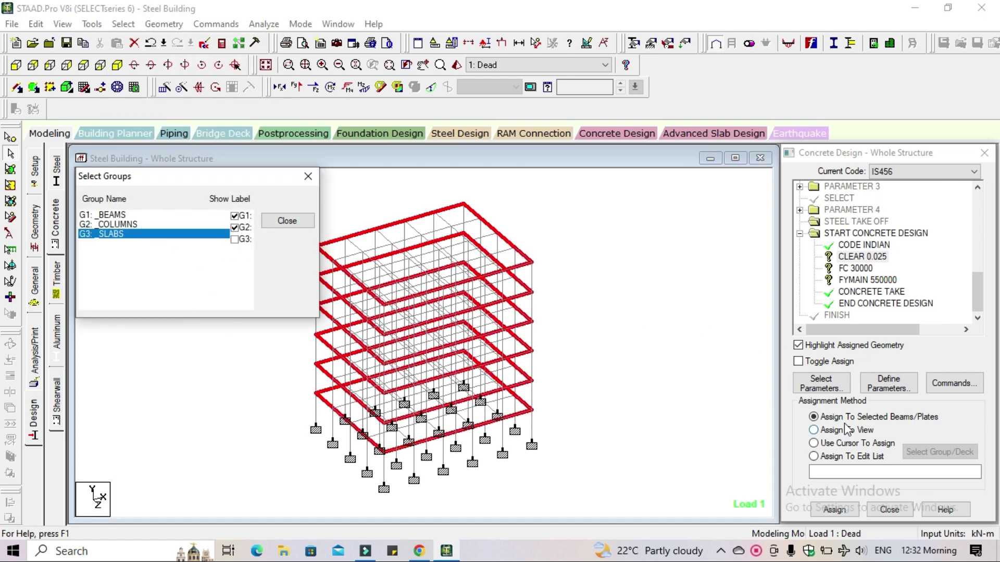
{"action": "left_click", "coordinate": [834, 510]}
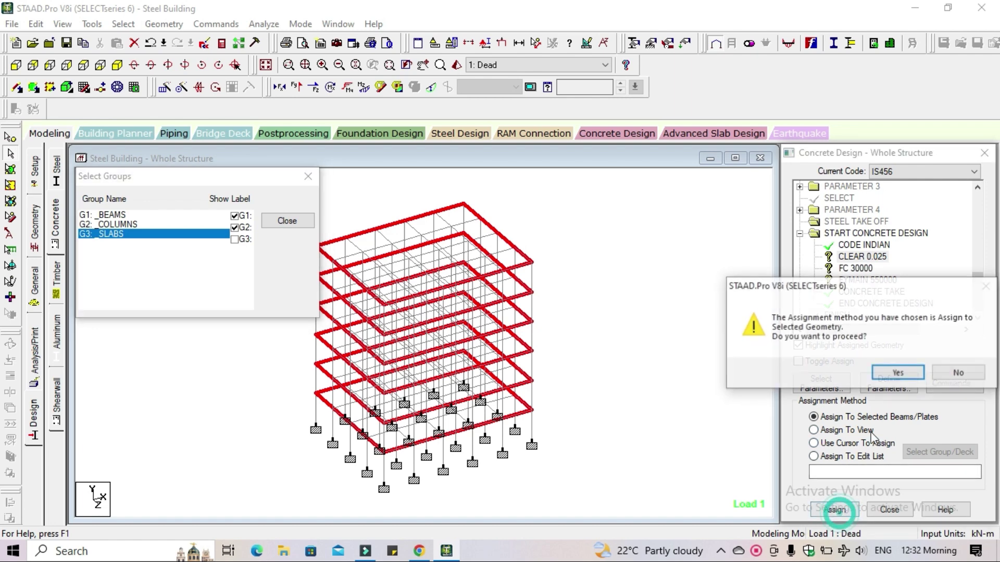
{"action": "left_click", "coordinate": [893, 373]}
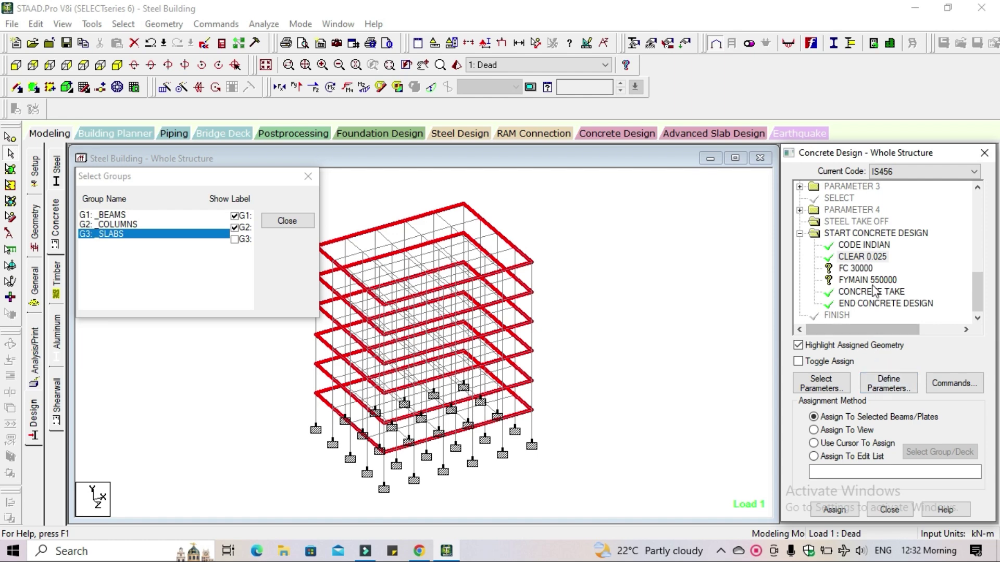
Step: Reselect the _SLABS group and assign the FC 30000 parameter to it
{"action": "left_click", "coordinate": [857, 268]}
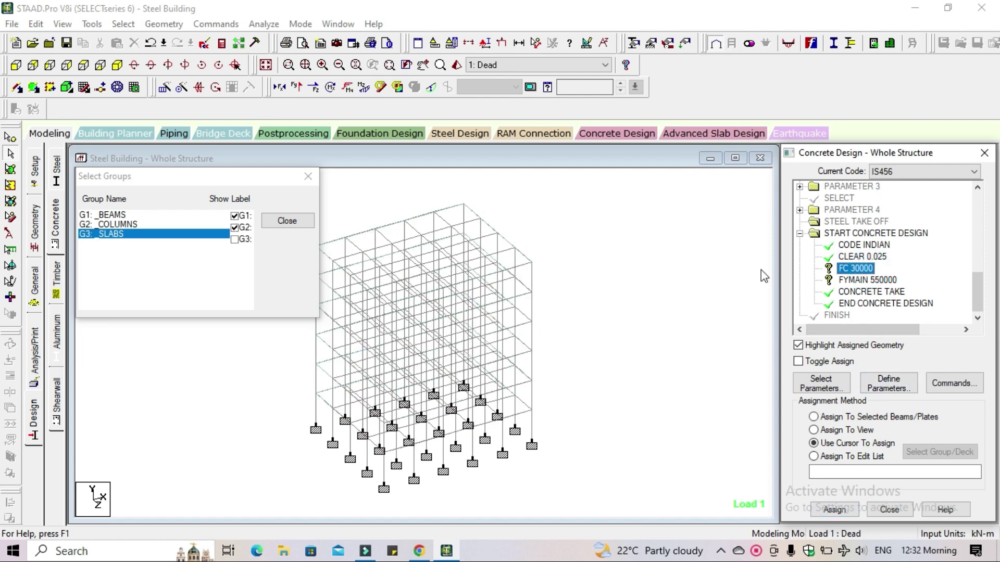
{"action": "left_click", "coordinate": [132, 238]}
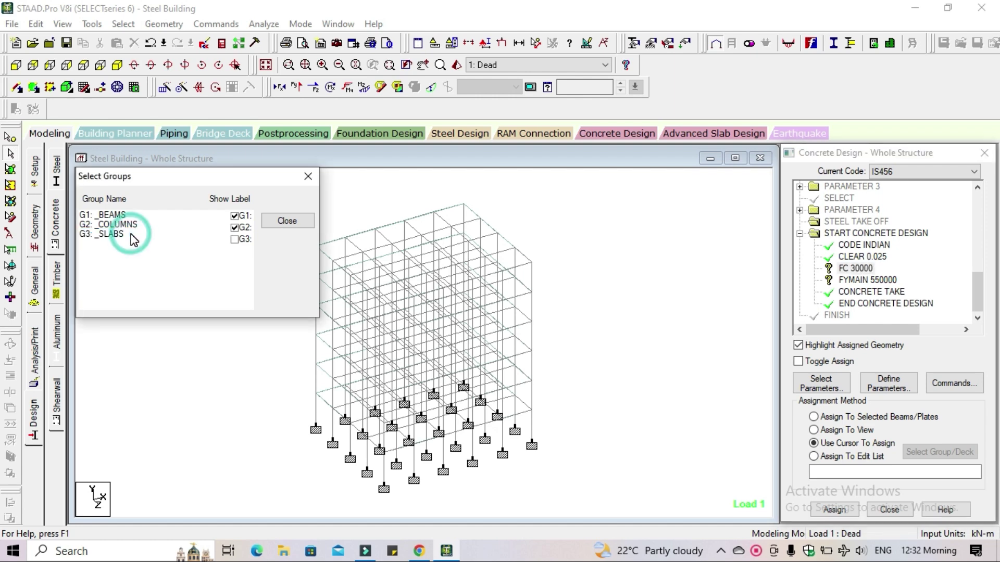
{"action": "left_click", "coordinate": [834, 510]}
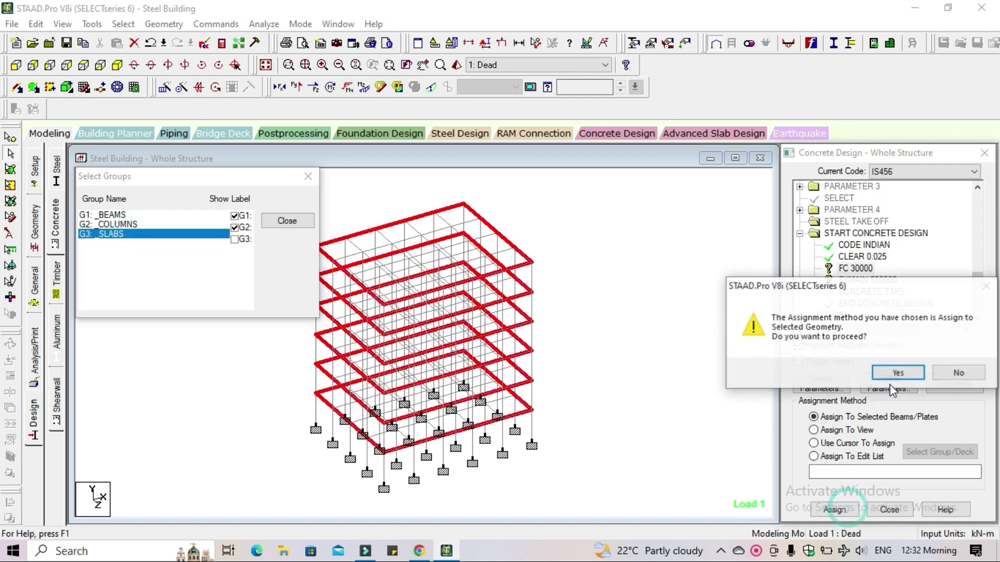
{"action": "left_click", "coordinate": [897, 373]}
Step: Assign the FYMAIN 550000 parameter to the reselected _SLABS group, then close the group selection and deselect the plates
{"action": "left_click", "coordinate": [868, 279]}
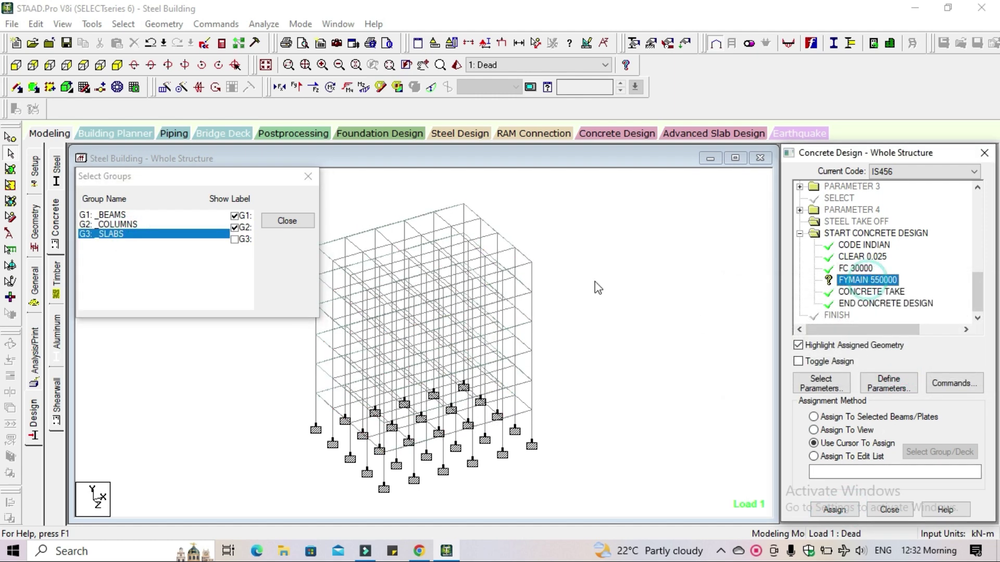
{"action": "left_click", "coordinate": [185, 241]}
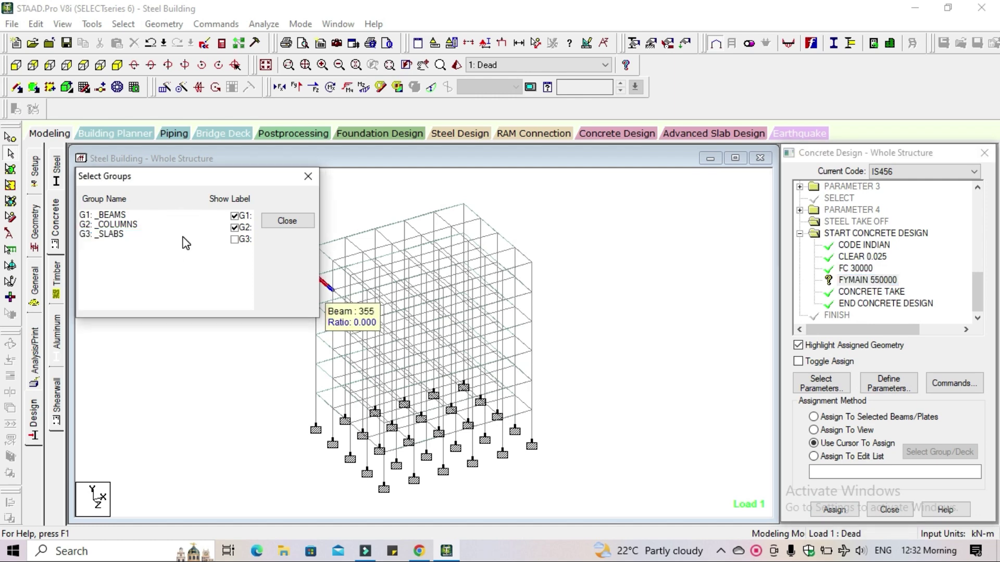
{"action": "left_click", "coordinate": [183, 234]}
{"action": "left_click", "coordinate": [835, 510]}
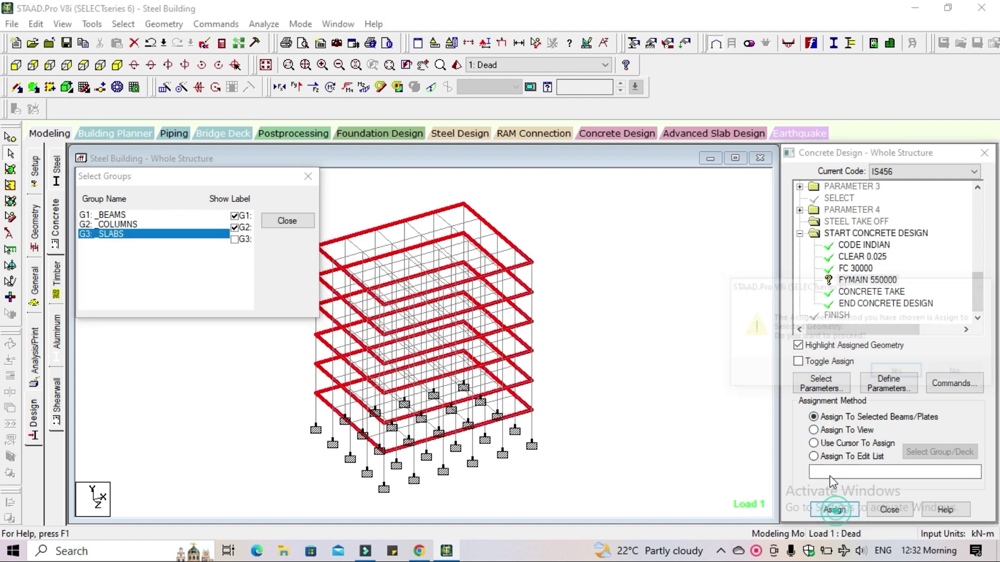
{"action": "left_click", "coordinate": [895, 373]}
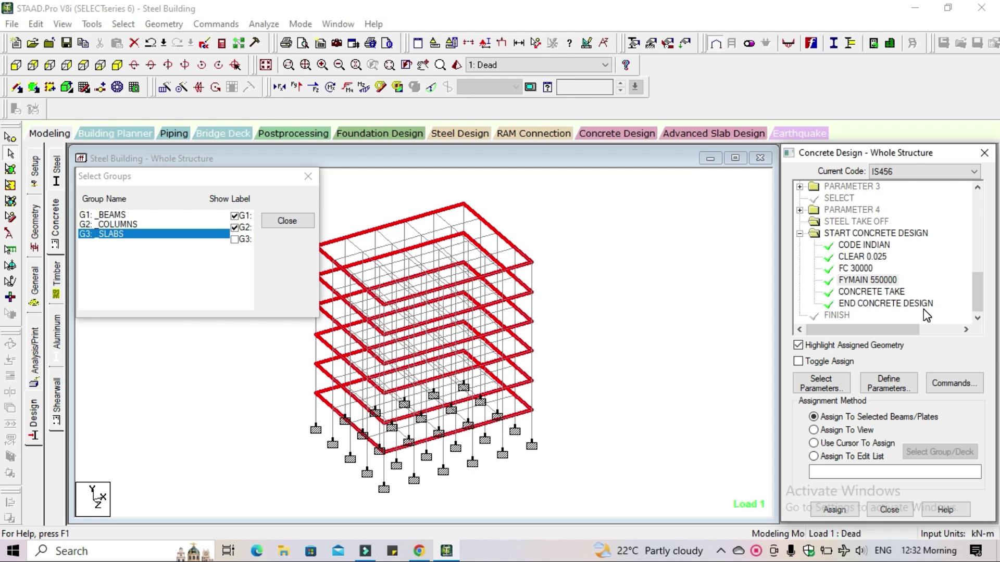
{"action": "left_click", "coordinate": [308, 176]}
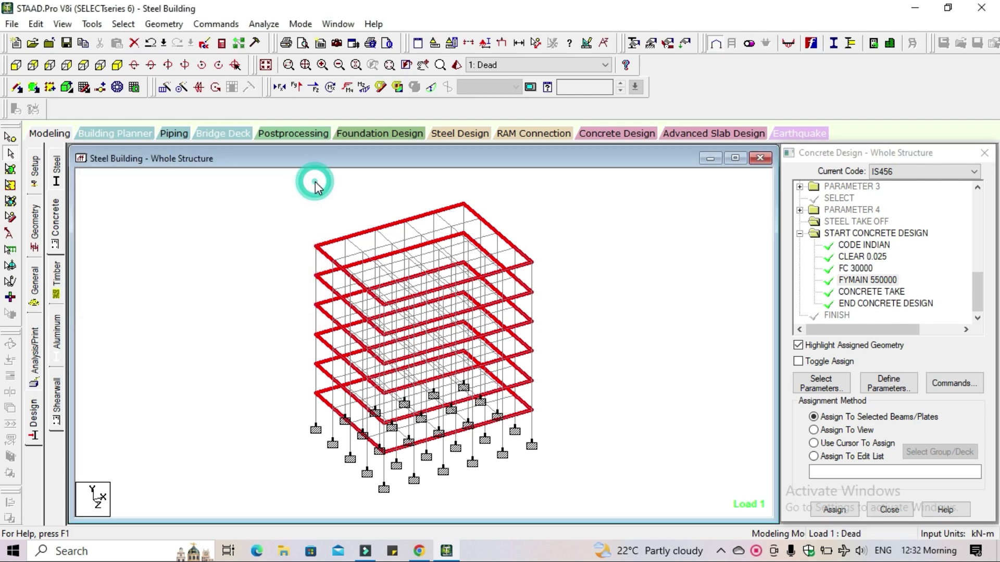
{"action": "left_click", "coordinate": [167, 271]}
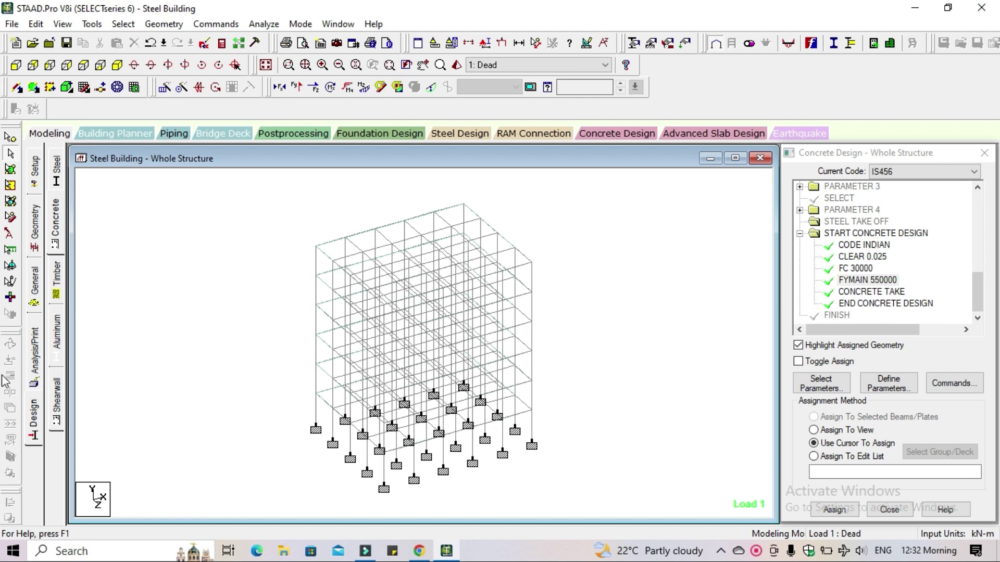
Step: Add a Perform Analysis command with the All print option and close the analysis command definitions
{"action": "left_click", "coordinate": [33, 364]}
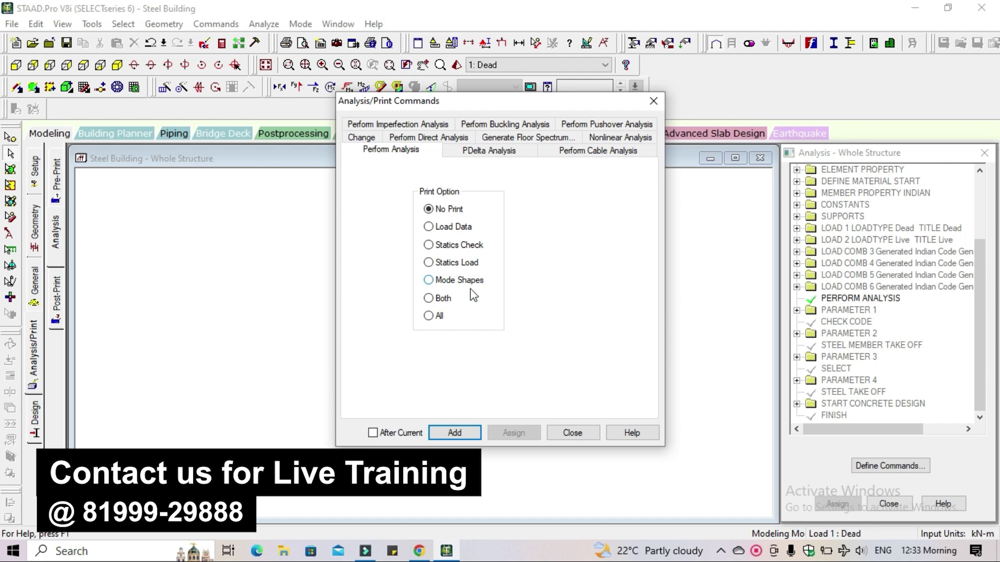
{"action": "left_click", "coordinate": [437, 317]}
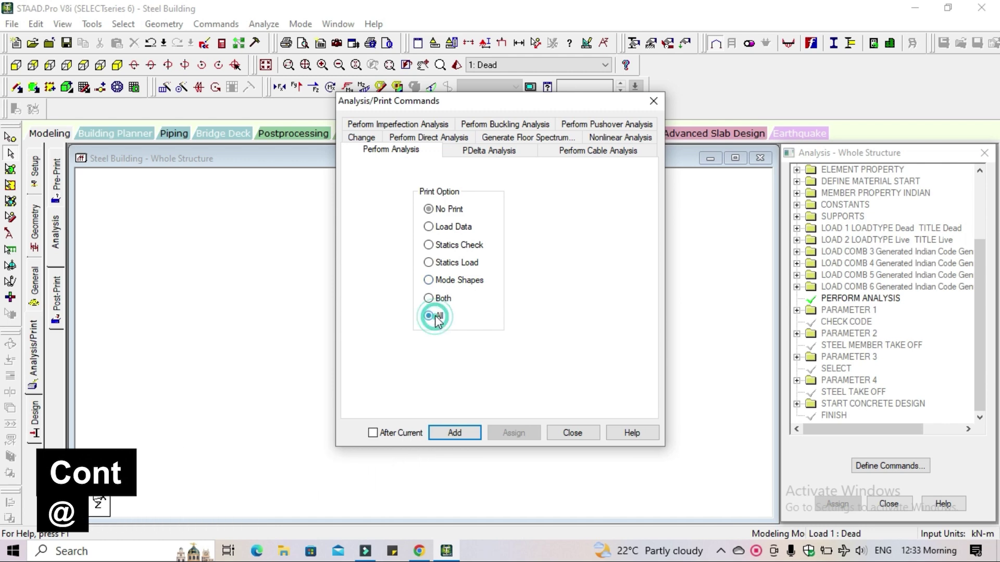
{"action": "left_click", "coordinate": [451, 434]}
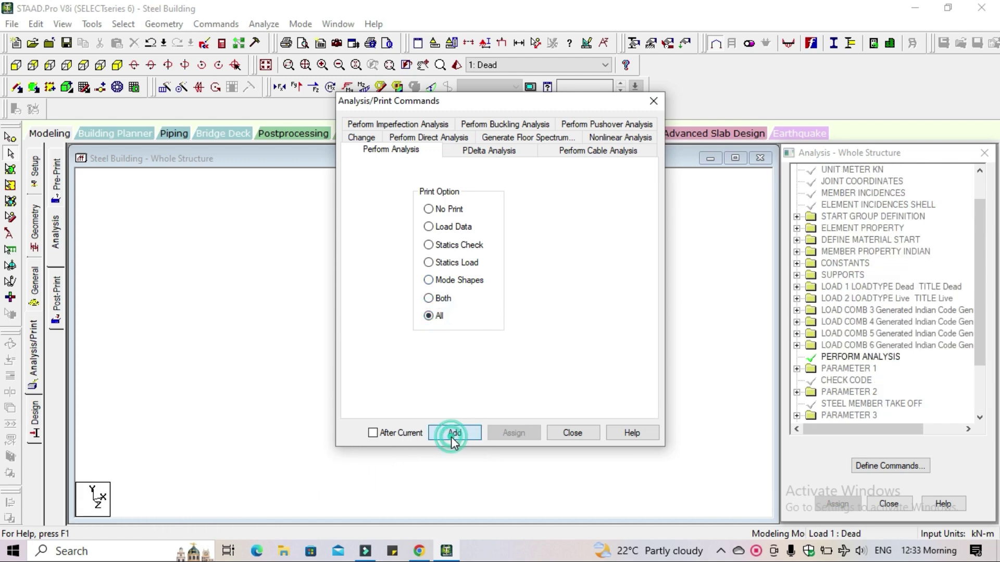
{"action": "left_click", "coordinate": [586, 436]}
Step: Run the analysis, saving the modified structure, and open the output file once it has finished
{"action": "left_click", "coordinate": [263, 24]}
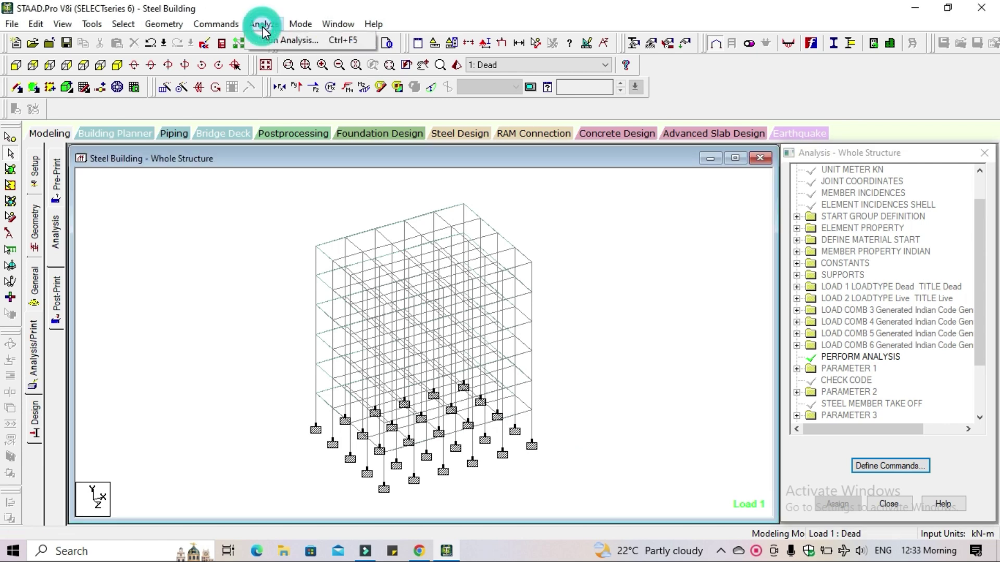
{"action": "left_click", "coordinate": [289, 45]}
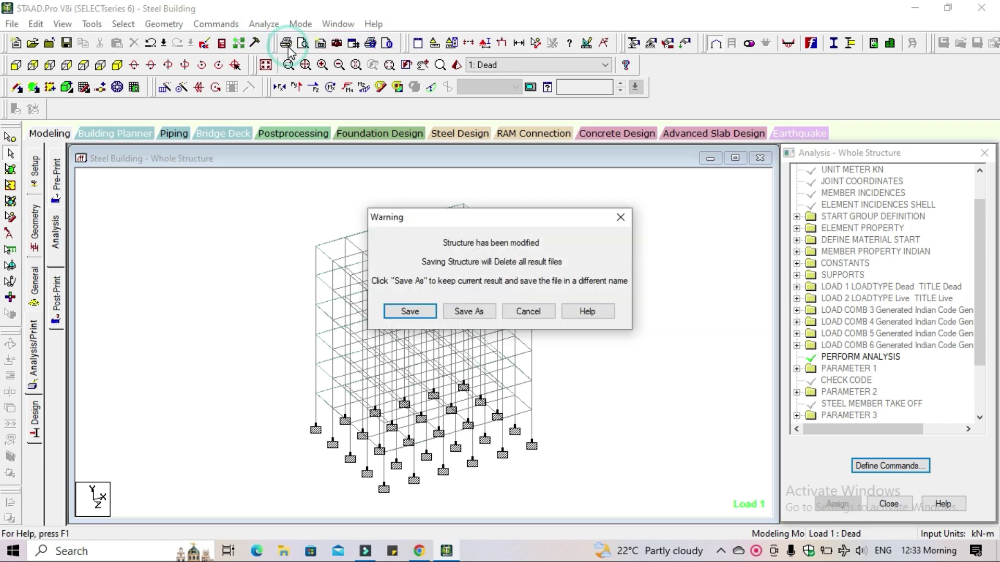
{"action": "left_click", "coordinate": [420, 314]}
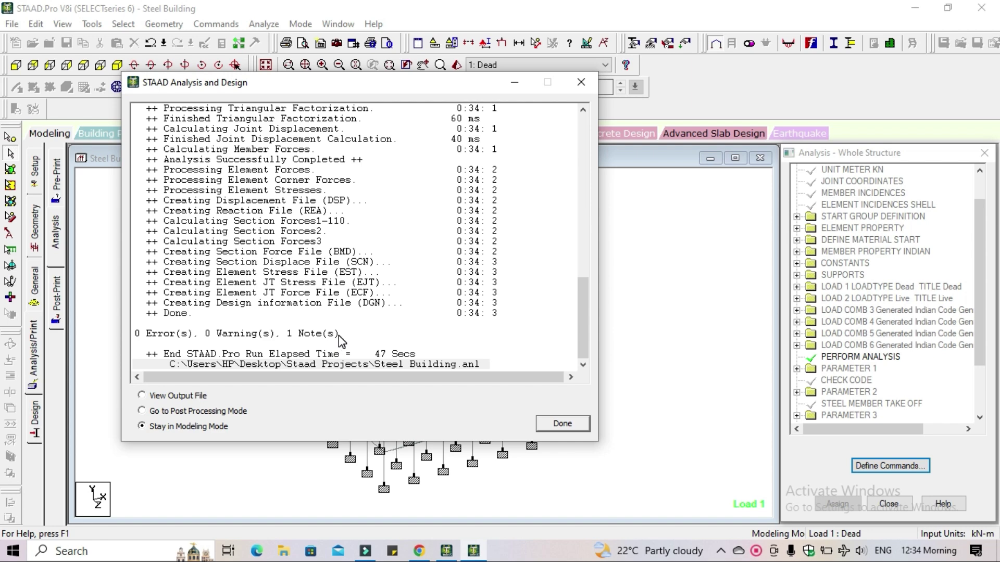
{"action": "left_click", "coordinate": [176, 396]}
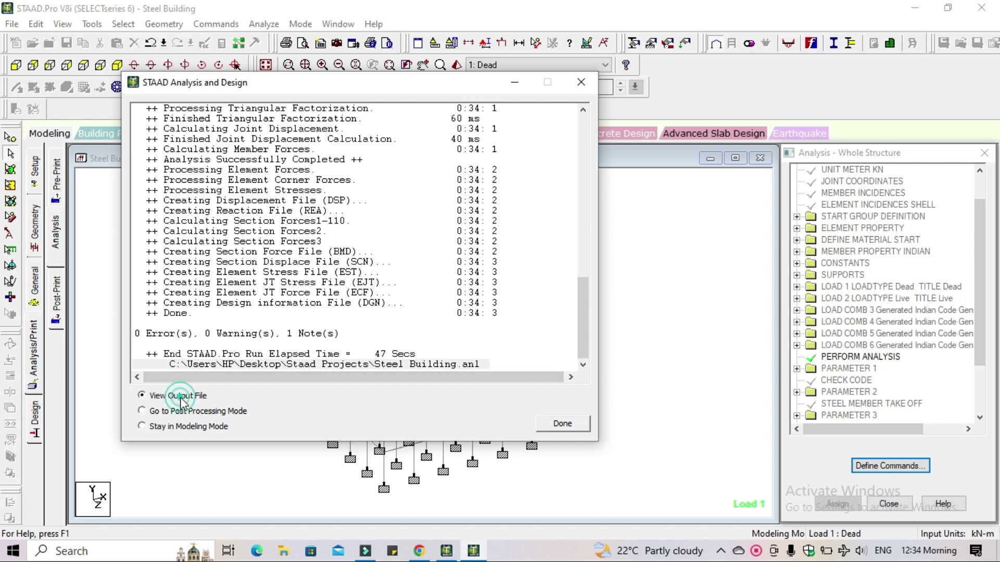
{"action": "left_click", "coordinate": [539, 425]}
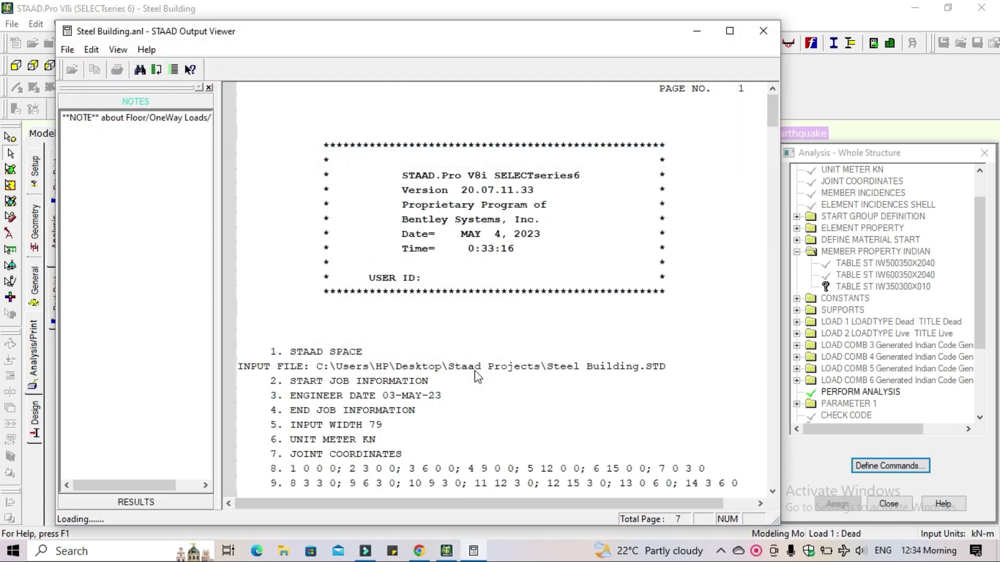
Step: Examine the first steel design results, reading the IS-800-2007-LSD code checks and pass status for members 1 and 2
{"action": "left_click", "coordinate": [146, 502]}
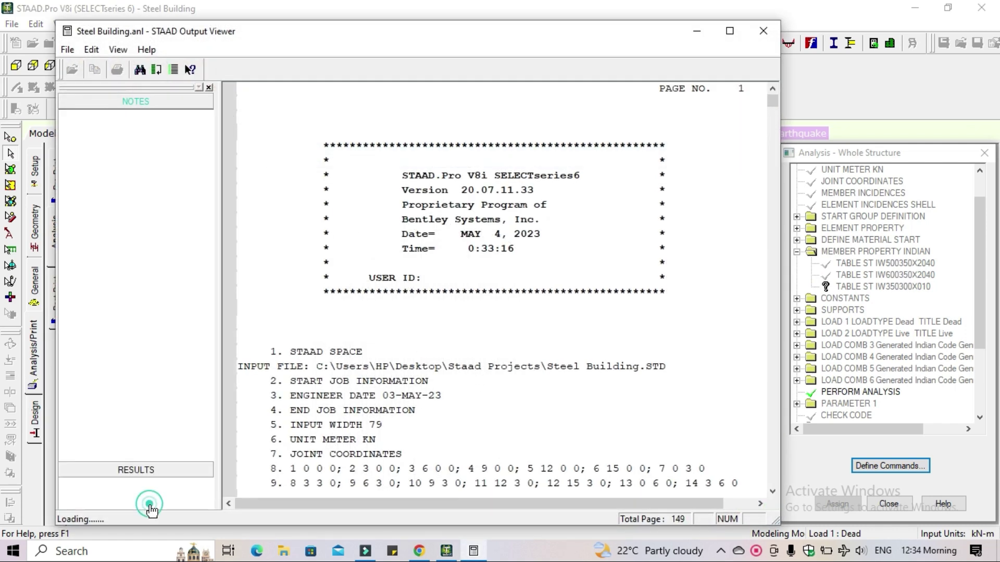
{"action": "left_click", "coordinate": [115, 134]}
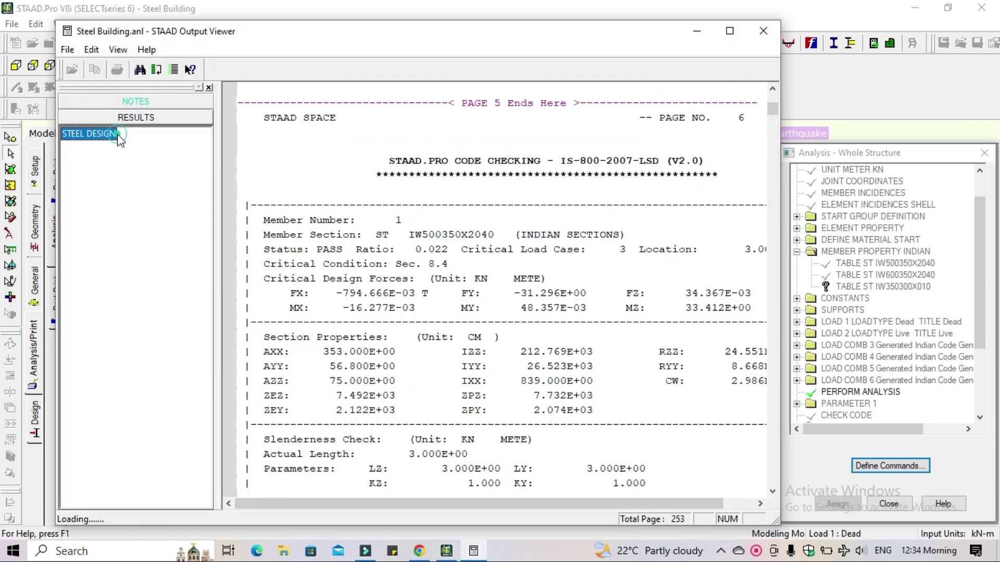
{"action": "scroll", "coordinate": [474, 255], "scroll_direction": "down", "scroll_amount": 10}
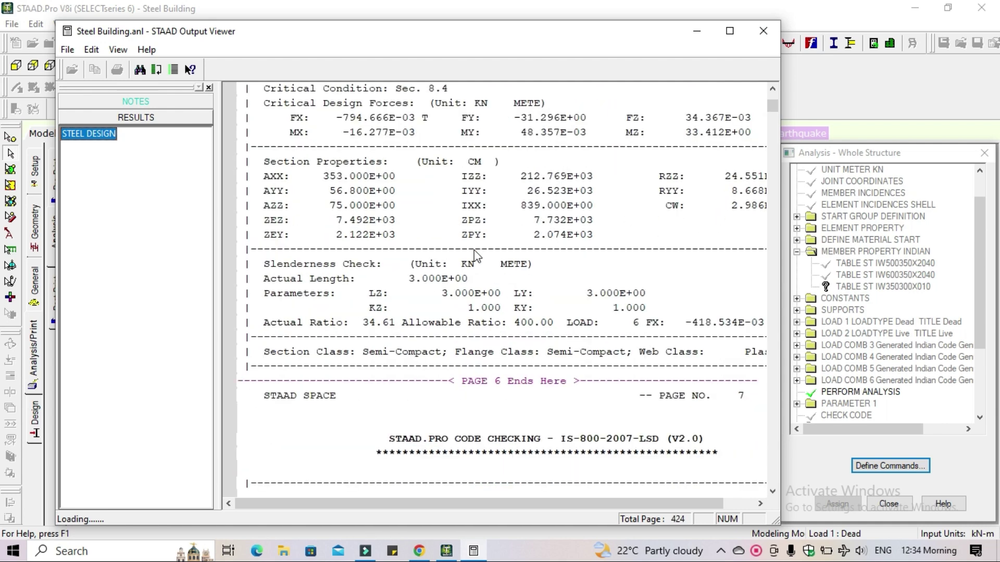
{"action": "scroll", "coordinate": [474, 254], "scroll_direction": "down", "scroll_amount": 2}
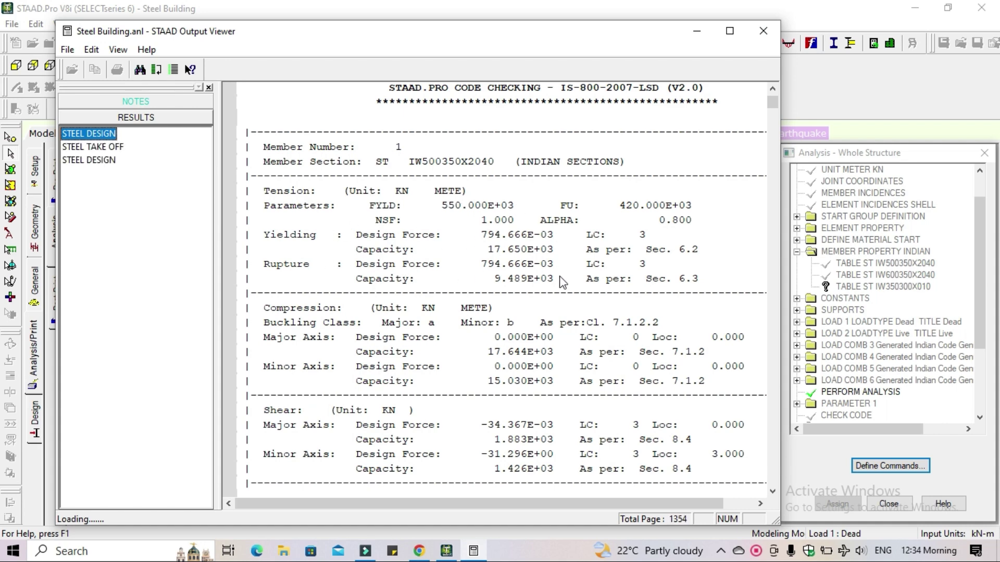
{"action": "scroll", "coordinate": [563, 283], "scroll_direction": "down", "scroll_amount": 5}
{"action": "scroll", "coordinate": [563, 283], "scroll_direction": "up", "scroll_amount": 3}
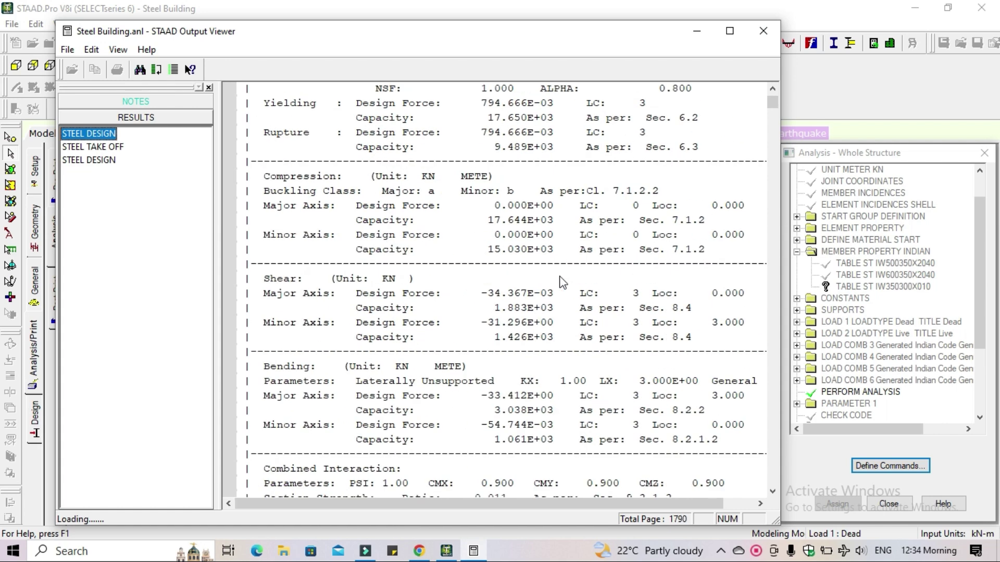
{"action": "scroll", "coordinate": [563, 283], "scroll_direction": "down", "scroll_amount": 8}
{"action": "scroll", "coordinate": [563, 283], "scroll_direction": "down", "scroll_amount": 1}
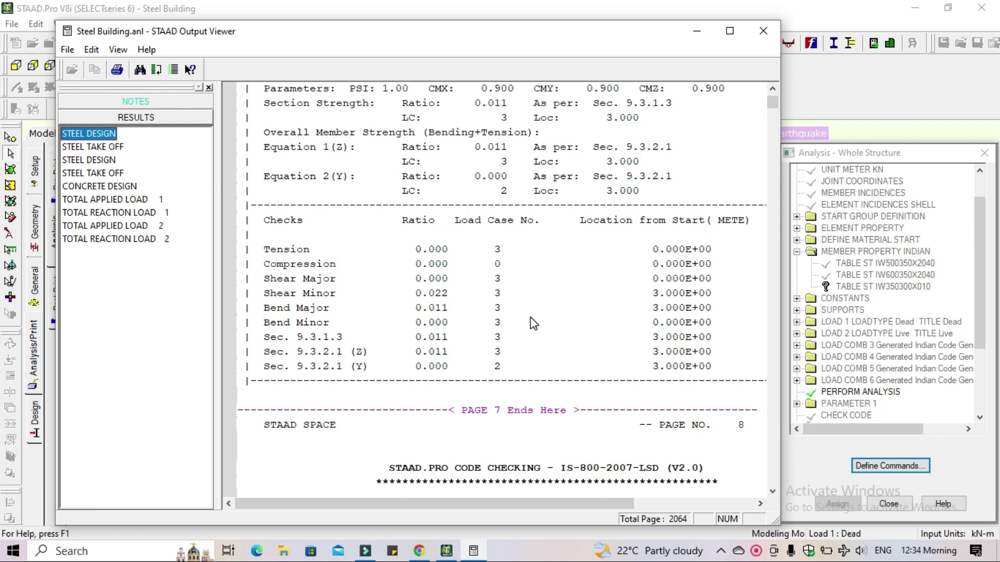
{"action": "scroll", "coordinate": [531, 321], "scroll_direction": "down", "scroll_amount": 1}
{"action": "scroll", "coordinate": [532, 323], "scroll_direction": "down", "scroll_amount": 2}
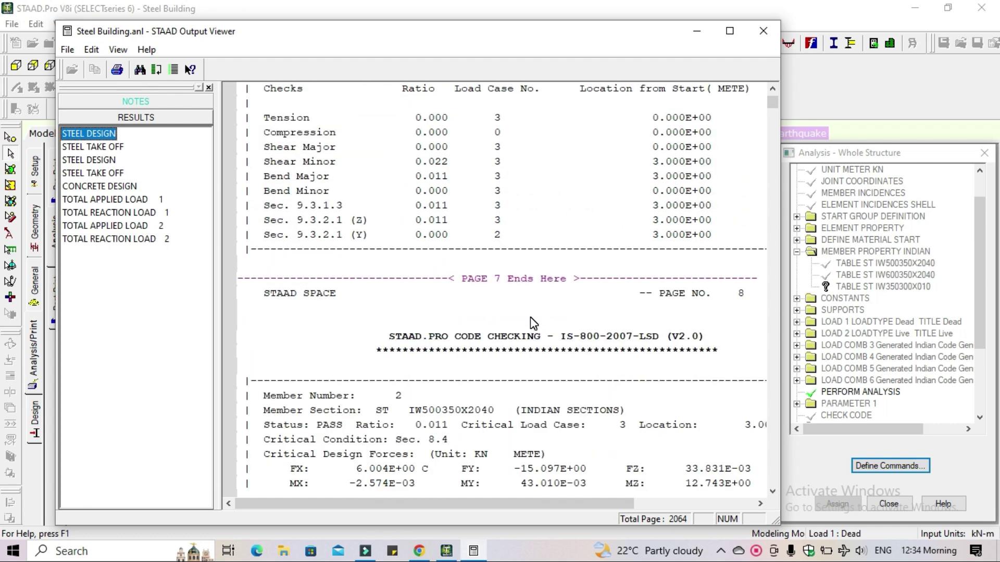
{"action": "scroll", "coordinate": [532, 323], "scroll_direction": "down", "scroll_amount": 3}
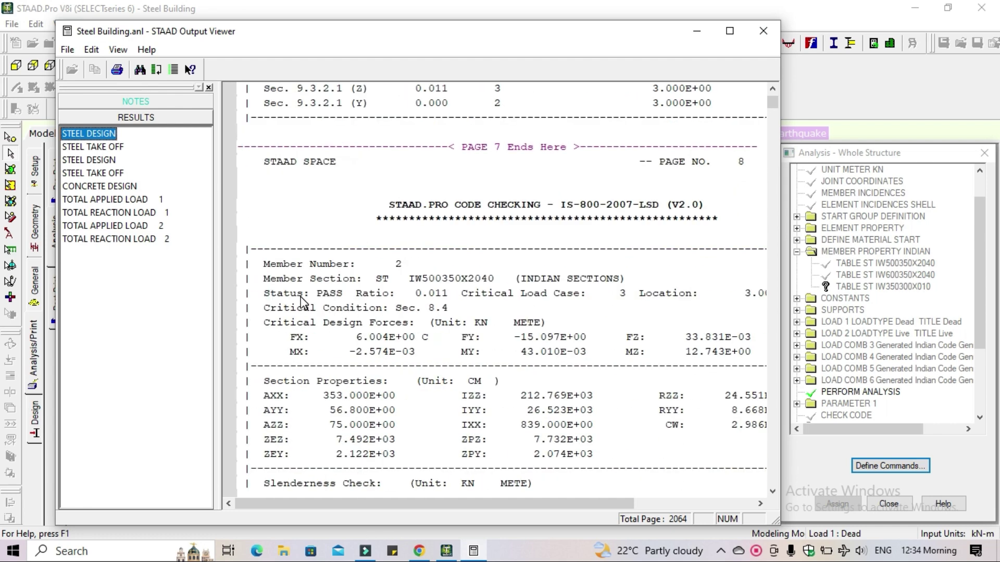
{"action": "left_click", "coordinate": [340, 295]}
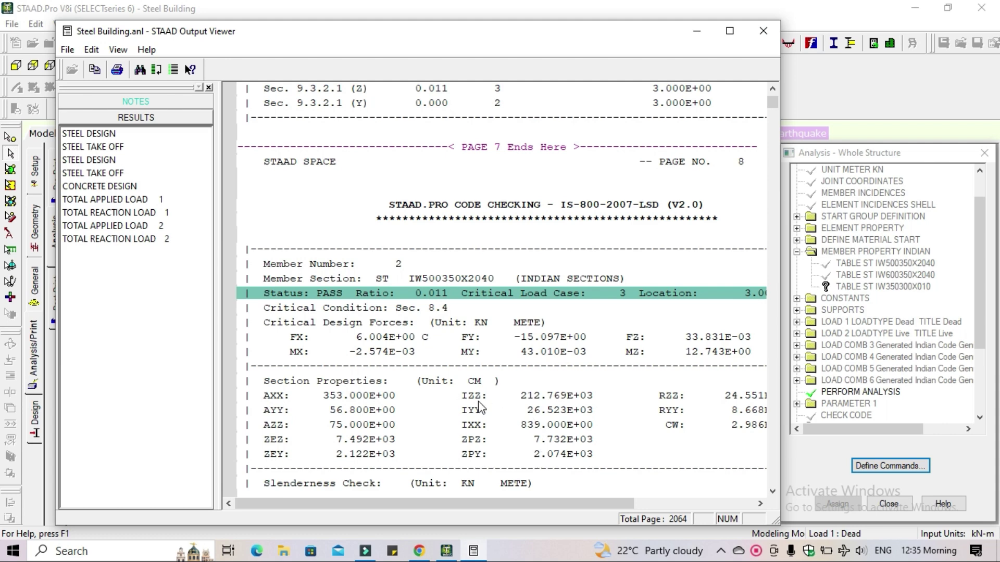
Step: Review both steel take-offs, the member selection design and the concrete design results in the output file
{"action": "left_click", "coordinate": [100, 147]}
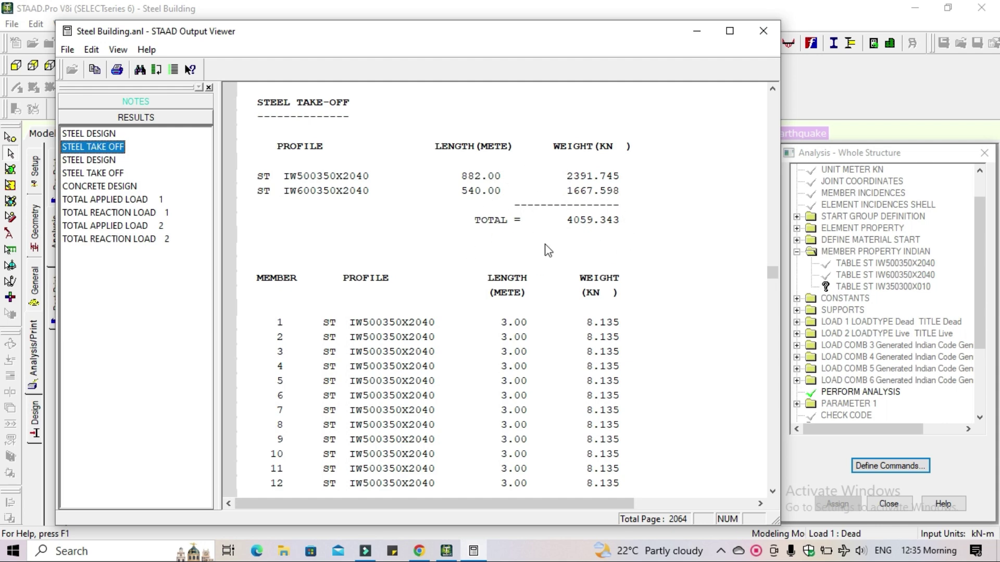
{"action": "left_click", "coordinate": [104, 161]}
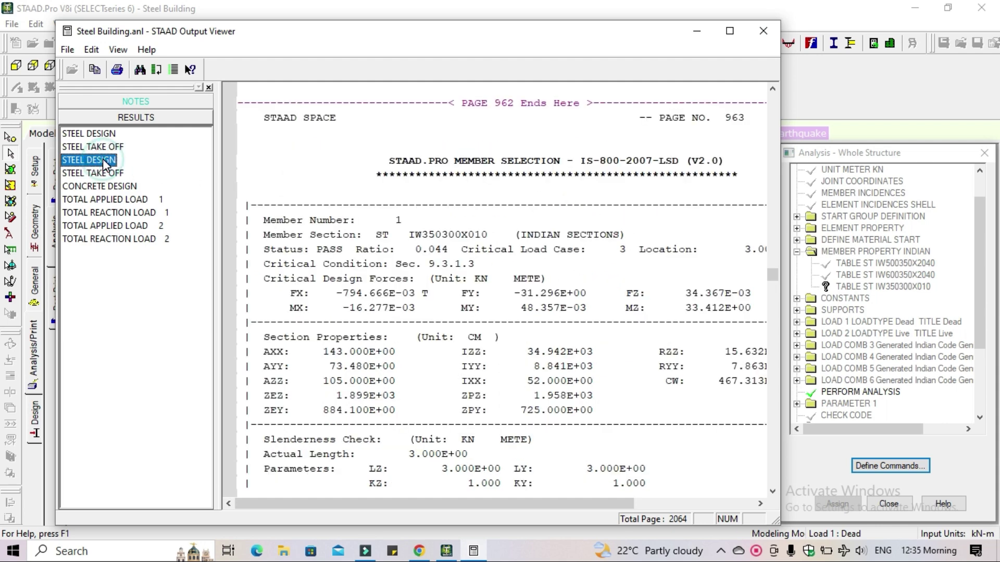
{"action": "left_click", "coordinate": [111, 176]}
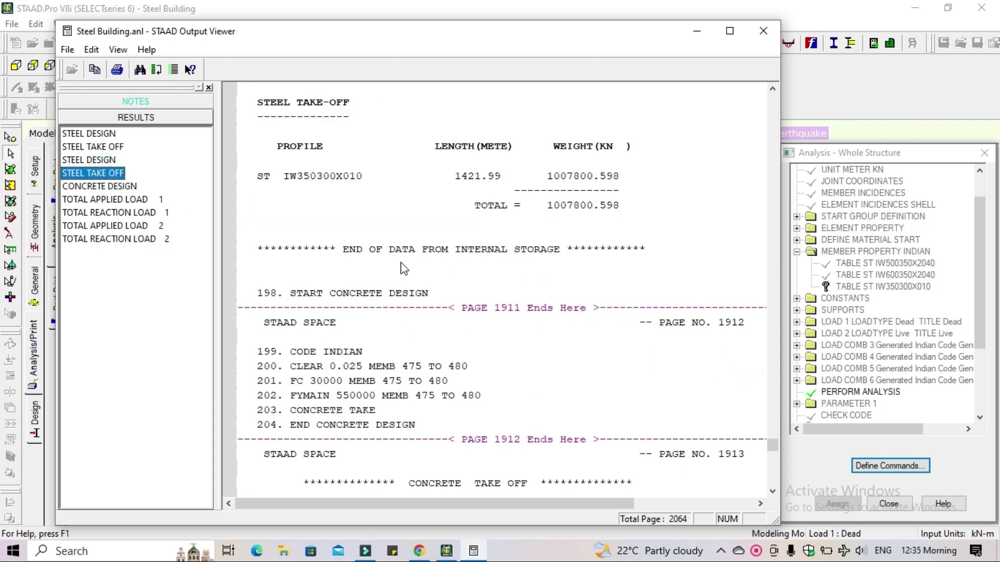
{"action": "left_click", "coordinate": [127, 188]}
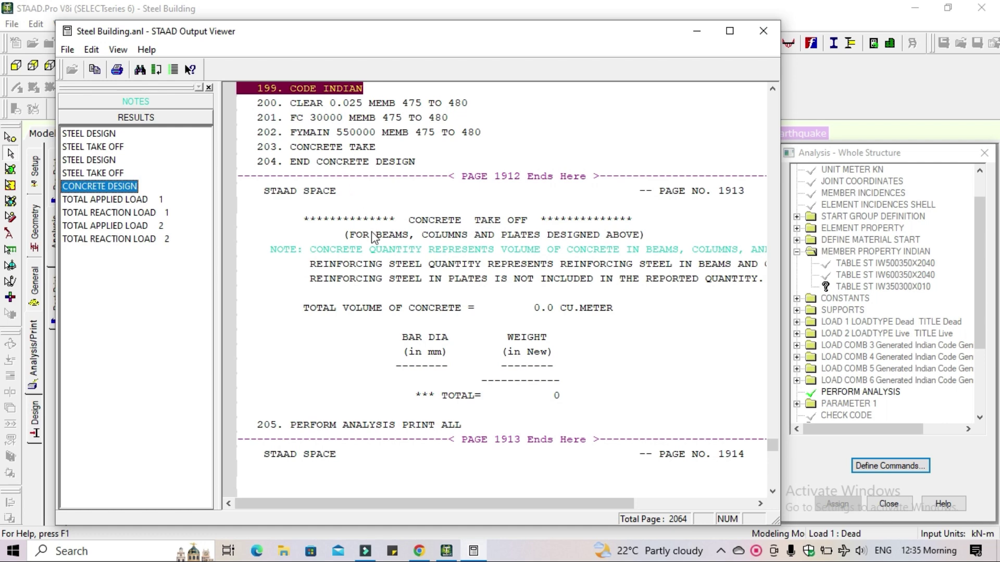
{"action": "scroll", "coordinate": [365, 348], "scroll_direction": "down", "scroll_amount": 2}
Step: Examine the total applied and reaction load summaries for loads 1 and 2, including maximum displacements and joint loads
{"action": "left_click", "coordinate": [131, 200]}
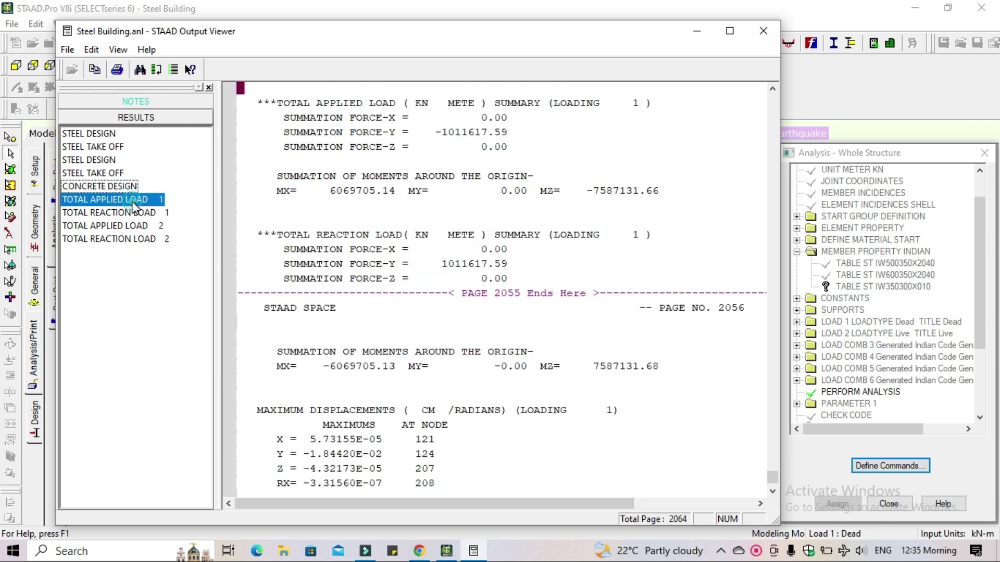
{"action": "left_click", "coordinate": [137, 214]}
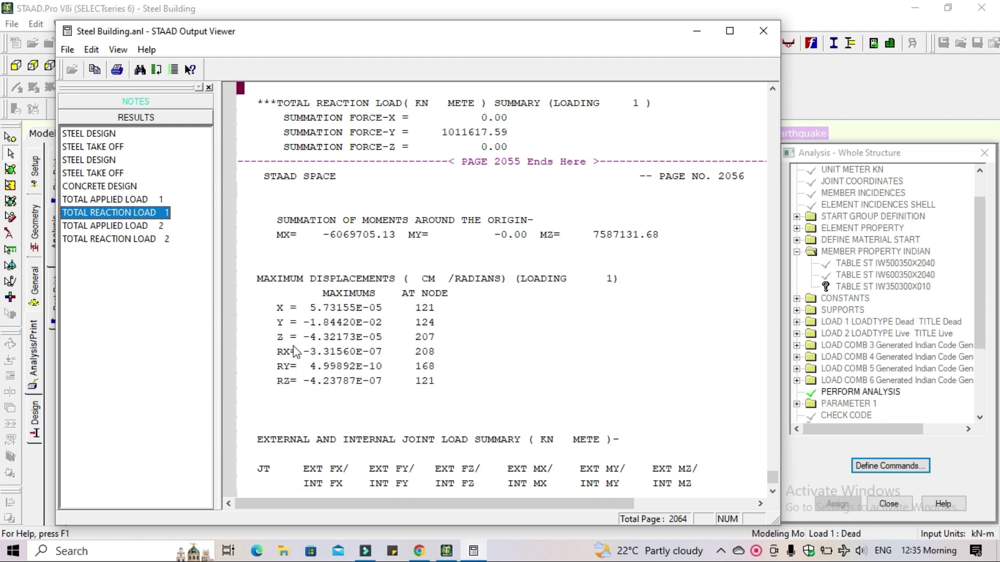
{"action": "left_click", "coordinate": [155, 228]}
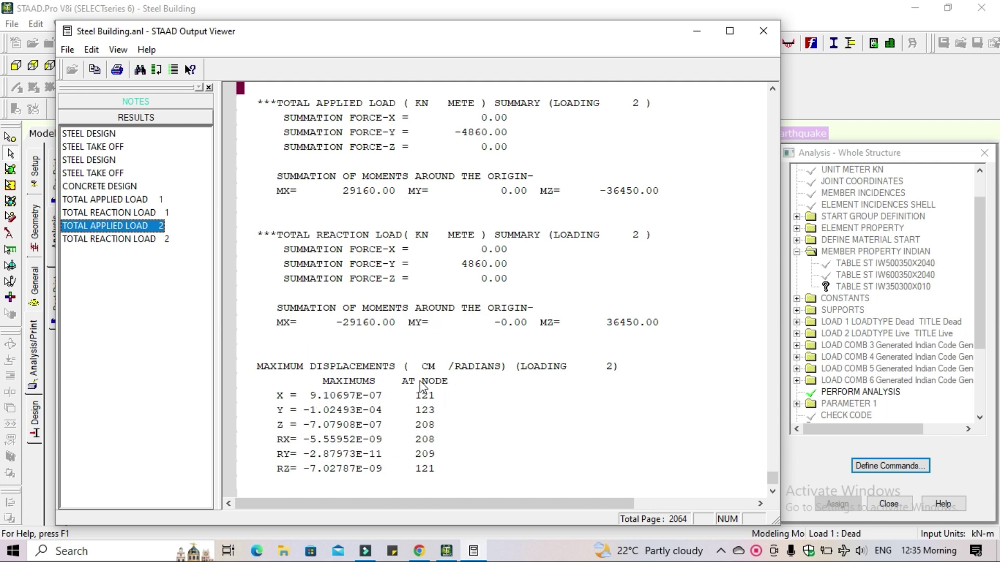
{"action": "left_click", "coordinate": [148, 240]}
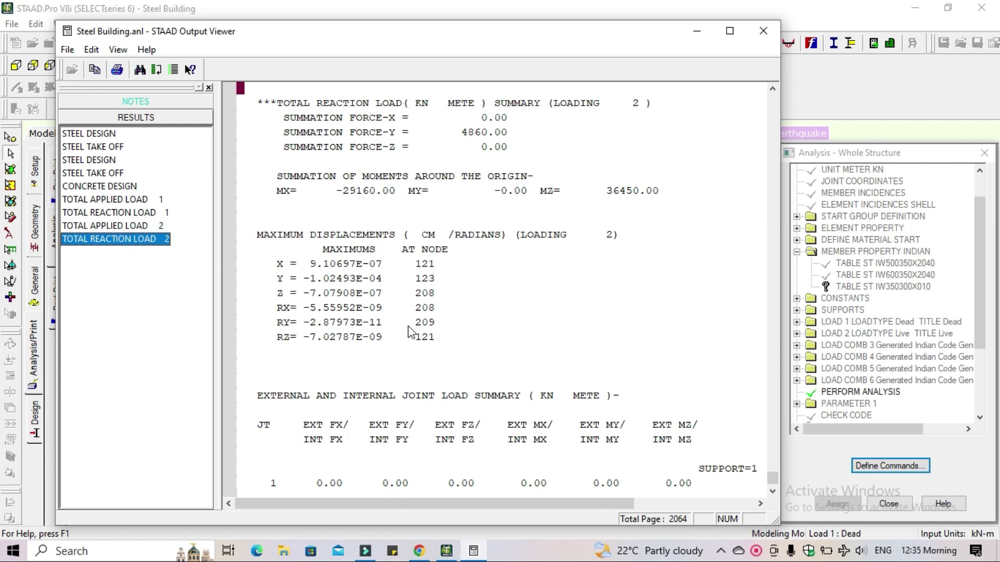
{"action": "scroll", "coordinate": [459, 319], "scroll_direction": "down", "scroll_amount": 12}
{"action": "scroll", "coordinate": [460, 319], "scroll_direction": "up", "scroll_amount": 6}
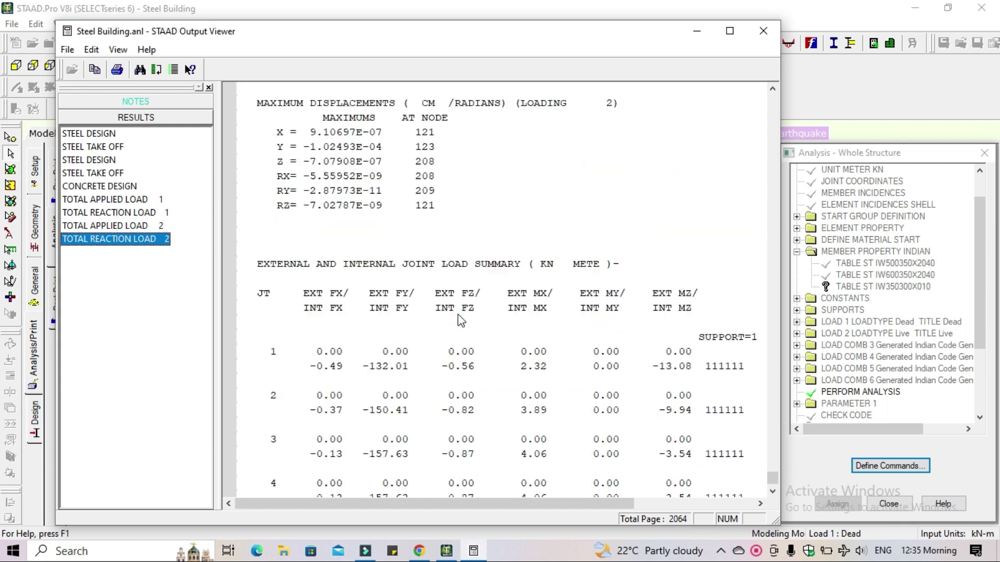
{"action": "scroll", "coordinate": [460, 319], "scroll_direction": "up", "scroll_amount": 15}
{"action": "scroll", "coordinate": [459, 319], "scroll_direction": "up", "scroll_amount": 12}
Step: Print all pages of the output report with Microsoft Print to PDF, saving it on the Desktop as Steel Structure
{"action": "left_click", "coordinate": [69, 50]}
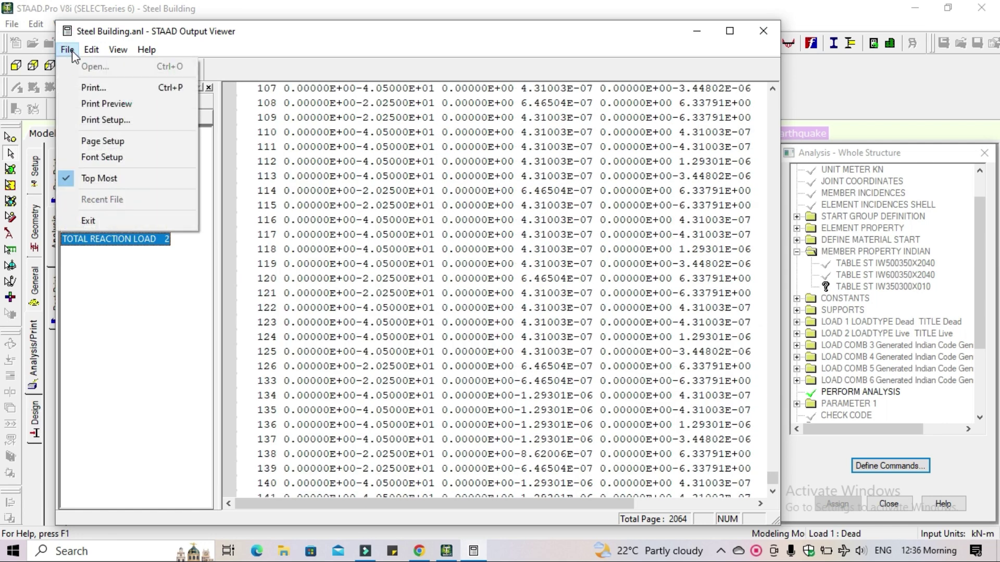
{"action": "left_click", "coordinate": [107, 87]}
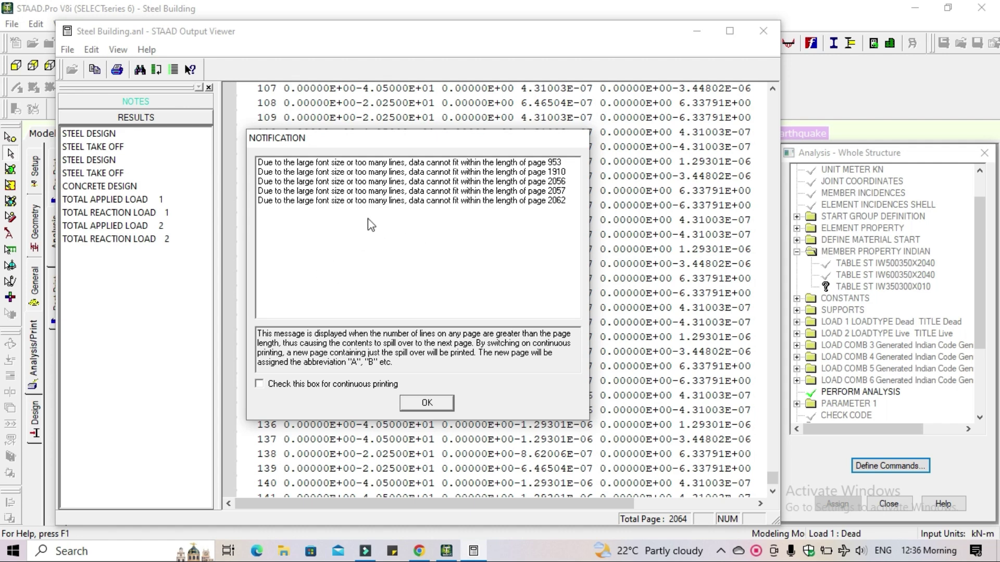
{"action": "left_click", "coordinate": [427, 403]}
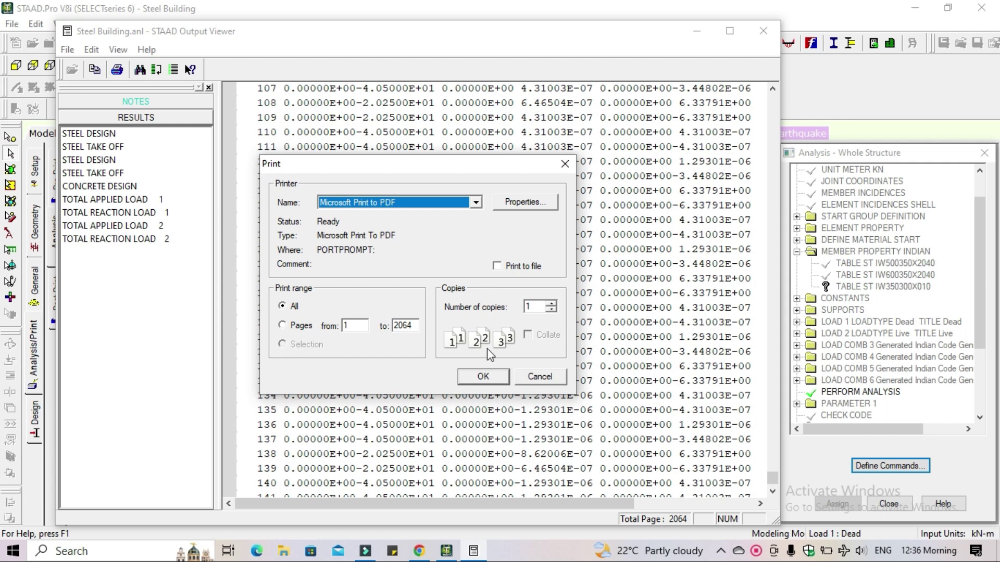
{"action": "left_click", "coordinate": [489, 376]}
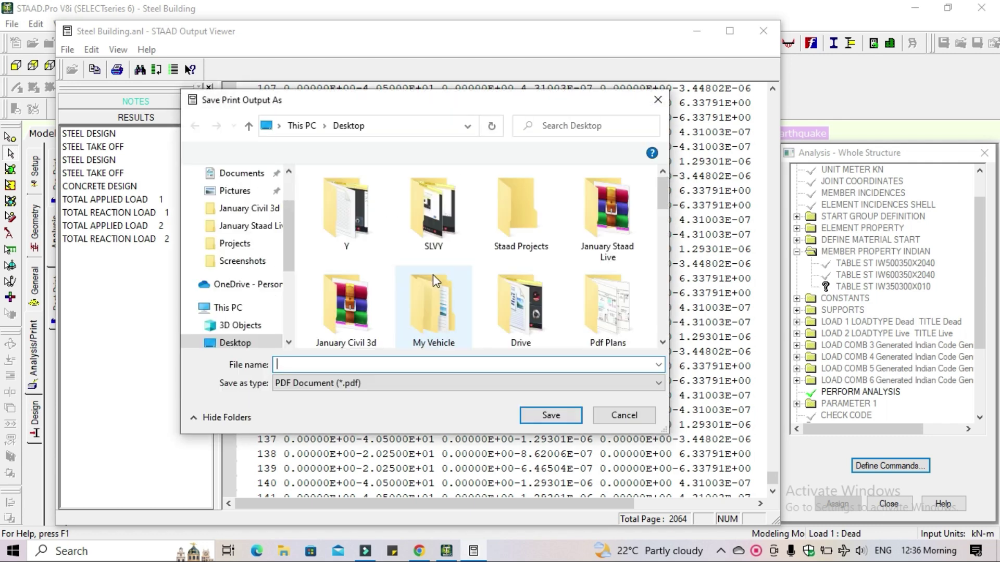
{"action": "left_click", "coordinate": [395, 361]}
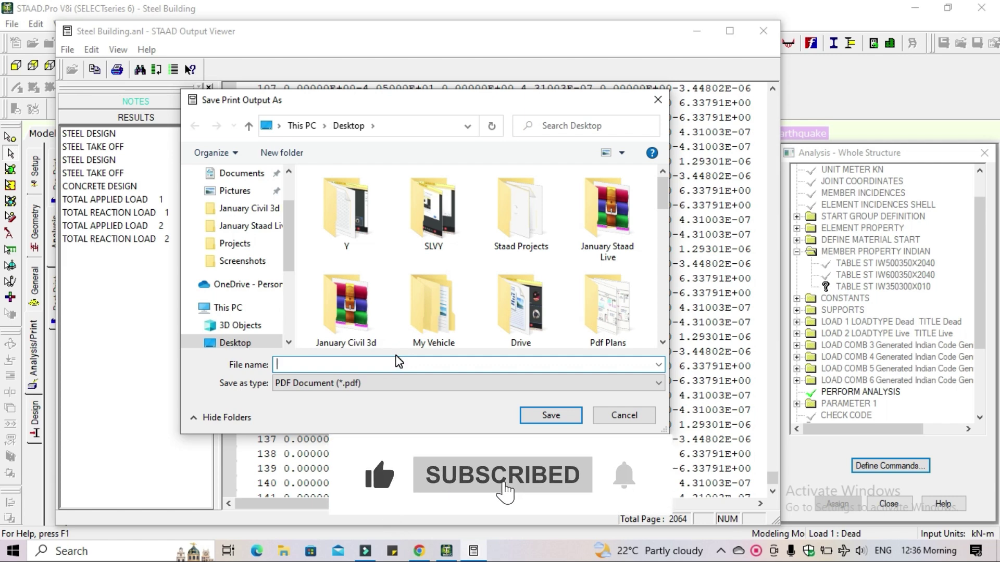
{"action": "type", "text": "Steel Structure"}
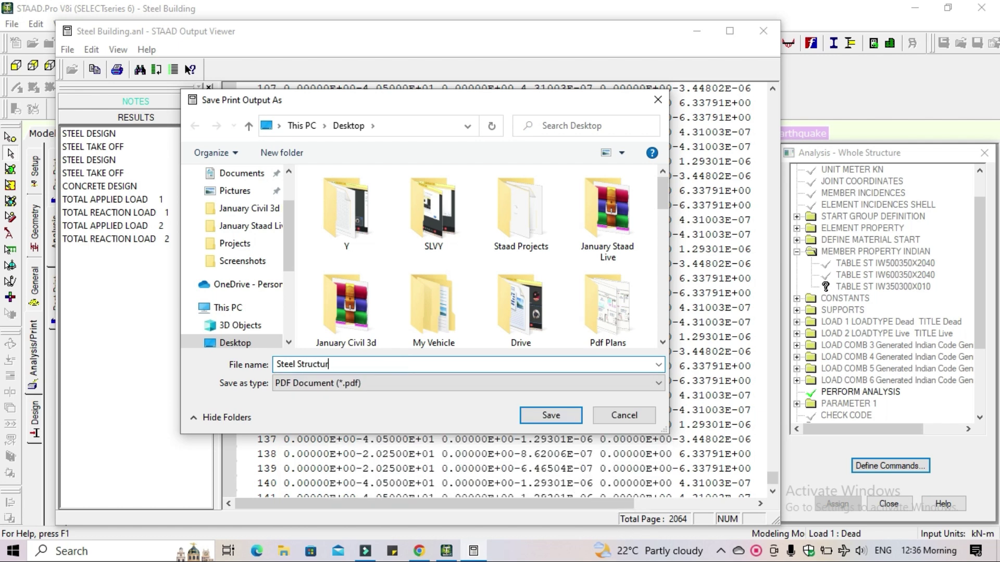
{"action": "left_click", "coordinate": [536, 419]}
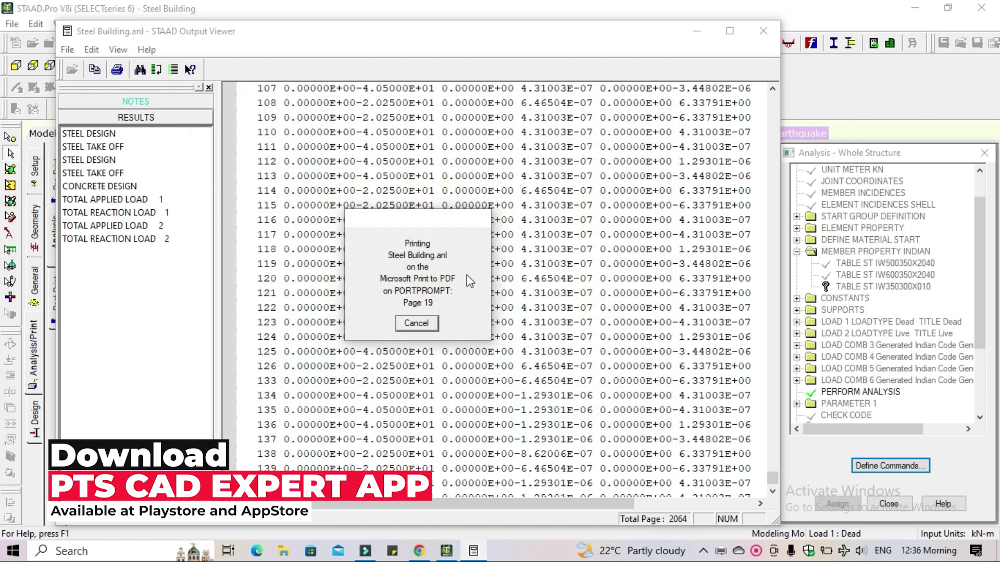